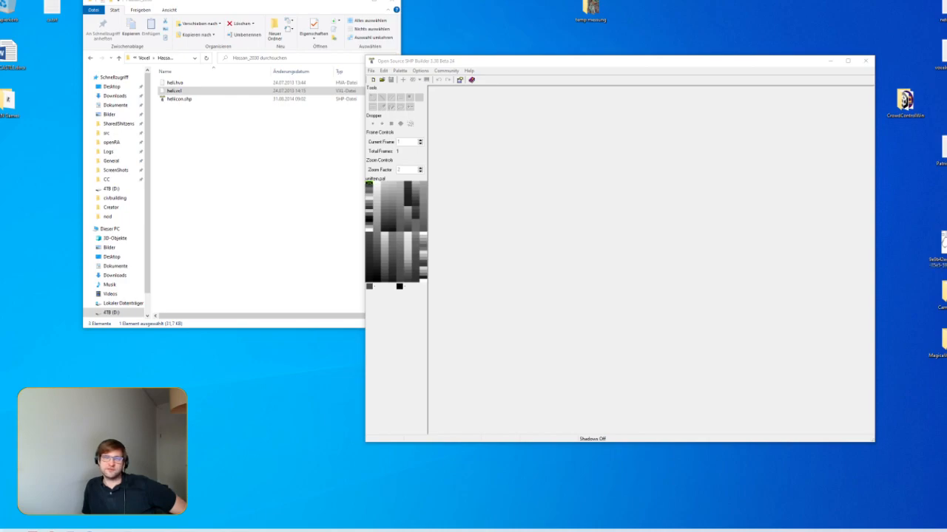
Launch OS Voxel Viewer, then enlarge and reposition its window
{"action": "key", "text": "super"}
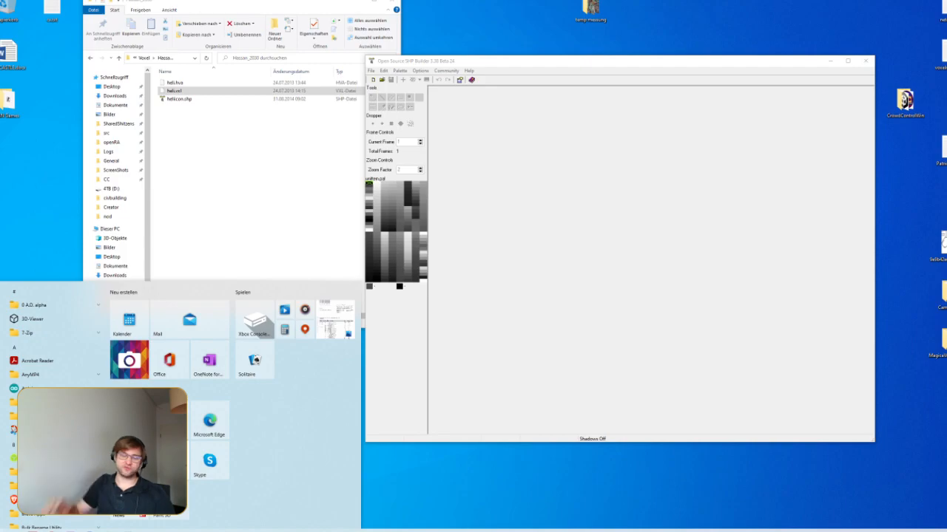
{"action": "key", "text": "super"}
{"action": "key", "text": "super"}
{"action": "type", "text": "voxel"}
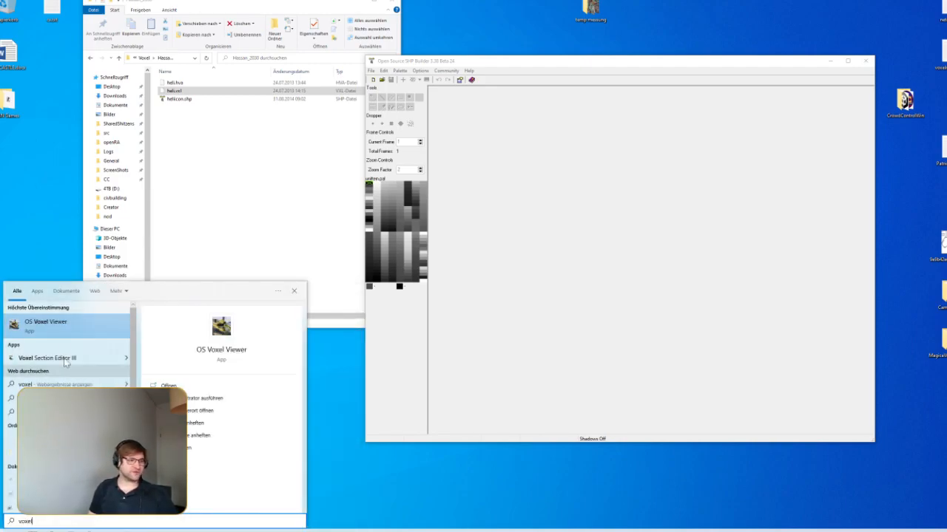
{"action": "right_click", "coordinate": [58, 335]}
{"action": "left_click", "coordinate": [76, 330]}
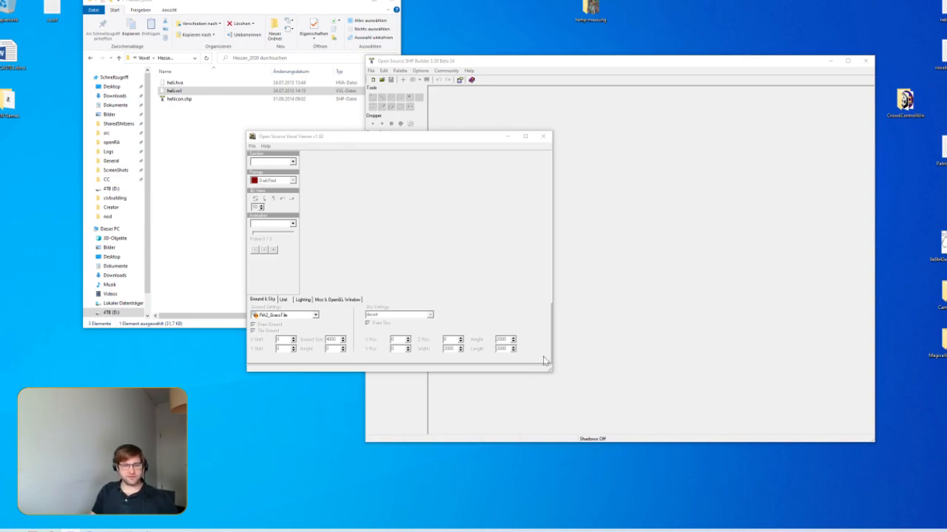
{"action": "left_click_drag", "start_coordinate": [550, 369], "coordinate": [667, 479]}
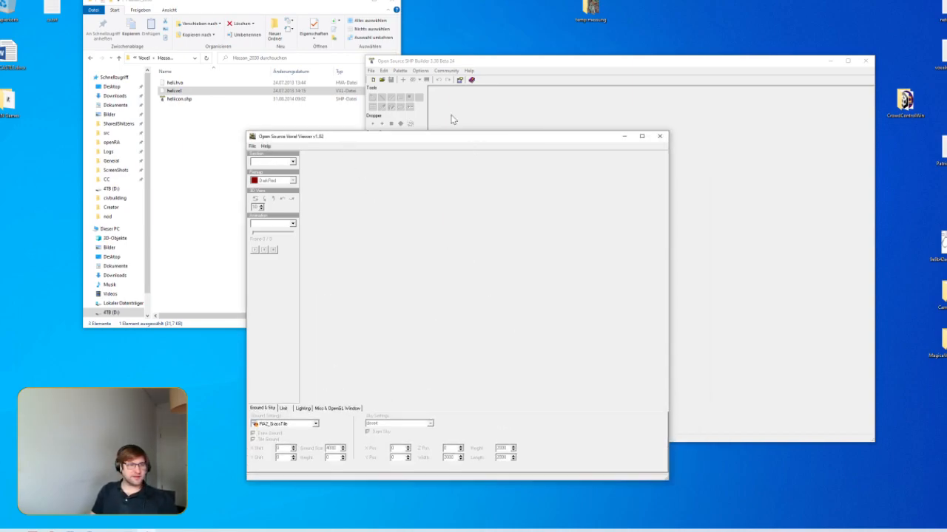
{"action": "left_click_drag", "start_coordinate": [446, 143], "coordinate": [420, 131]}
Load the voxel model heli.vxl from the Hassan_2030 folder
{"action": "left_click", "coordinate": [225, 134]}
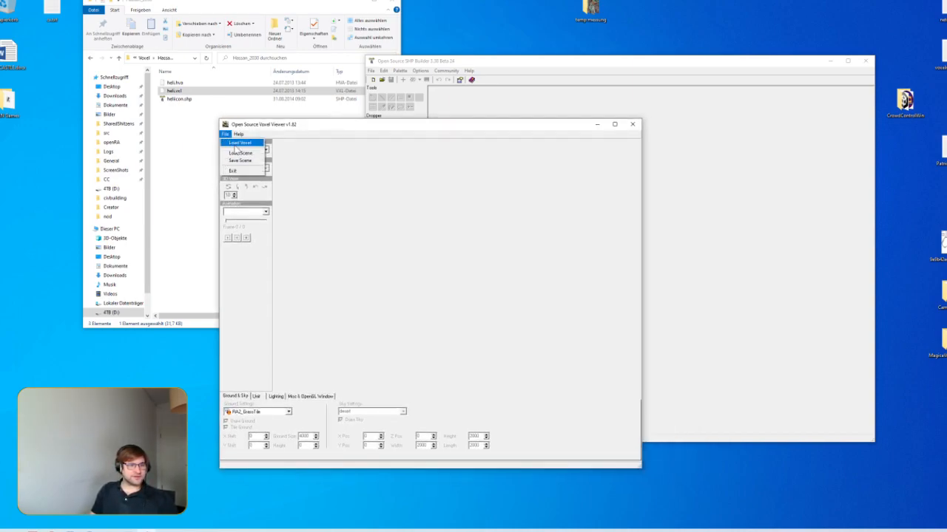
{"action": "left_click", "coordinate": [241, 143]}
{"action": "left_click", "coordinate": [477, 126]}
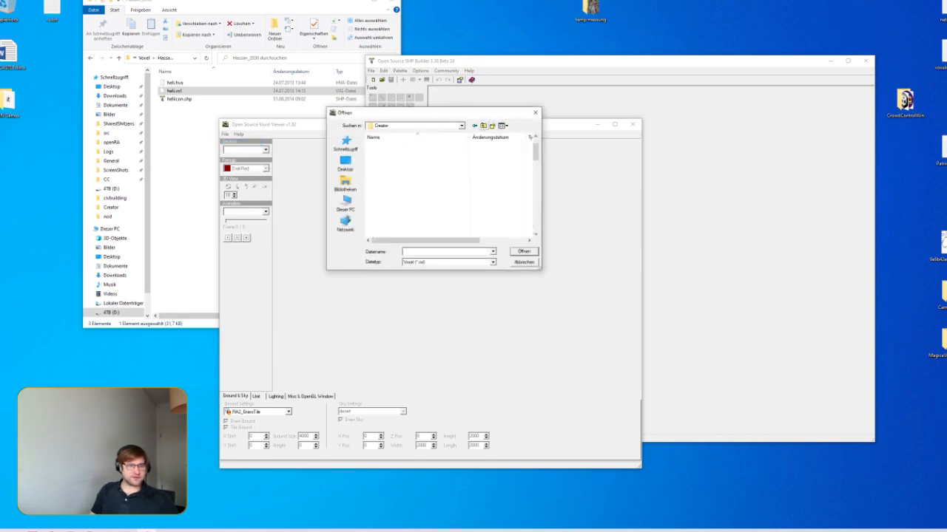
{"action": "key", "text": "h"}
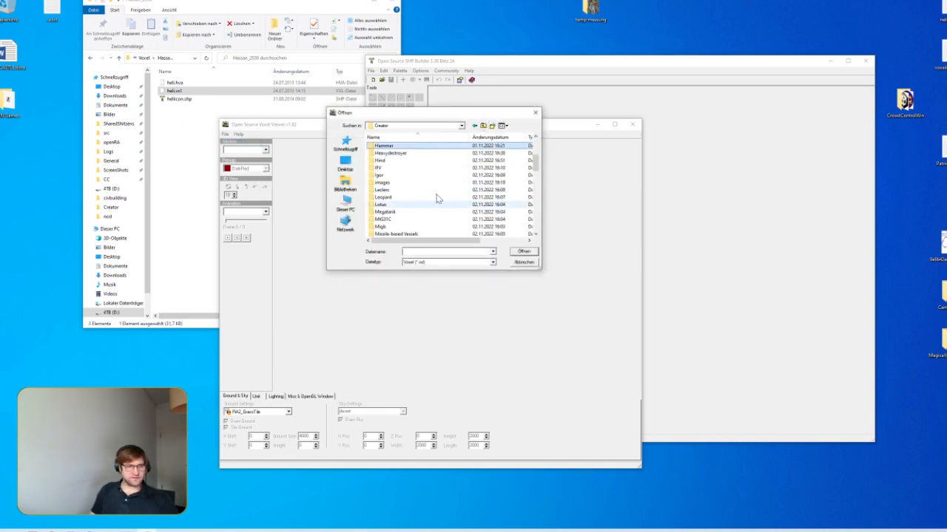
{"action": "scroll", "coordinate": [404, 178], "scroll_direction": "up", "scroll_amount": 2}
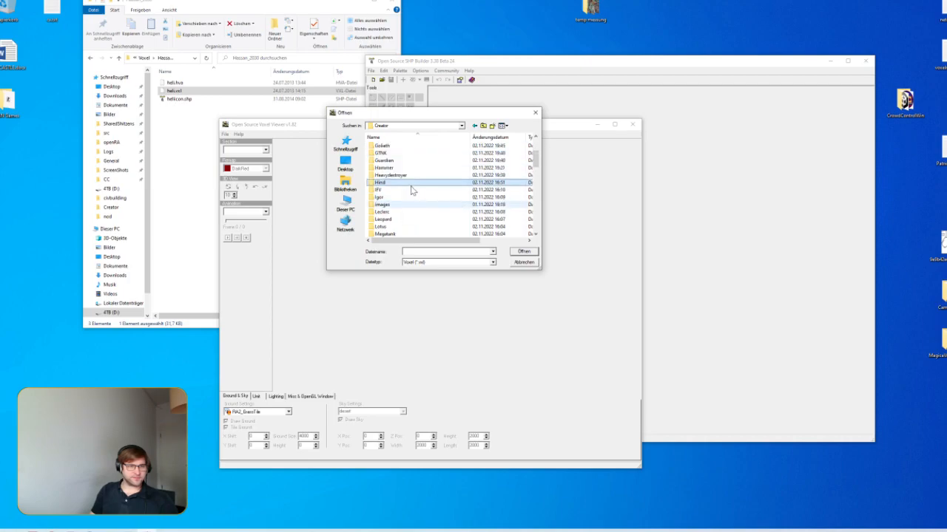
{"action": "left_click", "coordinate": [482, 125]}
{"action": "key", "text": "h"}
{"action": "double_click", "coordinate": [403, 147]}
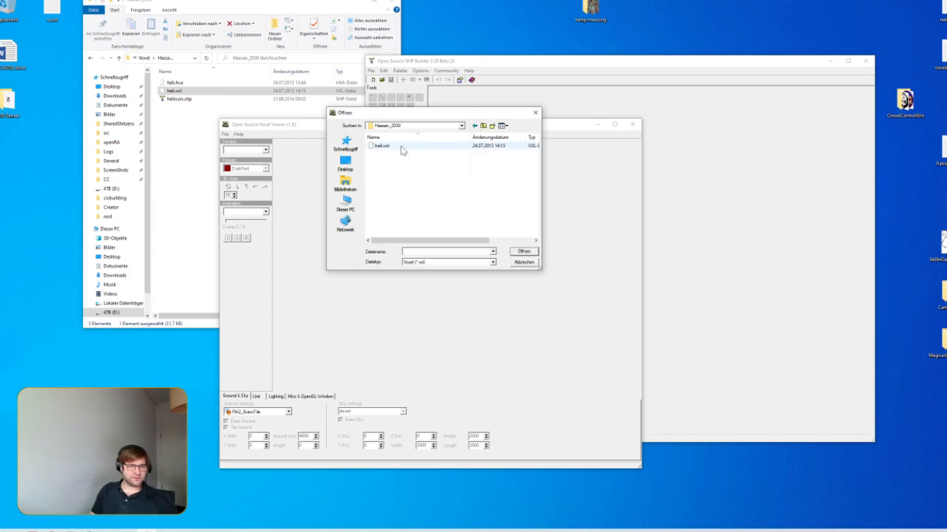
{"action": "double_click", "coordinate": [401, 153]}
{"action": "left_click_drag", "start_coordinate": [517, 262], "coordinate": [285, 235]}
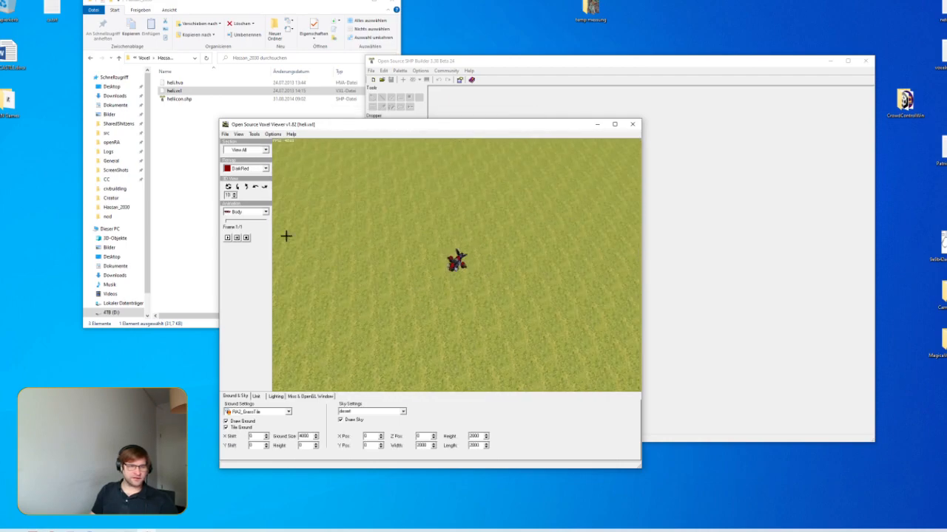
Set the viewer position's depth to -40 in the Camera Manager to bring the helicopter closer
{"action": "left_click", "coordinate": [238, 134]}
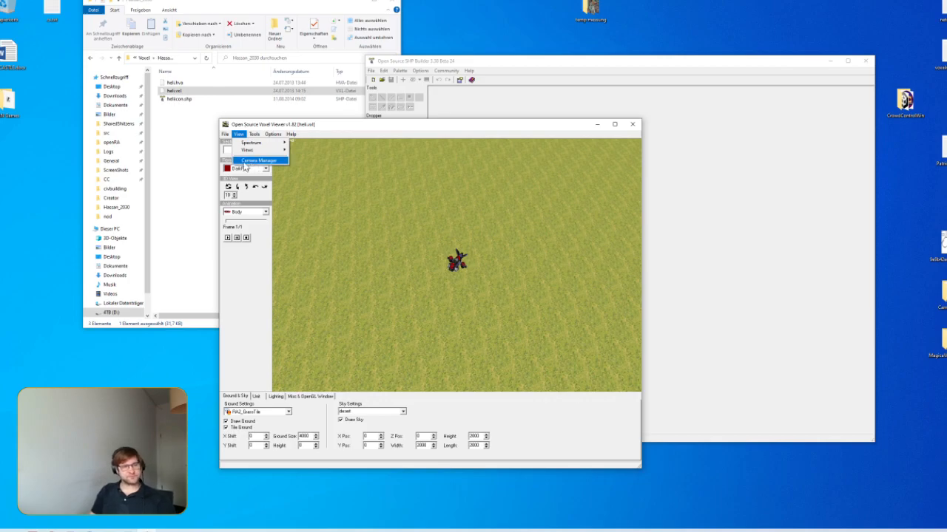
{"action": "left_click", "coordinate": [247, 161]}
{"action": "left_click", "coordinate": [448, 273]}
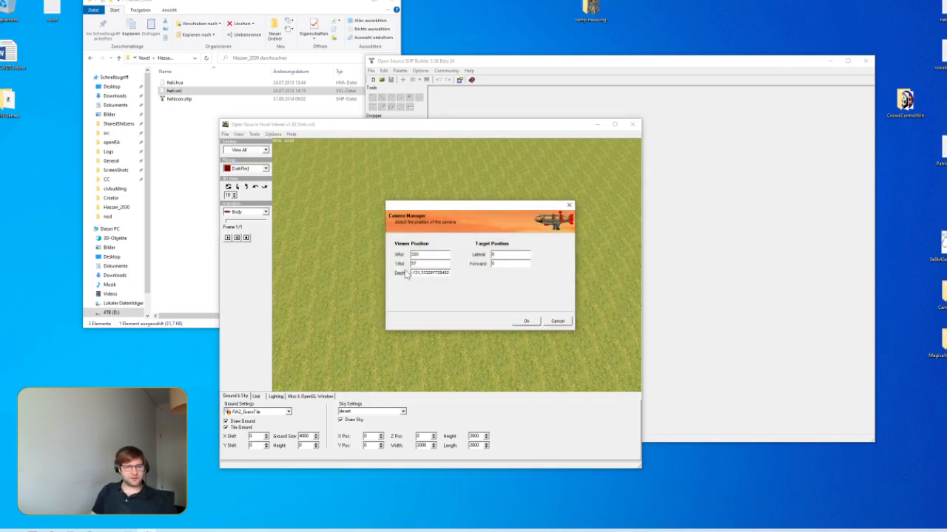
{"action": "left_click_drag", "start_coordinate": [415, 273], "coordinate": [555, 281]}
{"action": "type", "text": "40"}
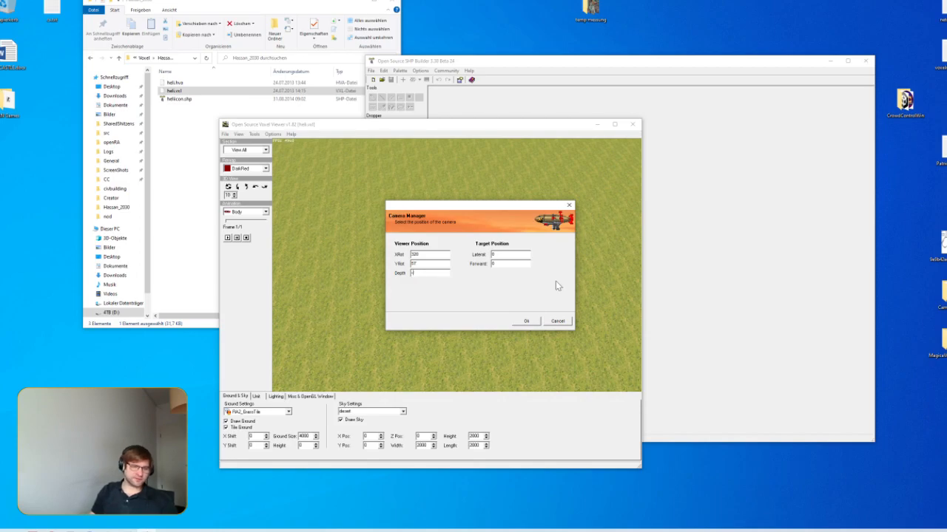
{"action": "left_click", "coordinate": [525, 322]}
Preview the helicopter with the DarkBlue remap colour and switch it back to DarkRed
{"action": "left_click_drag", "start_coordinate": [365, 291], "coordinate": [433, 302]}
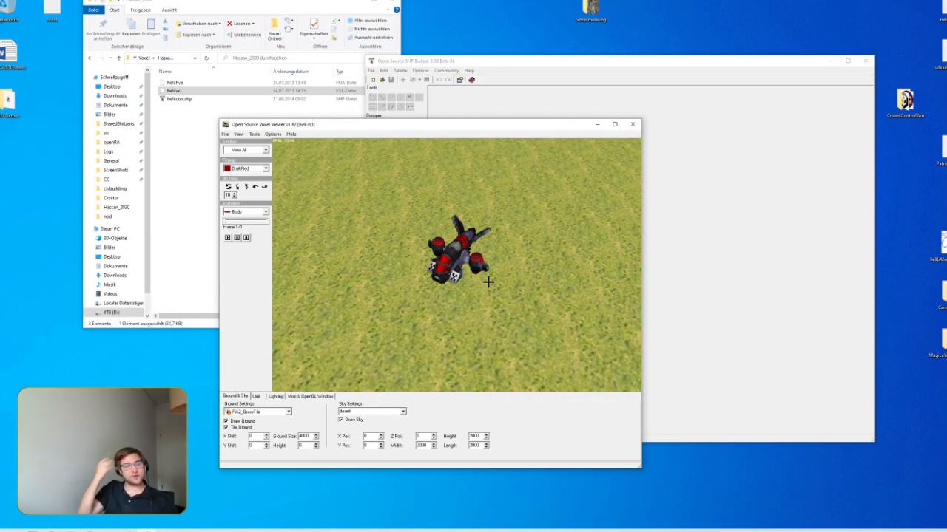
{"action": "left_click_drag", "start_coordinate": [408, 310], "coordinate": [495, 321]}
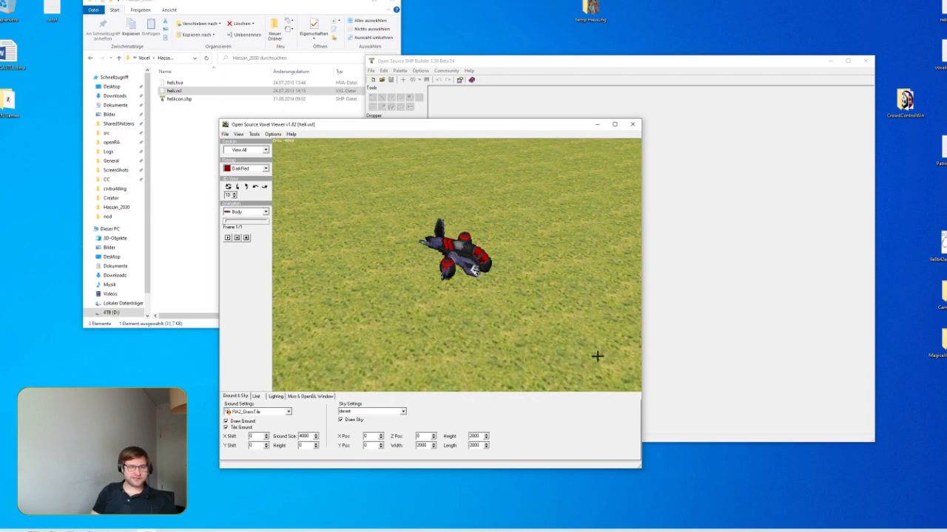
{"action": "left_click_drag", "start_coordinate": [468, 223], "coordinate": [379, 307]}
{"action": "left_click", "coordinate": [266, 169]}
{"action": "left_click", "coordinate": [255, 188]}
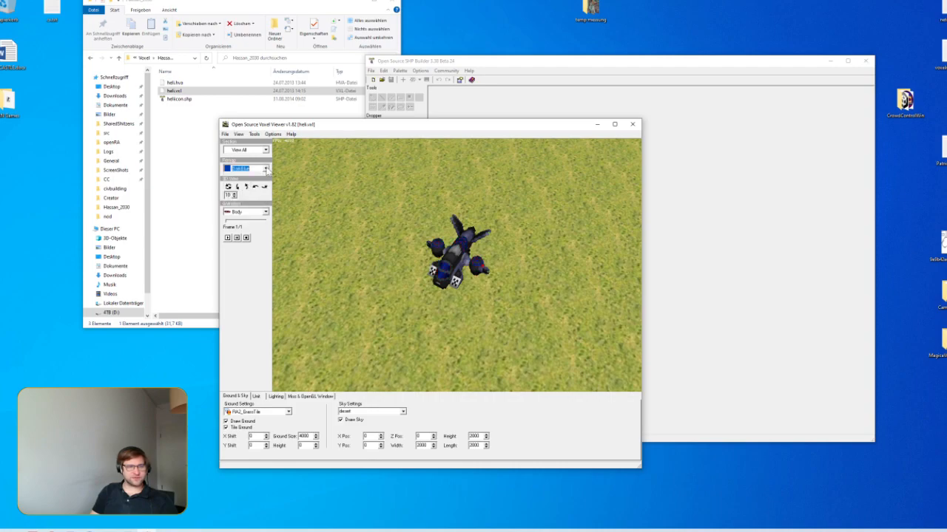
{"action": "left_click", "coordinate": [265, 169]}
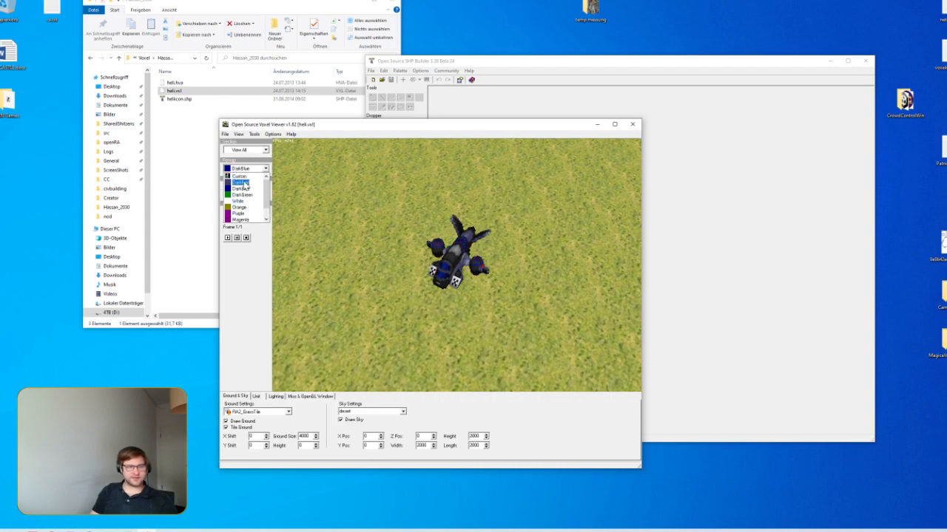
{"action": "left_click", "coordinate": [244, 182]}
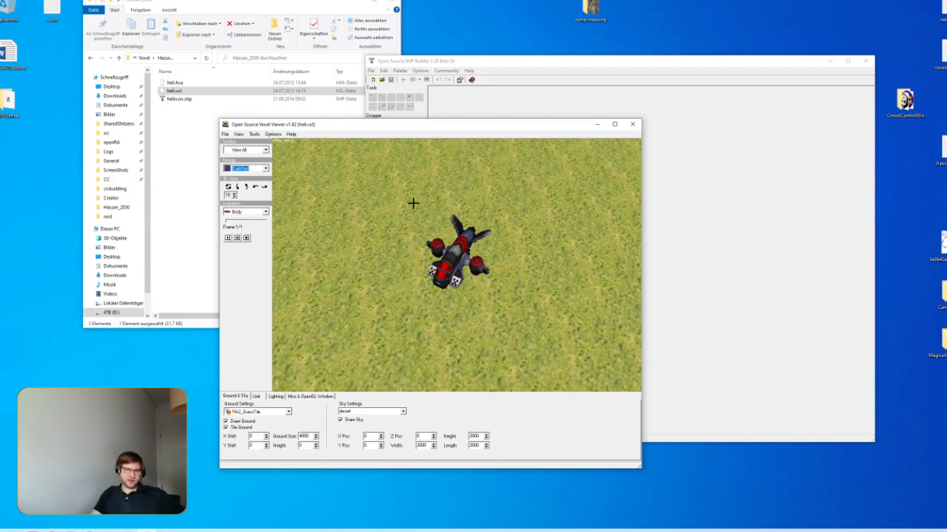
{"action": "left_click_drag", "start_coordinate": [427, 285], "coordinate": [408, 290]}
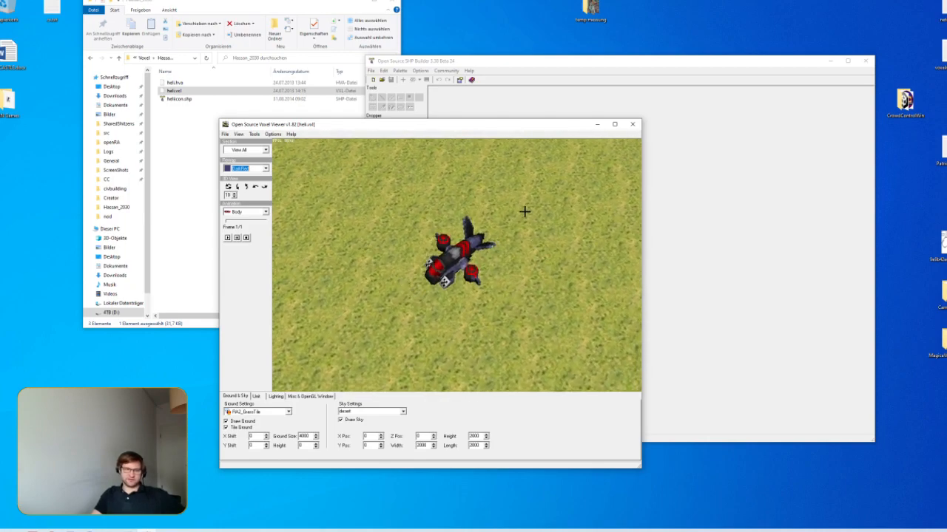
{"action": "left_click_drag", "start_coordinate": [456, 289], "coordinate": [378, 305]}
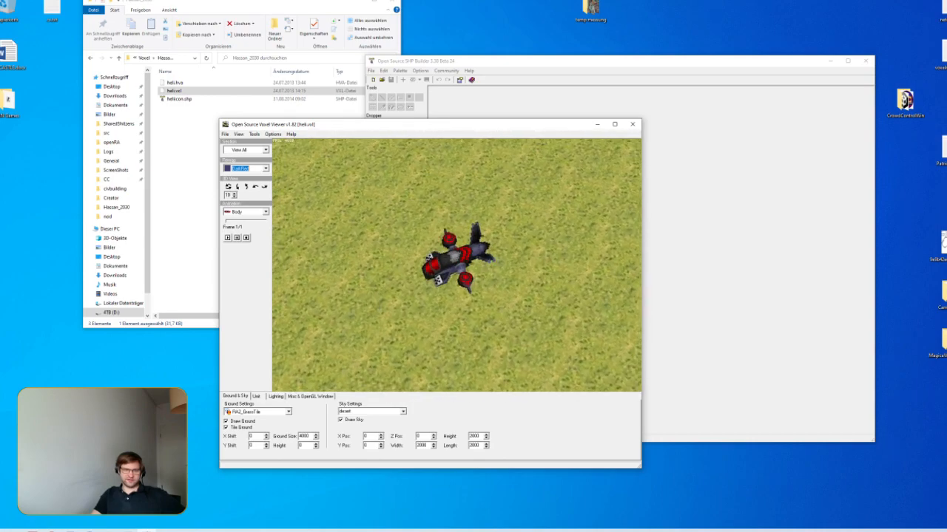
{"action": "left_click_drag", "start_coordinate": [400, 269], "coordinate": [434, 261]}
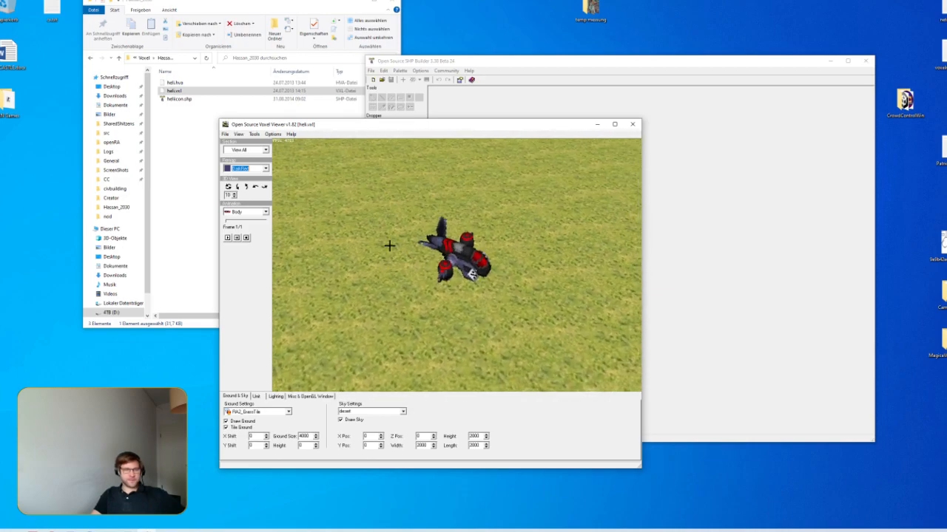
{"action": "left_click", "coordinate": [238, 134]}
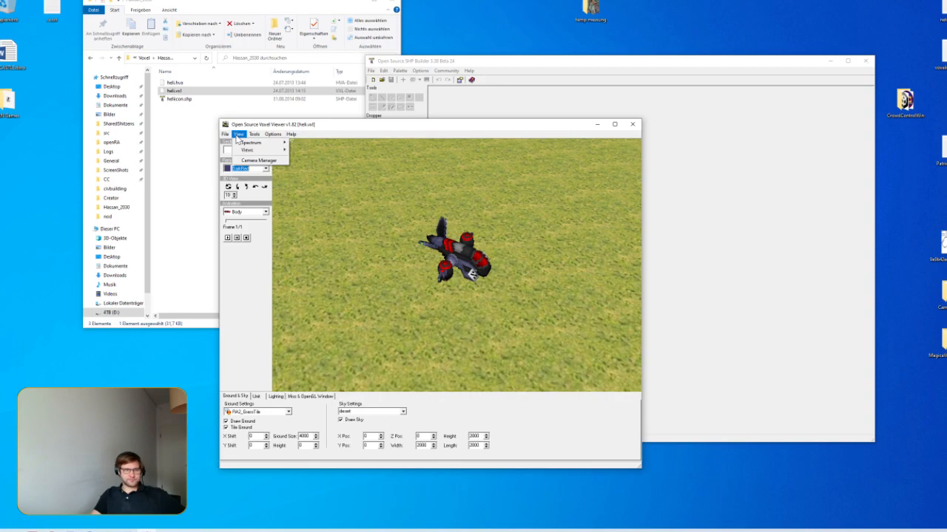
{"action": "left_click", "coordinate": [238, 135]}
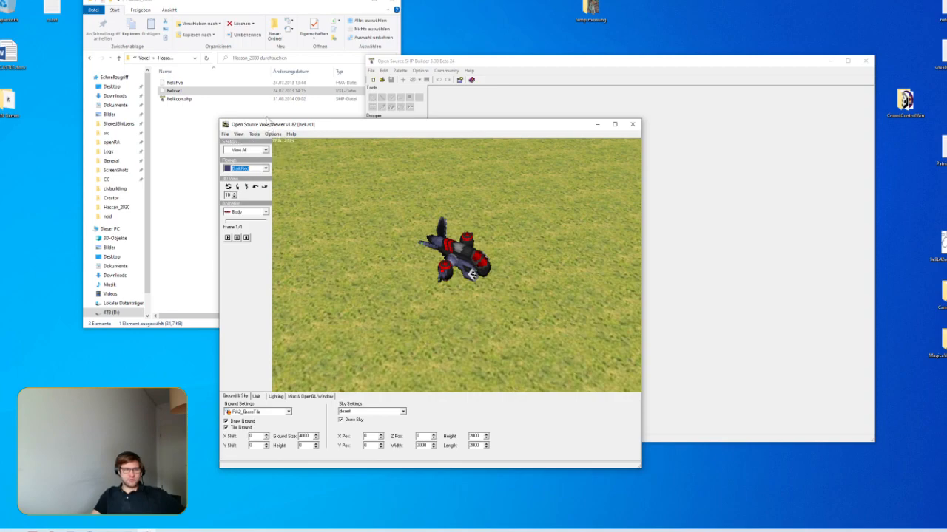
{"action": "left_click_drag", "start_coordinate": [269, 124], "coordinate": [264, 111]}
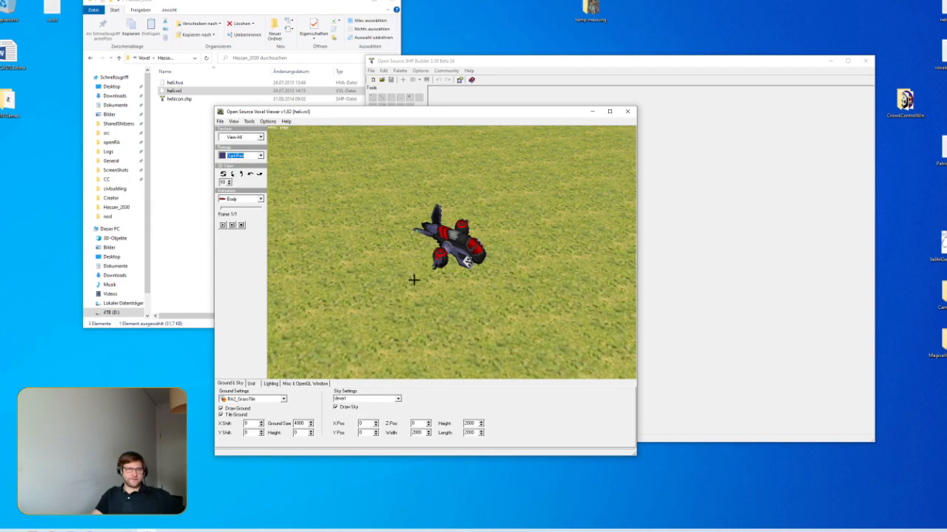
Go up to the parent Voxel folder in the file browser and move that window out of the way
{"action": "left_click", "coordinate": [940, 55]}
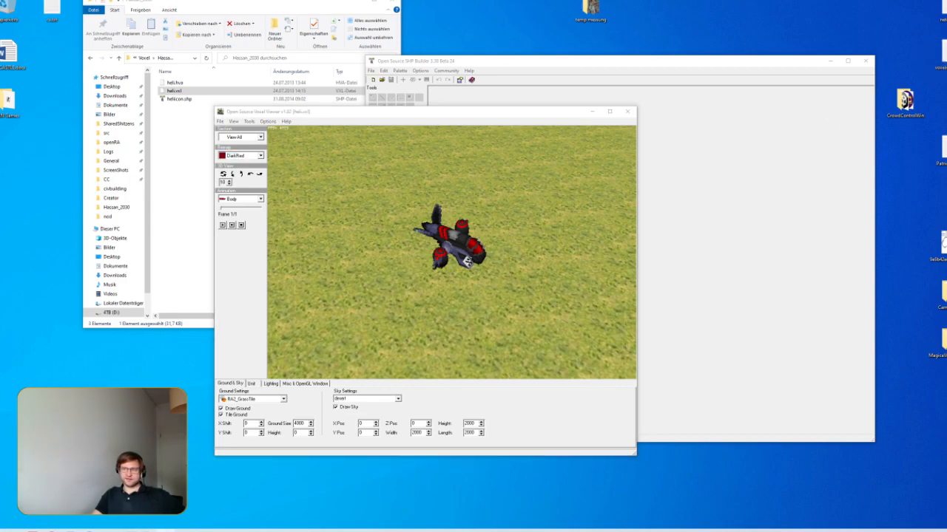
{"action": "key", "text": "alt+Tab"}
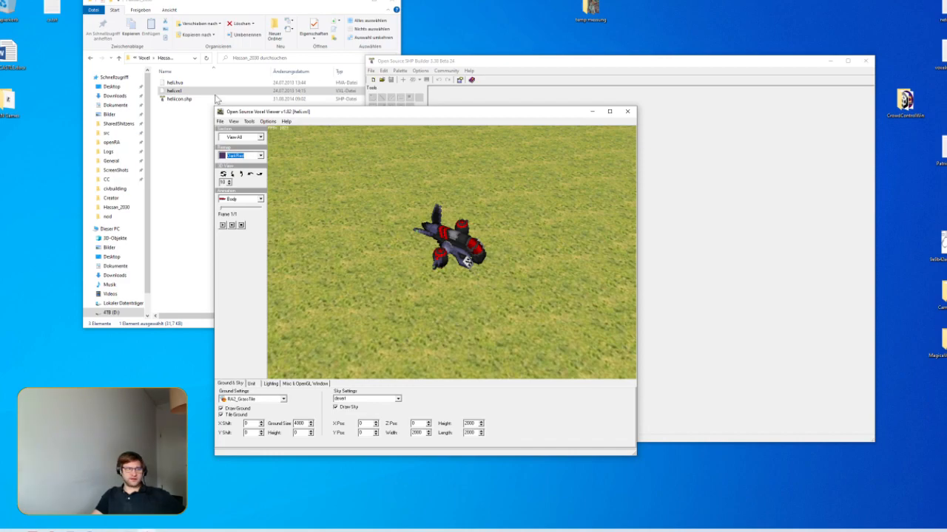
{"action": "left_click", "coordinate": [143, 58]}
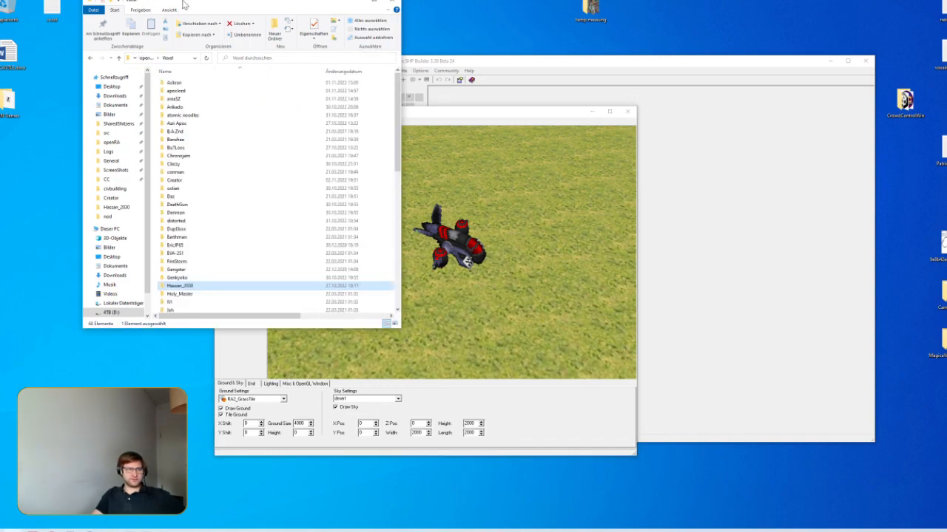
{"action": "key", "text": "super+Right"}
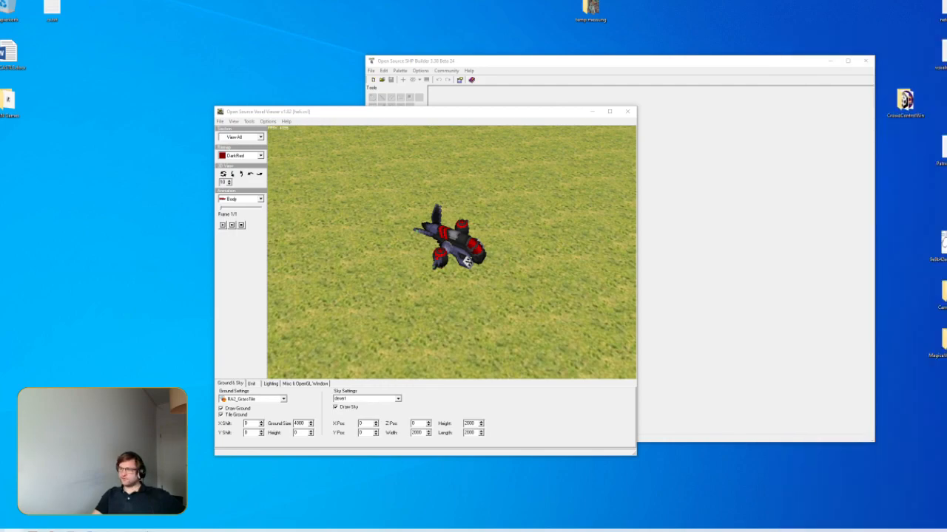
Turn off Draw Ground, Tile Ground and Draw Sky so only the helicopter is rendered on a plain background
{"action": "left_click_drag", "start_coordinate": [395, 285], "coordinate": [567, 293]}
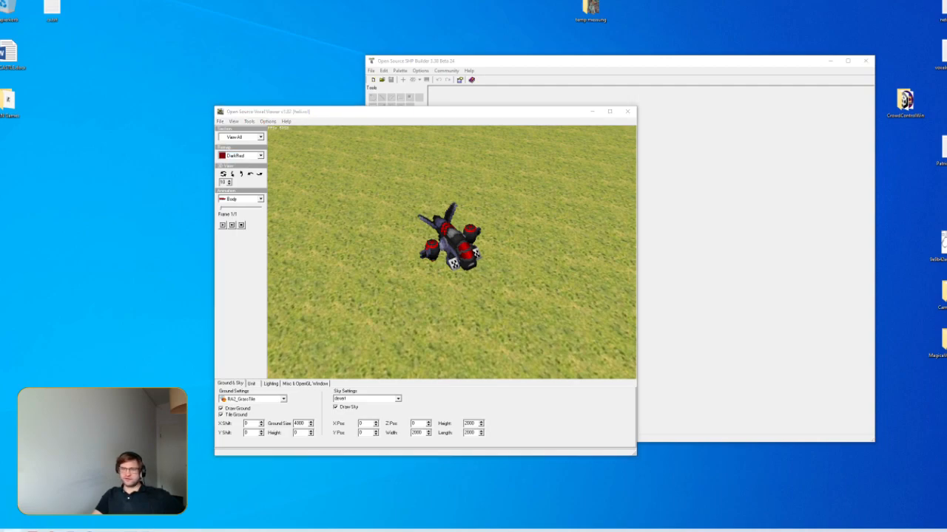
{"action": "left_click", "coordinate": [268, 122]}
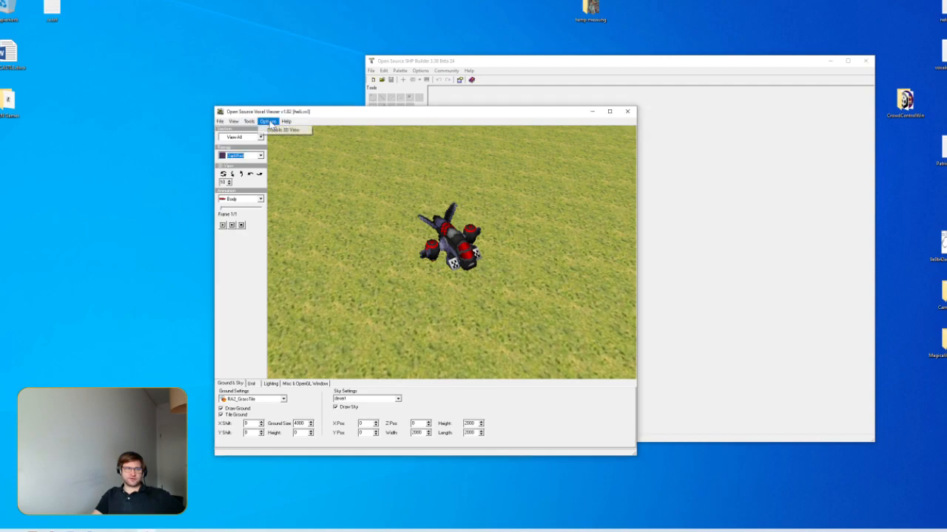
{"action": "left_click", "coordinate": [250, 121]}
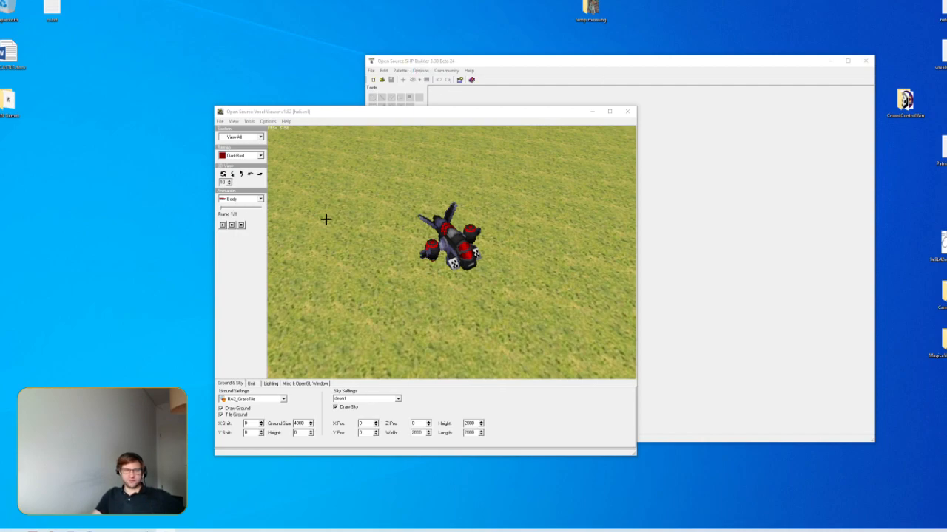
{"action": "left_click", "coordinate": [230, 411]}
{"action": "left_click", "coordinate": [230, 418]}
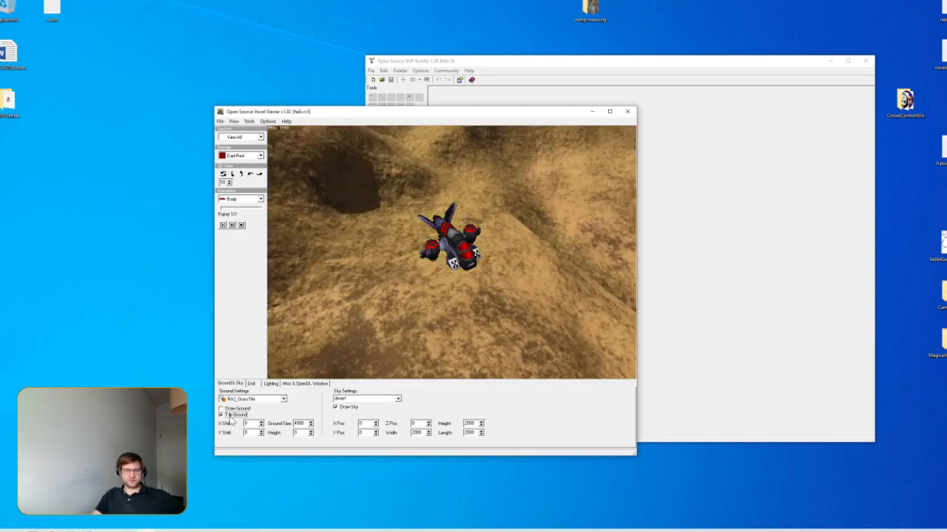
{"action": "left_click", "coordinate": [343, 410]}
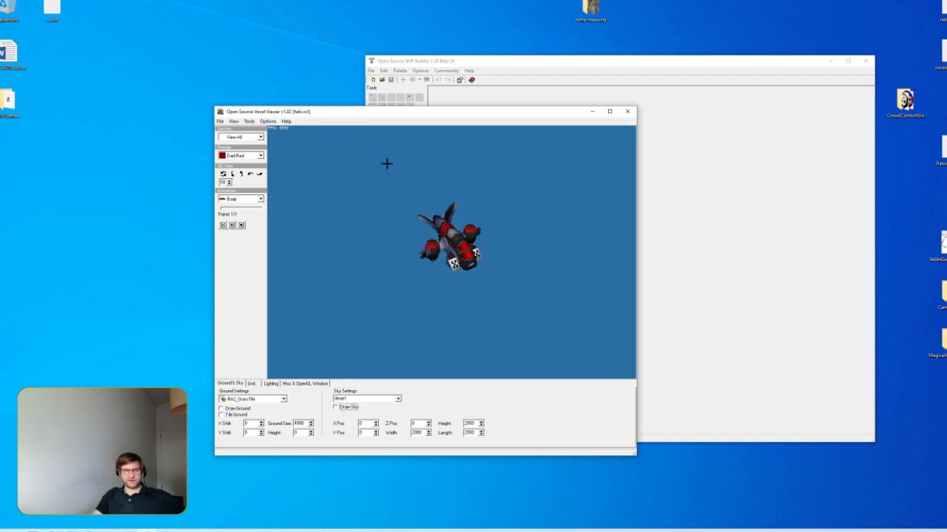
Change the viewer's background colour to the bright magenta basic colour
{"action": "left_click", "coordinate": [249, 121]}
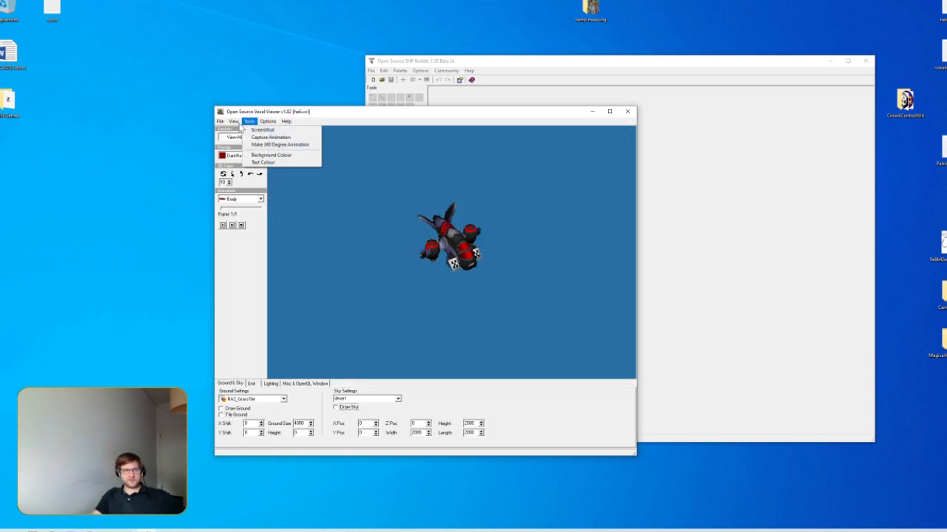
{"action": "left_click", "coordinate": [271, 154]}
{"action": "left_click_drag", "start_coordinate": [482, 139], "coordinate": [672, 142]}
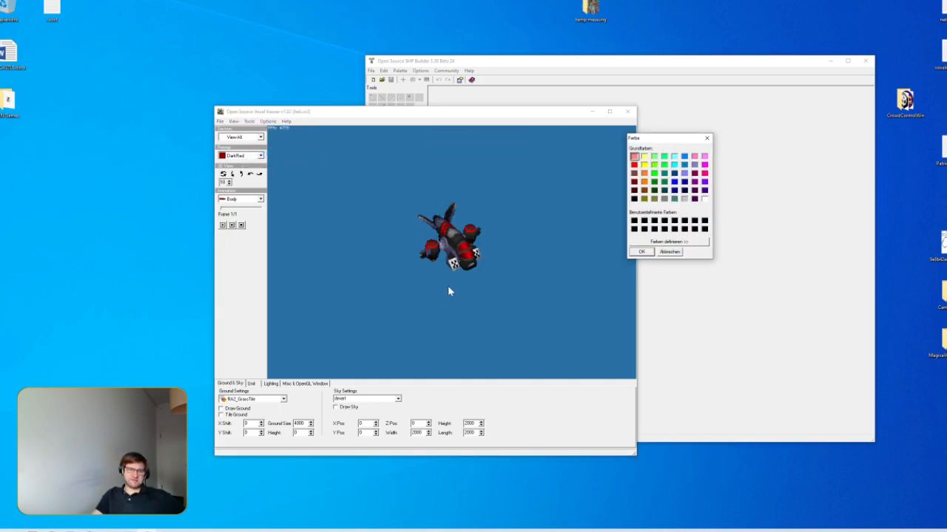
{"action": "left_click", "coordinate": [704, 164]}
{"action": "left_click", "coordinate": [641, 252]}
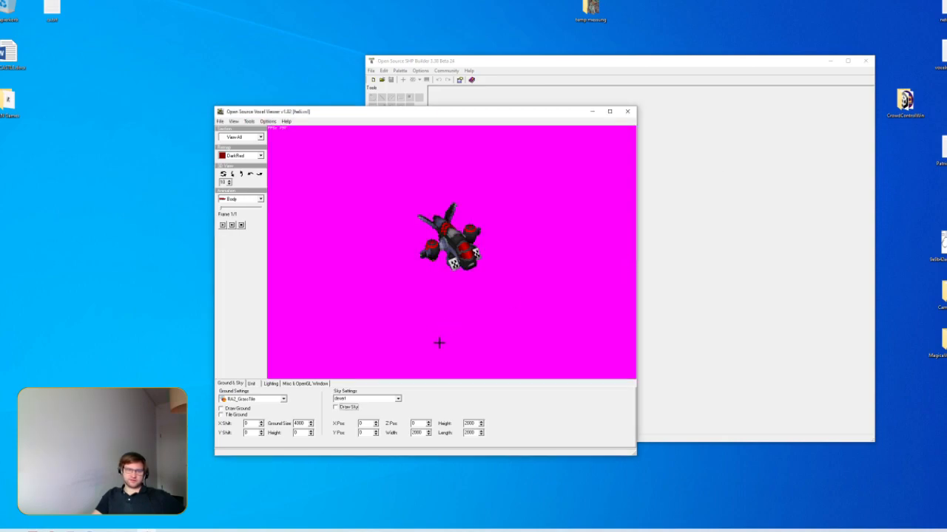
Set the viewer position in the Camera Manager to XRot 305, YRot 45 and depth -20
{"action": "left_click_drag", "start_coordinate": [410, 322], "coordinate": [376, 286]}
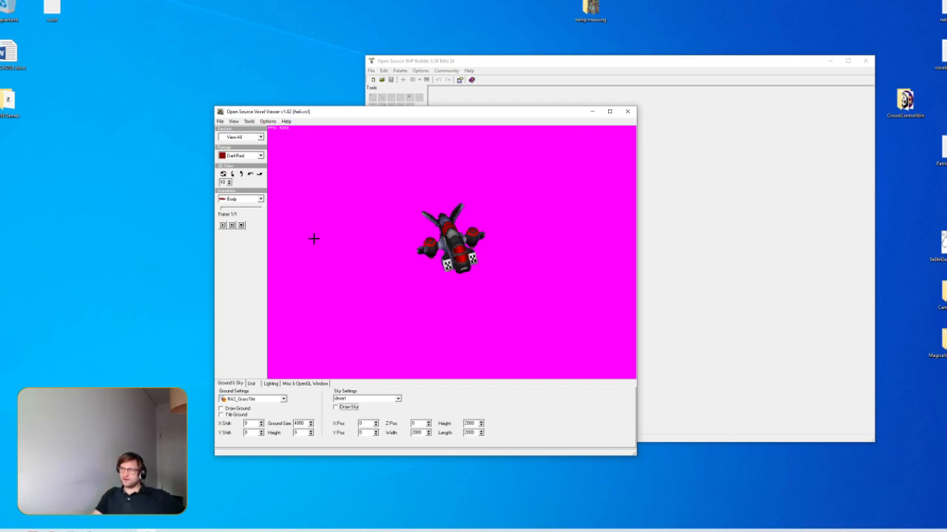
{"action": "left_click", "coordinate": [232, 122]}
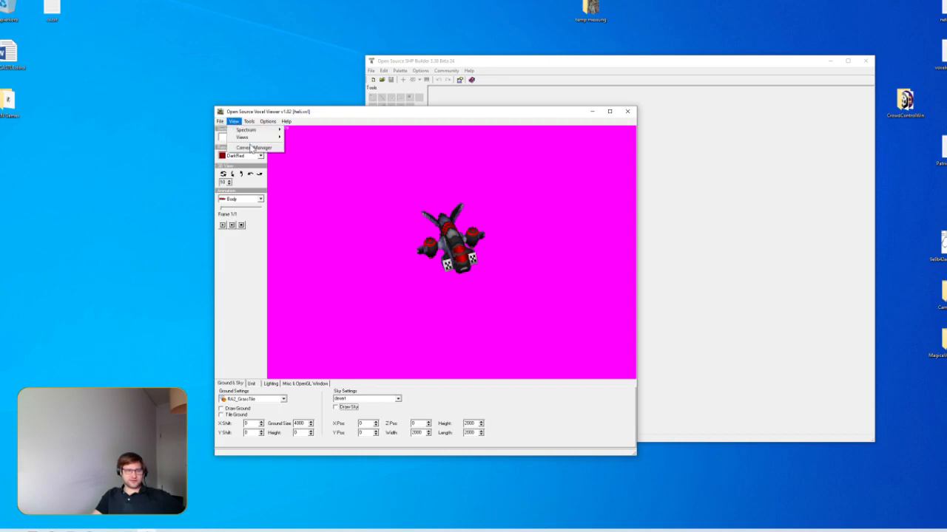
{"action": "left_click", "coordinate": [247, 146]}
{"action": "left_click_drag", "start_coordinate": [457, 210], "coordinate": [670, 221]}
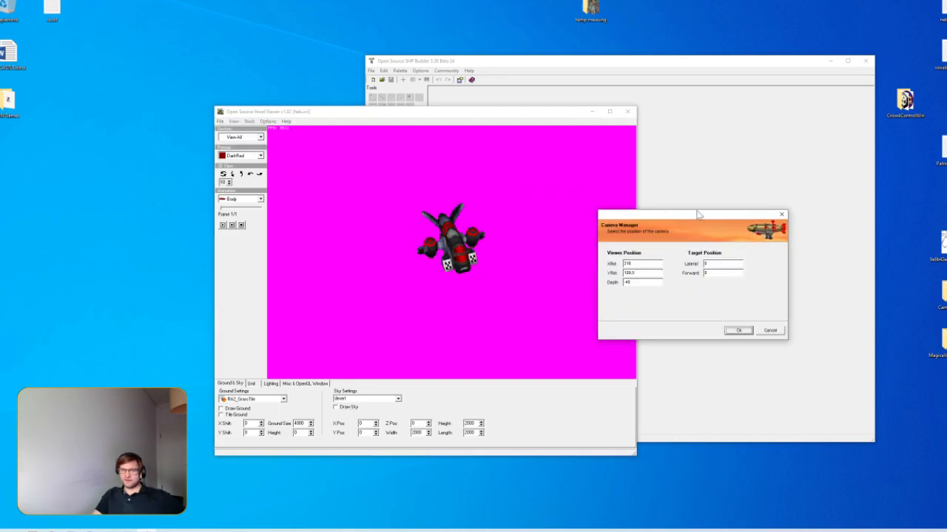
{"action": "key", "text": "Tab"}
{"action": "type", "text": "305"}
{"action": "key", "text": "Tab"}
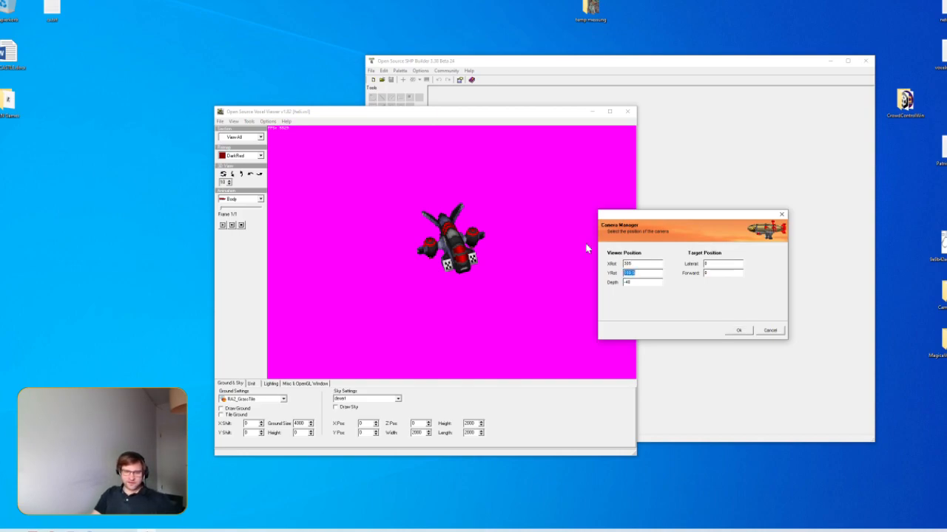
{"action": "type", "text": "45"}
{"action": "key", "text": "Tab"}
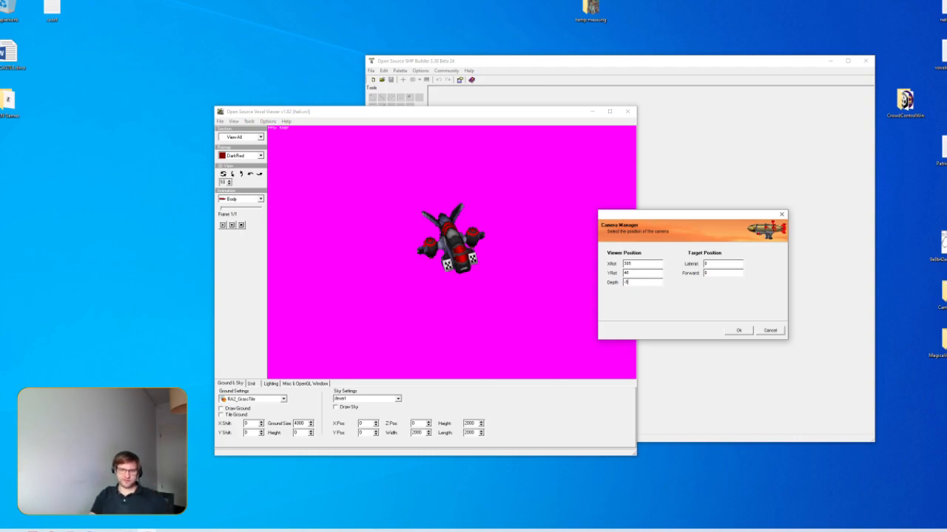
{"action": "left_click", "coordinate": [738, 330]}
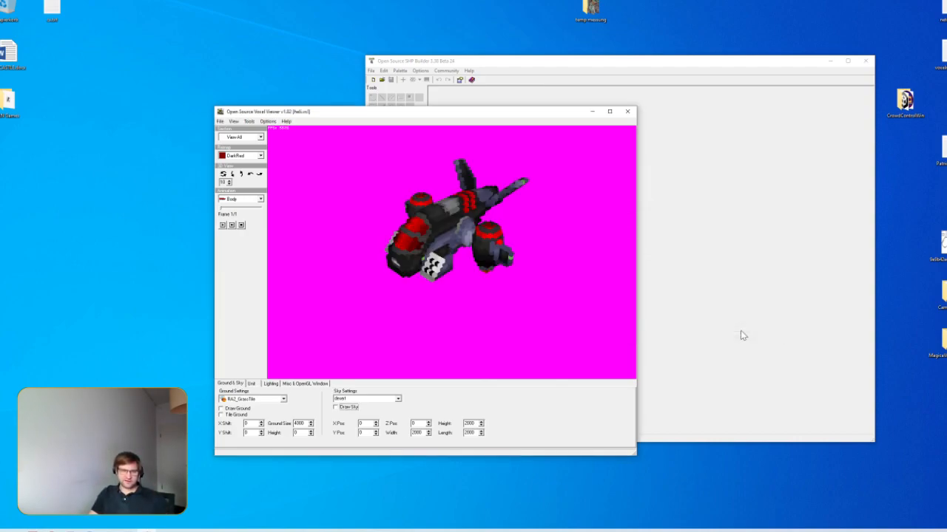
Make a 360 degree animation of the helicopter with 32 frames
{"action": "left_click_drag", "start_coordinate": [252, 116], "coordinate": [251, 117]}
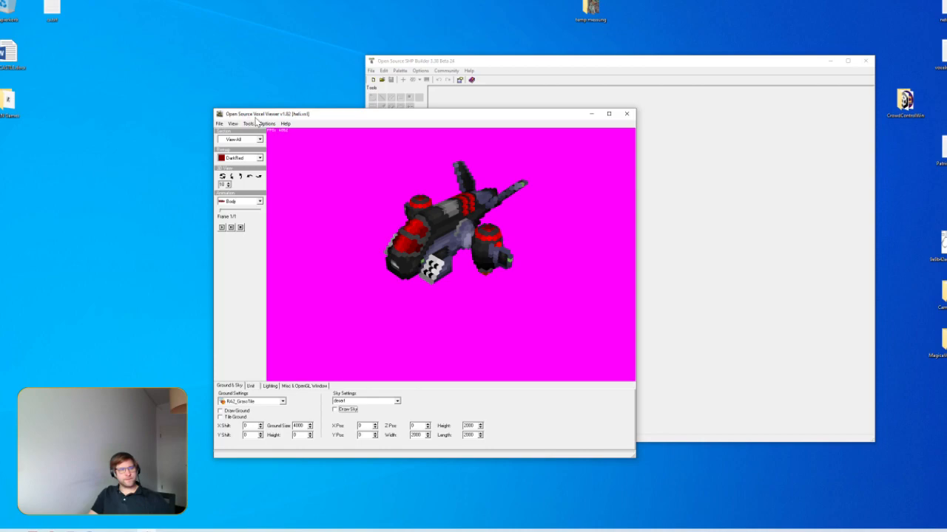
{"action": "left_click", "coordinate": [250, 123]}
{"action": "left_click", "coordinate": [279, 147]}
{"action": "left_click_drag", "start_coordinate": [495, 201], "coordinate": [700, 202]}
{"action": "left_click_drag", "start_coordinate": [637, 274], "coordinate": [610, 274]}
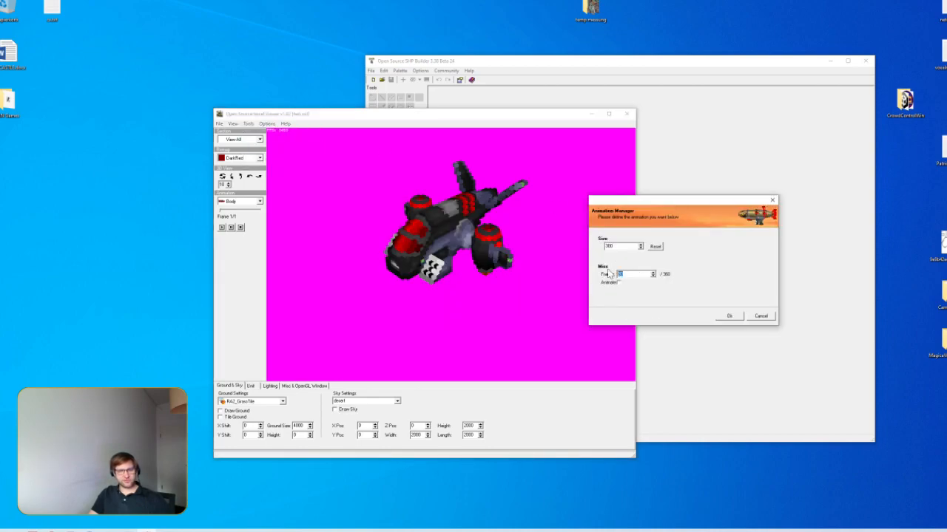
{"action": "type", "text": "32"}
{"action": "left_click", "coordinate": [730, 316]}
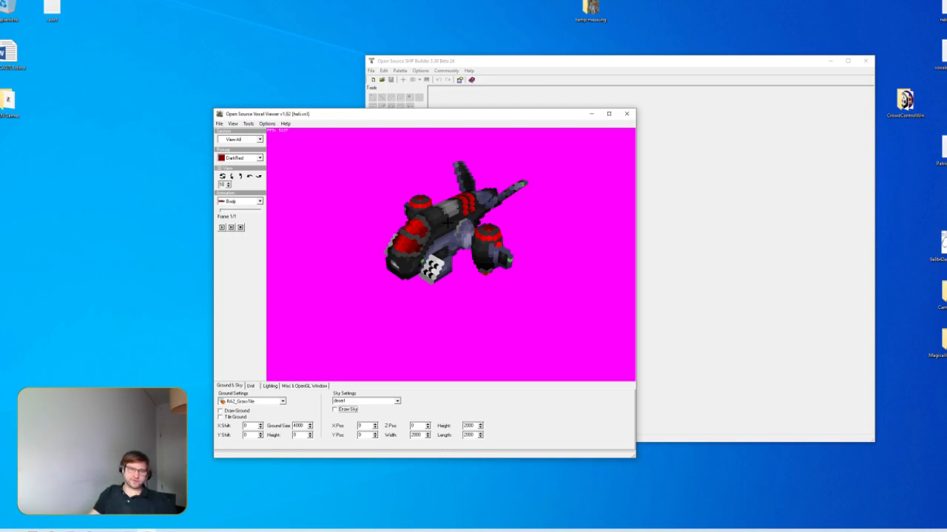
Examine the browser's image results for perspective, and move the browser window out of the way again
{"action": "left_click_drag", "start_coordinate": [434, 242], "coordinate": [360, 277]}
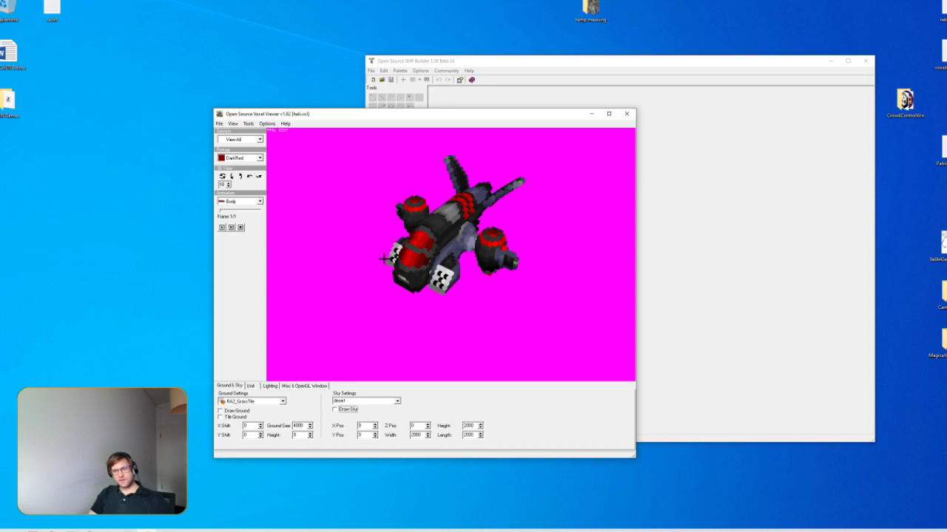
{"action": "key", "text": "alt+Tab"}
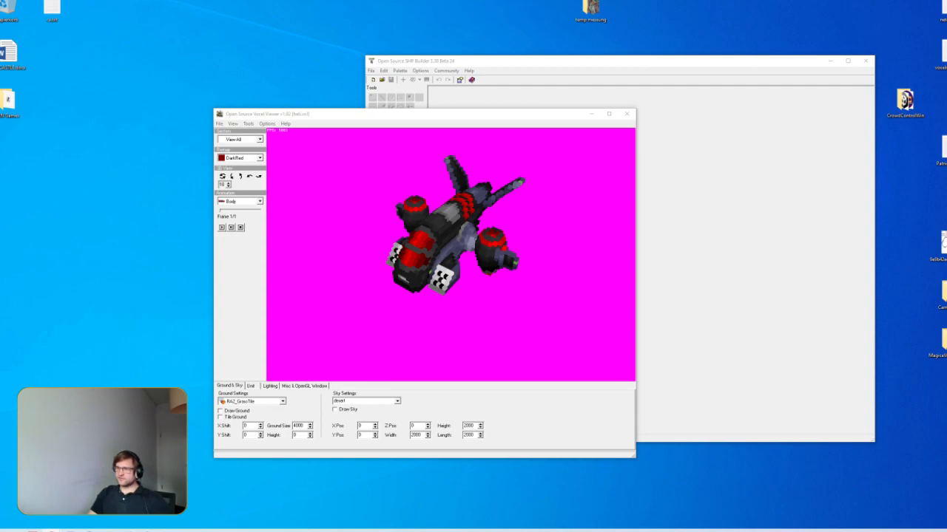
{"action": "left_click_drag", "start_coordinate": [946, 188], "coordinate": [739, 1]}
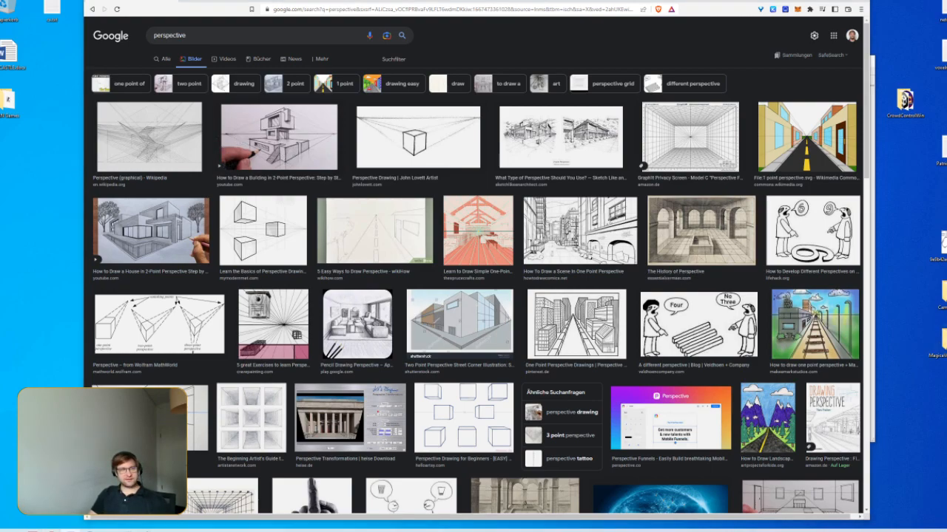
{"action": "left_click_drag", "start_coordinate": [134, 3], "coordinate": [946, 14]}
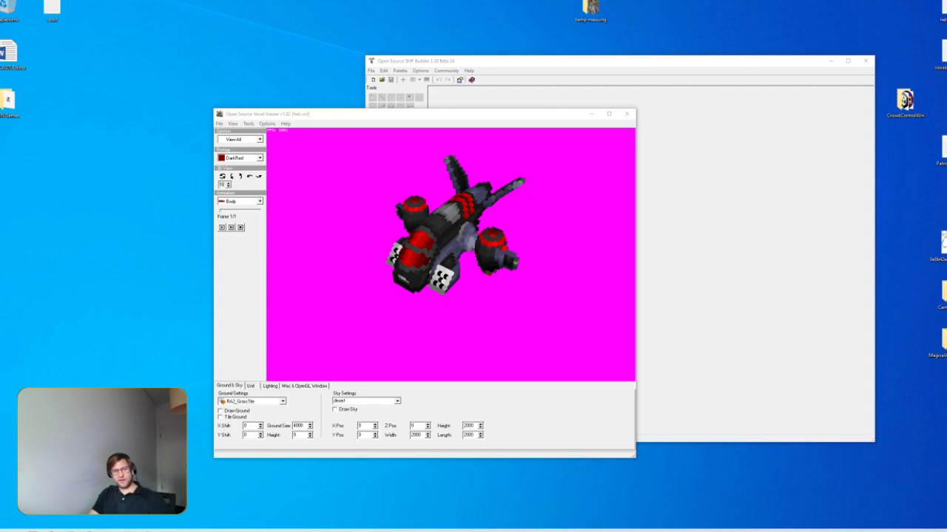
{"action": "left_click_drag", "start_coordinate": [466, 116], "coordinate": [516, 131]}
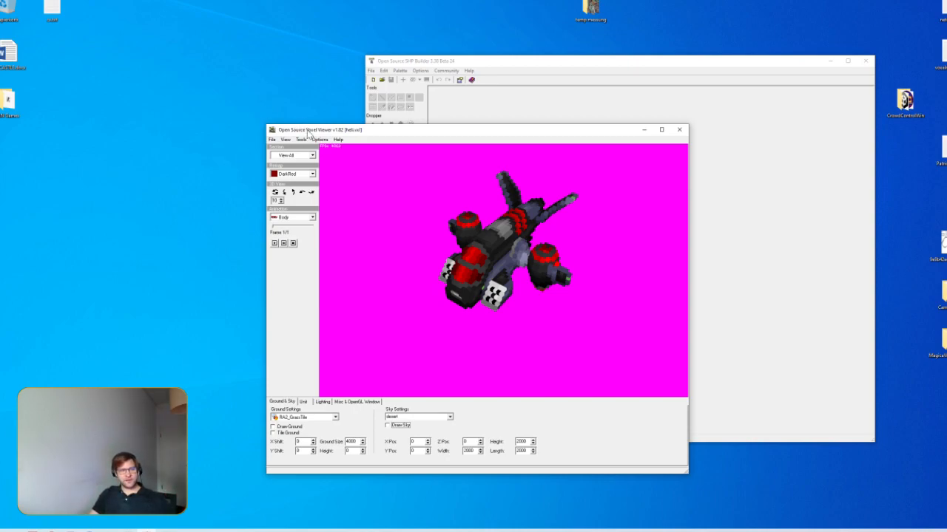
{"action": "left_click_drag", "start_coordinate": [307, 130], "coordinate": [282, 125]}
{"action": "left_click_drag", "start_coordinate": [210, 33], "coordinate": [886, 482]}
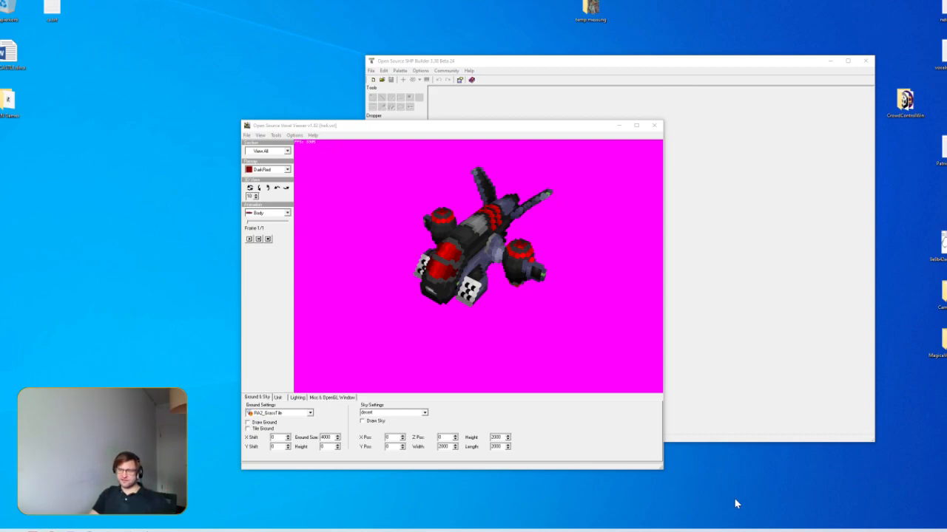
{"action": "left_click_drag", "start_coordinate": [498, 131], "coordinate": [499, 140]}
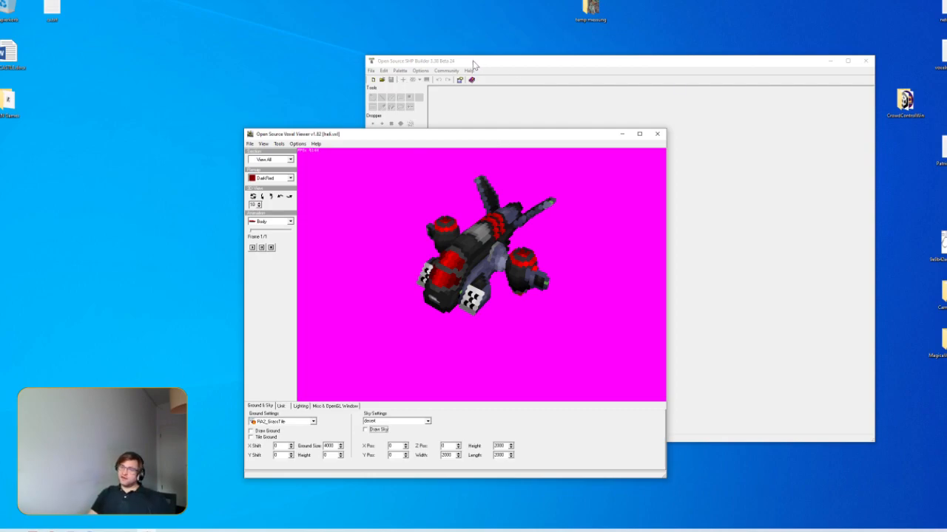
{"action": "left_click_drag", "start_coordinate": [207, 51], "coordinate": [370, 262]}
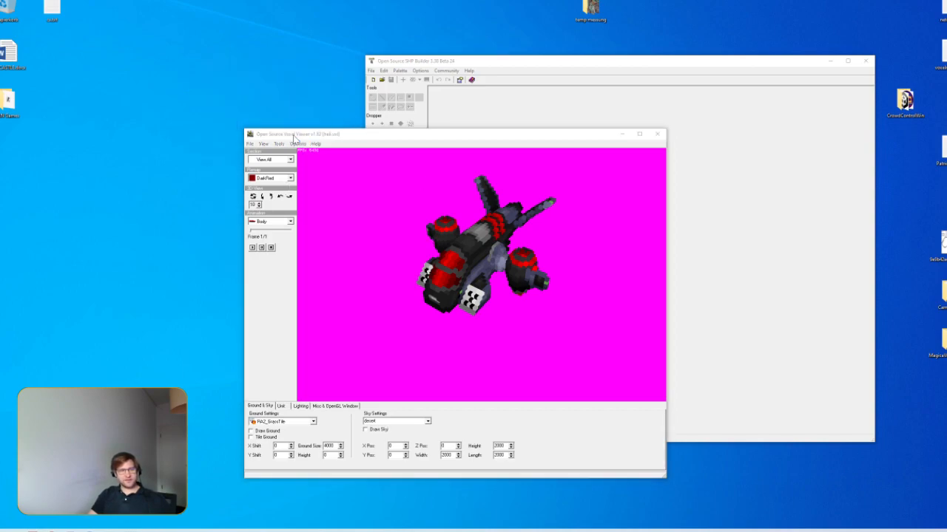
{"action": "left_click_drag", "start_coordinate": [409, 205], "coordinate": [482, 281]}
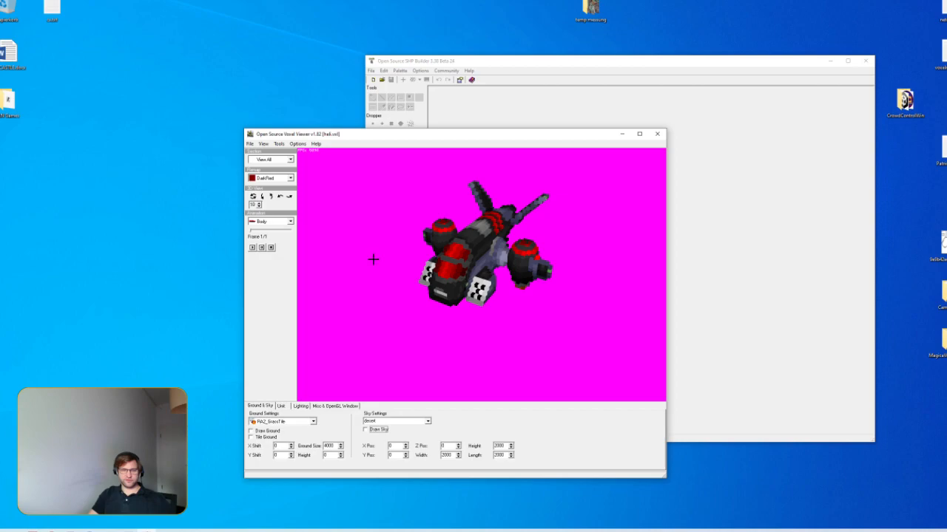
Set the viewer position's depth to -100 in the Camera Manager to render the helicopter from farther away
{"action": "left_click", "coordinate": [279, 145]}
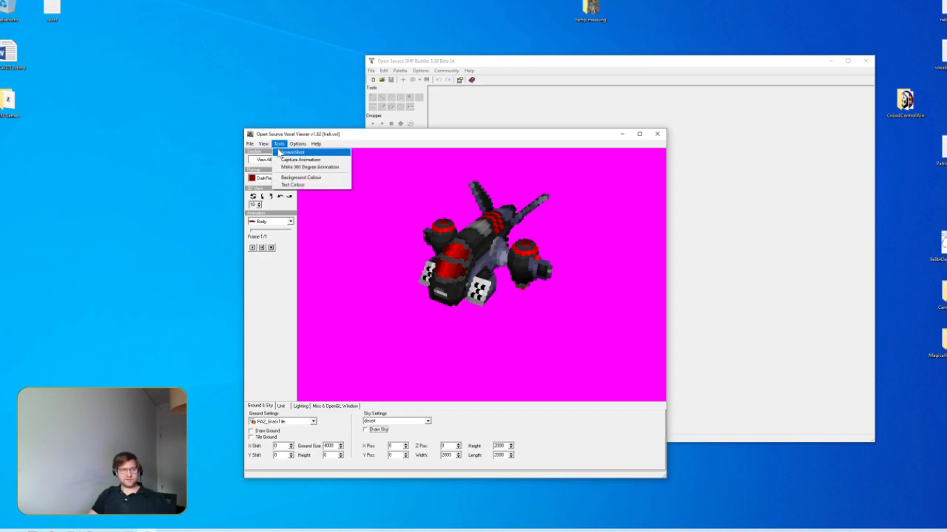
{"action": "mouse_move", "coordinate": [264, 143]}
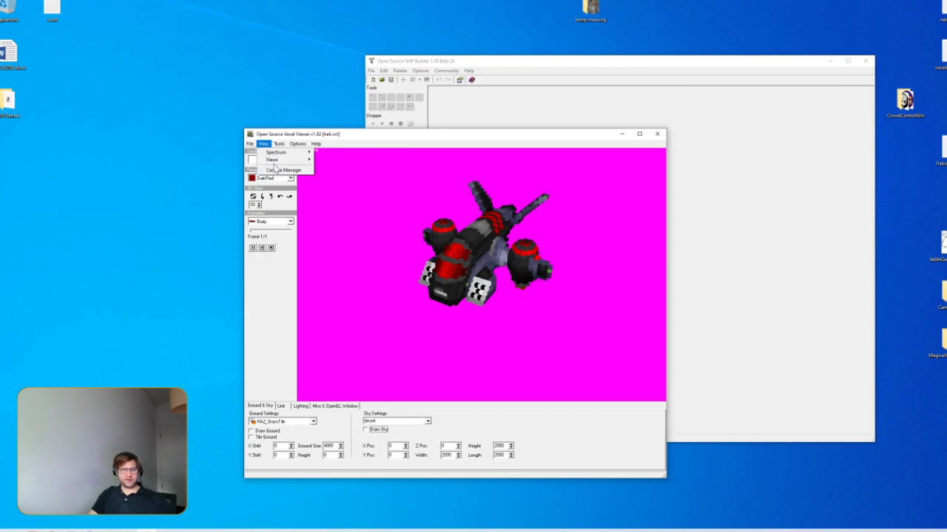
{"action": "left_click", "coordinate": [276, 170]}
{"action": "left_click", "coordinate": [447, 272]}
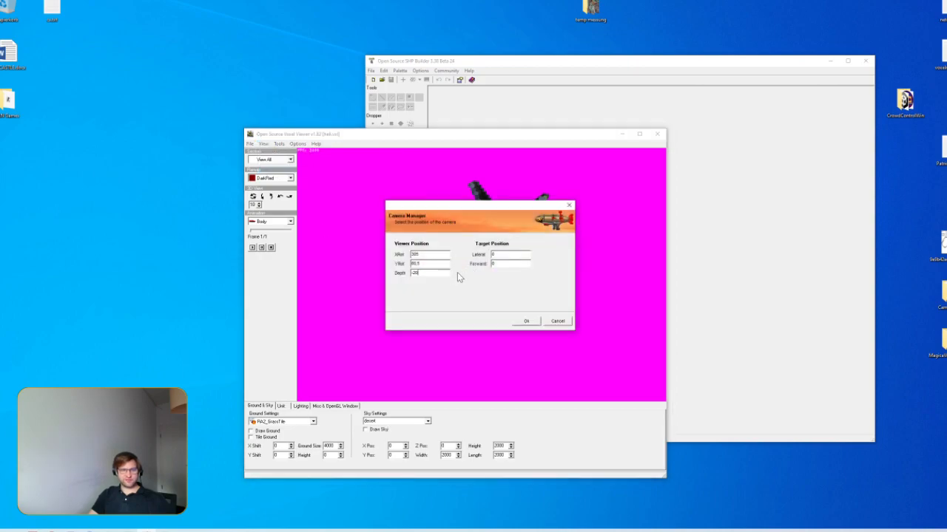
{"action": "key", "text": "BackSpace"}
{"action": "key", "text": "BackSpace"}
{"action": "type", "text": "100"}
{"action": "left_click", "coordinate": [519, 321]}
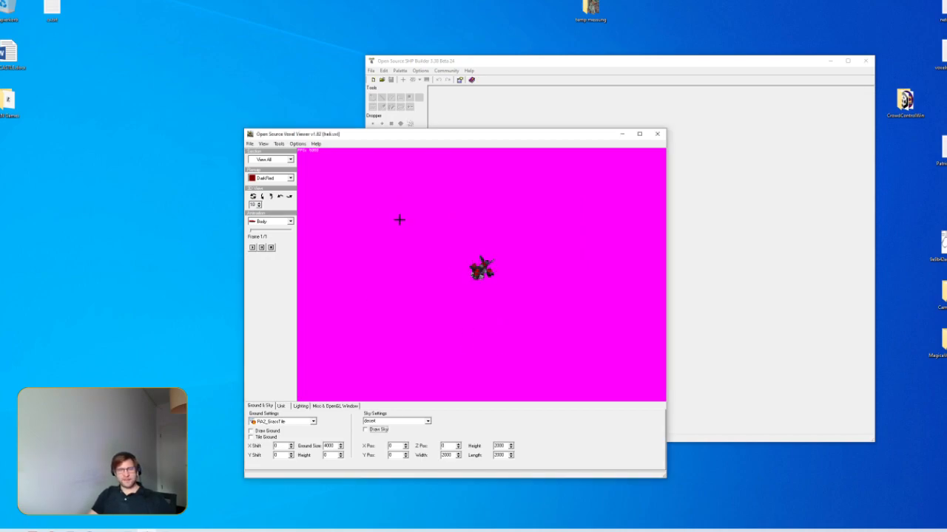
Set the viewer position's YRot to 40 in the Camera Manager
{"action": "left_click", "coordinate": [263, 143]}
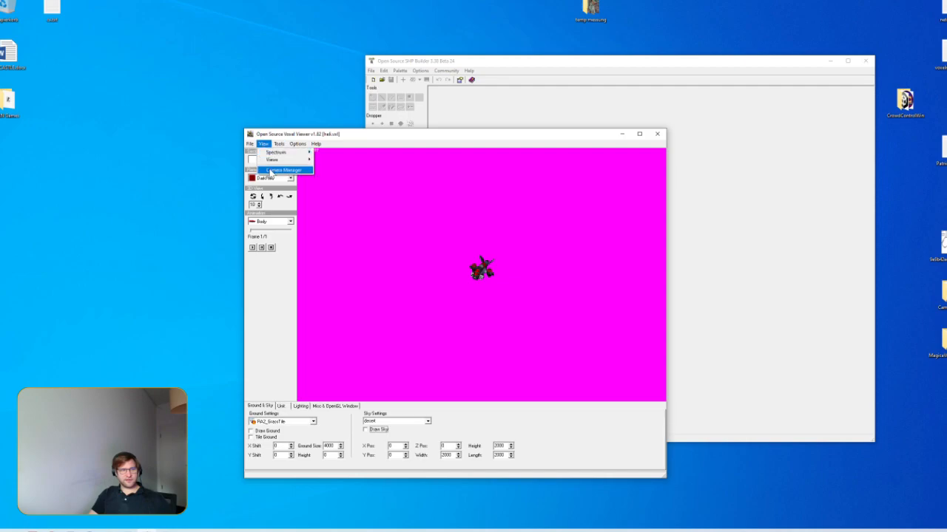
{"action": "left_click", "coordinate": [272, 170]}
{"action": "left_click_drag", "start_coordinate": [424, 264], "coordinate": [329, 238]}
{"action": "type", "text": "40"}
{"action": "left_click", "coordinate": [526, 321]}
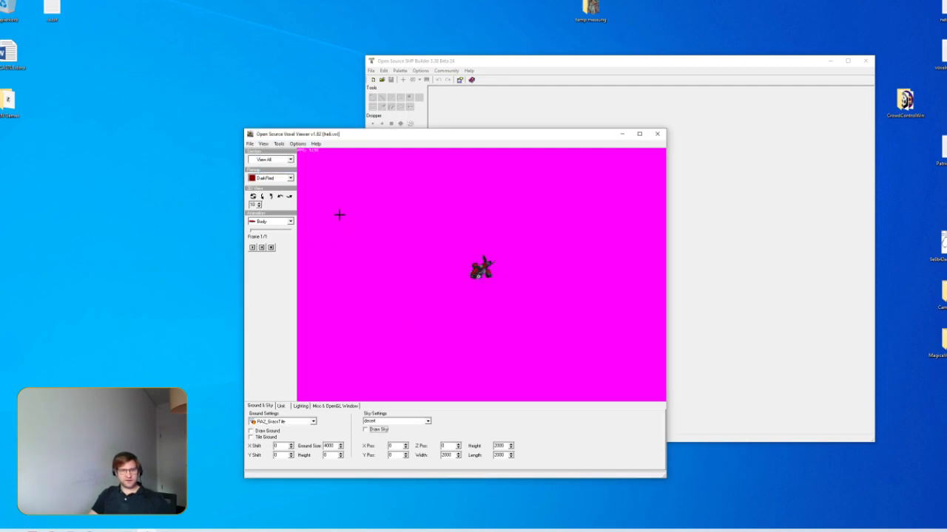
Make another 360 degree animation with 32 frames from the more distant camera position
{"action": "left_click", "coordinate": [277, 145]}
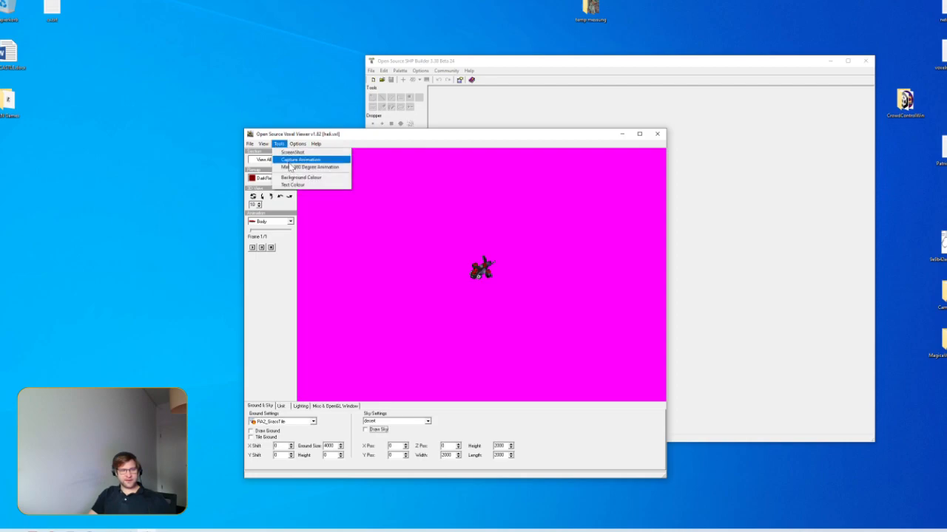
{"action": "left_click", "coordinate": [296, 167]}
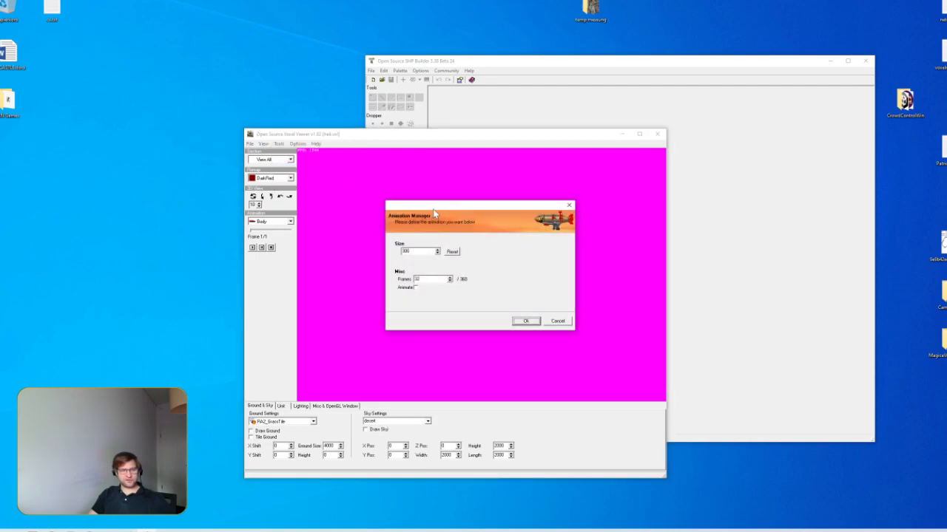
{"action": "left_click_drag", "start_coordinate": [435, 213], "coordinate": [647, 229]}
{"action": "left_click_drag", "start_coordinate": [616, 268], "coordinate": [589, 266]}
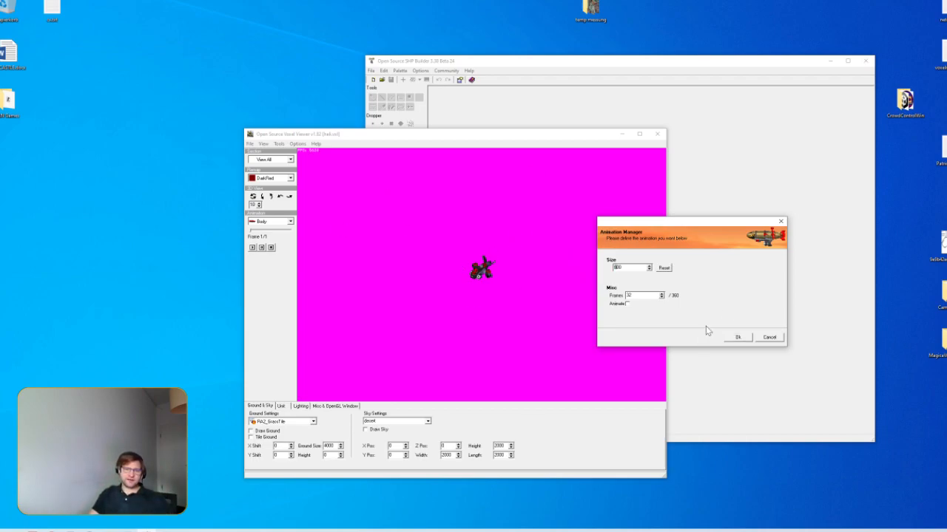
{"action": "left_click", "coordinate": [738, 338]}
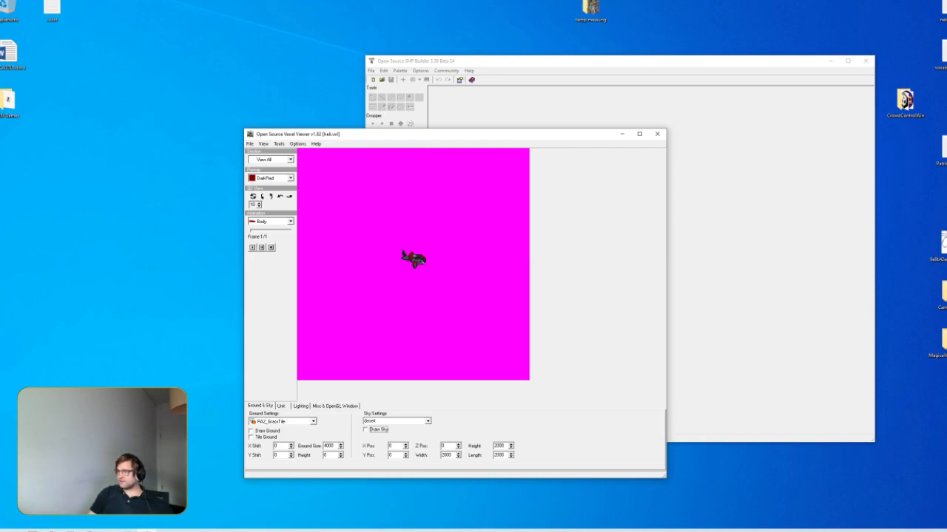
Arrange the SHP Builder and Voxel Viewer windows side by side and move the browser window off the desktop area
{"action": "left_click_drag", "start_coordinate": [945, 256], "coordinate": [608, 2]}
{"action": "left_click", "coordinate": [796, 158]}
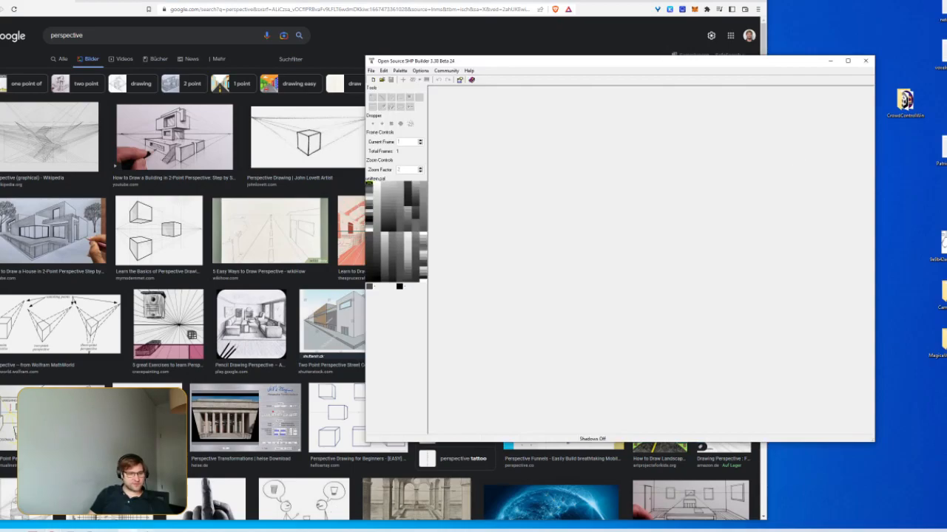
{"action": "left_click_drag", "start_coordinate": [427, 138], "coordinate": [723, 112]}
{"action": "left_click_drag", "start_coordinate": [711, 162], "coordinate": [663, 232]}
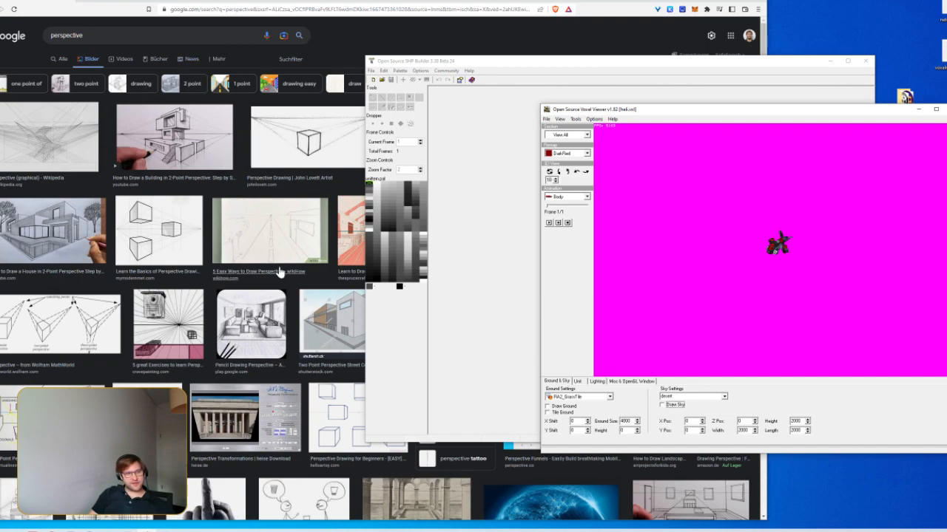
{"action": "left_click_drag", "start_coordinate": [49, 1], "coordinate": [946, 369]}
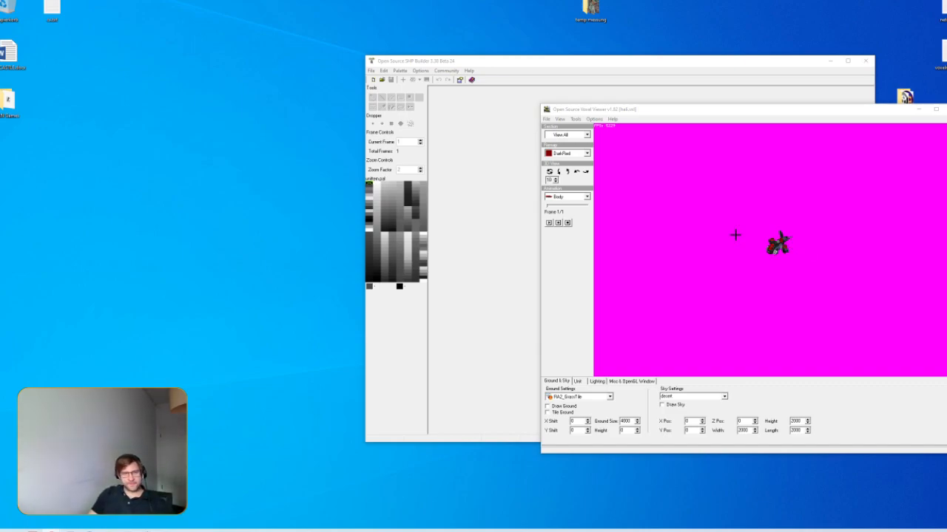
{"action": "left_click_drag", "start_coordinate": [532, 62], "coordinate": [180, 51]}
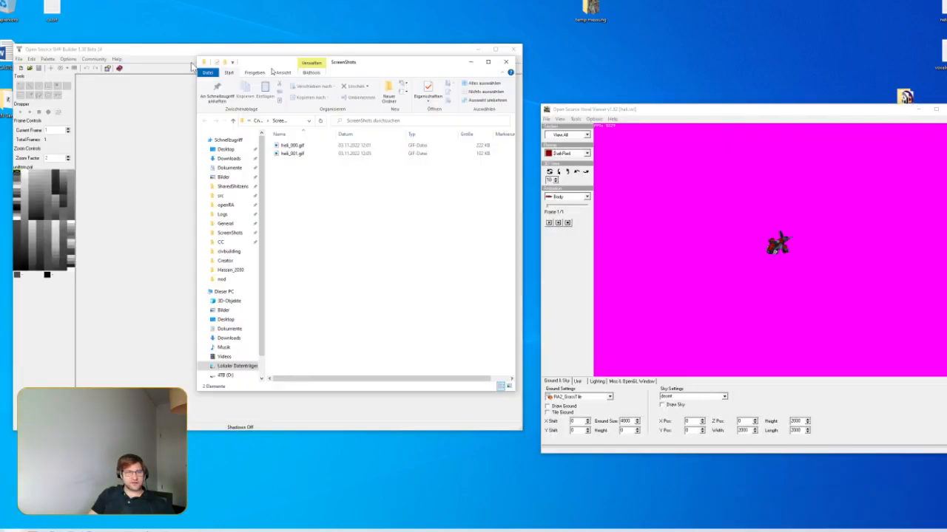
Move and widen the ScreenShots folder window so all file columns fit, and display the folder's full path
{"action": "left_click_drag", "start_coordinate": [318, 60], "coordinate": [285, 7]}
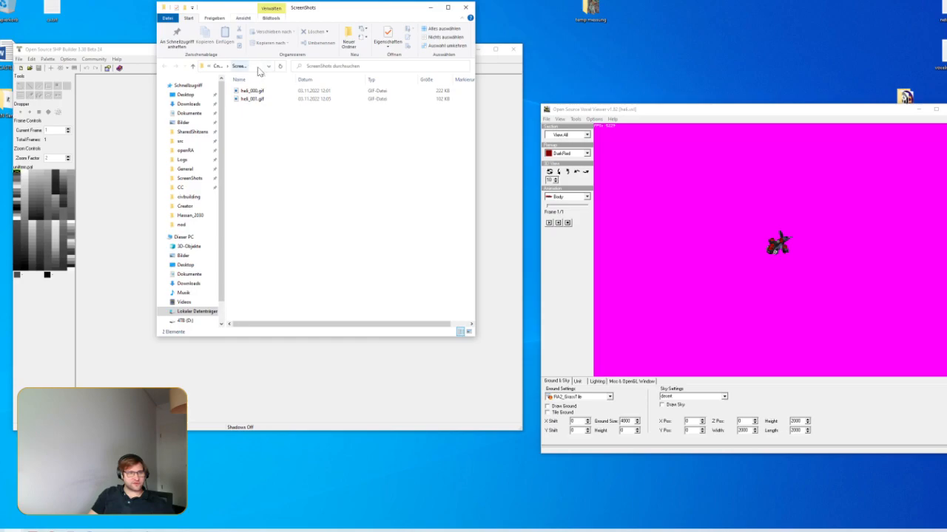
{"action": "left_click", "coordinate": [472, 90]}
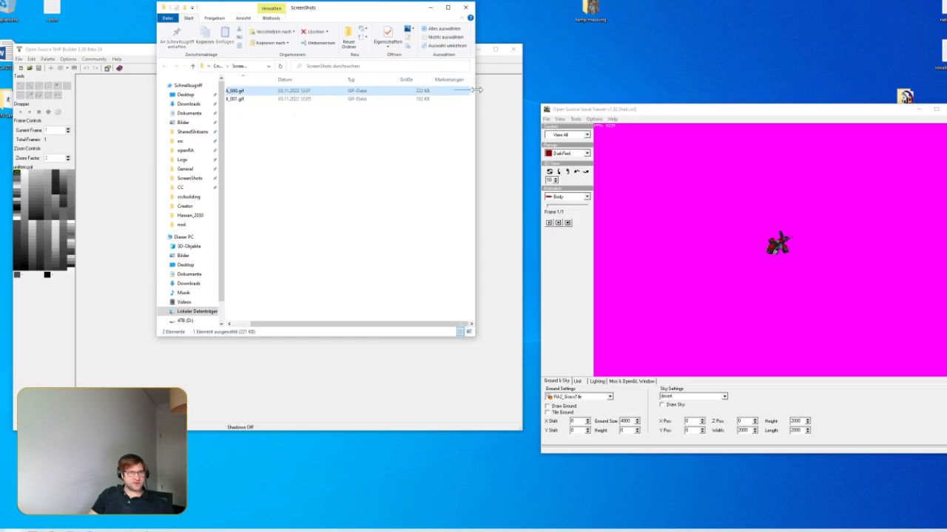
{"action": "left_click_drag", "start_coordinate": [476, 89], "coordinate": [596, 90]}
{"action": "left_click", "coordinate": [407, 167]}
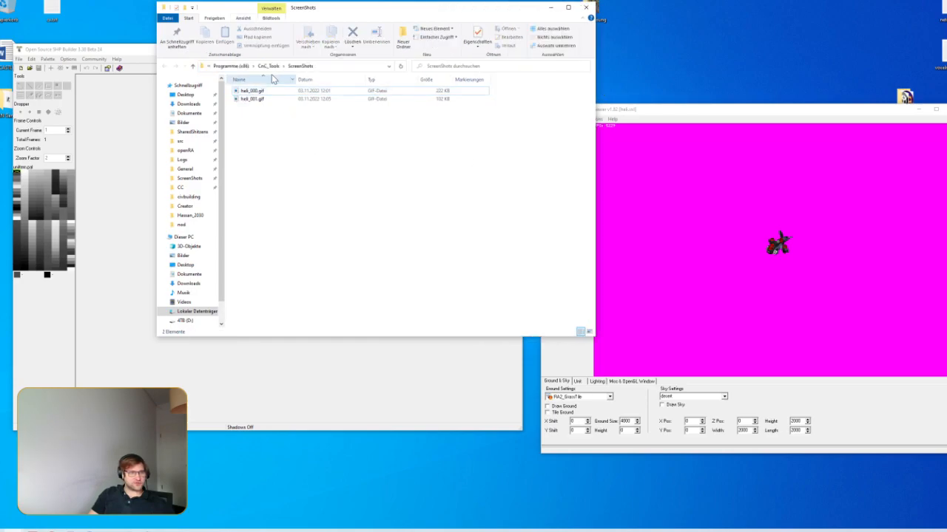
{"action": "left_click", "coordinate": [333, 66]}
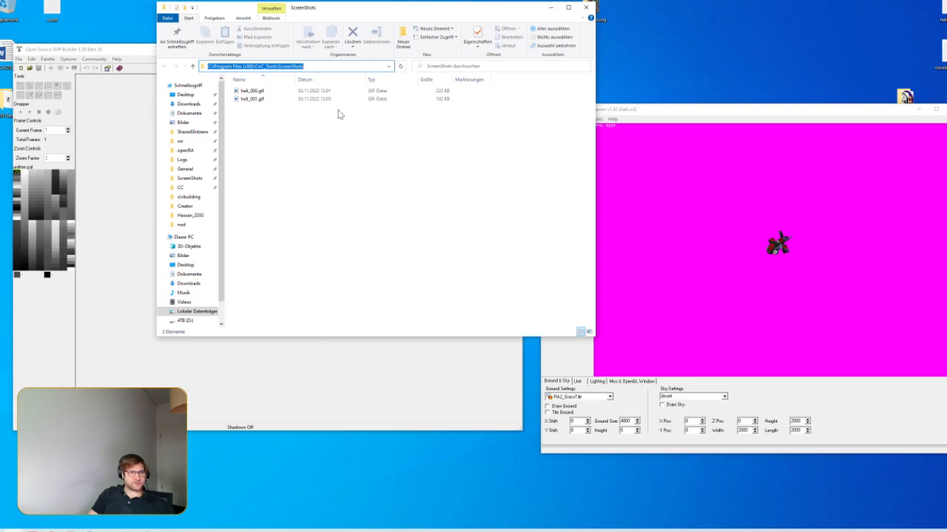
Preview heli_000.gif and heli_001.gif one after the other to compare the helicopter's size, closing each preview
{"action": "left_click", "coordinate": [255, 91]}
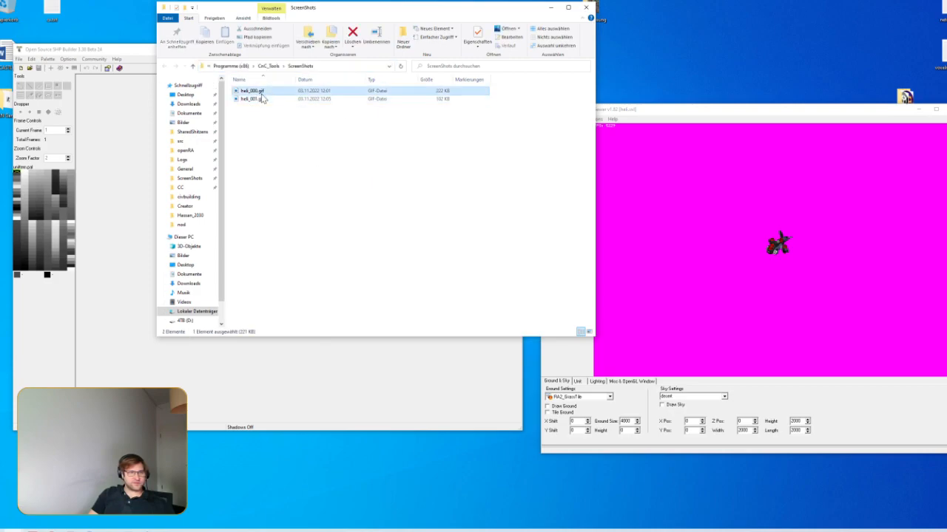
{"action": "double_click", "coordinate": [260, 92]}
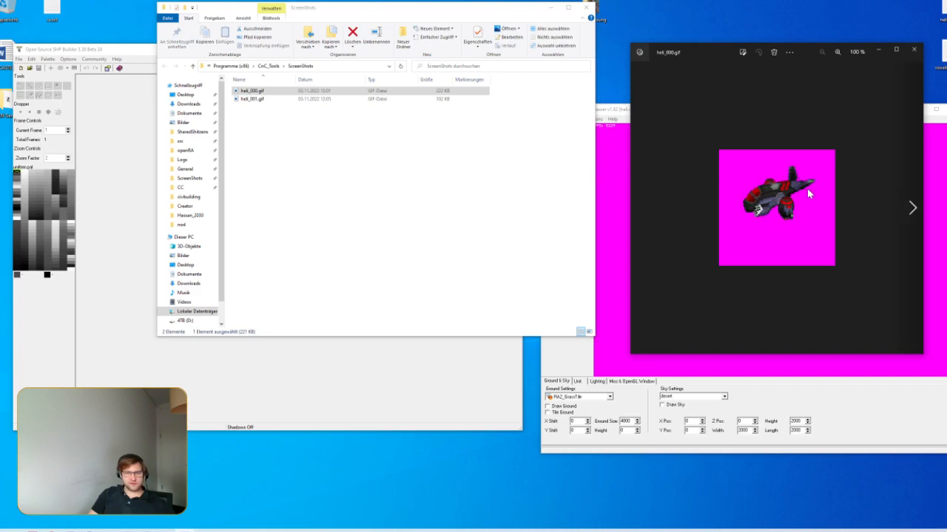
{"action": "left_click", "coordinate": [914, 52]}
{"action": "double_click", "coordinate": [357, 102]}
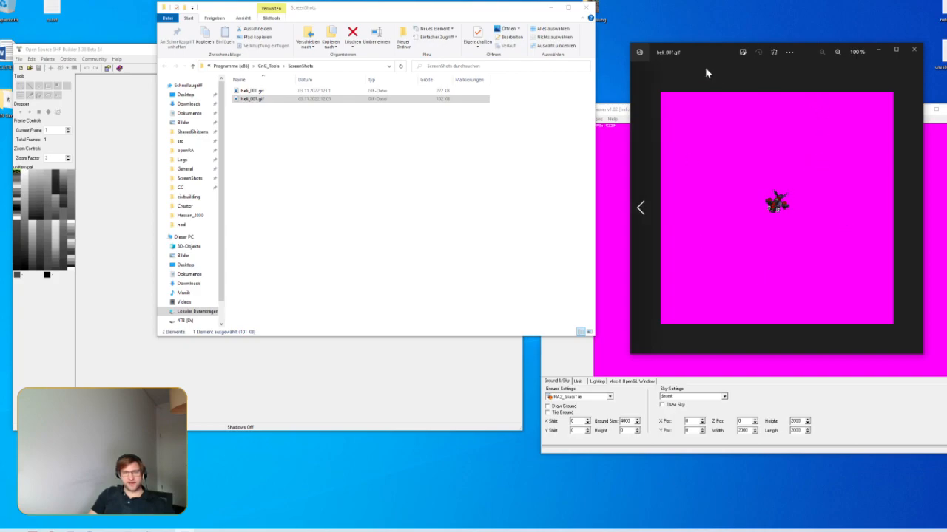
{"action": "left_click_drag", "start_coordinate": [716, 57], "coordinate": [187, 45]}
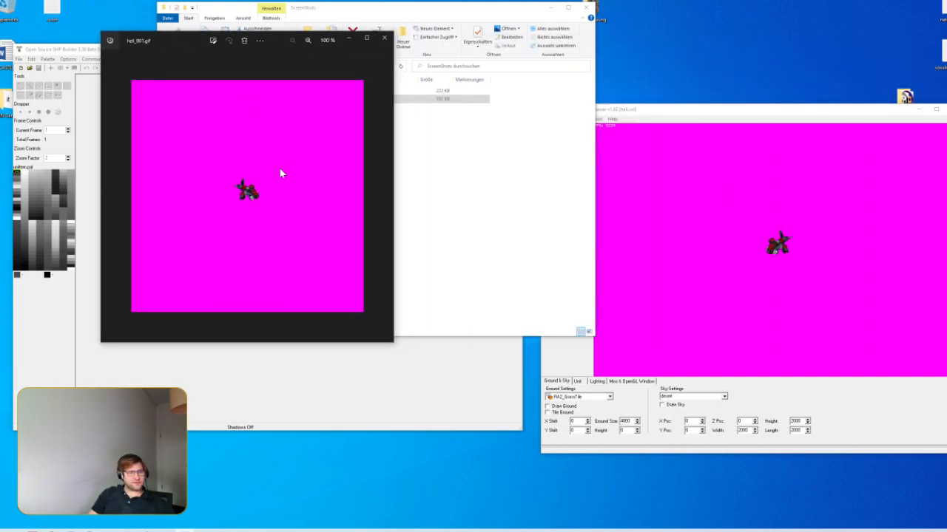
{"action": "left_click", "coordinate": [384, 37]}
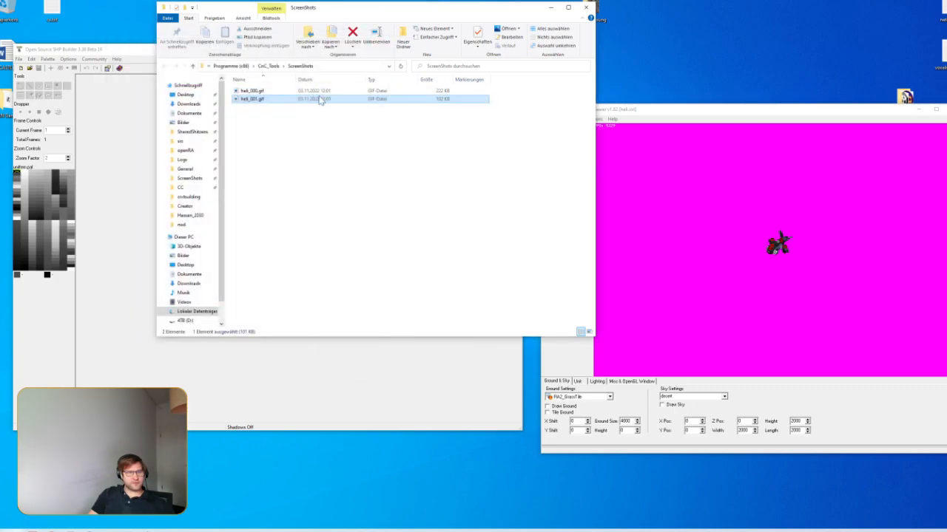
Open heli_001.gif in Paint.NET and select a tight rectangle of about 66 × 58 pixels around the helicopter
{"action": "right_click", "coordinate": [320, 101]}
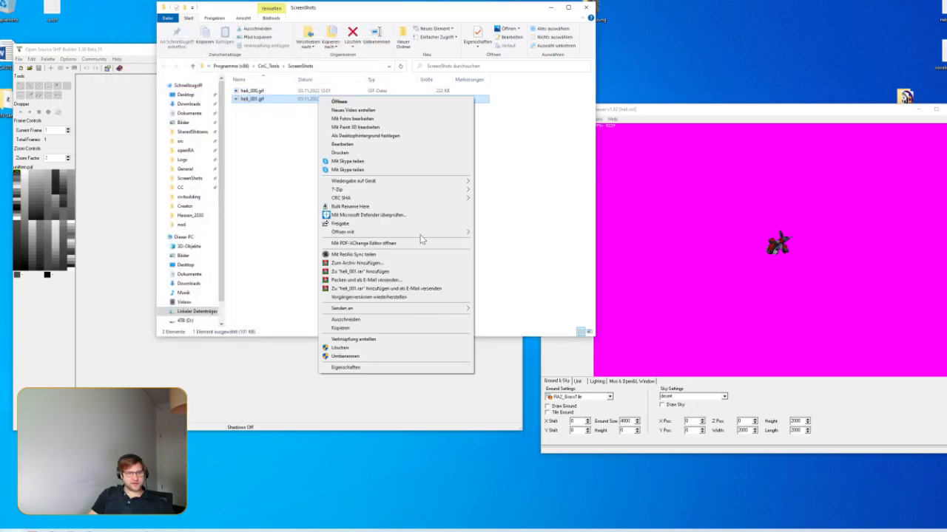
{"action": "mouse_move", "coordinate": [419, 233]}
{"action": "left_click", "coordinate": [521, 309]}
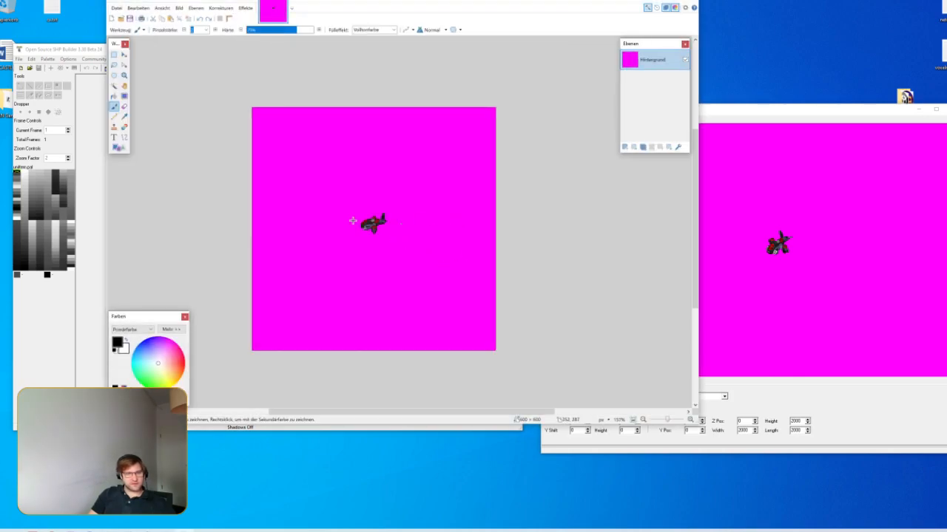
{"action": "scroll", "coordinate": [353, 221], "scroll_direction": "up", "scroll_amount": 7, "text": "ctrl"}
{"action": "key", "text": "s"}
{"action": "mouse_move", "coordinate": [321, 153]}
{"action": "left_mouse_down"}
{"action": "mouse_move", "coordinate": [517, 285]}
{"action": "mouse_move", "coordinate": [445, 269]}
{"action": "mouse_move", "coordinate": [454, 261]}
{"action": "mouse_move", "coordinate": [321, 170]}
{"action": "mouse_move", "coordinate": [333, 161]}
{"action": "left_mouse_up"}
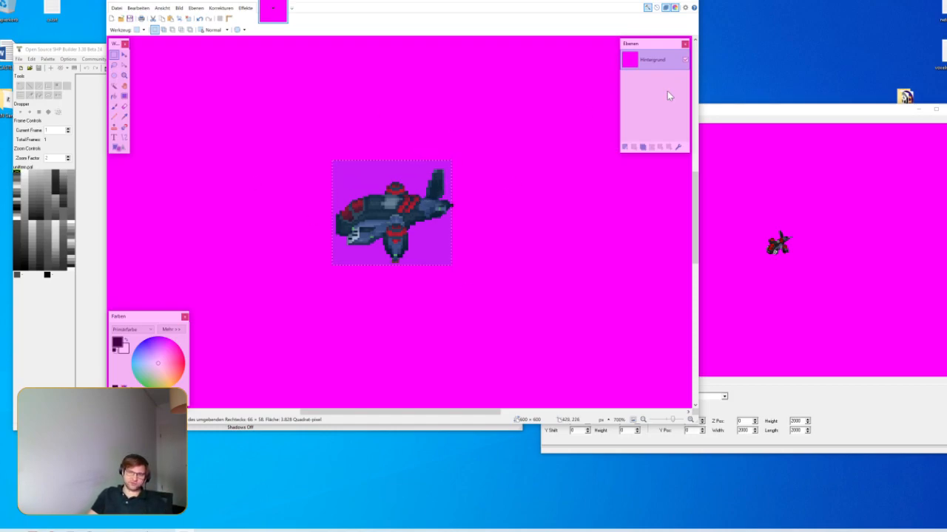
Rearrange the Paint.NET and Voxel Viewer windows so both stay reachable, and move the black window out of the way
{"action": "mouse_move", "coordinate": [351, 6]}
{"action": "left_mouse_down"}
{"action": "mouse_move", "coordinate": [391, 216]}
{"action": "mouse_move", "coordinate": [408, 127]}
{"action": "mouse_move", "coordinate": [484, 36]}
{"action": "mouse_move", "coordinate": [493, 6]}
{"action": "mouse_move", "coordinate": [466, 3]}
{"action": "left_mouse_up"}
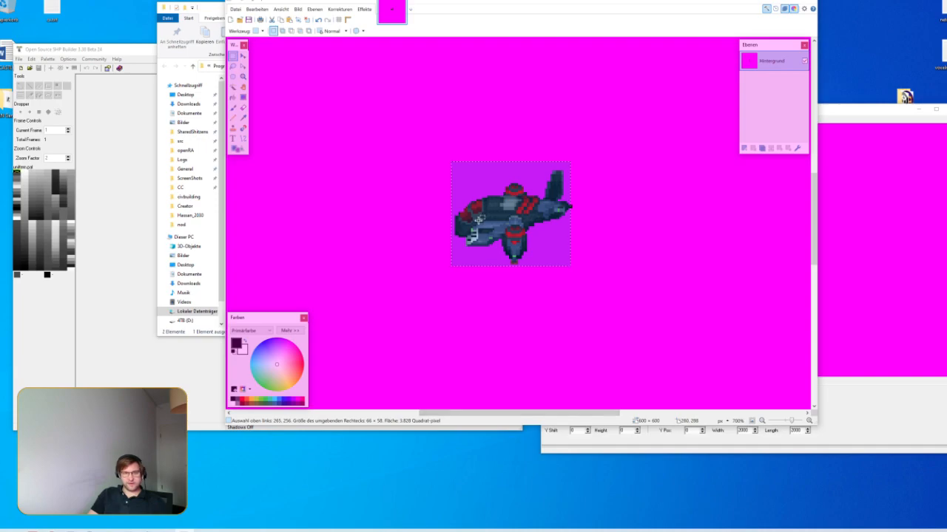
{"action": "mouse_move", "coordinate": [868, 112]}
{"action": "left_mouse_down"}
{"action": "mouse_move", "coordinate": [858, 154]}
{"action": "mouse_move", "coordinate": [872, 188]}
{"action": "mouse_move", "coordinate": [876, 181]}
{"action": "left_mouse_up"}
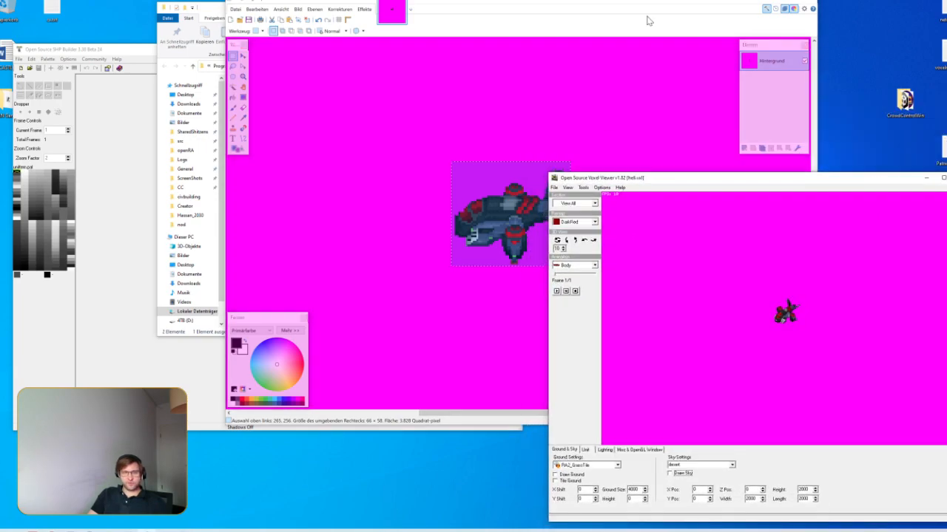
{"action": "left_click", "coordinate": [609, 3]}
{"action": "left_click_drag", "start_coordinate": [605, 3], "coordinate": [599, 3]}
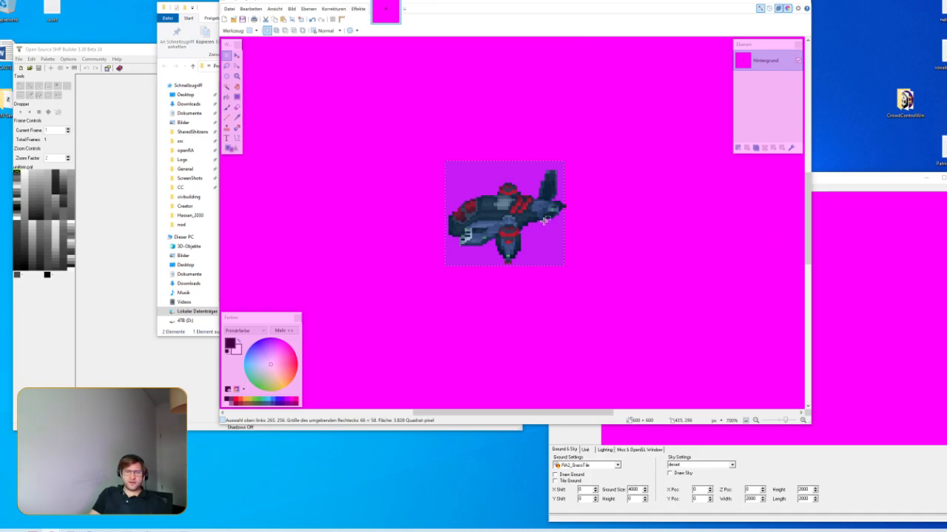
{"action": "left_click", "coordinate": [840, 182]}
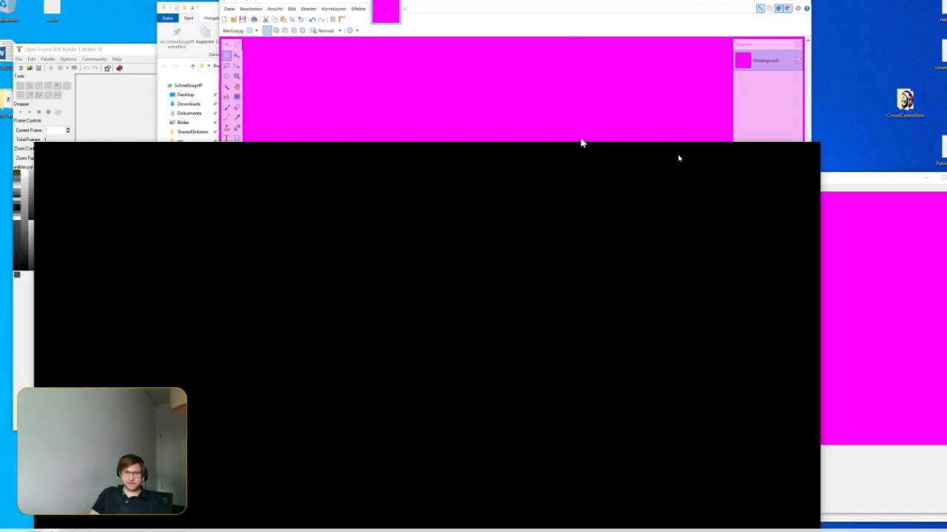
{"action": "left_click_drag", "start_coordinate": [679, 156], "coordinate": [769, 7]}
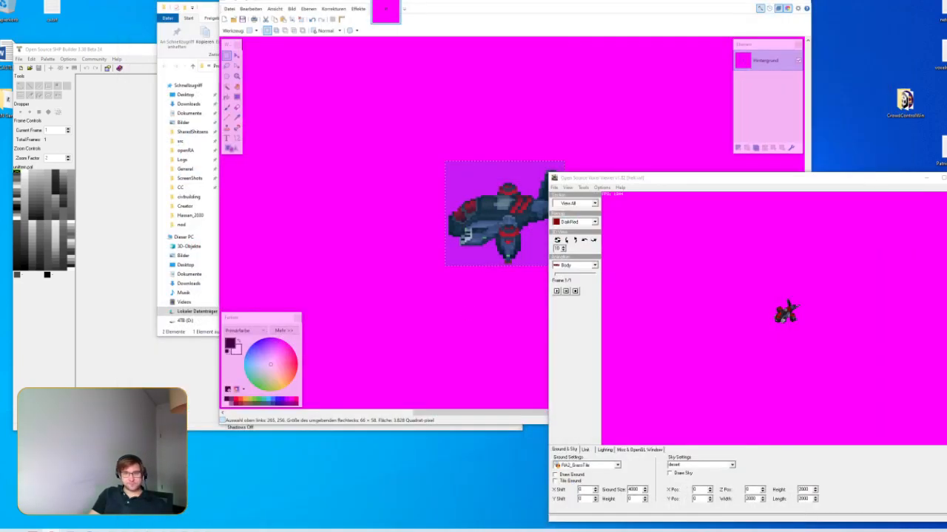
Check the pixel size of the helicopter selection in Paint.NET and return to the Voxel Viewer
{"action": "left_click_drag", "start_coordinate": [811, 180], "coordinate": [803, 176]}
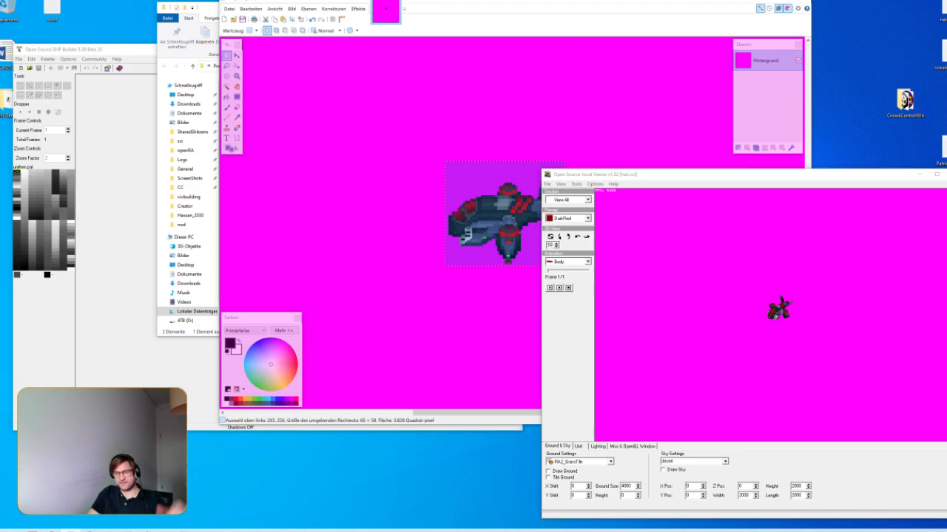
{"action": "mouse_move", "coordinate": [735, 181]}
{"action": "left_mouse_down"}
{"action": "mouse_move", "coordinate": [527, 159]}
{"action": "mouse_move", "coordinate": [737, 180]}
{"action": "left_mouse_up"}
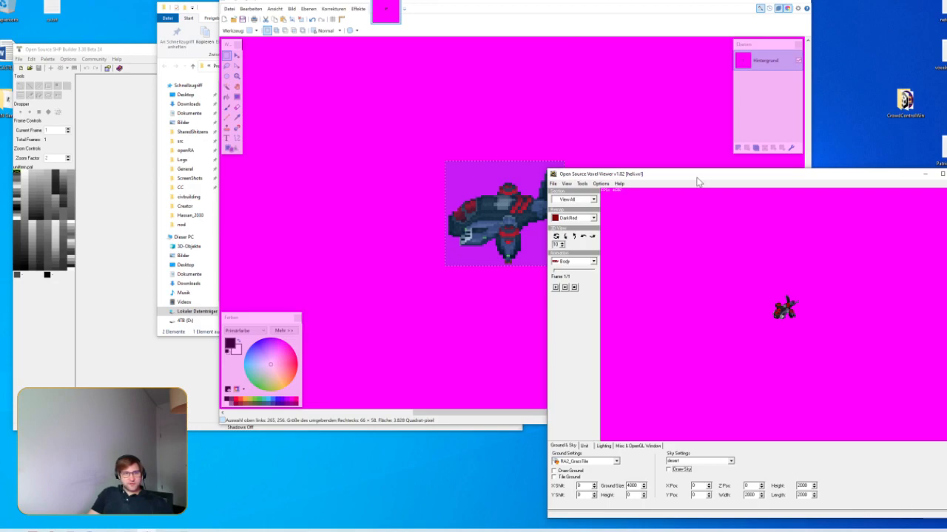
{"action": "left_click", "coordinate": [362, 423]}
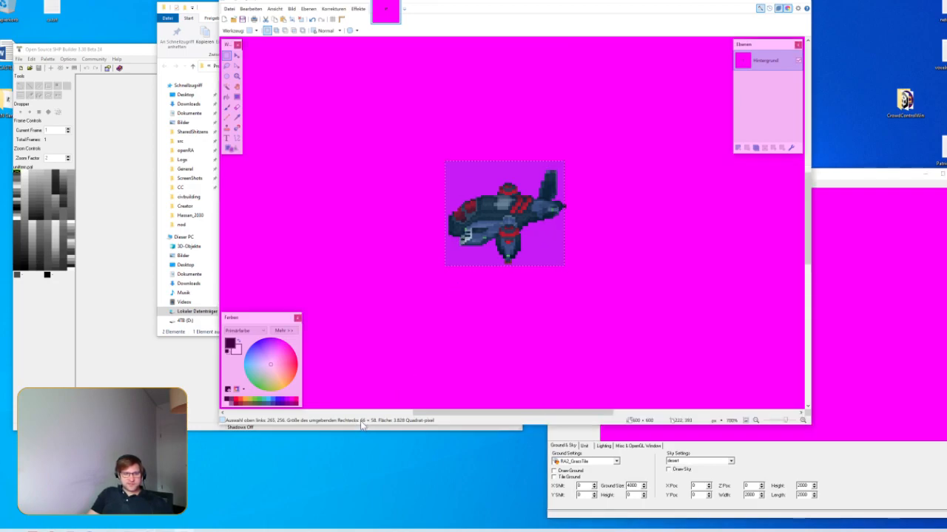
{"action": "left_click", "coordinate": [870, 176]}
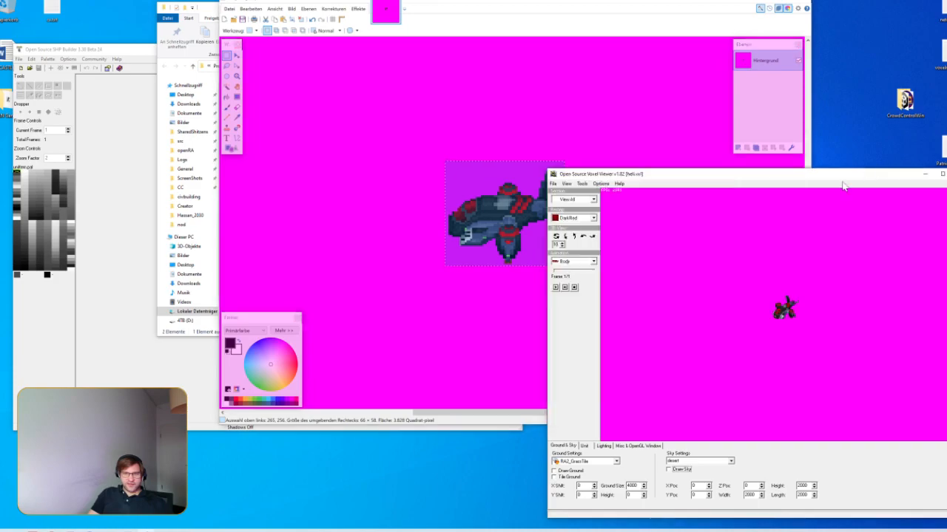
{"action": "left_click", "coordinate": [582, 183]}
{"action": "left_click", "coordinate": [614, 206]}
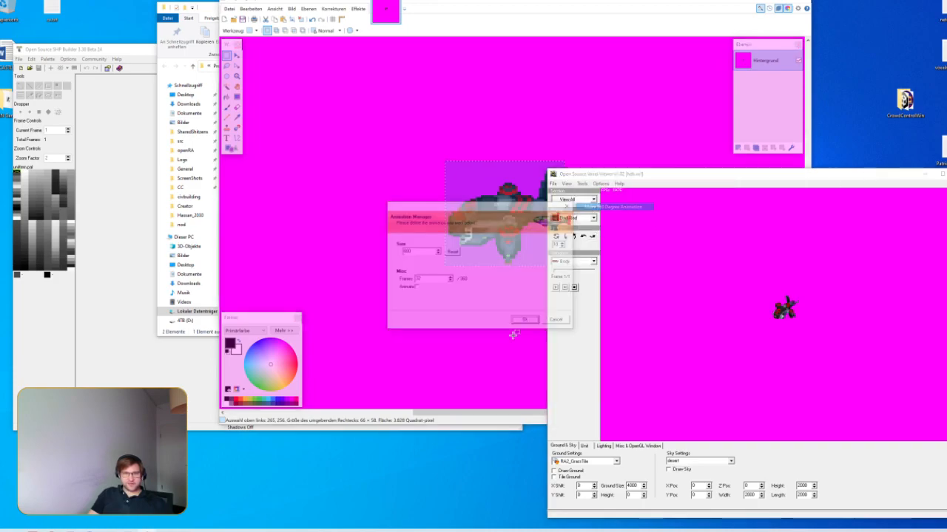
{"action": "left_click", "coordinate": [552, 323]}
Open the Voxel Viewer's Camera Manager and launch the Windows calculator (Rechner) beside it
{"action": "left_click", "coordinate": [582, 184]}
{"action": "left_click", "coordinate": [573, 205]}
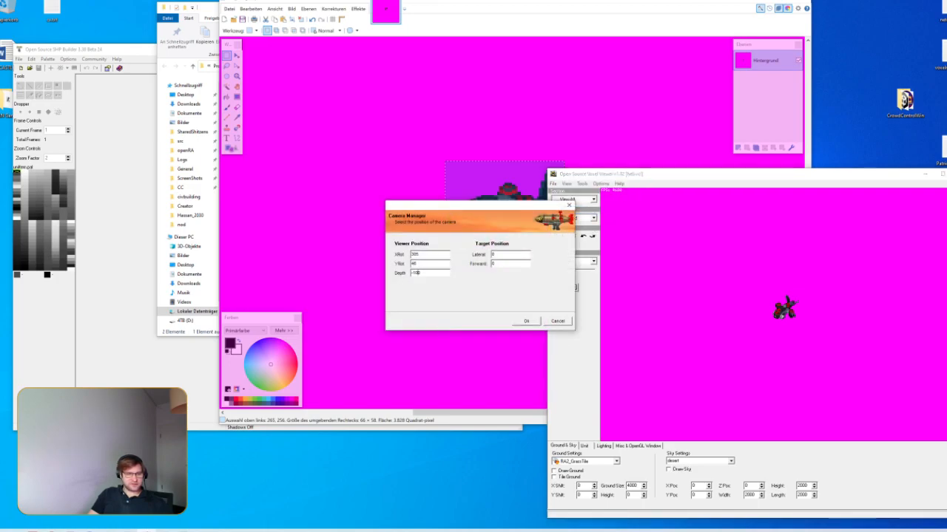
{"action": "key", "text": "super"}
{"action": "type", "text": "rechner"}
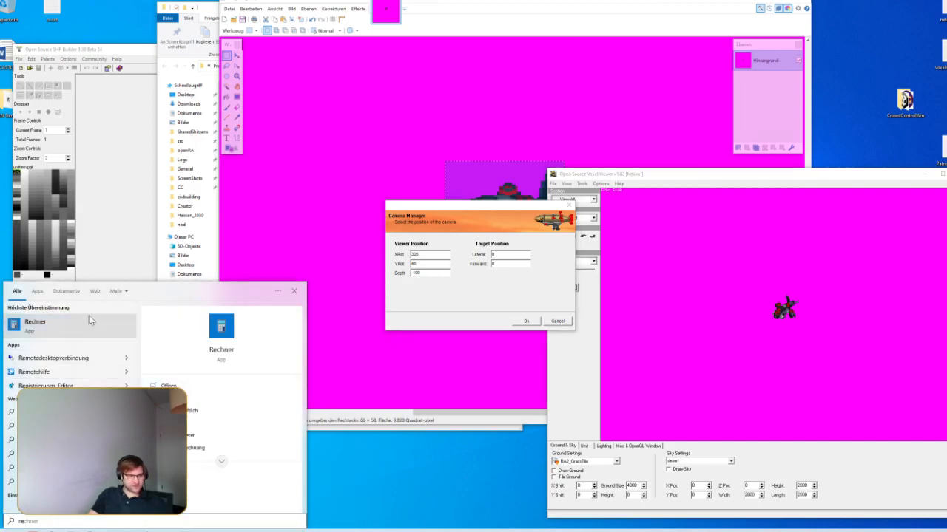
{"action": "left_click", "coordinate": [89, 318]}
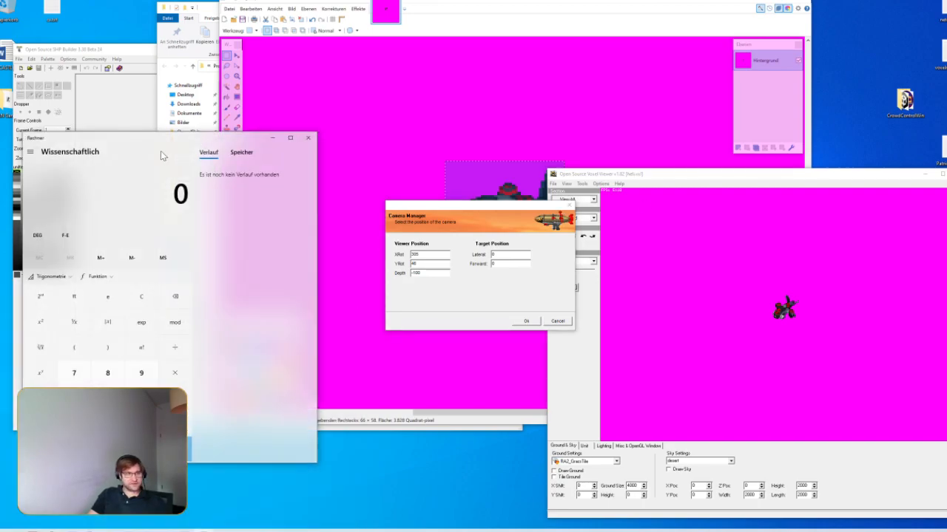
{"action": "left_click_drag", "start_coordinate": [160, 141], "coordinate": [160, 175]}
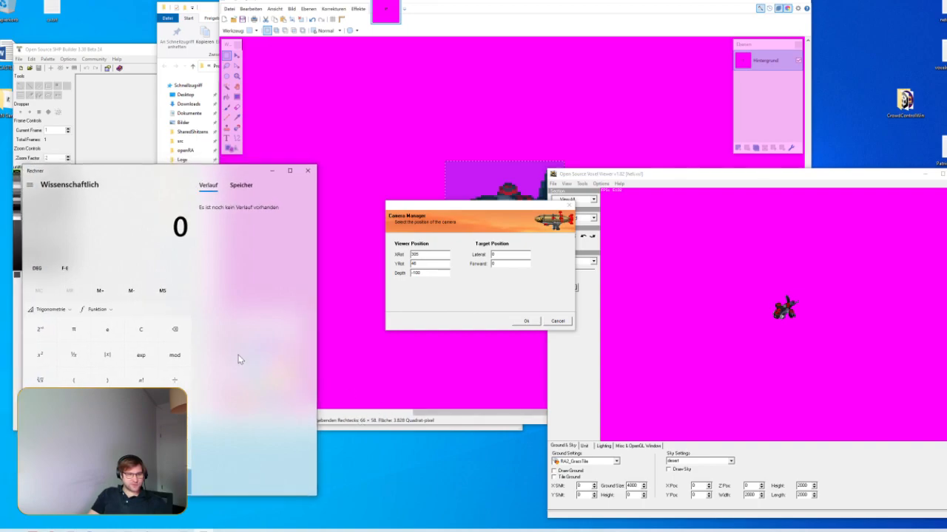
Calculate 66 divided by 48 and multiply the result by 100 to scale the camera depth
{"action": "type", "text": "66/48"}
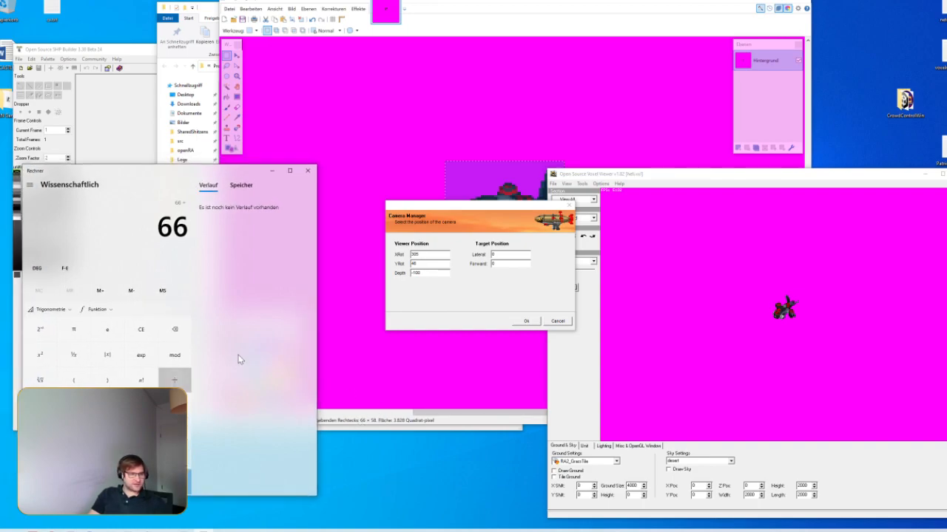
{"action": "key", "text": "Return"}
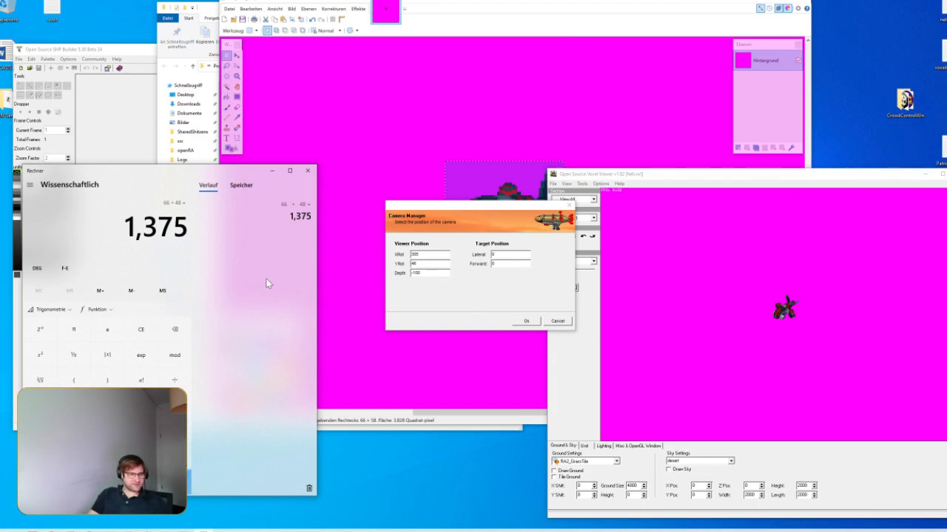
{"action": "type", "text": "*21"}
{"action": "key", "text": "BackSpace"}
{"action": "key", "text": "BackSpace"}
{"action": "type", "text": "100"}
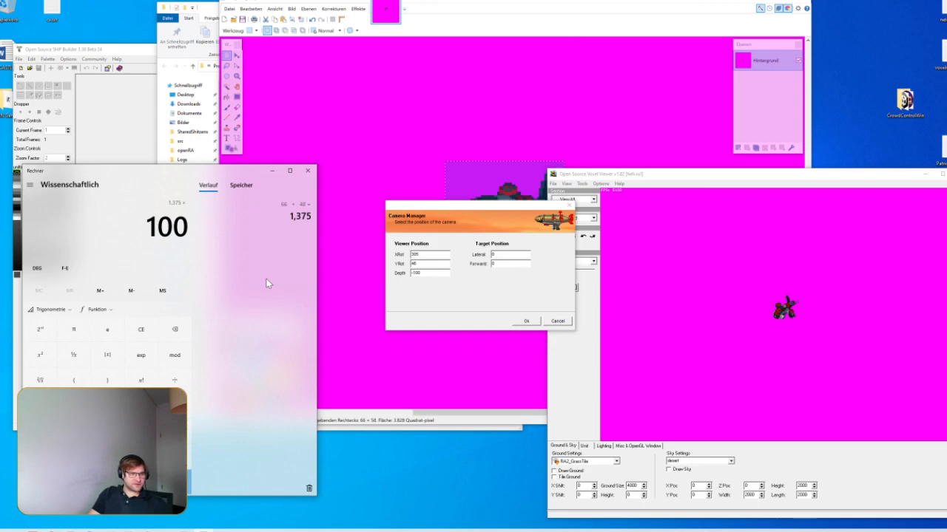
{"action": "key", "text": "Return"}
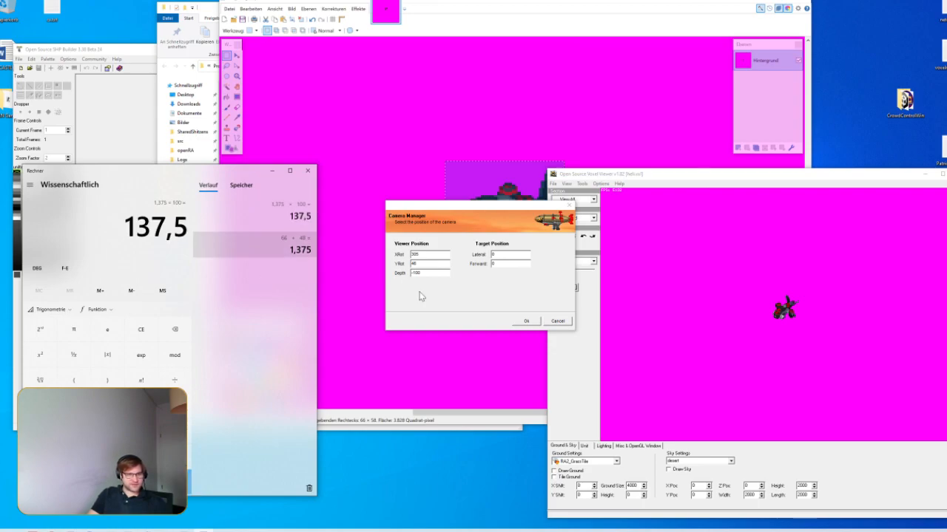
Set the viewer position's depth to -140 in the Camera Manager
{"action": "left_click", "coordinate": [419, 273]}
{"action": "key", "text": "BackSpace"}
{"action": "key", "text": "BackSpace"}
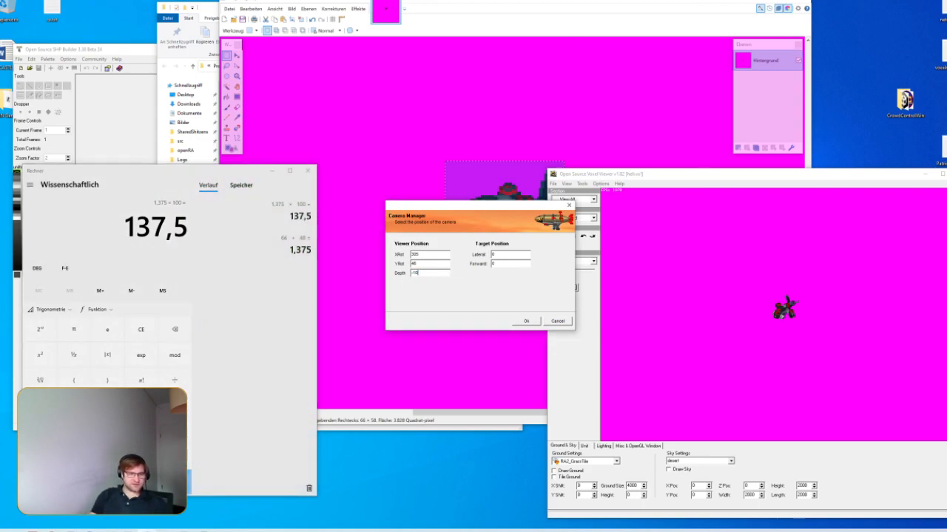
{"action": "type", "text": "40"}
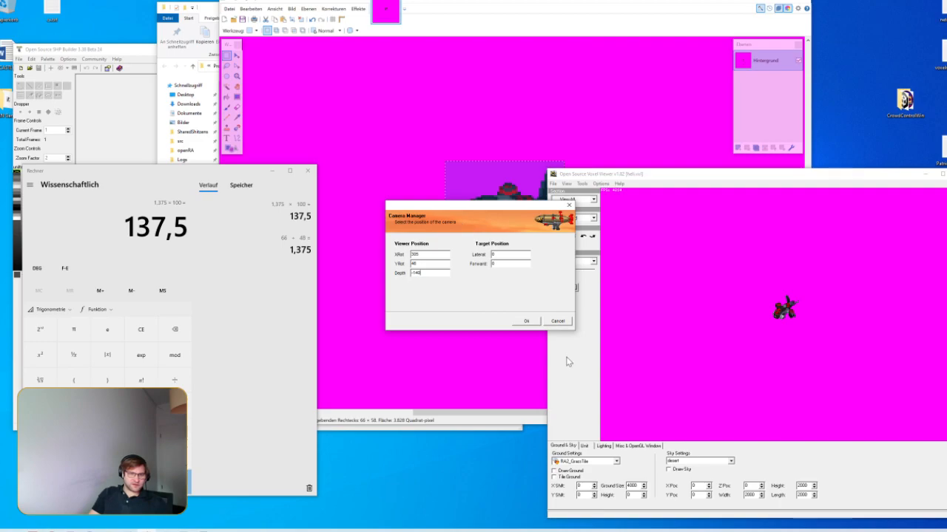
{"action": "left_click", "coordinate": [527, 321]}
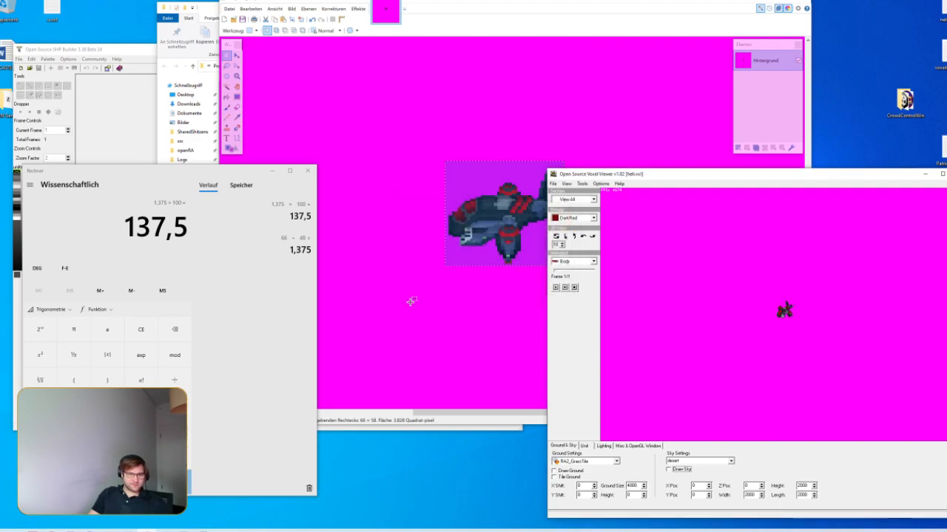
{"action": "left_click", "coordinate": [582, 183]}
{"action": "left_click", "coordinate": [588, 209]}
{"action": "left_click", "coordinate": [532, 326]}
{"action": "left_click", "coordinate": [556, 322]}
Start a 360 degree animation capture of the helicopter at size 600 with 32 frames, and close the calculator
{"action": "left_click", "coordinate": [582, 184]}
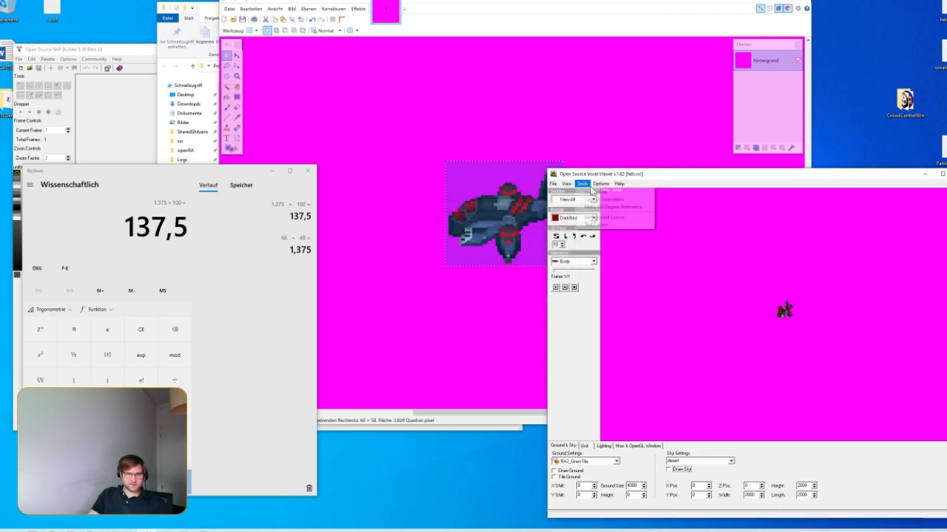
{"action": "left_click", "coordinate": [588, 219]}
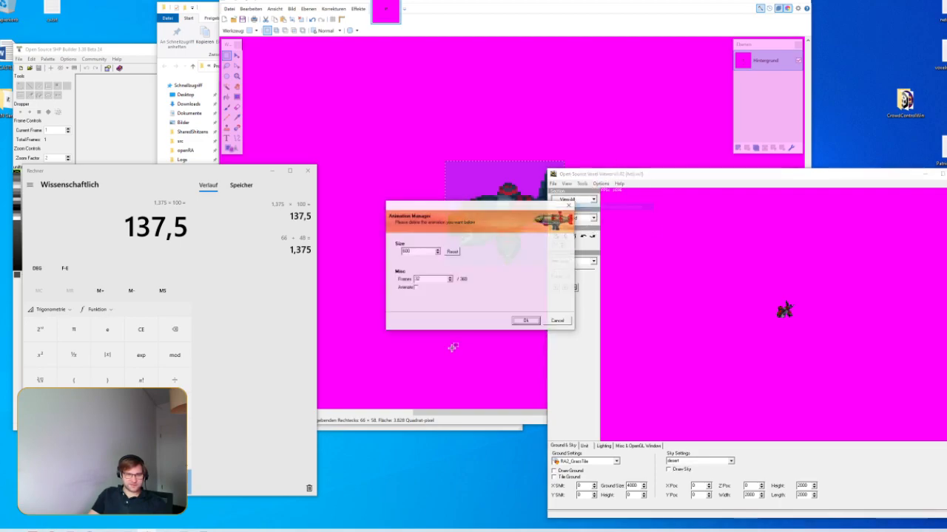
{"action": "left_click", "coordinate": [525, 322]}
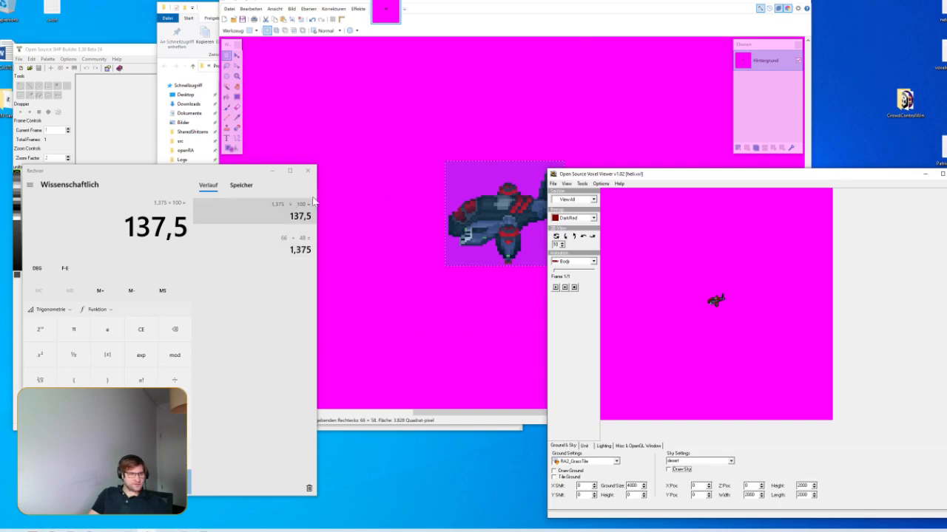
{"action": "left_click", "coordinate": [308, 171]}
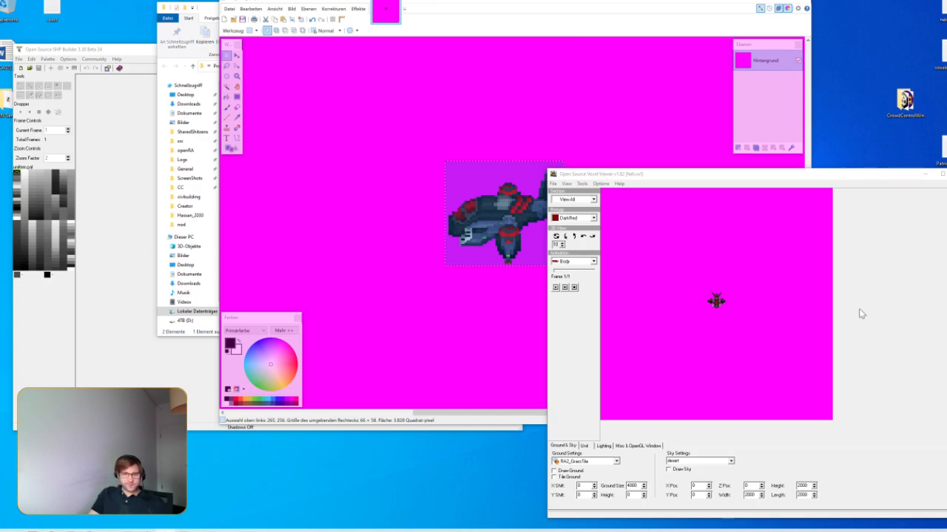
{"action": "left_click", "coordinate": [874, 272]}
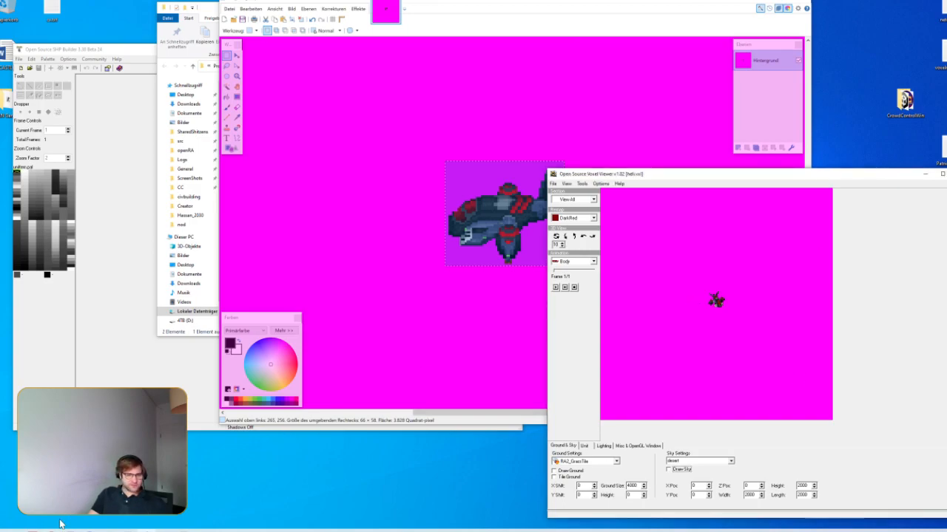
Search Windows for "gif", launch GIF Image Tools and move its window clear of the Voxel Viewer
{"action": "key", "text": "super"}
{"action": "type", "text": "g"}
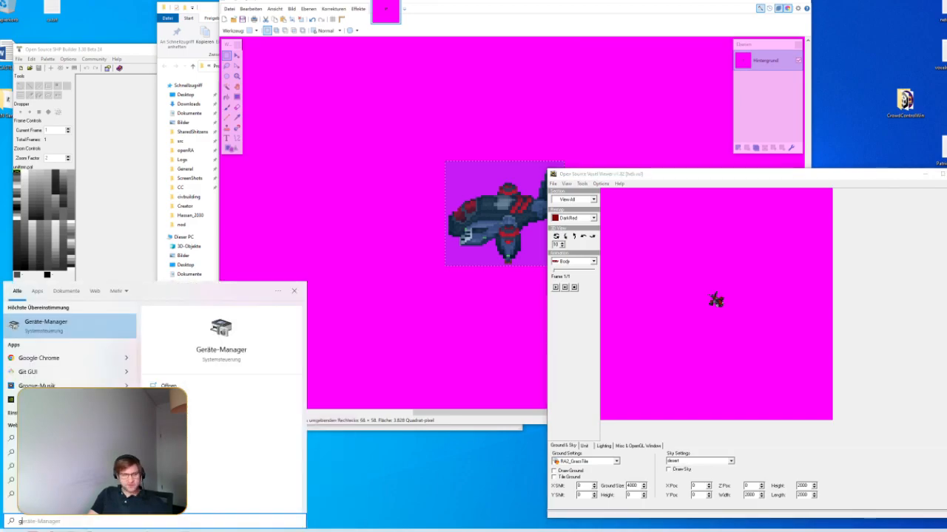
{"action": "type", "text": "if"}
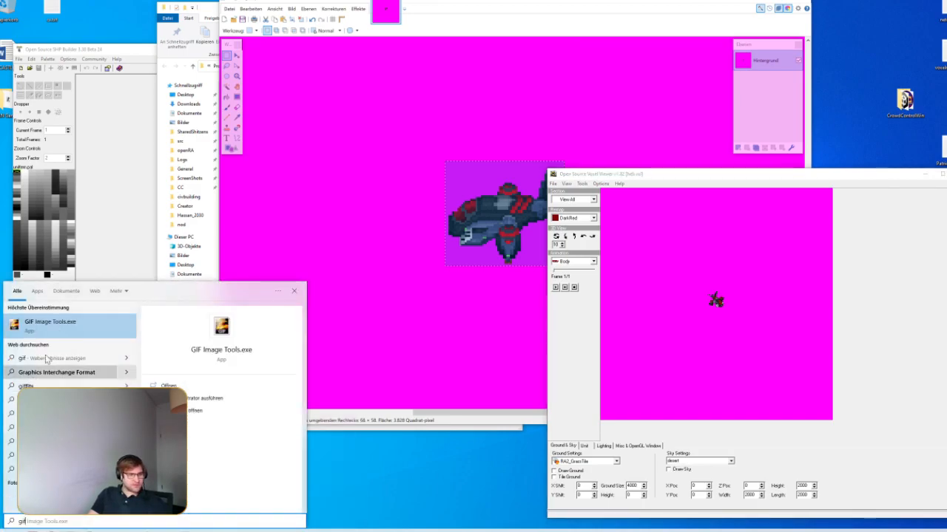
{"action": "left_click", "coordinate": [59, 326]}
{"action": "left_click_drag", "start_coordinate": [946, 17], "coordinate": [788, 1]}
{"action": "left_click", "coordinate": [842, 323]}
{"action": "left_click_drag", "start_coordinate": [788, 377], "coordinate": [771, 371]}
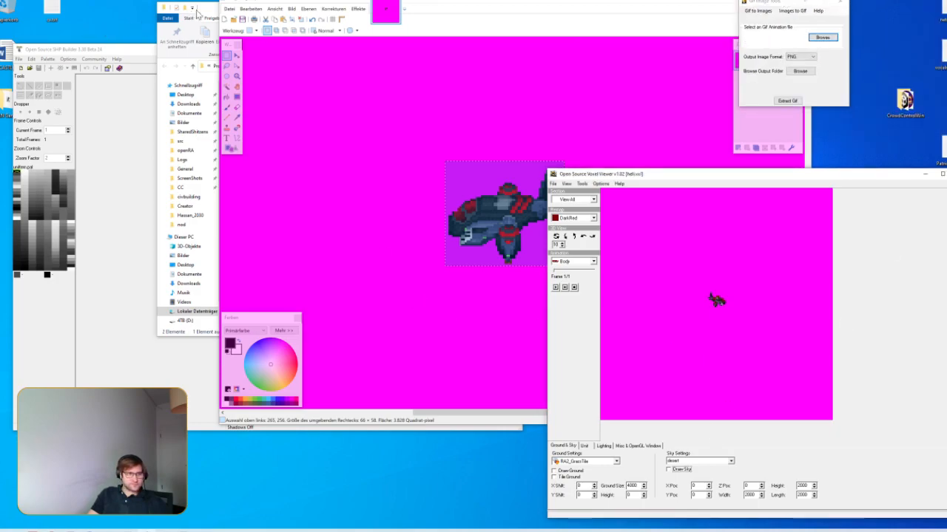
Try to delete the earlier captures heli_000.gif and heli_001.gif from the ScreenShots folder
{"action": "left_click_drag", "start_coordinate": [206, 10], "coordinate": [96, 27]}
{"action": "left_click", "coordinate": [858, 306]}
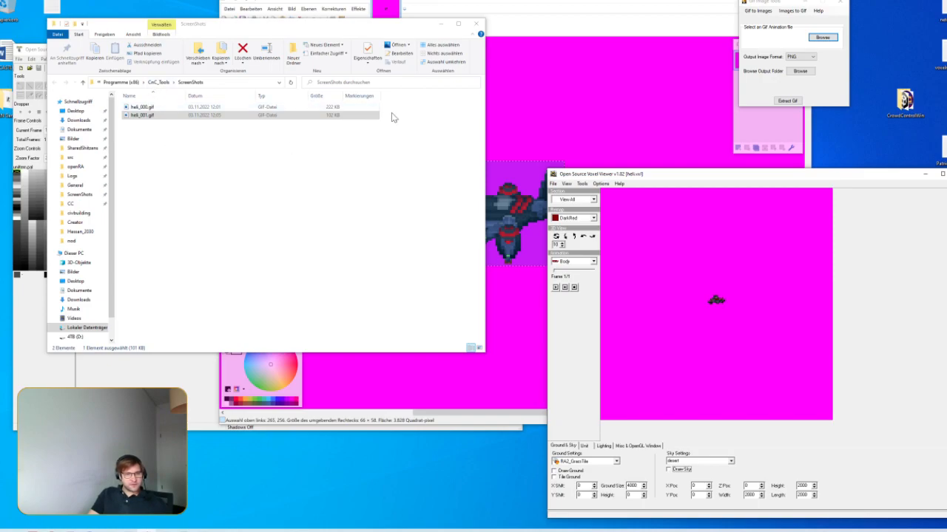
{"action": "left_click_drag", "start_coordinate": [398, 118], "coordinate": [289, 99]}
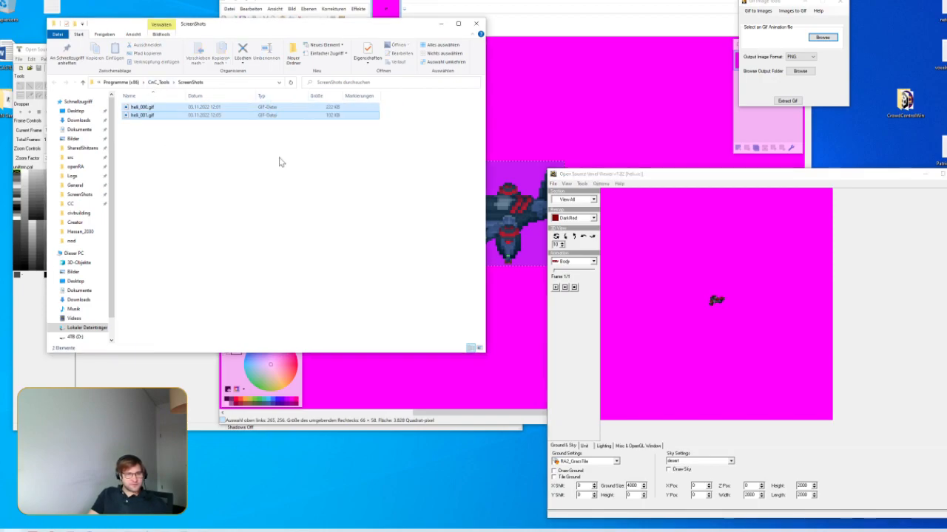
{"action": "left_click", "coordinate": [672, 175]}
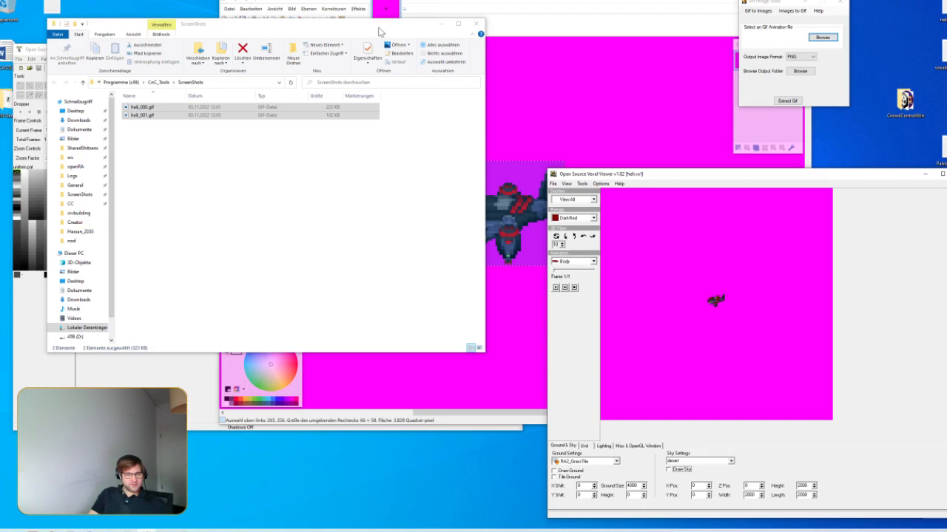
{"action": "left_click", "coordinate": [379, 32]}
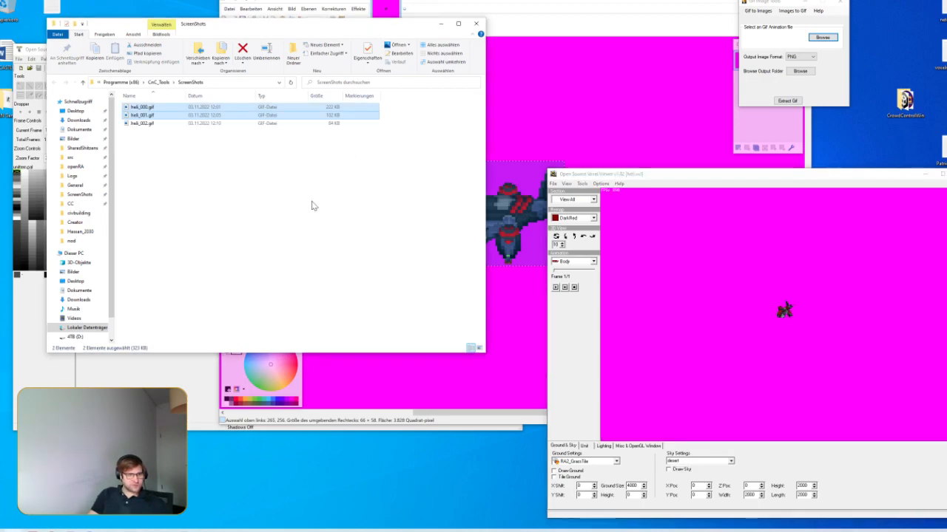
{"action": "key", "text": "Delete"}
{"action": "left_click", "coordinate": [52, 237]}
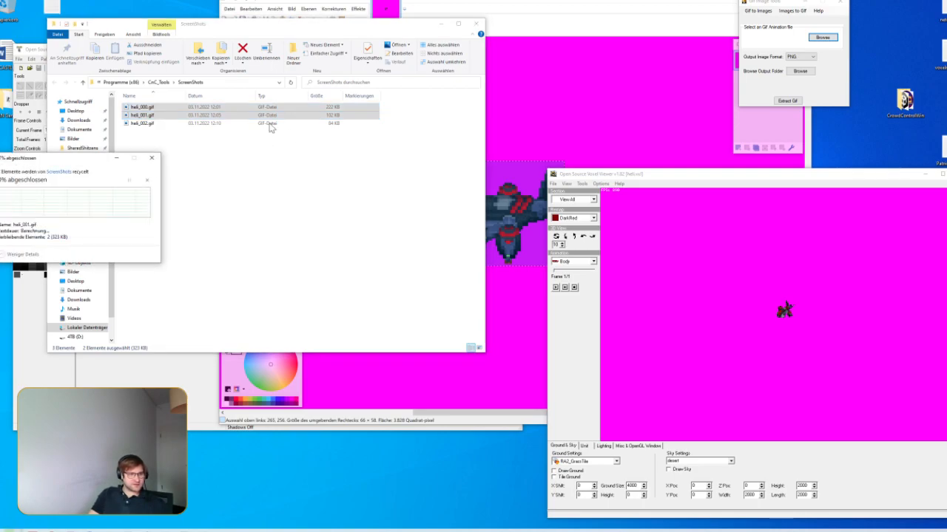
{"action": "left_click", "coordinate": [103, 235]}
{"action": "left_click", "coordinate": [235, 115]}
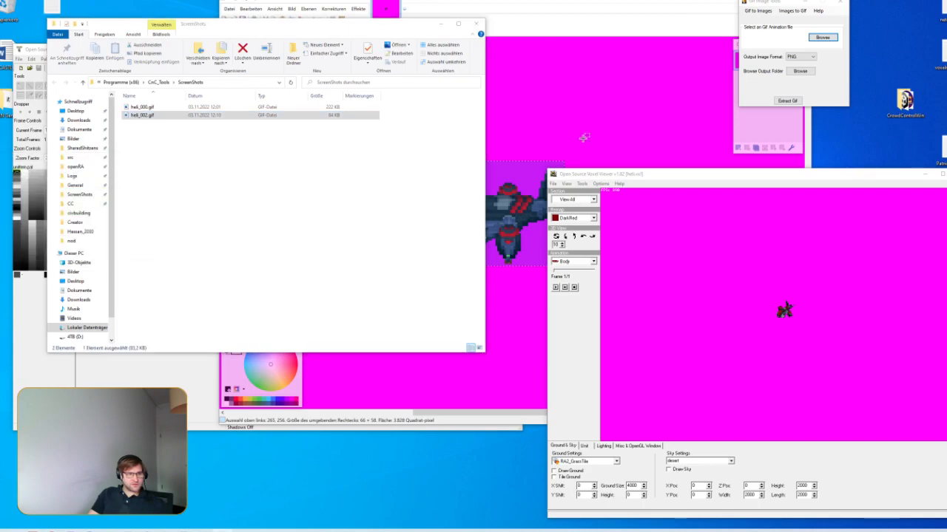
Open heli_002.gif in Paint.NET and check the helicopter's pixel size with a rectangular selection
{"action": "left_click", "coordinate": [384, 38]}
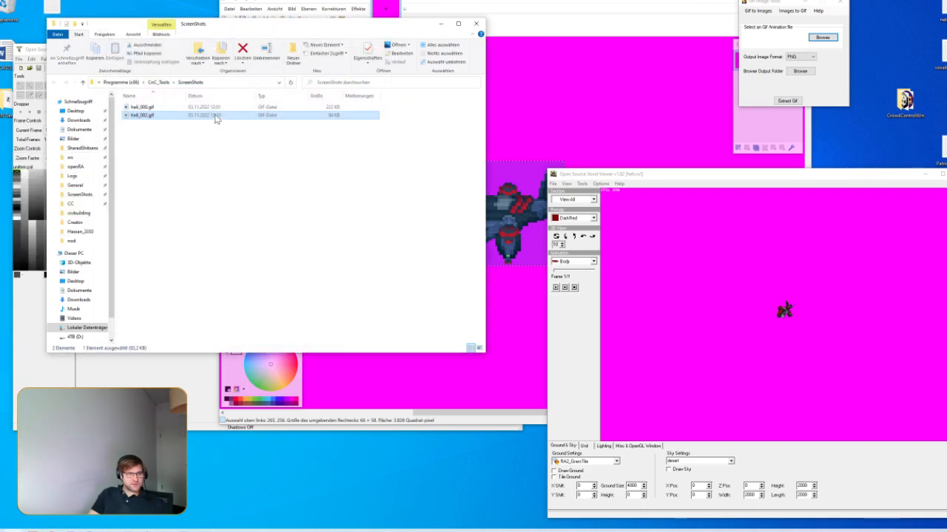
{"action": "left_click_drag", "start_coordinate": [216, 118], "coordinate": [549, 88]}
{"action": "left_click", "coordinate": [484, 217]}
{"action": "scroll", "coordinate": [518, 237], "scroll_direction": "up", "scroll_amount": 5, "text": "ctrl"}
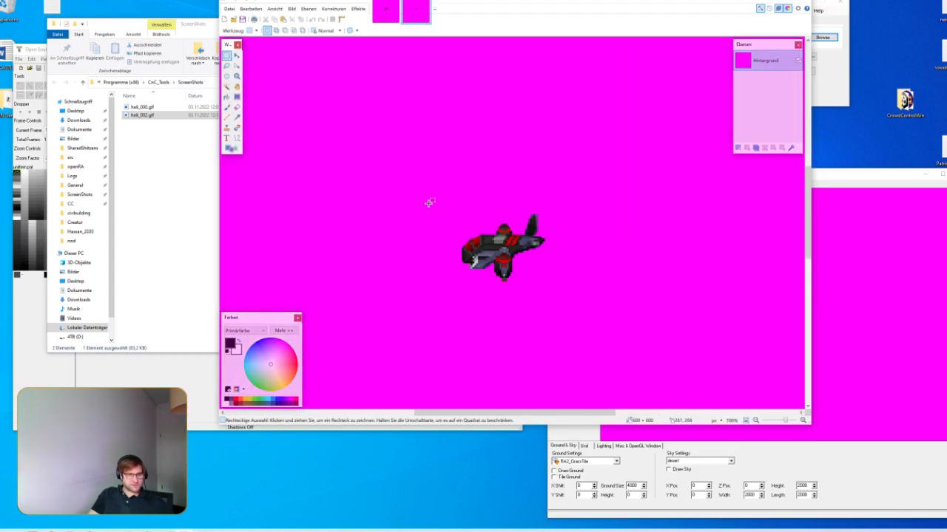
{"action": "mouse_move", "coordinate": [464, 212]}
{"action": "left_mouse_down"}
{"action": "mouse_move", "coordinate": [543, 290]}
{"action": "mouse_move", "coordinate": [460, 212]}
{"action": "left_mouse_up"}
{"action": "left_click", "coordinate": [637, 187]}
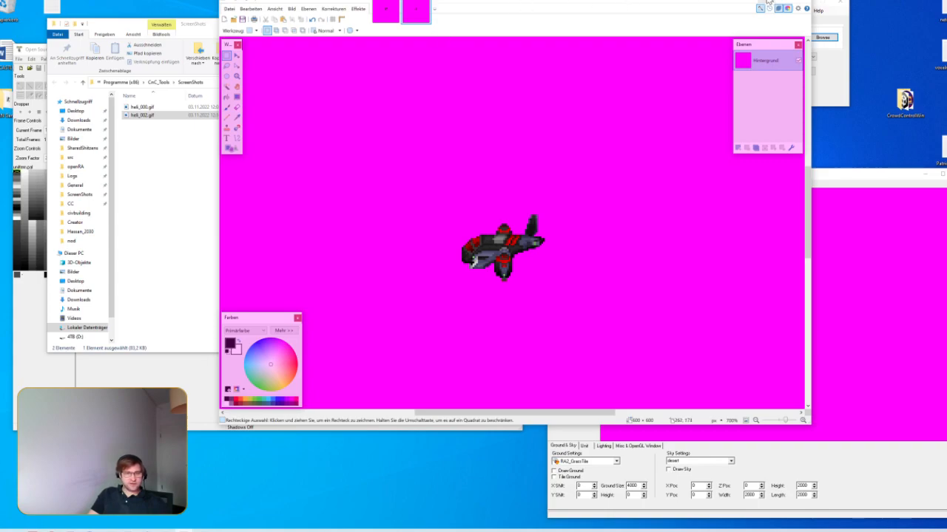
Close the images open in Paint.NET and delete heli_000.gif from the ScreenShots folder with administrator permission
{"action": "left_click", "coordinate": [768, 2]}
{"action": "left_click", "coordinate": [400, 217]}
{"action": "left_click", "coordinate": [214, 107]}
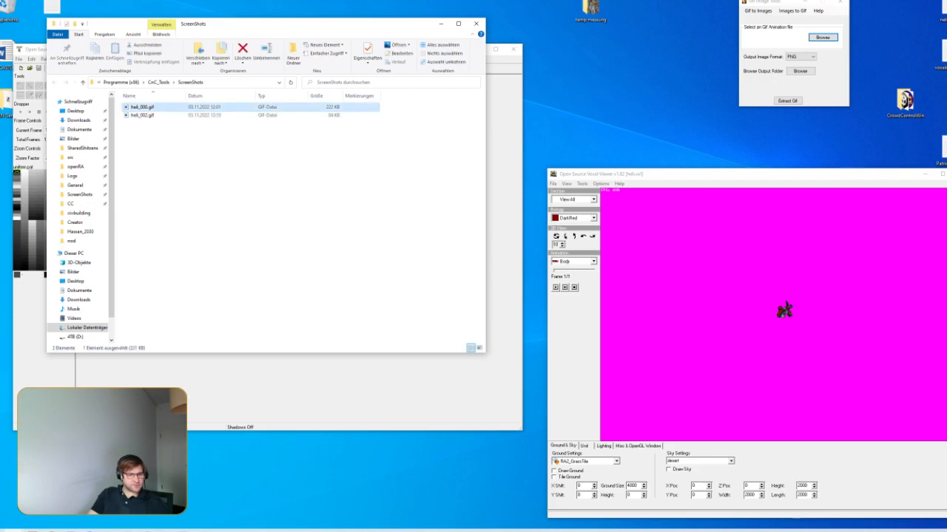
{"action": "left_click", "coordinate": [184, 531]}
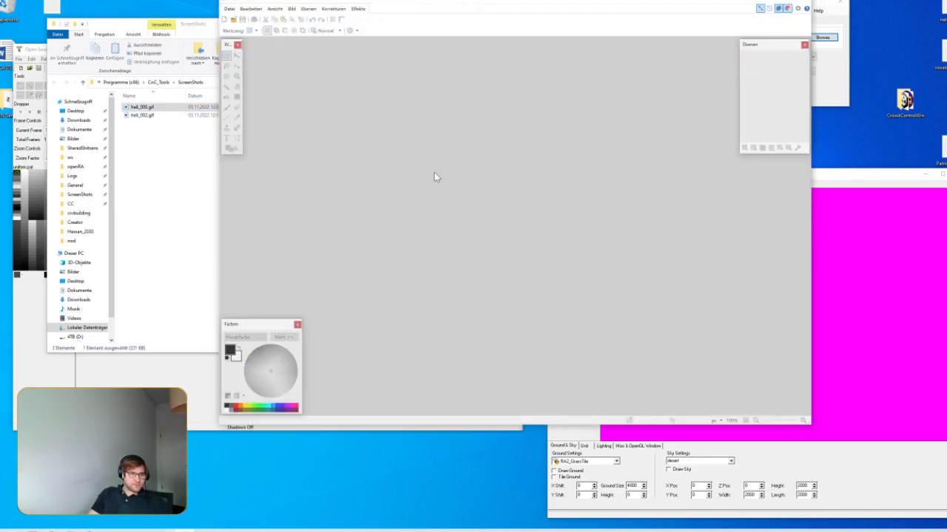
{"action": "left_click", "coordinate": [186, 256]}
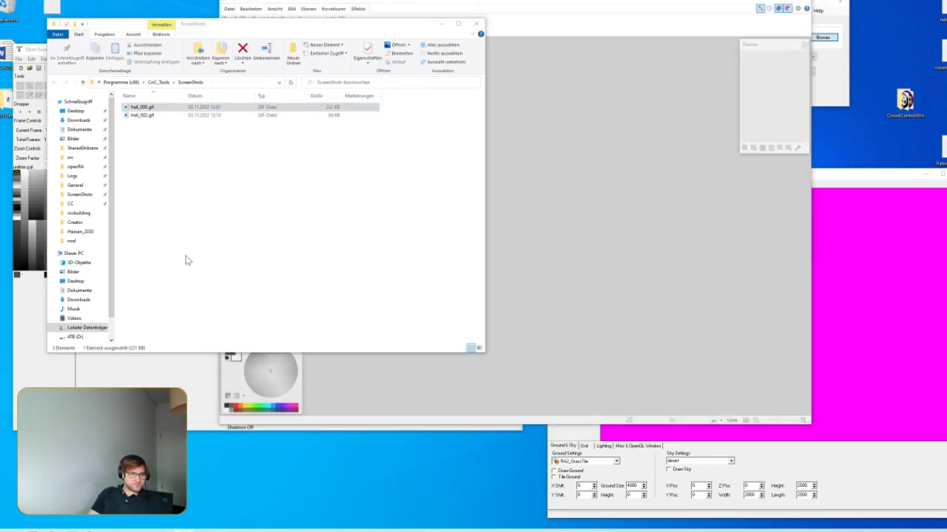
{"action": "left_click", "coordinate": [168, 108]}
{"action": "key", "text": "Delete"}
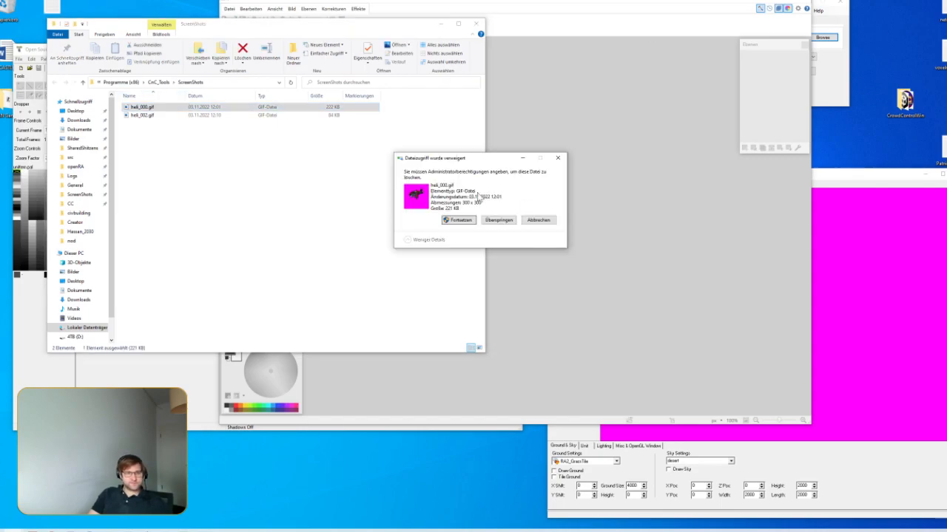
{"action": "left_click", "coordinate": [460, 221]}
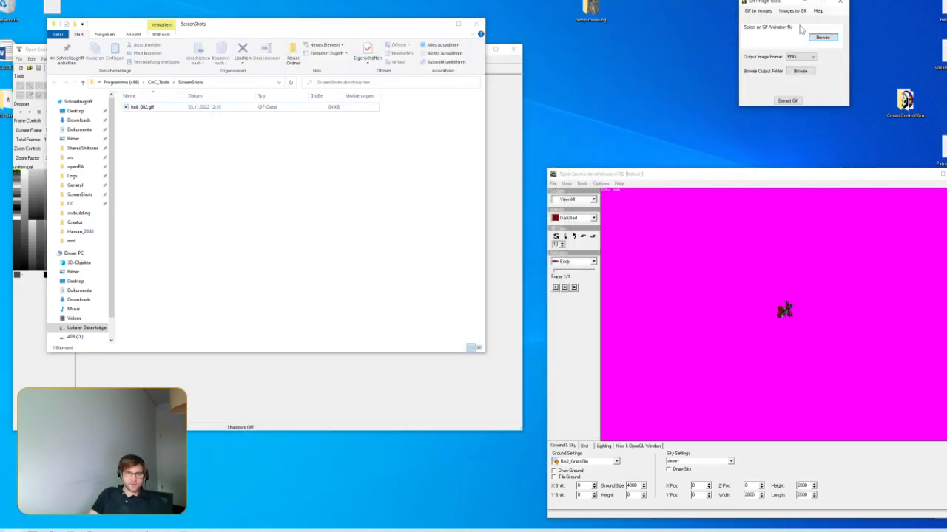
Switch to Gif Image Tools and load heli_002.gif as the GIF animation file
{"action": "left_click_drag", "start_coordinate": [785, 4], "coordinate": [581, 37]}
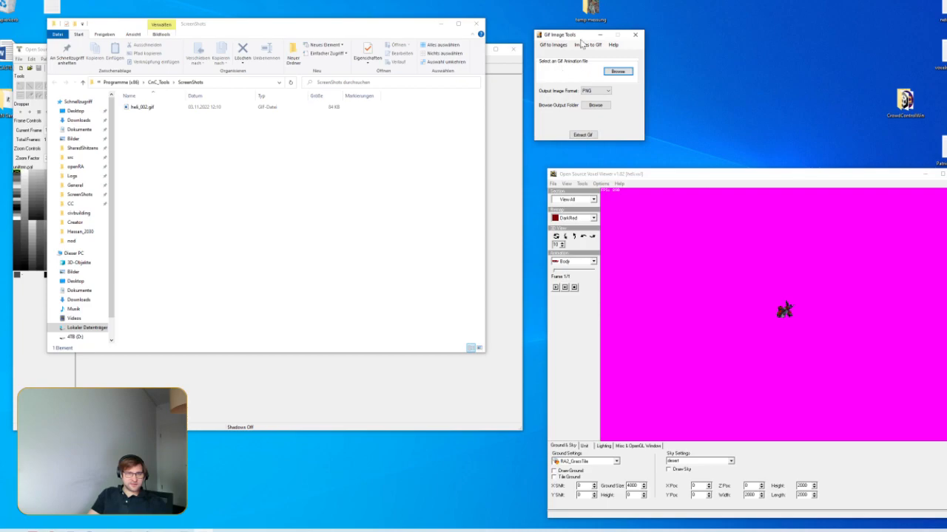
{"action": "left_click", "coordinate": [606, 74]}
{"action": "left_click", "coordinate": [638, 111]}
{"action": "double_click", "coordinate": [637, 111]}
Set the output folder for the extracted frames to the yes folder on the Desktop
{"action": "left_click", "coordinate": [595, 105]}
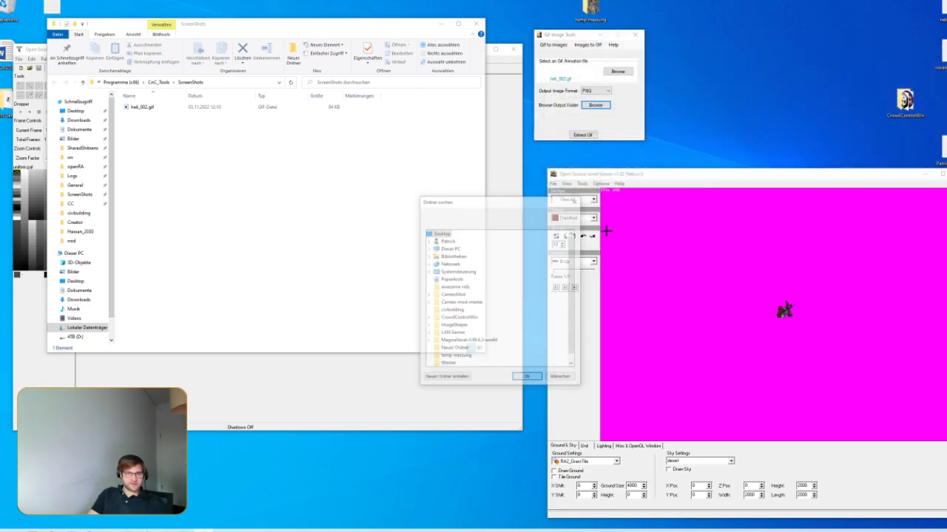
{"action": "double_click", "coordinate": [449, 248]}
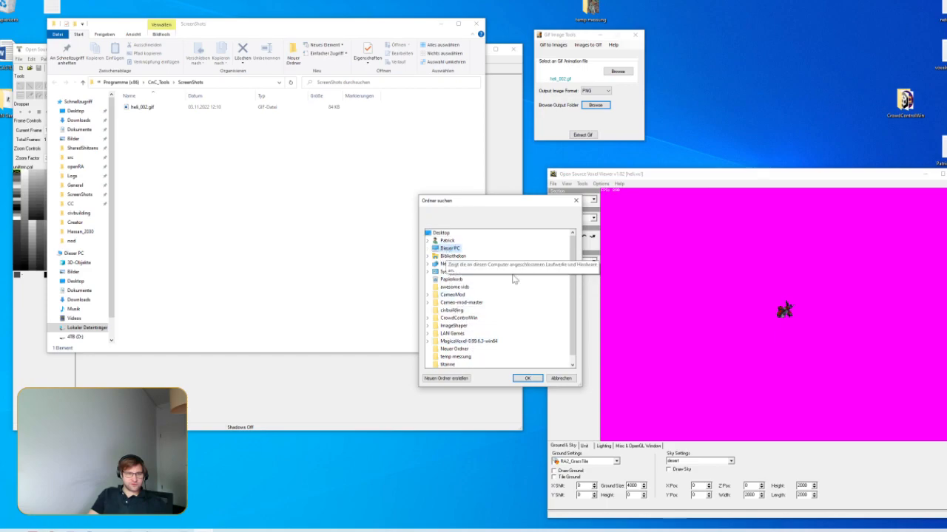
{"action": "double_click", "coordinate": [460, 280]}
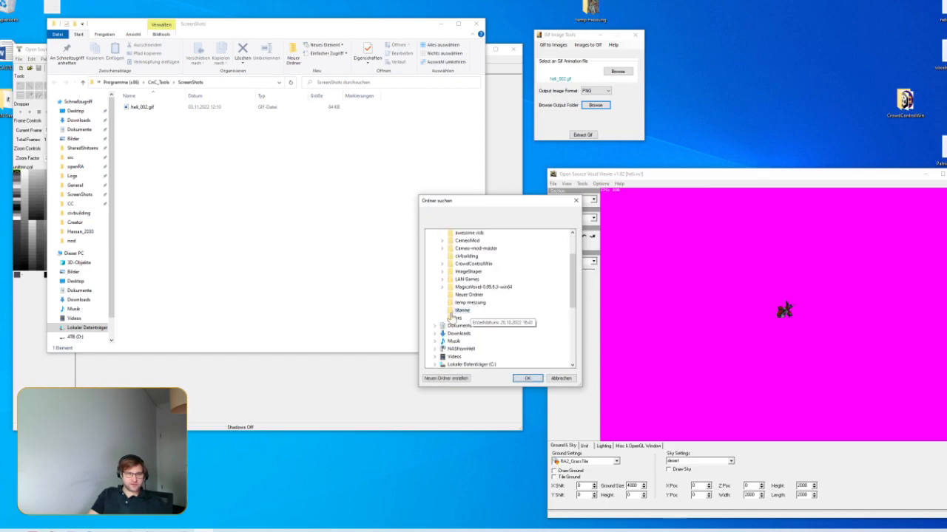
{"action": "left_click", "coordinate": [456, 318]}
{"action": "left_click", "coordinate": [527, 378]}
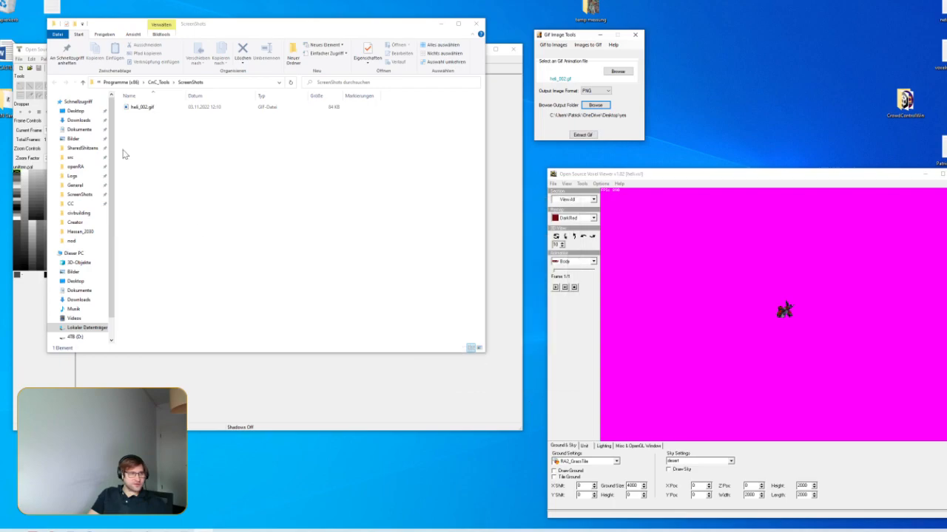
Delete all old PNG frames from the Desktop's yes folder and extract heli_002.gif into it as PNG images
{"action": "left_click", "coordinate": [51, 531]}
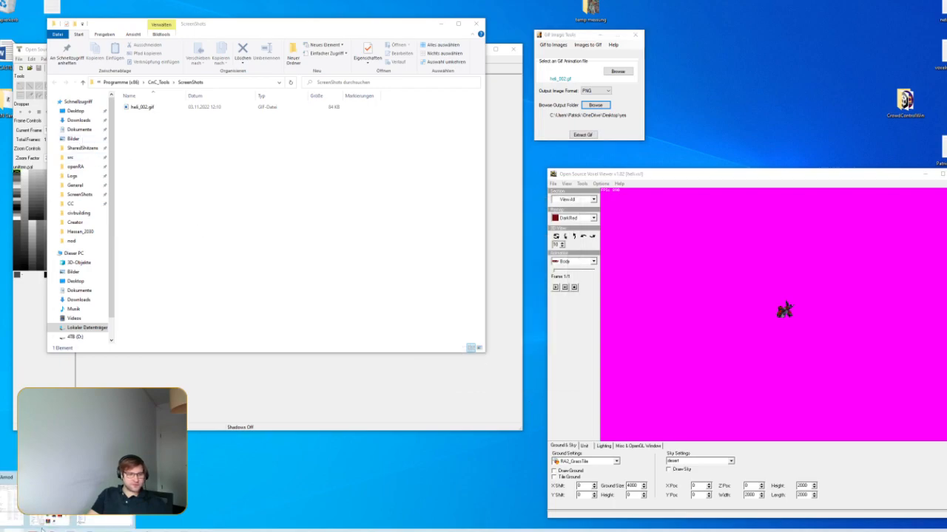
{"action": "left_click", "coordinate": [94, 520]}
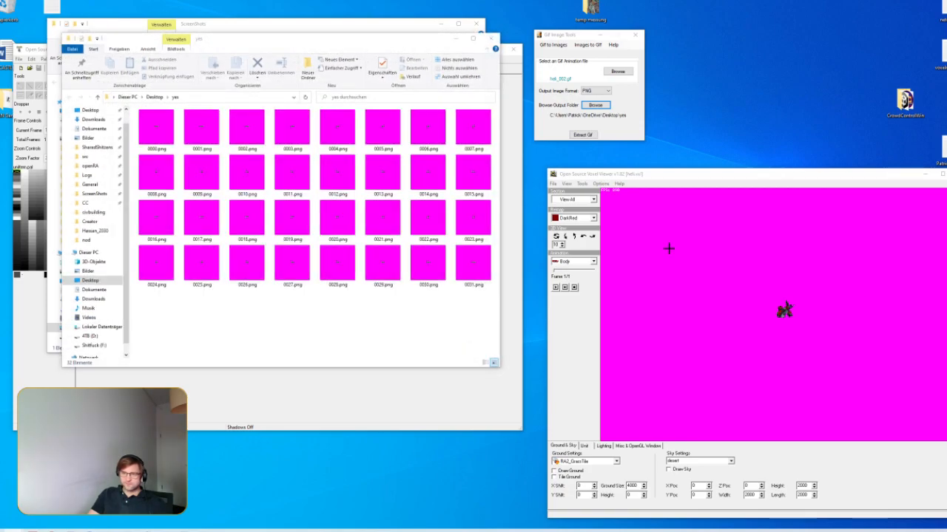
{"action": "key", "text": "ctrl+a"}
{"action": "key", "text": "Delete"}
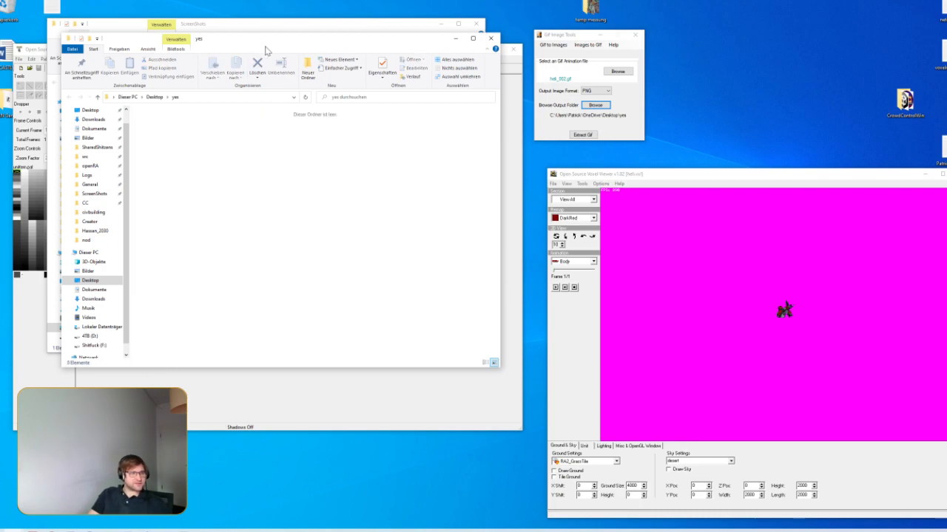
{"action": "left_click_drag", "start_coordinate": [302, 45], "coordinate": [319, 168]}
{"action": "left_click", "coordinate": [574, 136]}
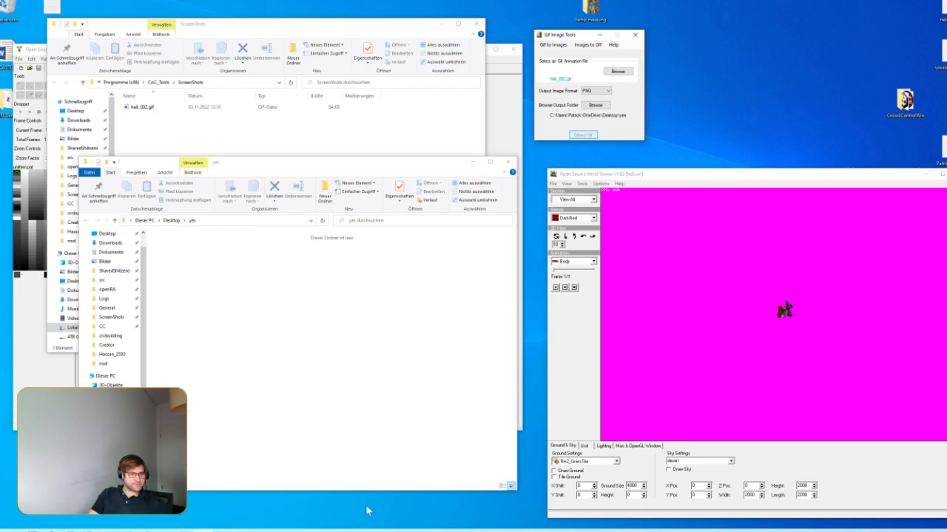
Search Windows for "bulk", launch Bulk Rename Utility and arrange its window with Gif Image Tools in front
{"action": "left_click", "coordinate": [2, 527]}
{"action": "type", "text": "bulk"}
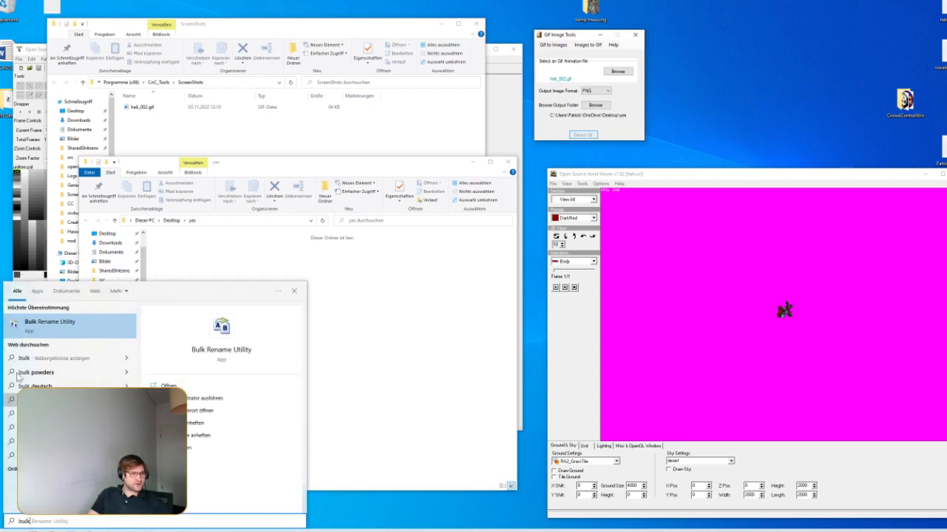
{"action": "right_click", "coordinate": [32, 321]}
{"action": "left_click", "coordinate": [53, 327]}
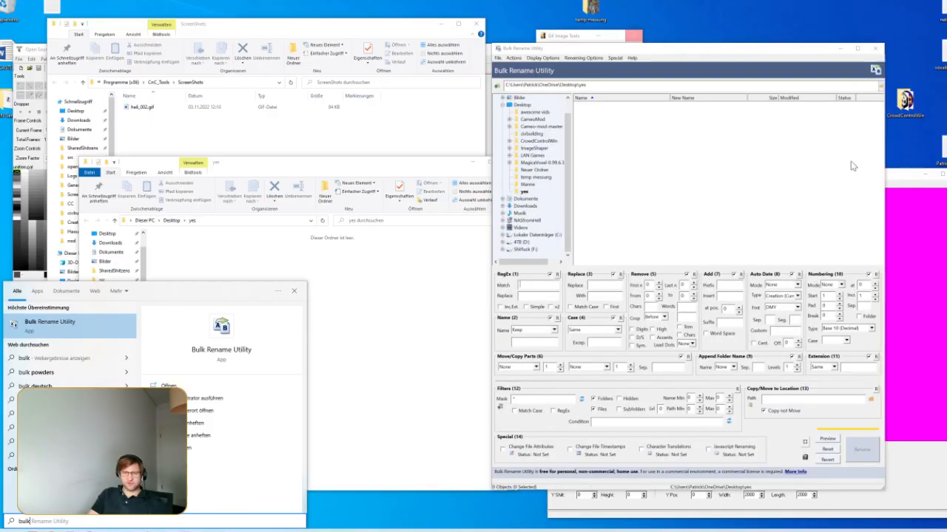
{"action": "left_click_drag", "start_coordinate": [689, 49], "coordinate": [798, 0]}
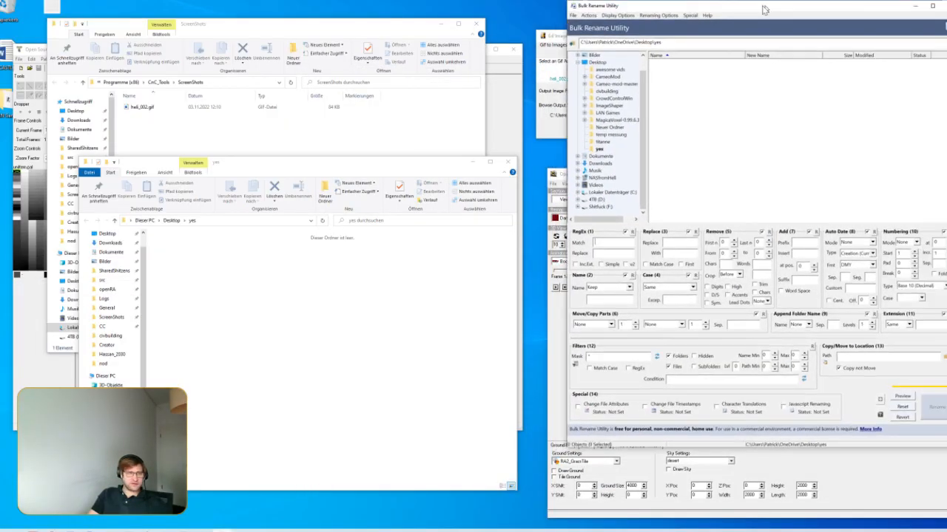
{"action": "left_click", "coordinate": [547, 117]}
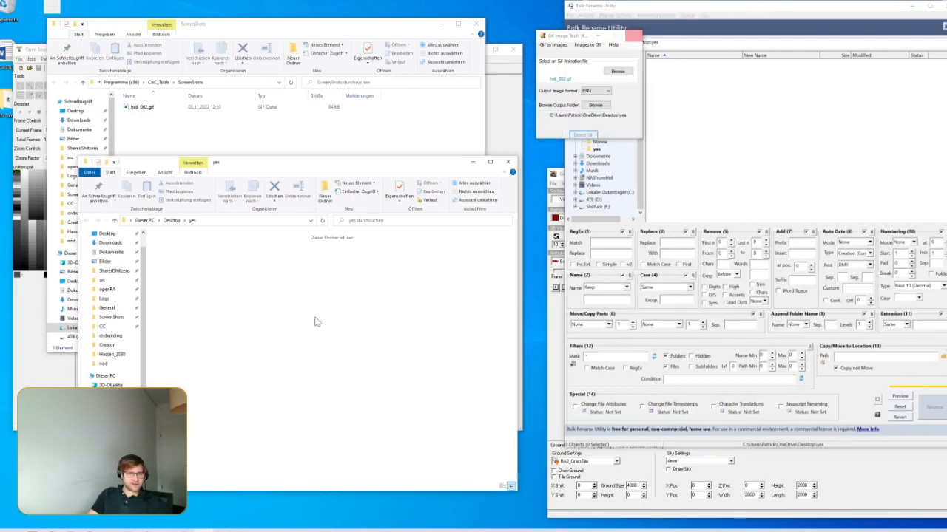
Show the extracted heli_002 PNG frames of the yes folder in Bulk Rename Utility and select all of them
{"action": "left_click", "coordinate": [788, 123]}
{"action": "left_click", "coordinate": [599, 148]}
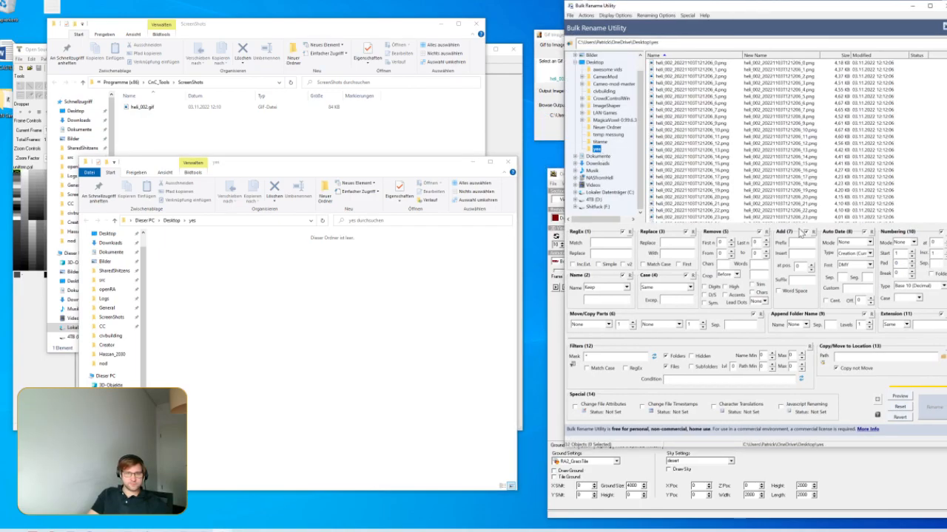
{"action": "left_click", "coordinate": [392, 449]}
{"action": "left_click_drag", "start_coordinate": [500, 450], "coordinate": [159, 228]}
{"action": "left_click", "coordinate": [273, 456]}
{"action": "left_click", "coordinate": [673, 130]}
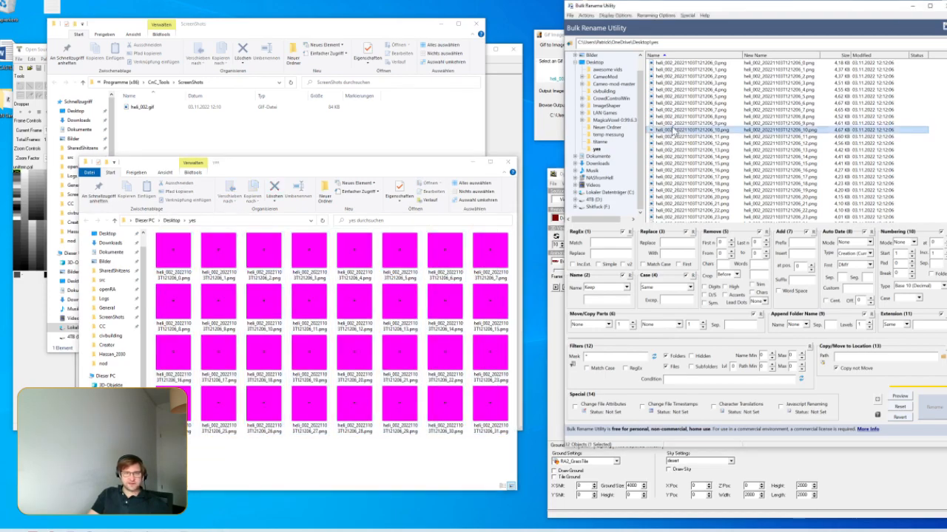
{"action": "key", "text": "ctrl+a"}
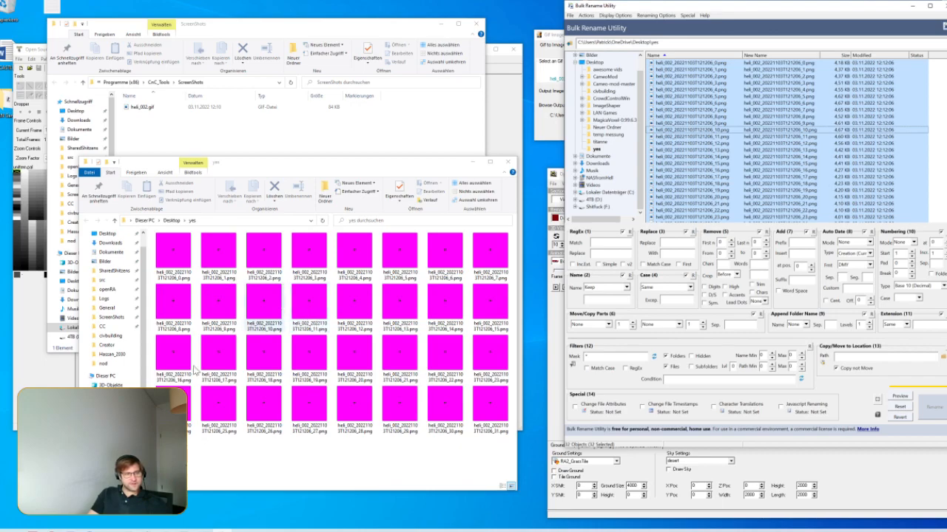
Search Windows for "os", launch OS SHP Builder and reposition its window slightly
{"action": "key", "text": "super"}
{"action": "type", "text": "os"}
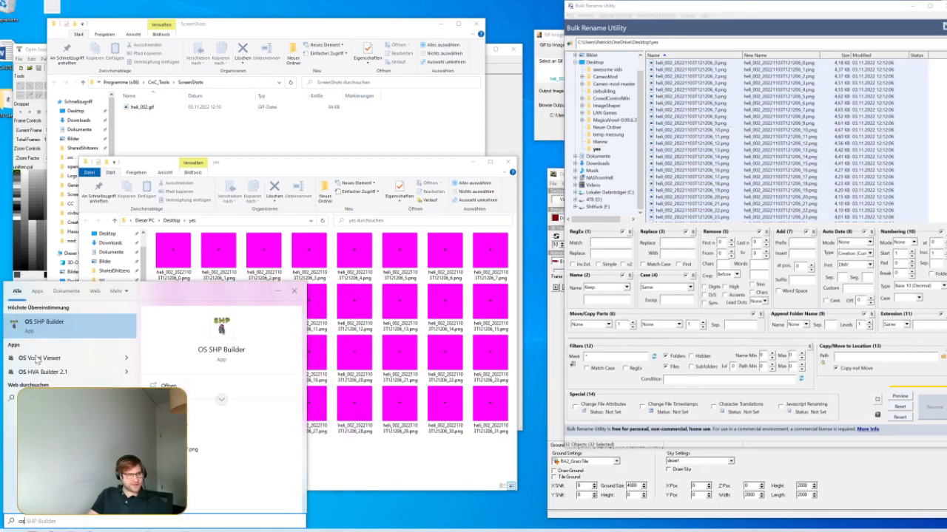
{"action": "left_click", "coordinate": [44, 324]}
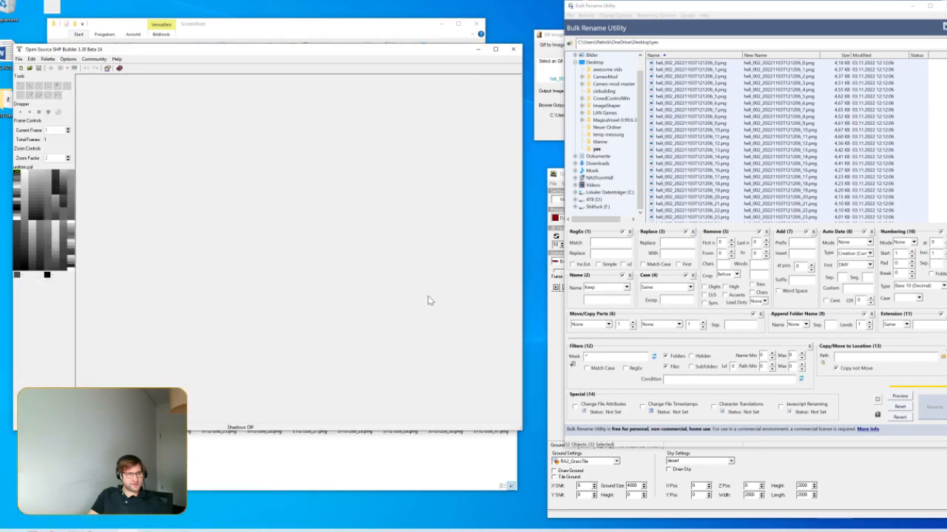
{"action": "left_click_drag", "start_coordinate": [266, 51], "coordinate": [260, 57]}
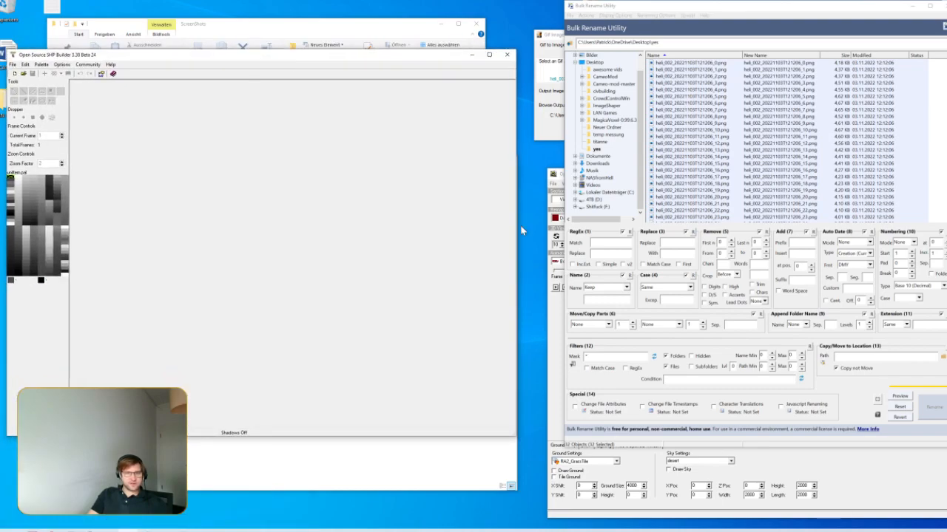
Switch to Bulk Rename Utility, select all PNG frames and set the last 30 characters of their names for removal
{"action": "left_click", "coordinate": [520, 230]}
{"action": "left_click", "coordinate": [736, 179]}
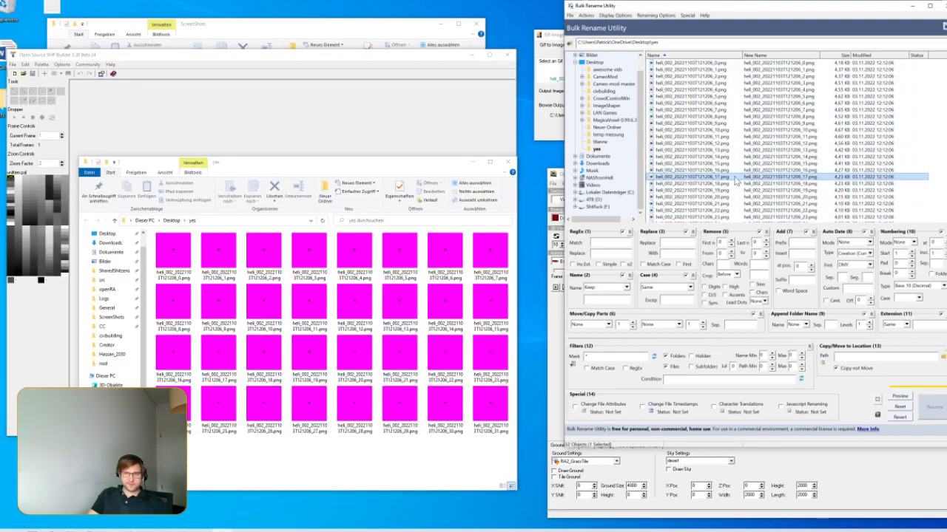
{"action": "key", "text": "ctrl+a"}
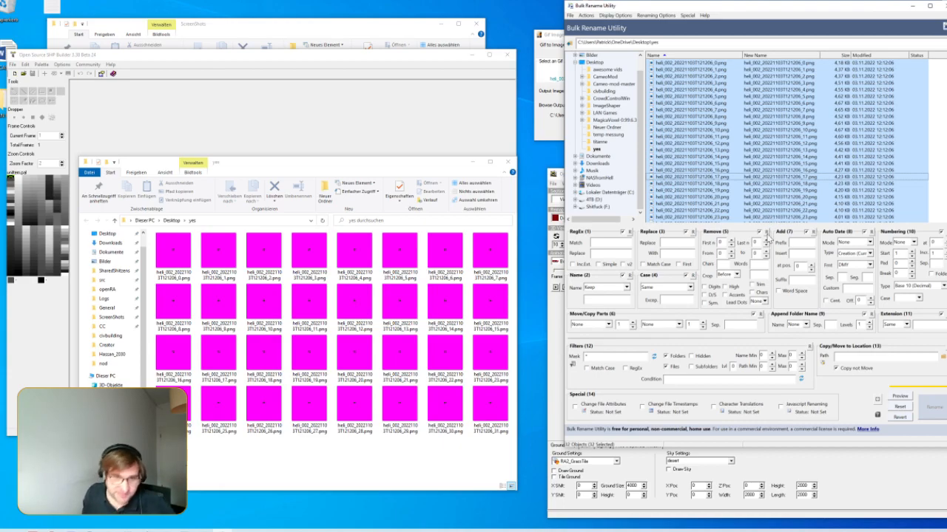
{"action": "left_click", "coordinate": [766, 241]}
{"action": "left_click_drag", "start_coordinate": [766, 245], "coordinate": [765, 248]}
{"action": "left_click", "coordinate": [765, 241]}
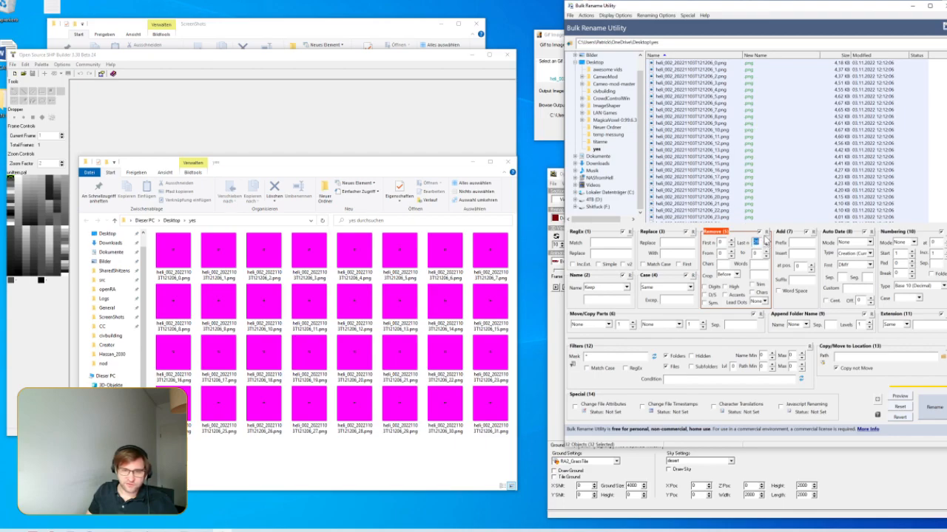
Configure suffix numbering for the new file names, starting at 0 and padded to 4 digits
{"action": "left_click", "coordinate": [913, 242]}
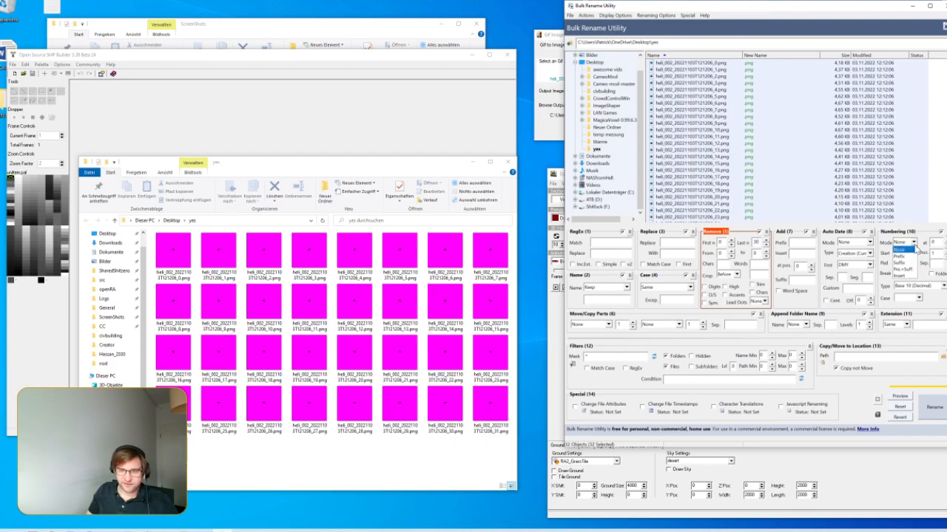
{"action": "left_click", "coordinate": [902, 263]}
{"action": "left_click", "coordinate": [911, 256]}
{"action": "left_click", "coordinate": [911, 252]}
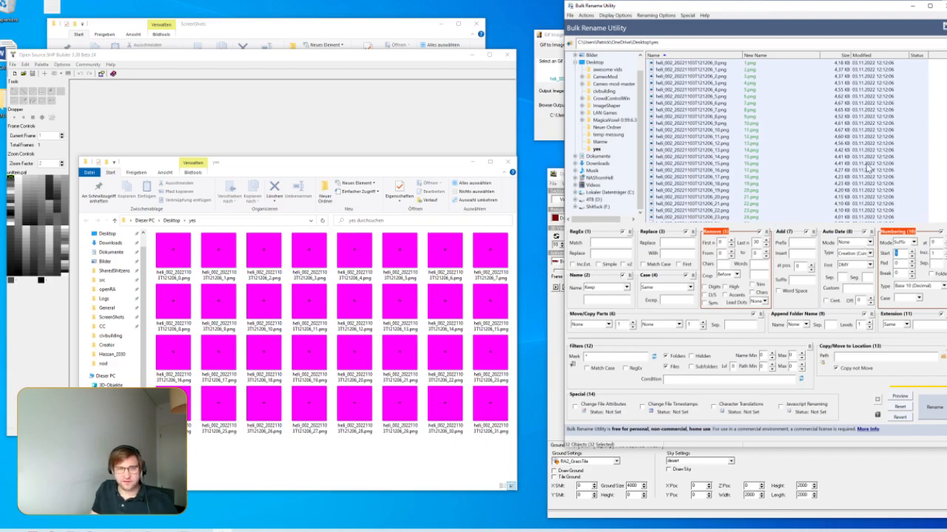
{"action": "left_click", "coordinate": [911, 252]}
{"action": "left_click", "coordinate": [911, 258]}
{"action": "left_click", "coordinate": [911, 261]}
{"action": "left_click", "coordinate": [911, 261]}
{"action": "left_click", "coordinate": [911, 262]}
{"action": "left_click", "coordinate": [911, 261]}
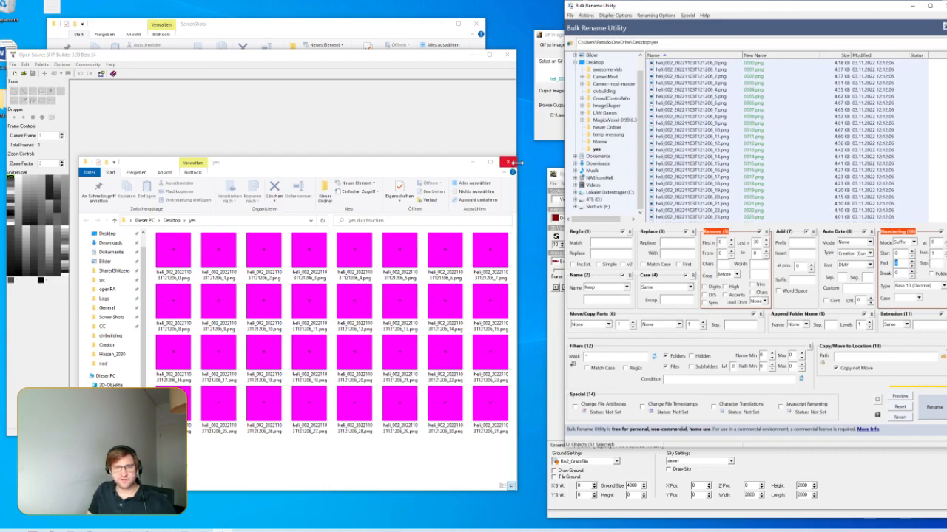
Check the Logical Sorting display option and rename all selected frames, ending in the yes folder window
{"action": "left_click", "coordinate": [615, 15]}
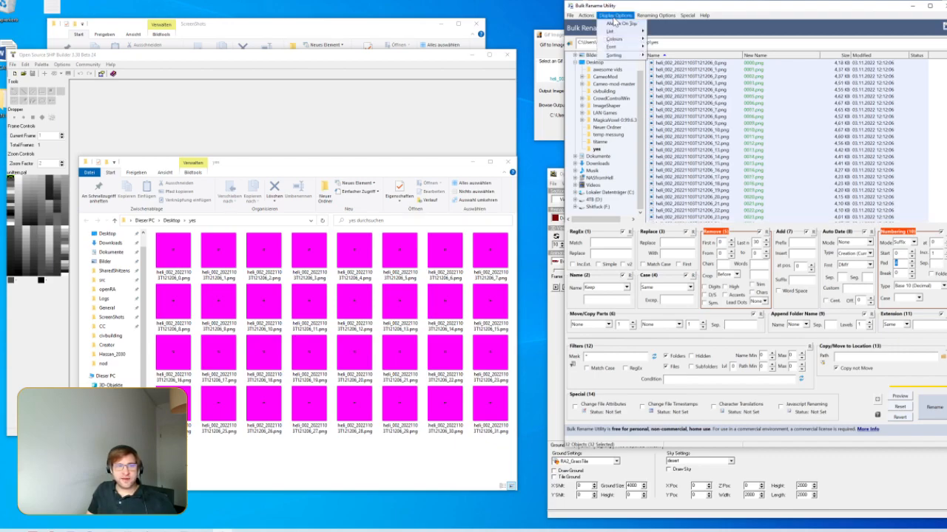
{"action": "mouse_move", "coordinate": [623, 54]}
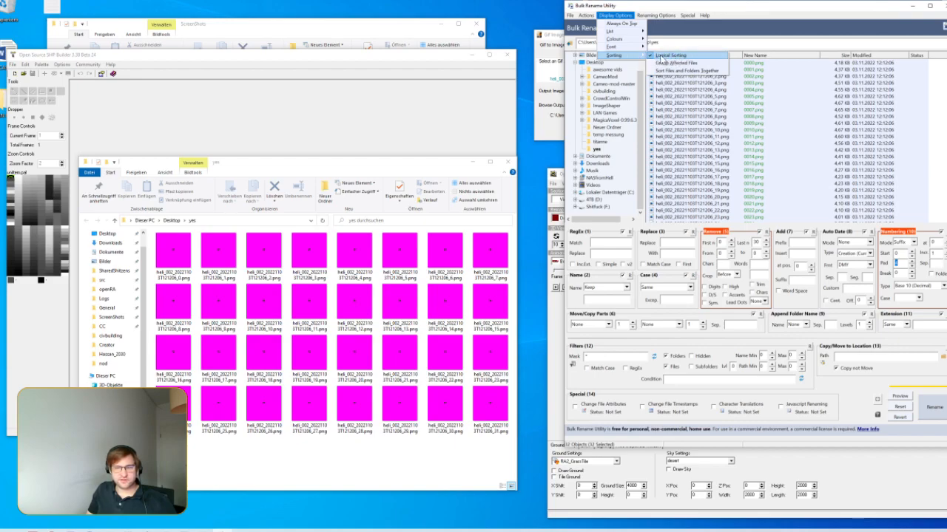
{"action": "left_click", "coordinate": [934, 407]}
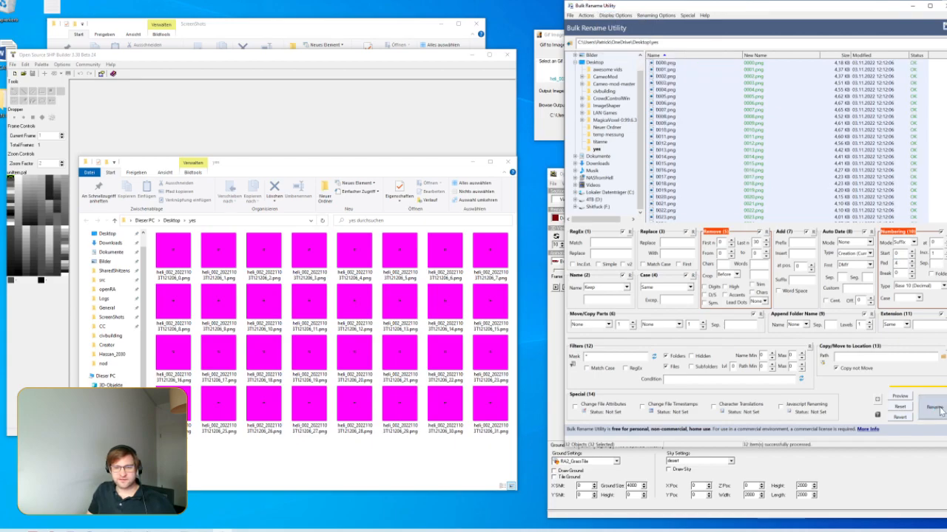
{"action": "left_click", "coordinate": [363, 458]}
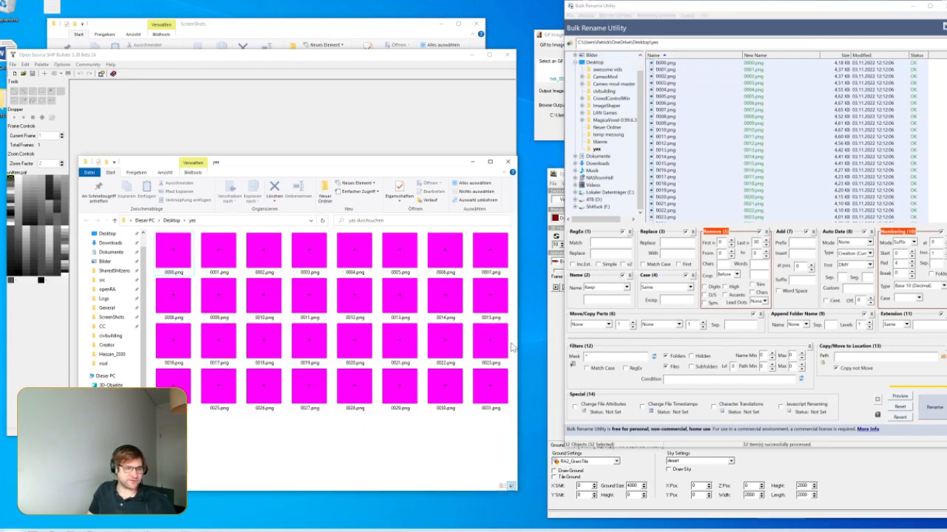
Switch to OS SHP Builder, start an image-to-SHP import and load 0000.png from the Desktop's yes folder as first frame
{"action": "left_click", "coordinate": [264, 97]}
{"action": "left_click", "coordinate": [13, 64]}
{"action": "mouse_move", "coordinate": [42, 163]}
{"action": "left_click", "coordinate": [89, 156]}
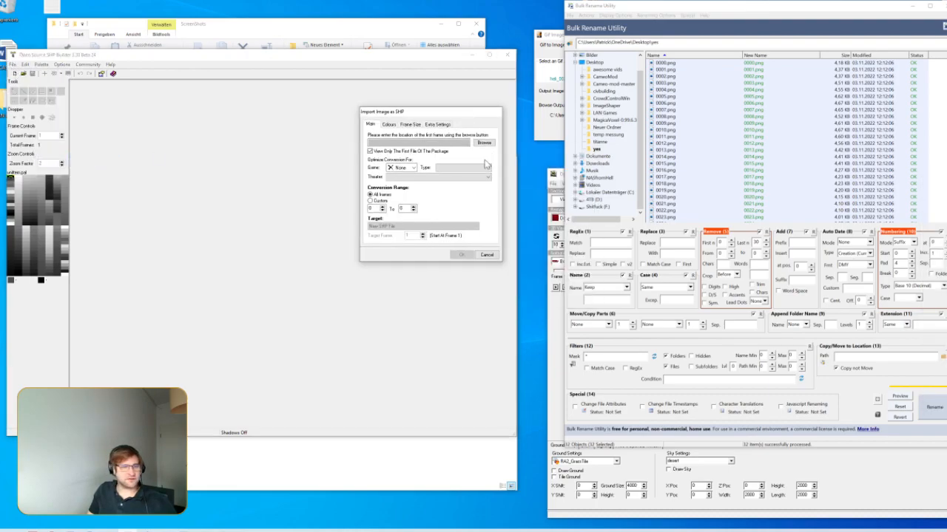
{"action": "left_click", "coordinate": [484, 142]}
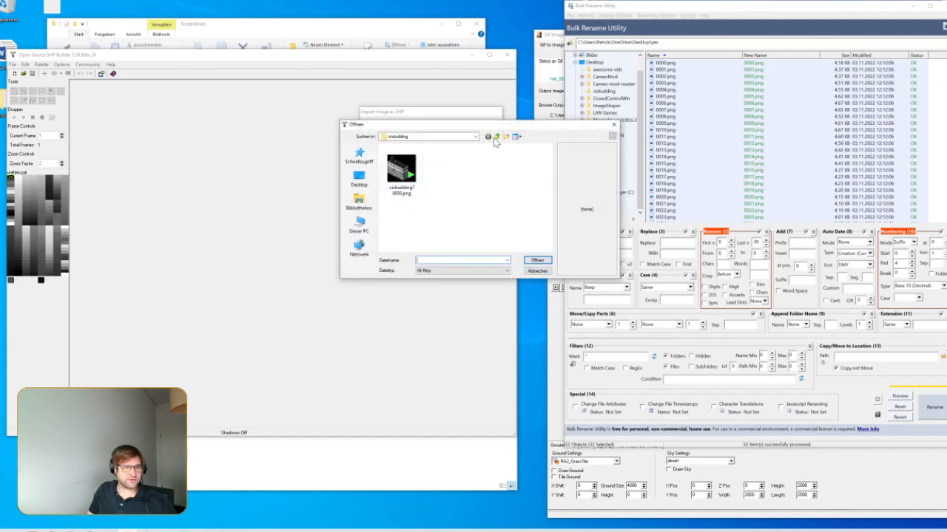
{"action": "left_click", "coordinate": [499, 141]}
{"action": "double_click", "coordinate": [493, 197]}
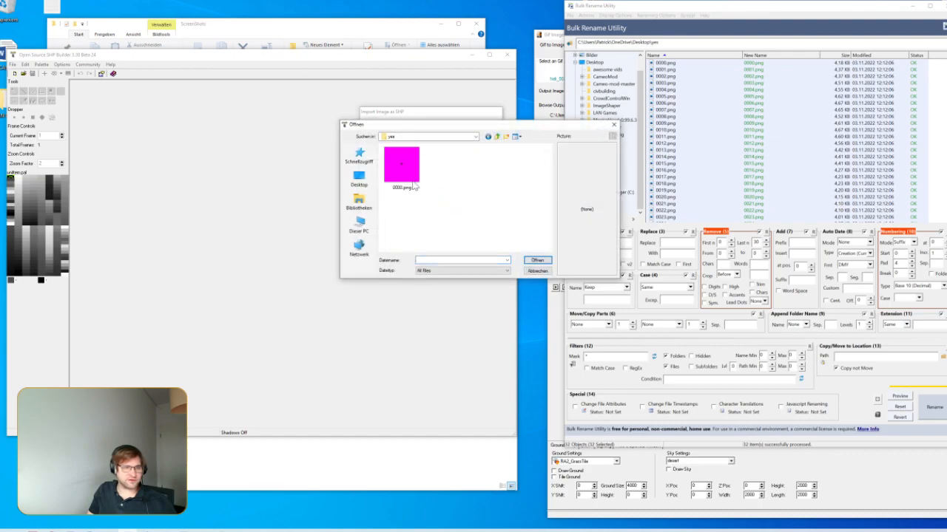
{"action": "double_click", "coordinate": [385, 163]}
Optimise the conversion for TD with the Infantry type, auto-select the background by pixel (0,0), and import the frames
{"action": "left_click", "coordinate": [408, 168]}
{"action": "left_click", "coordinate": [403, 177]}
{"action": "left_click", "coordinate": [460, 168]}
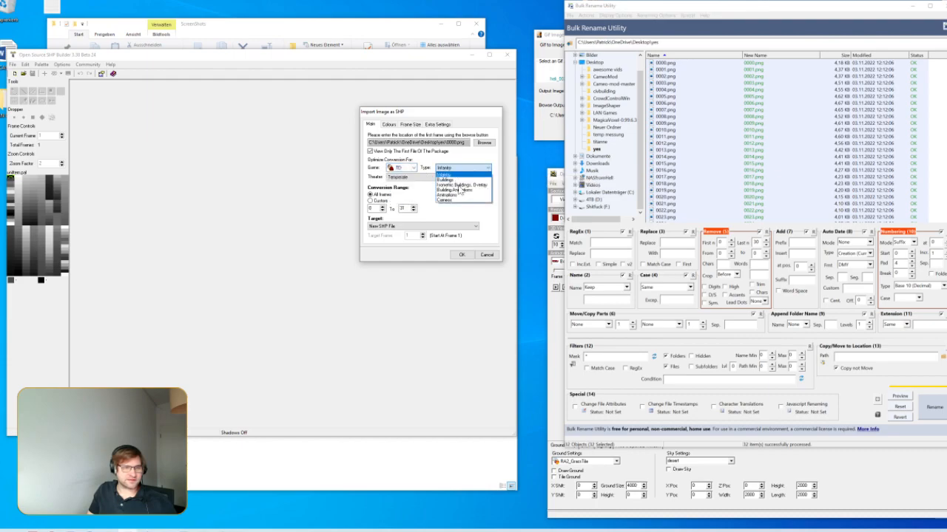
{"action": "left_click", "coordinate": [461, 174]}
{"action": "left_click", "coordinate": [437, 124]}
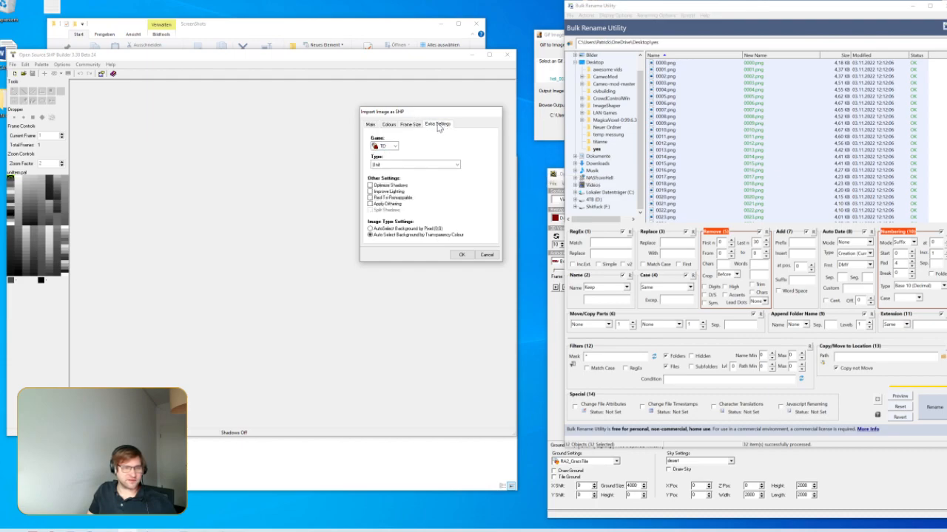
{"action": "left_click", "coordinate": [386, 229]}
{"action": "left_click", "coordinate": [460, 255]}
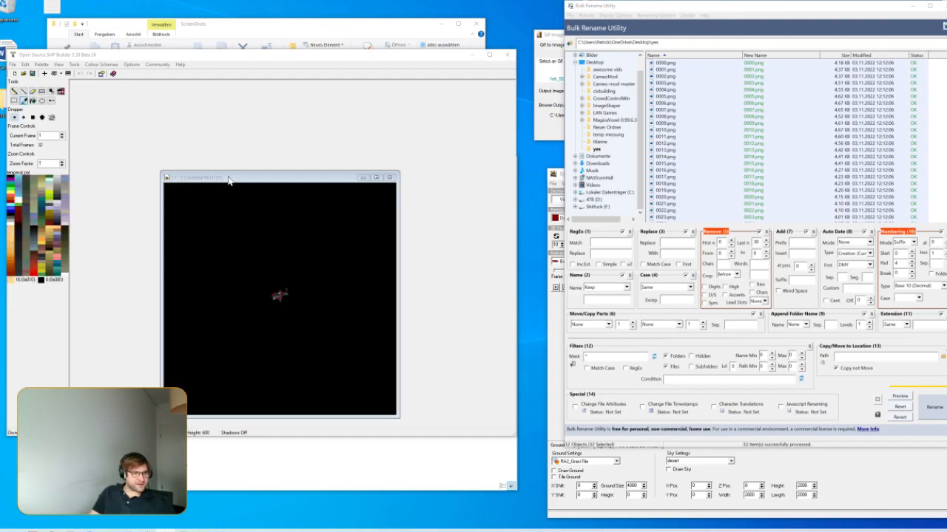
Reposition the imported SHP's window, enlarge the OS SHP Builder window and set the zoom factor to 2
{"action": "left_click_drag", "start_coordinate": [229, 181], "coordinate": [264, 94]}
{"action": "left_click_drag", "start_coordinate": [514, 489], "coordinate": [708, 480]}
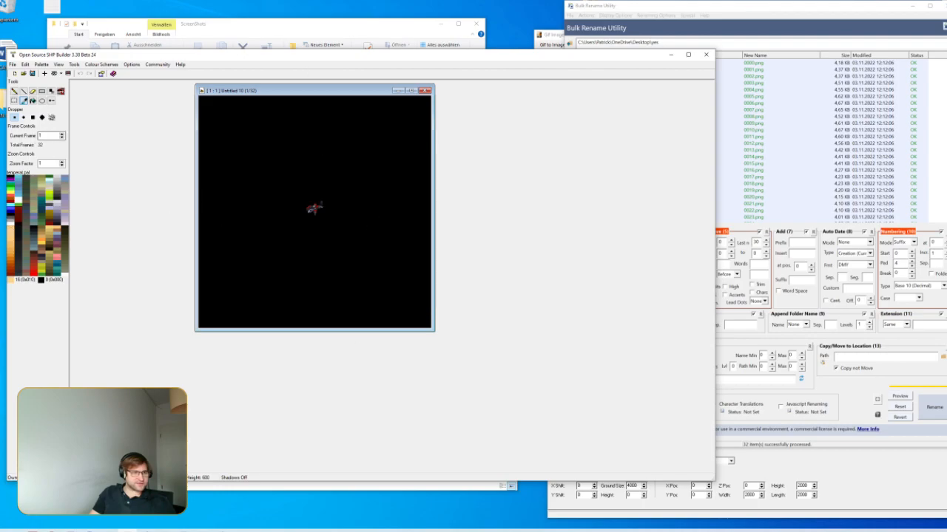
{"action": "left_click", "coordinate": [62, 161]}
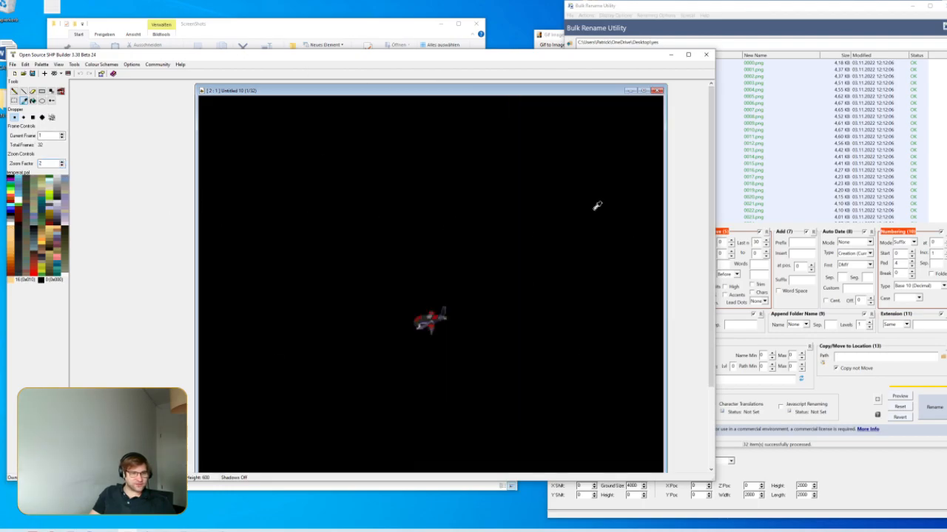
Try to resize the SHP canvas by -200 at the top, bottom, left and right
{"action": "left_click", "coordinate": [25, 65]}
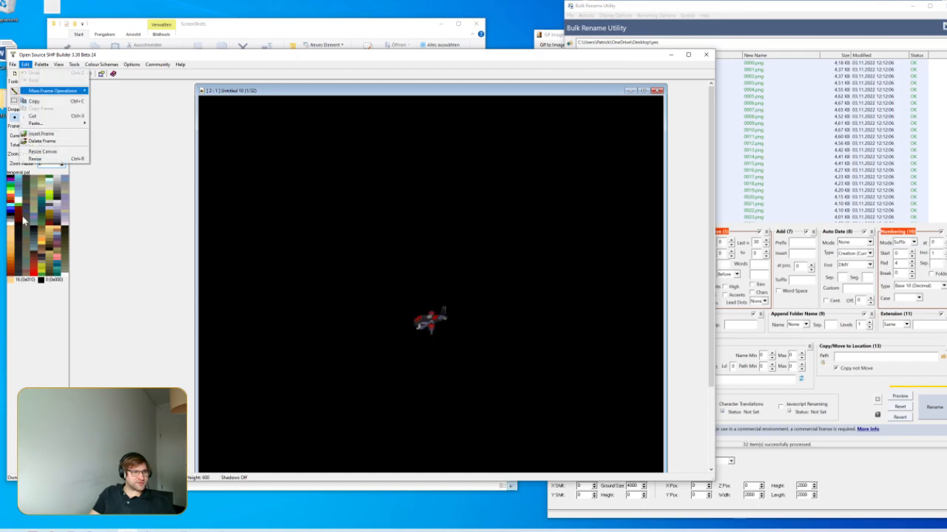
{"action": "left_click", "coordinate": [43, 151]}
{"action": "left_click_drag", "start_coordinate": [127, 79], "coordinate": [623, 128]}
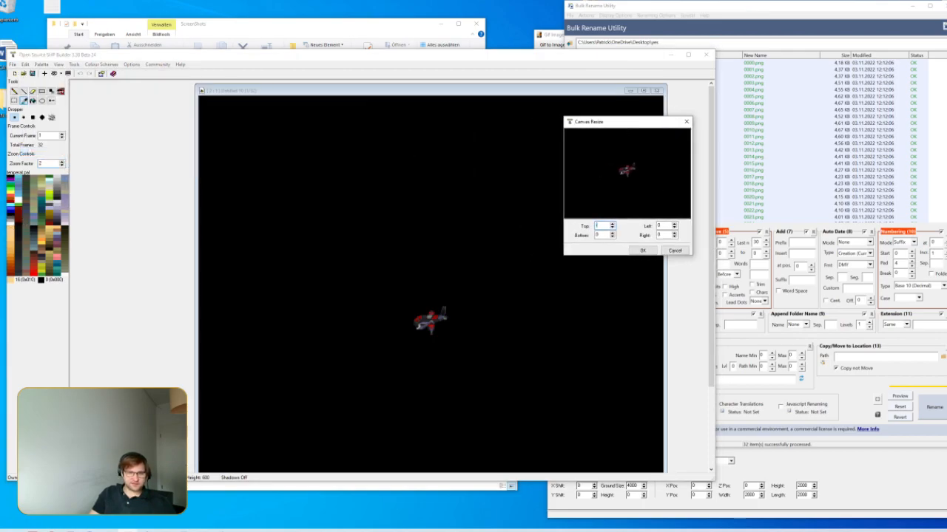
{"action": "type", "text": "0"}
{"action": "key", "text": "Tab"}
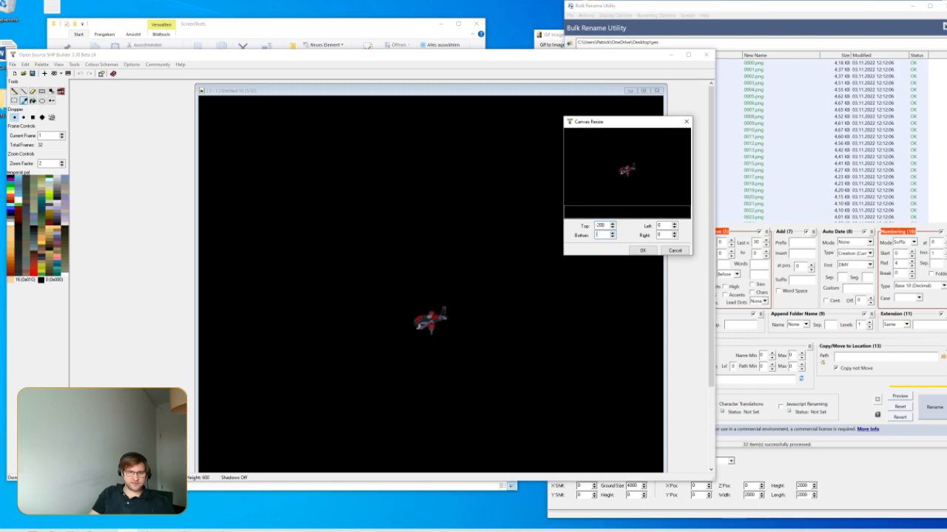
{"action": "type", "text": "-200"}
{"action": "key", "text": "Tab"}
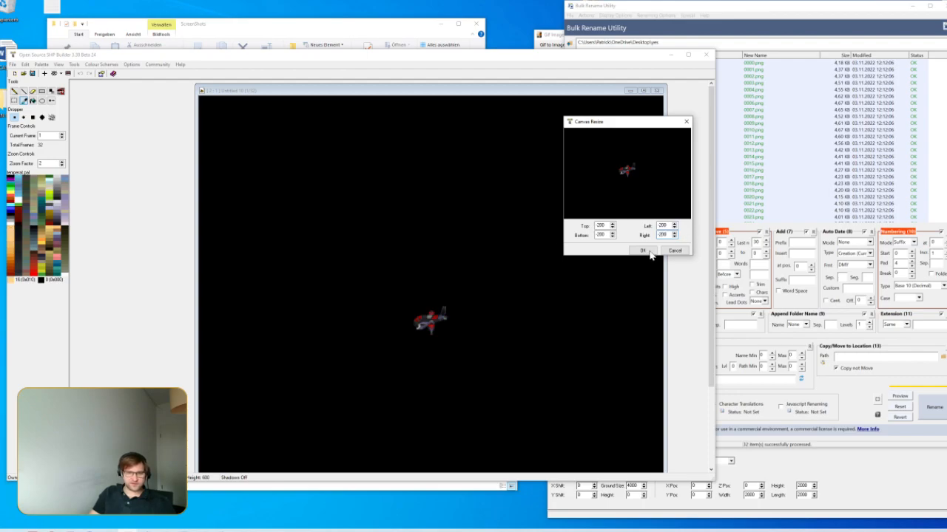
{"action": "left_click", "coordinate": [641, 251]}
Resize the SHP canvas by -100 at the top, bottom, left and right
{"action": "left_click", "coordinate": [25, 64]}
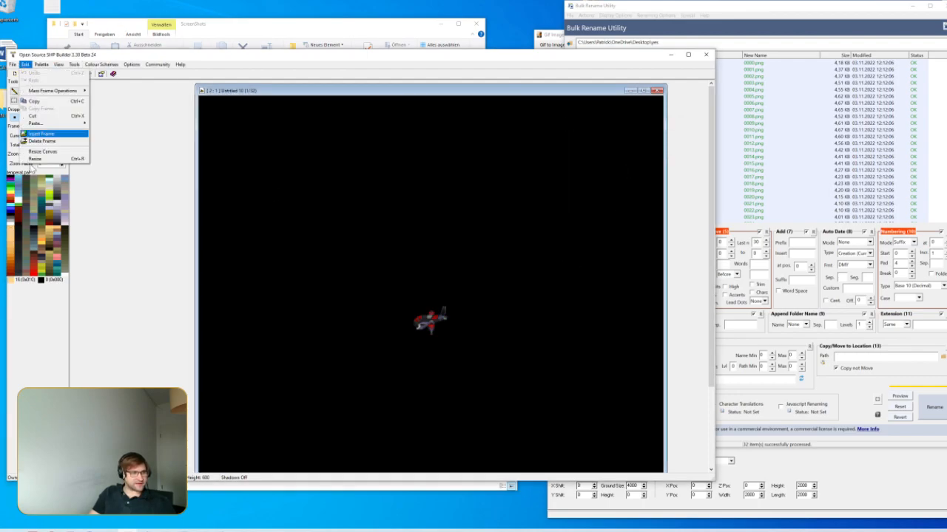
{"action": "left_click", "coordinate": [43, 150]}
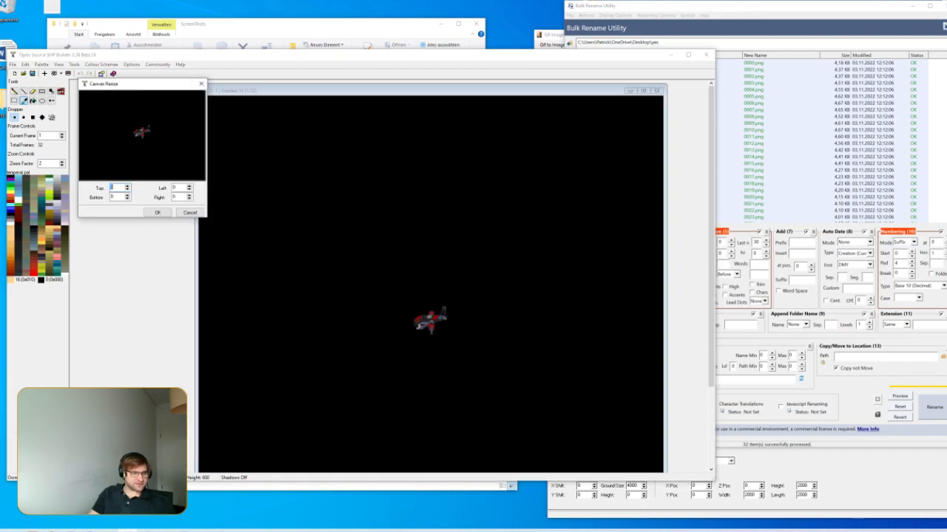
{"action": "key", "text": "Tab"}
{"action": "type", "text": "-1"}
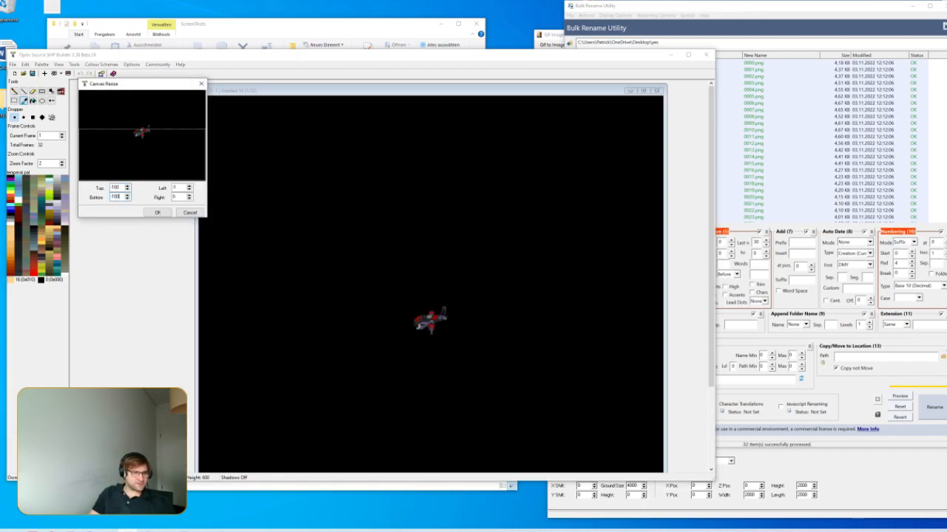
{"action": "type", "text": "00"}
{"action": "left_click", "coordinate": [158, 213]}
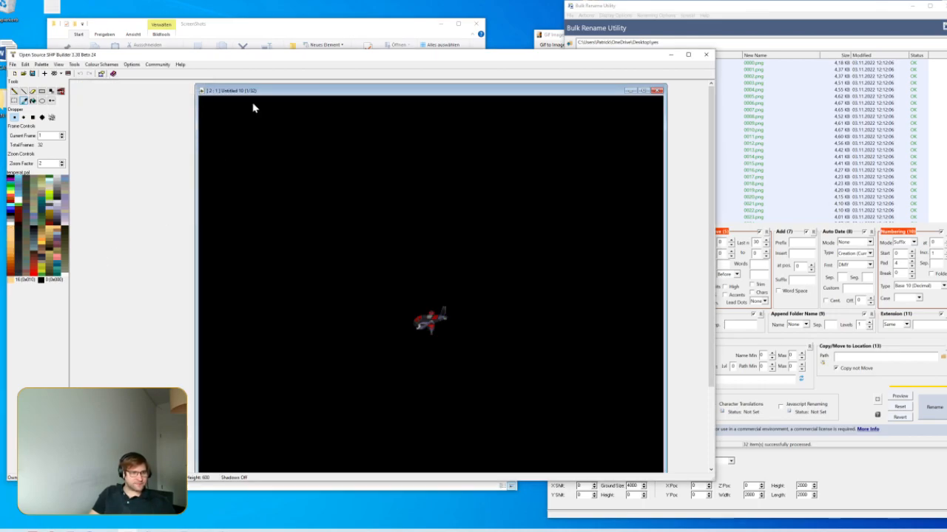
Crop the SHP canvas by another -100 at the top, bottom, left and right
{"action": "left_click", "coordinate": [25, 64]}
{"action": "left_click", "coordinate": [51, 151]}
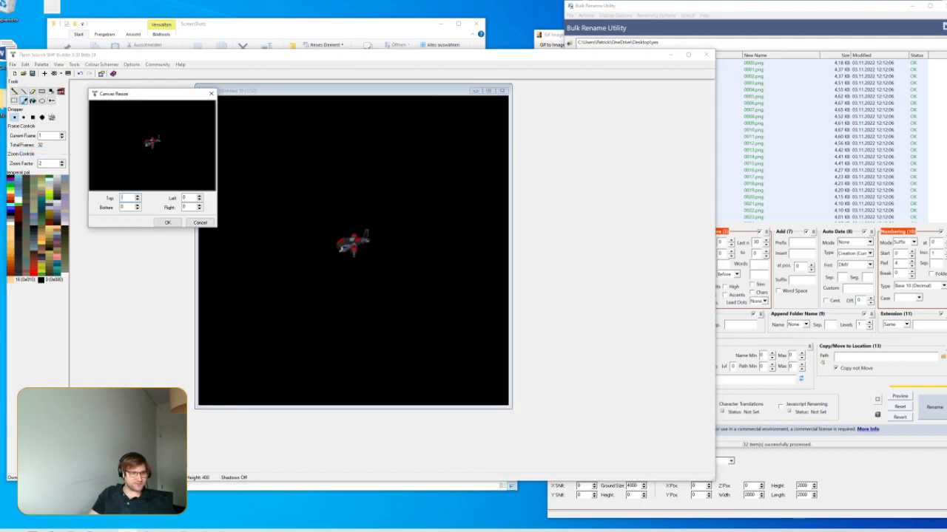
{"action": "type", "text": "-1"}
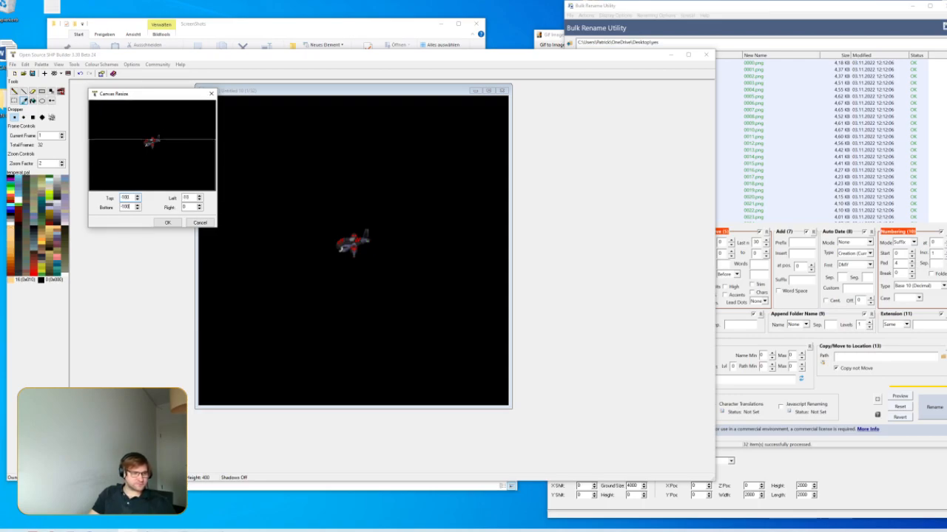
{"action": "type", "text": "0"}
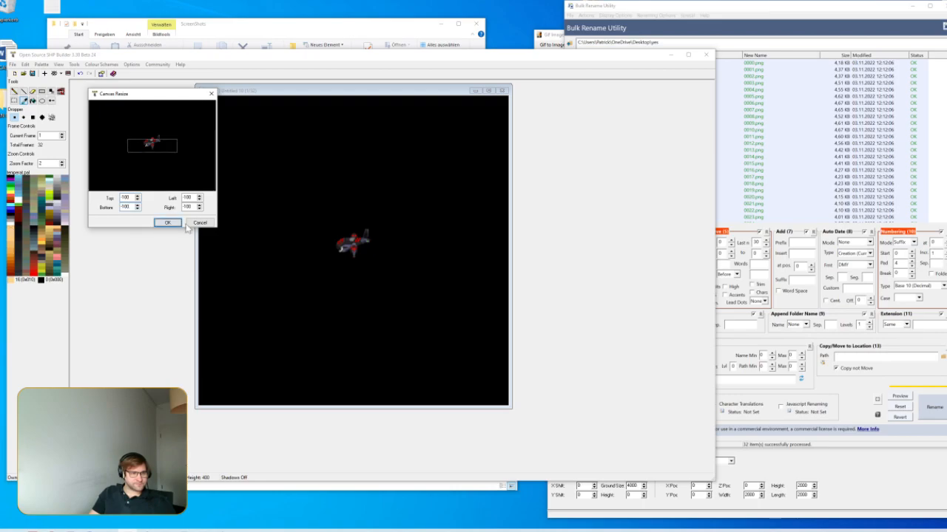
{"action": "left_click", "coordinate": [168, 222]}
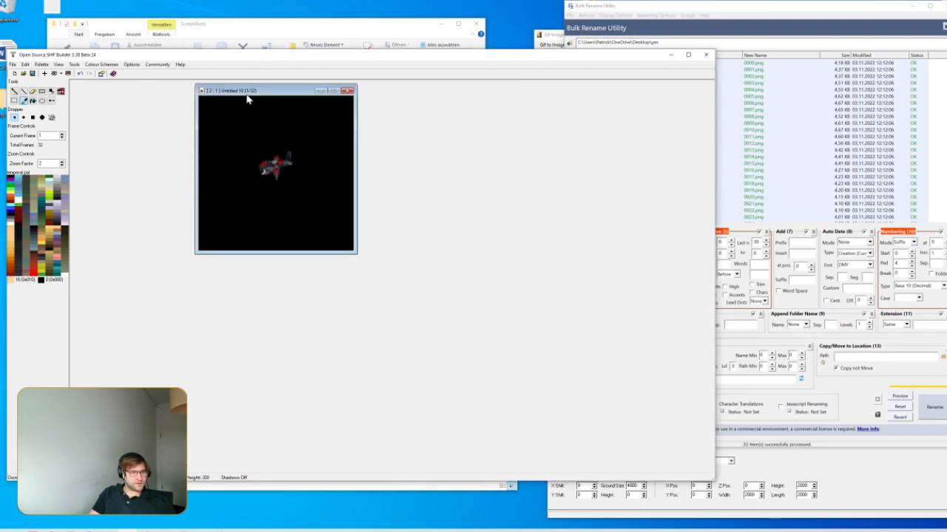
Reposition the SHP's window, set the zoom factor to 3 and go to frame 13
{"action": "left_click_drag", "start_coordinate": [247, 96], "coordinate": [289, 130]}
{"action": "left_click", "coordinate": [62, 160]}
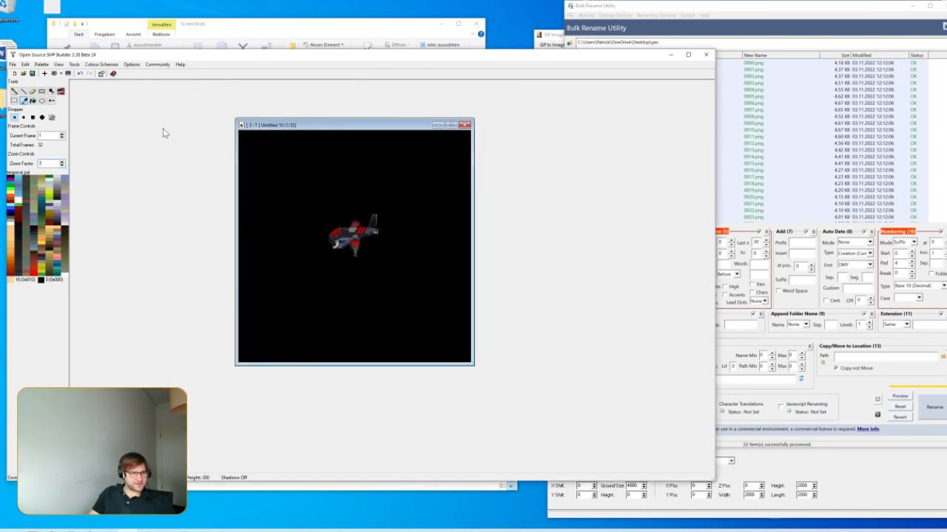
{"action": "left_click_drag", "start_coordinate": [62, 135], "coordinate": [64, 136]}
Resize the SHP canvas by -50 at the top, bottom, left and right
{"action": "left_click", "coordinate": [41, 65]}
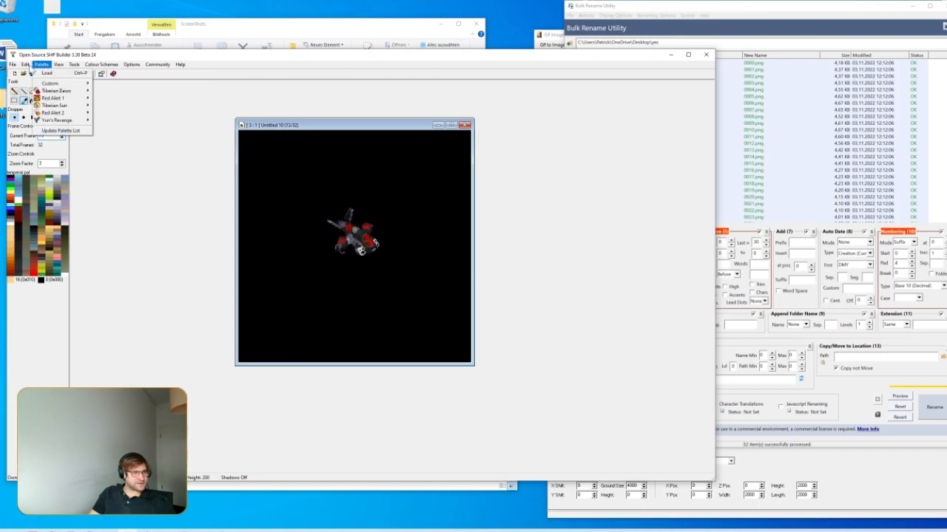
{"action": "mouse_move", "coordinate": [25, 64]}
{"action": "left_click", "coordinate": [60, 152]}
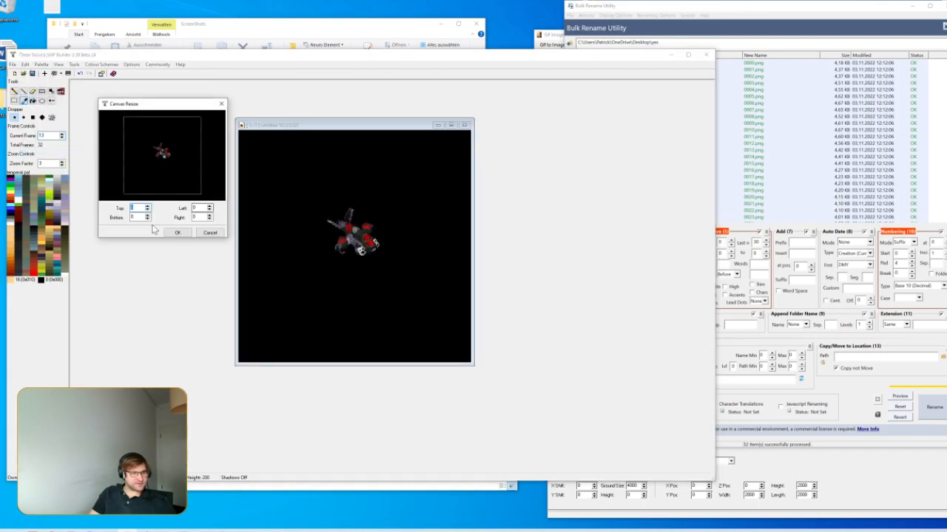
{"action": "key", "text": "Tab"}
{"action": "type", "text": "-90"}
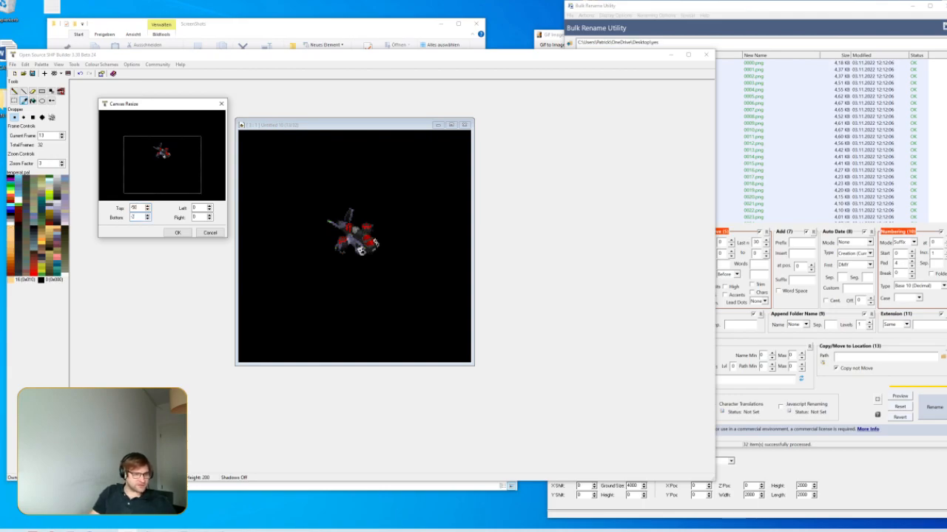
{"action": "key", "text": "Tab"}
{"action": "type", "text": "-"}
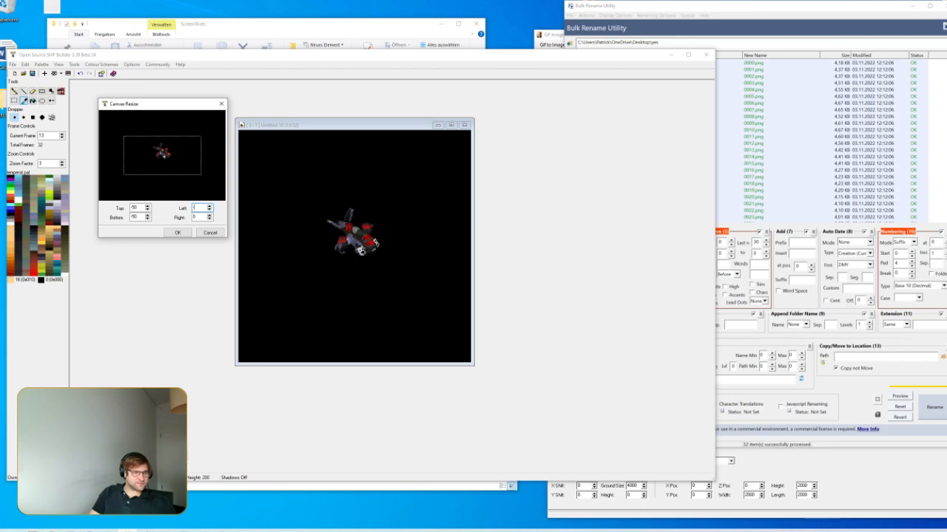
{"action": "type", "text": "90"}
{"action": "key", "text": "Tab"}
{"action": "type", "text": "-20"}
{"action": "key", "text": "BackSpace"}
{"action": "key", "text": "BackSpace"}
{"action": "type", "text": "50"}
{"action": "left_click", "coordinate": [177, 233]}
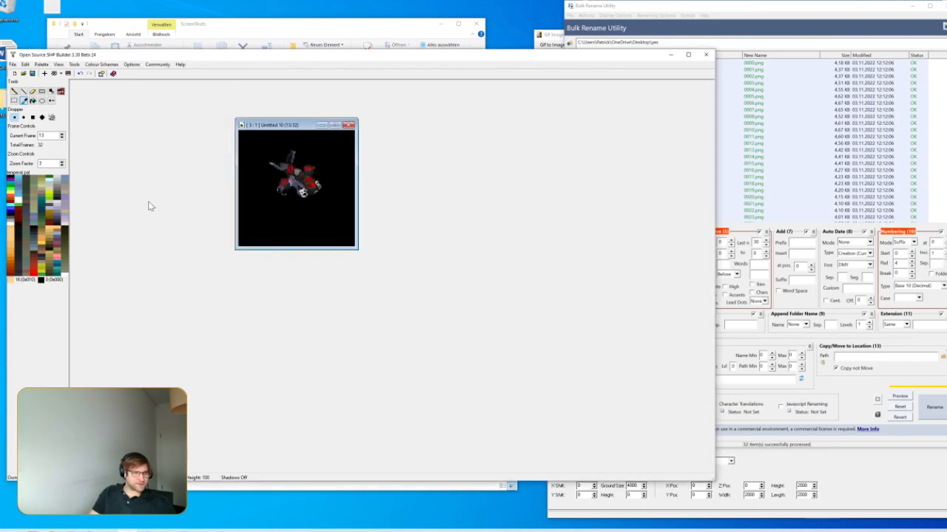
Set the zoom factor to 8 and inspect the helicopter's rotation frames up to frame 14
{"action": "left_click", "coordinate": [63, 134]}
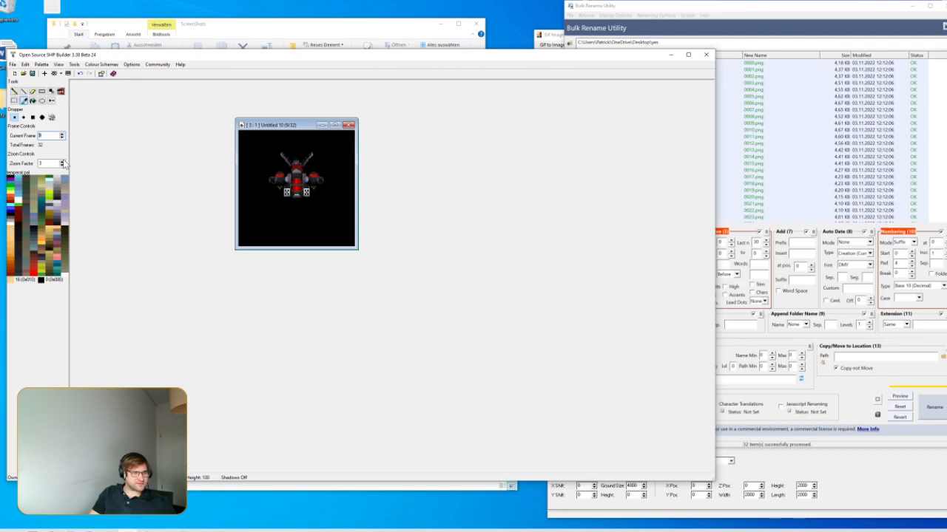
{"action": "left_click", "coordinate": [62, 162]}
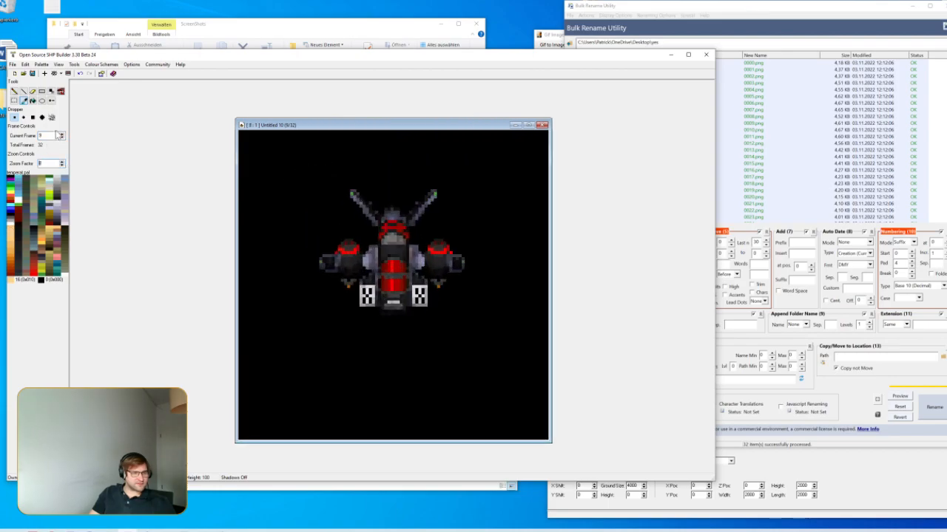
{"action": "left_click", "coordinate": [62, 135]}
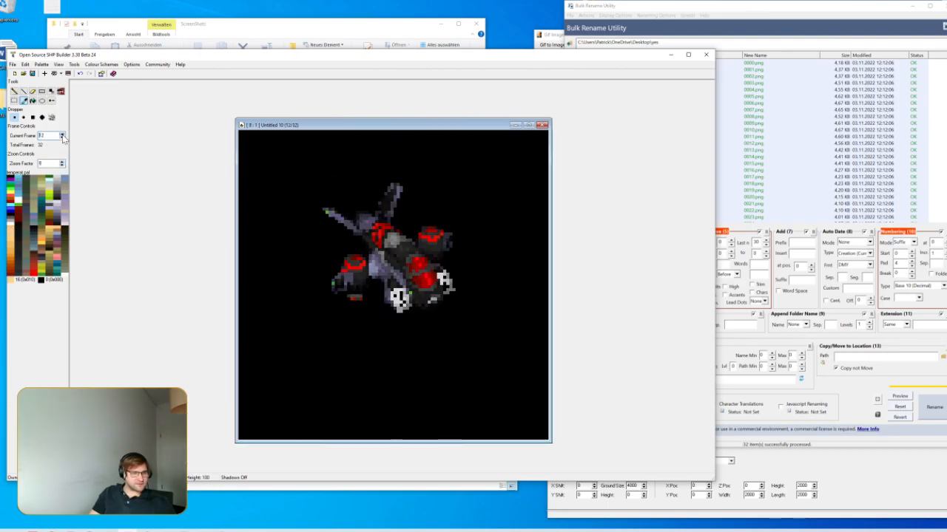
{"action": "left_click", "coordinate": [62, 134]}
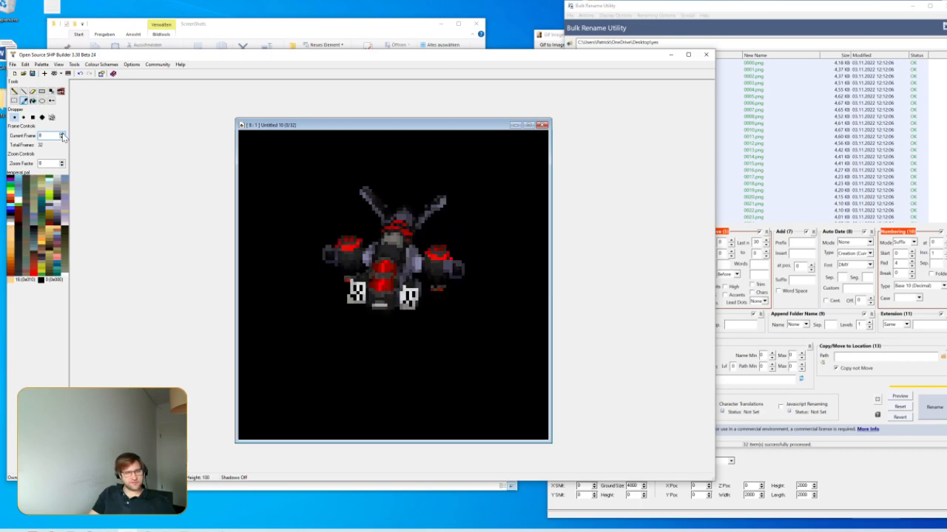
{"action": "left_click", "coordinate": [62, 134]}
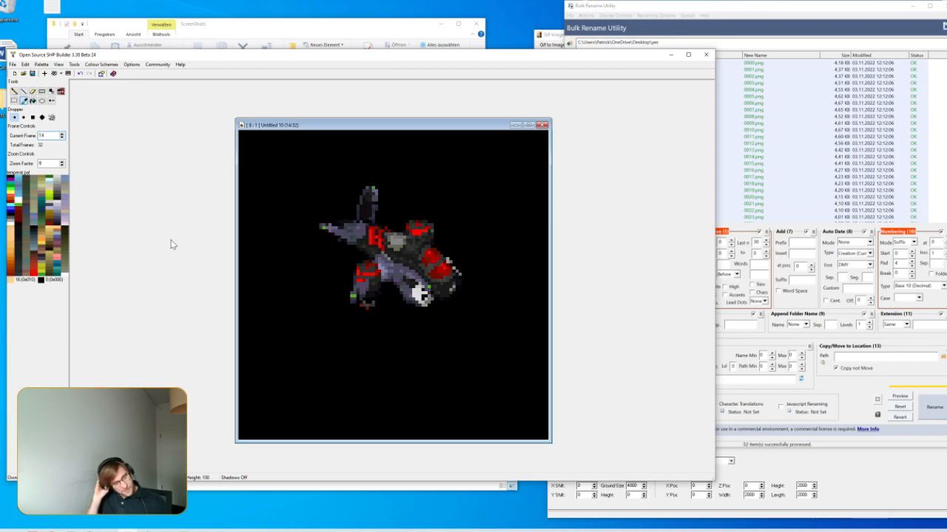
Go back and forth through the rotation frames to check the helicopter's facings, ending on frame 7
{"action": "left_click", "coordinate": [63, 137]}
{"action": "left_click", "coordinate": [62, 137]}
{"action": "left_click", "coordinate": [62, 137]}
{"action": "left_click", "coordinate": [62, 138]}
{"action": "left_click", "coordinate": [62, 138]}
{"action": "left_click", "coordinate": [62, 138]}
{"action": "left_click", "coordinate": [62, 138]}
{"action": "left_click", "coordinate": [62, 138]}
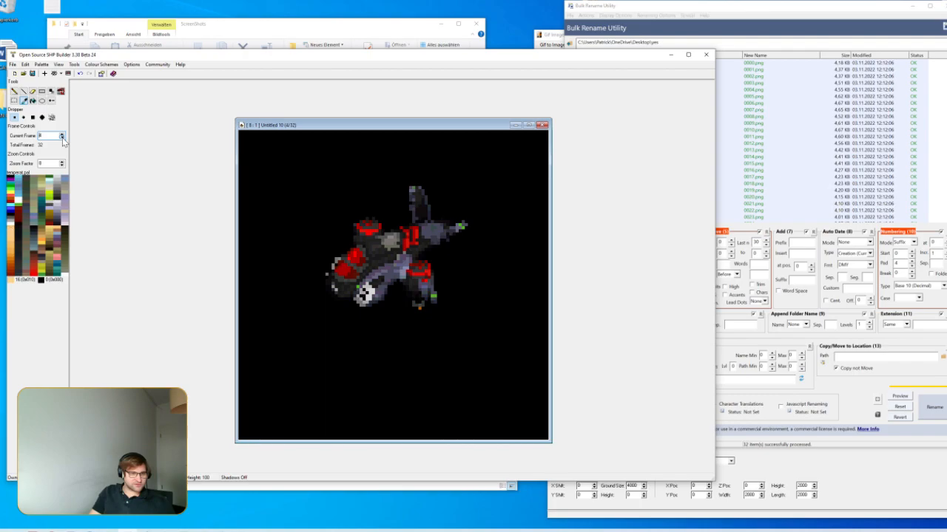
{"action": "left_click", "coordinate": [62, 138]}
{"action": "left_click", "coordinate": [62, 137]}
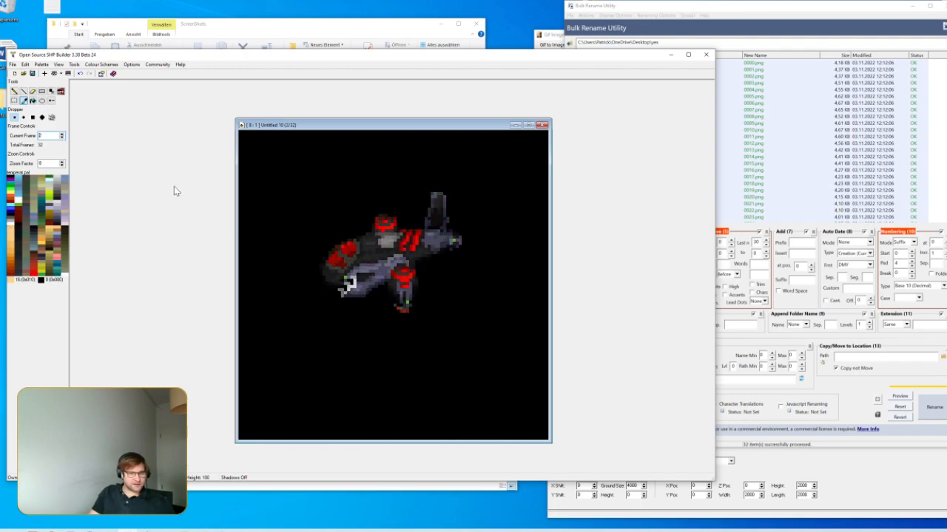
{"action": "left_click", "coordinate": [62, 138]}
{"action": "left_click", "coordinate": [62, 137]}
{"action": "left_click", "coordinate": [62, 137]}
{"action": "left_click", "coordinate": [63, 138]}
{"action": "left_click", "coordinate": [62, 137]}
{"action": "left_click", "coordinate": [62, 137]}
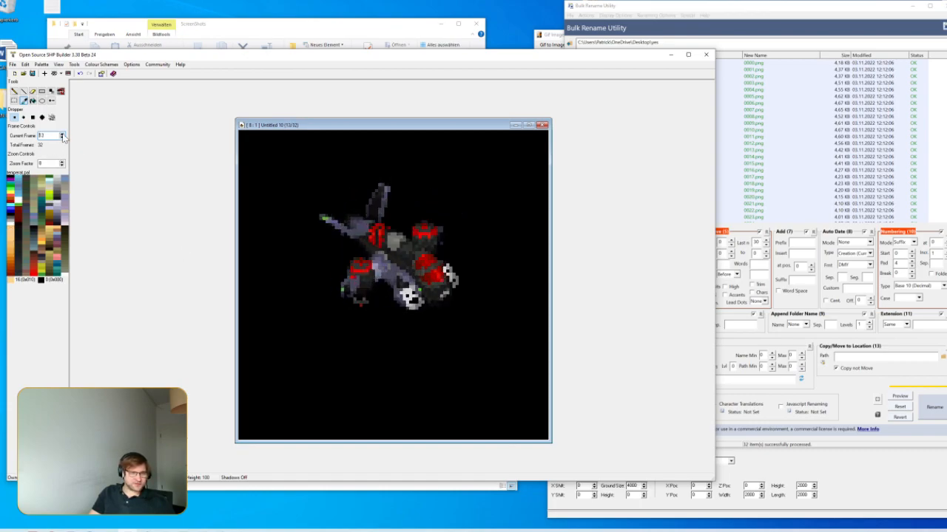
{"action": "left_click", "coordinate": [62, 138]}
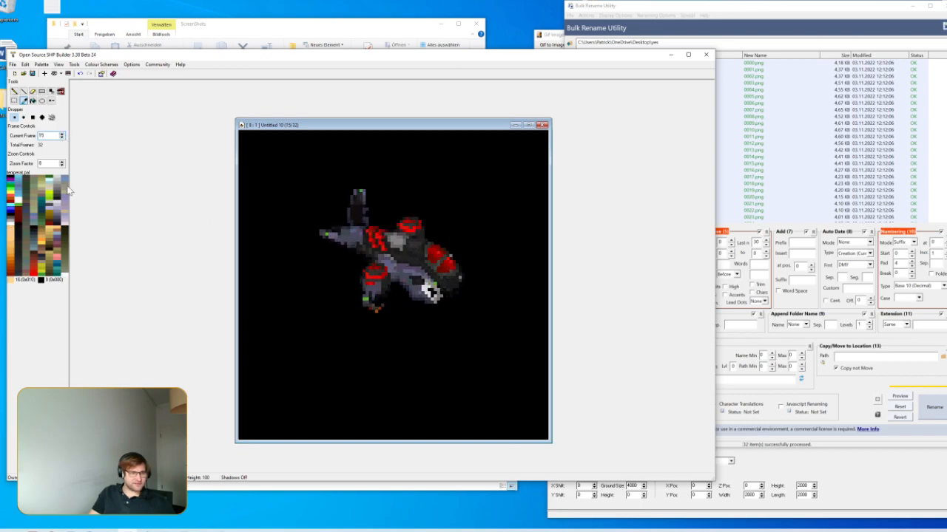
{"action": "left_click", "coordinate": [62, 136]}
{"action": "left_click", "coordinate": [62, 136]}
{"action": "left_click", "coordinate": [62, 136]}
{"action": "left_click", "coordinate": [62, 136]}
{"action": "left_click", "coordinate": [62, 136]}
{"action": "left_click", "coordinate": [63, 136]}
{"action": "left_click", "coordinate": [63, 139]}
{"action": "left_click", "coordinate": [63, 138]}
{"action": "left_click", "coordinate": [63, 138]}
{"action": "left_click", "coordinate": [62, 138]}
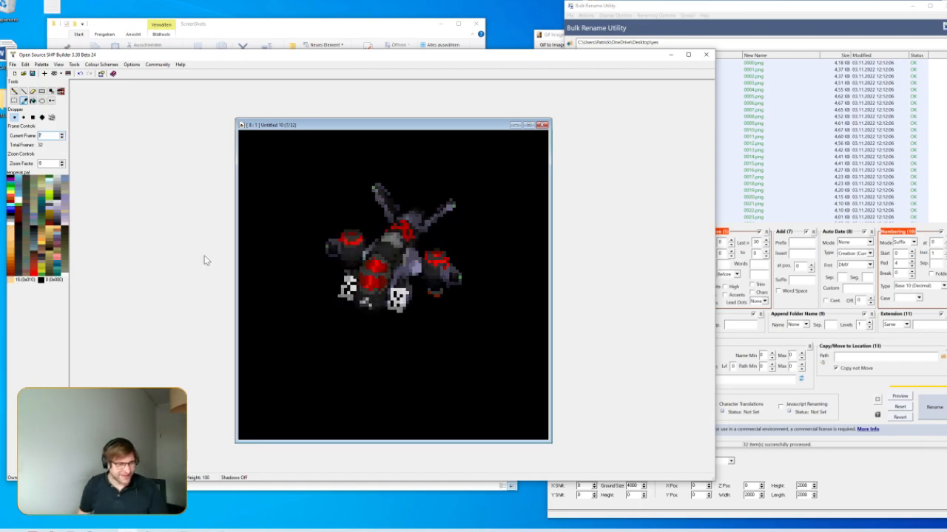
Set the zoom factor to 10 and reposition the SHP's window to show the helicopter
{"action": "left_click", "coordinate": [62, 162]}
{"action": "left_click", "coordinate": [62, 162]}
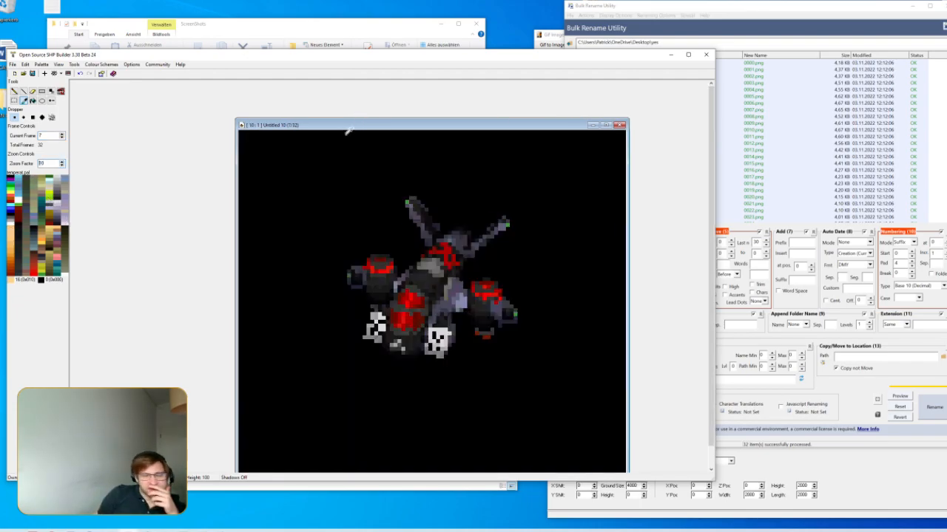
{"action": "left_click_drag", "start_coordinate": [358, 128], "coordinate": [306, 93]}
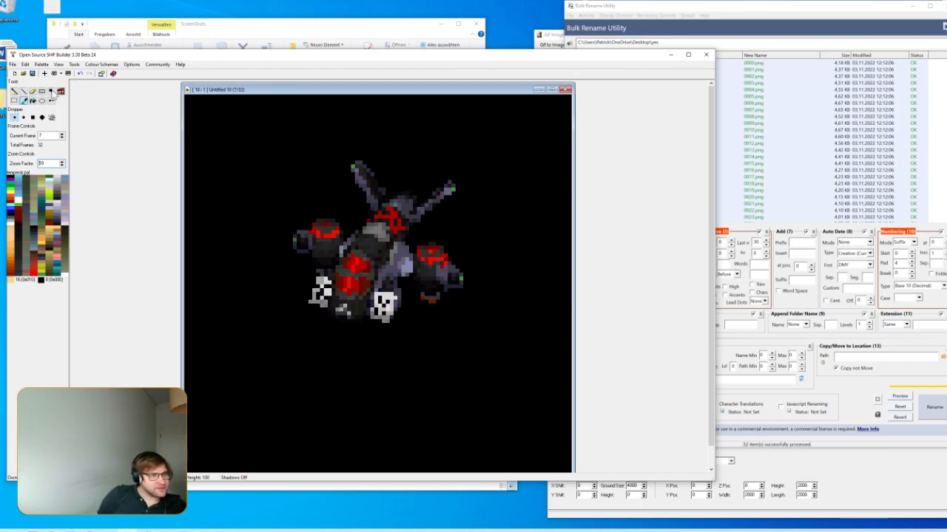
{"action": "left_click", "coordinate": [52, 92]}
{"action": "left_click", "coordinate": [552, 164]}
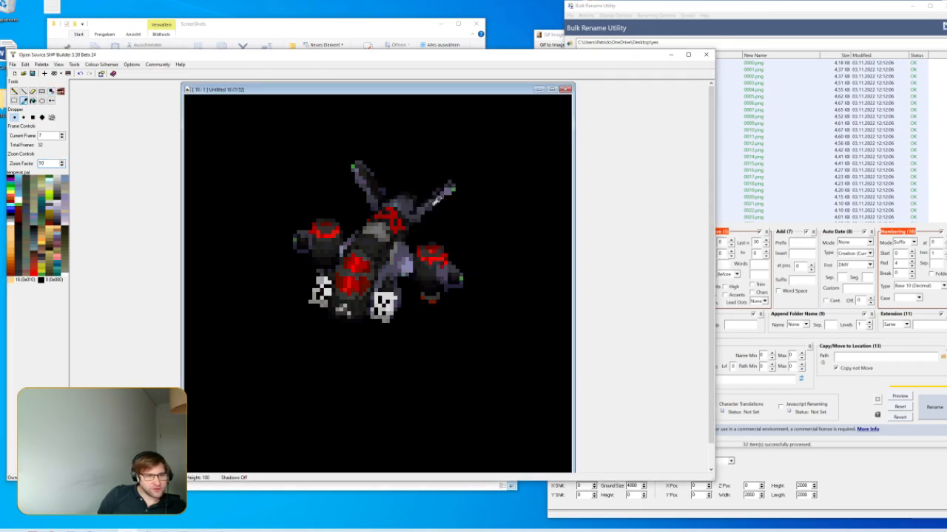
{"action": "left_click", "coordinate": [552, 164]}
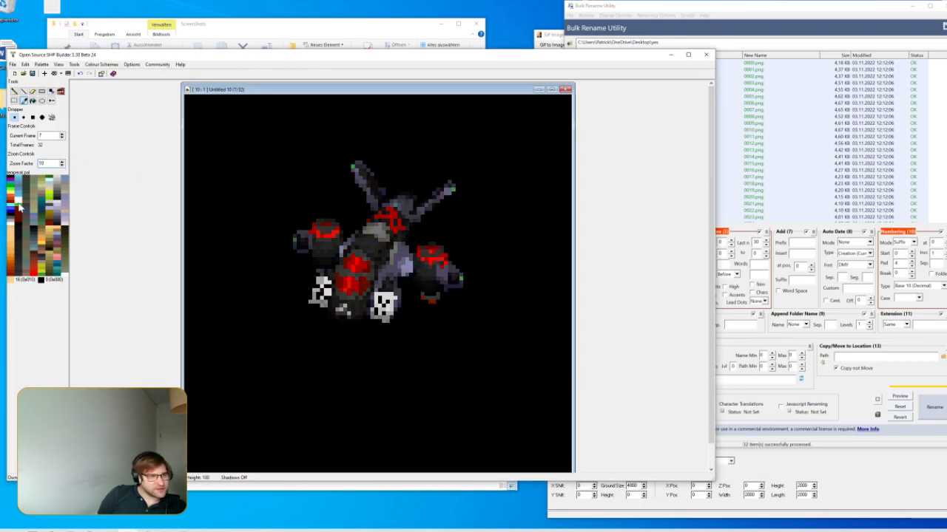
Sample the helicopter's bright red, colour 127, with the Dropper and replace it with colour 176 in all frames
{"action": "left_click", "coordinate": [24, 102]}
{"action": "left_click", "coordinate": [359, 258]}
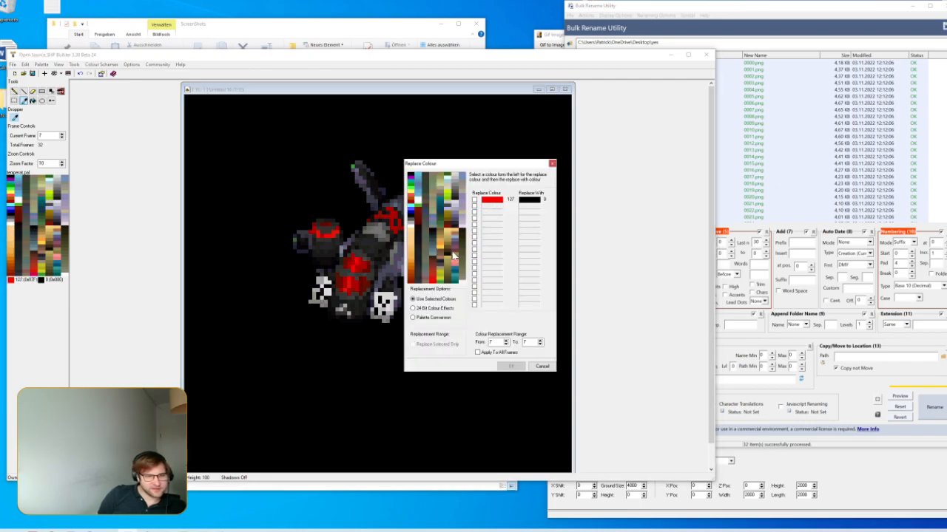
{"action": "left_click", "coordinate": [449, 233]}
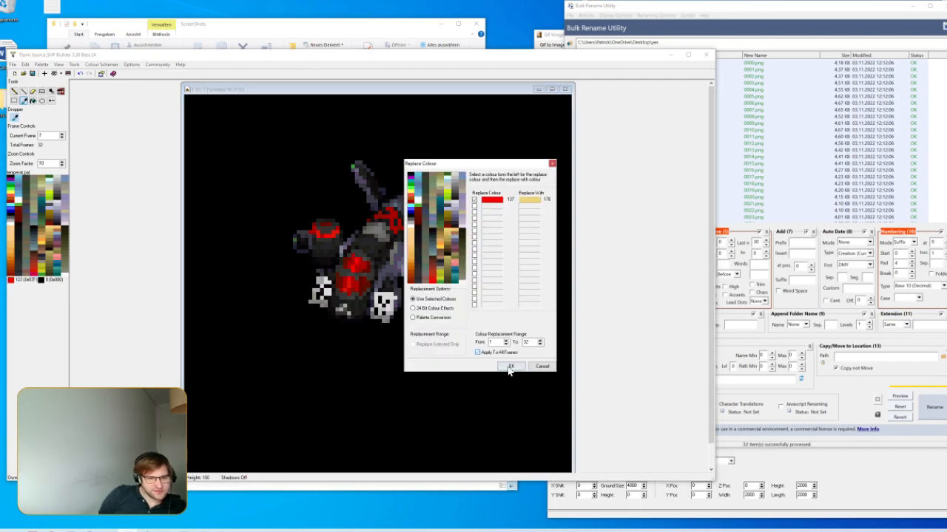
{"action": "left_click", "coordinate": [510, 366]}
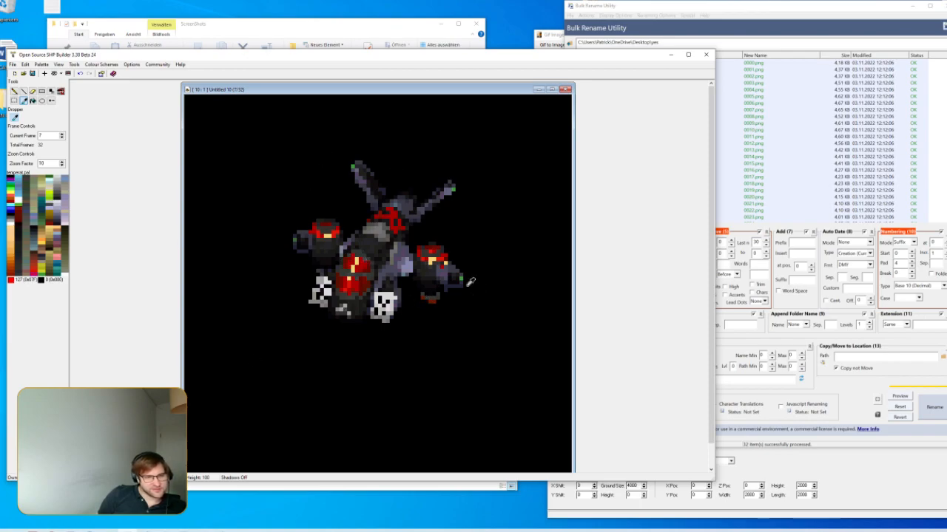
Start another colour replacement, mapping red 127 to colour 176 and red 126 to colour 177
{"action": "key", "text": "ctrl+r"}
{"action": "left_click_drag", "start_coordinate": [480, 165], "coordinate": [589, 151]}
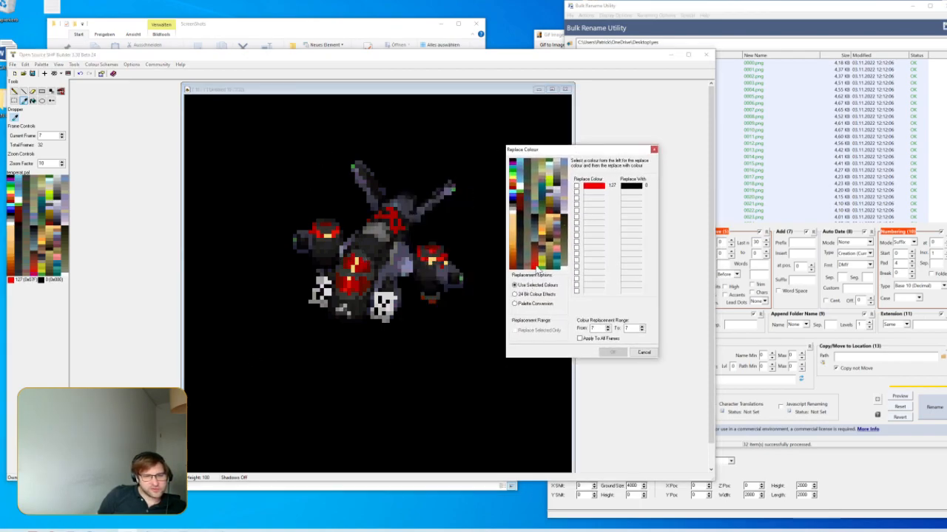
{"action": "left_click", "coordinate": [536, 267]}
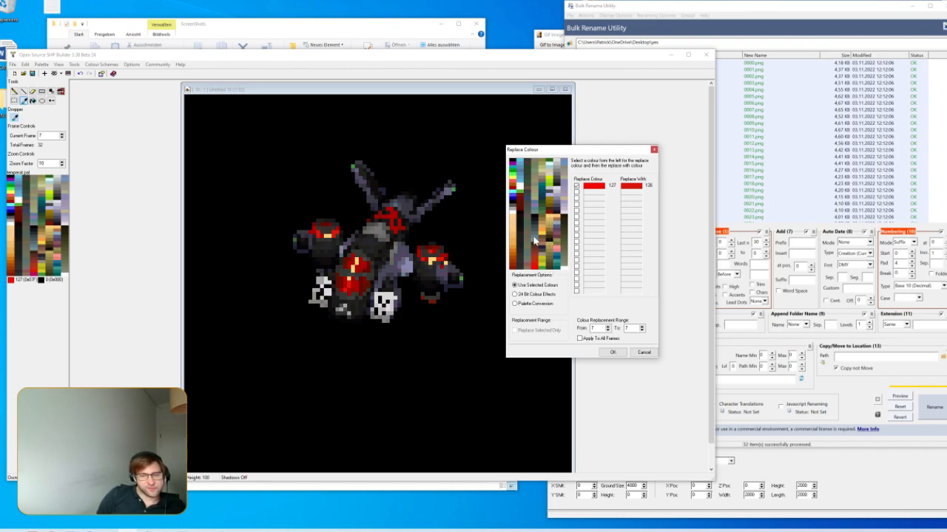
{"action": "left_click", "coordinate": [548, 220]}
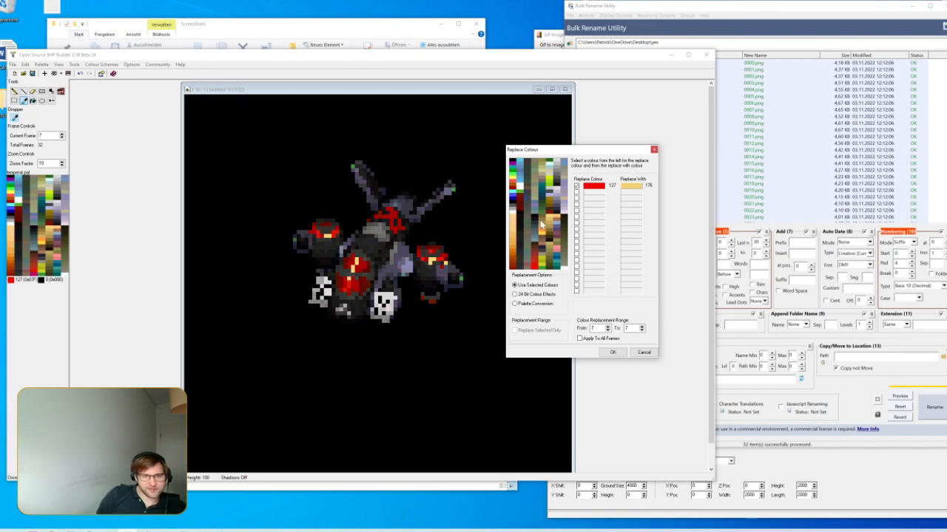
{"action": "left_click", "coordinate": [536, 266]}
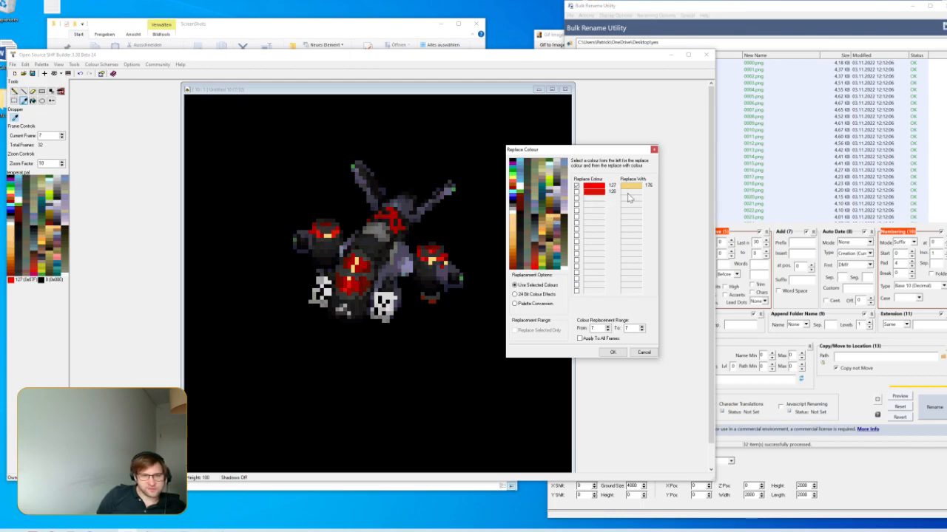
{"action": "left_click", "coordinate": [547, 224]}
Extend the colour replacement list by mapping reds 125, 124 and 123 to colours 178, 179 and 180
{"action": "left_click", "coordinate": [536, 264]}
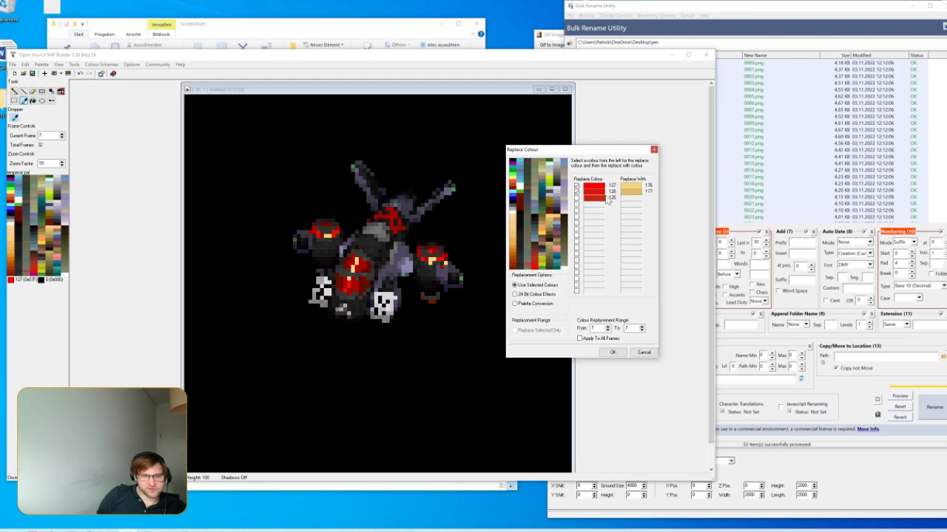
{"action": "left_click", "coordinate": [550, 227]}
{"action": "left_click", "coordinate": [535, 263]}
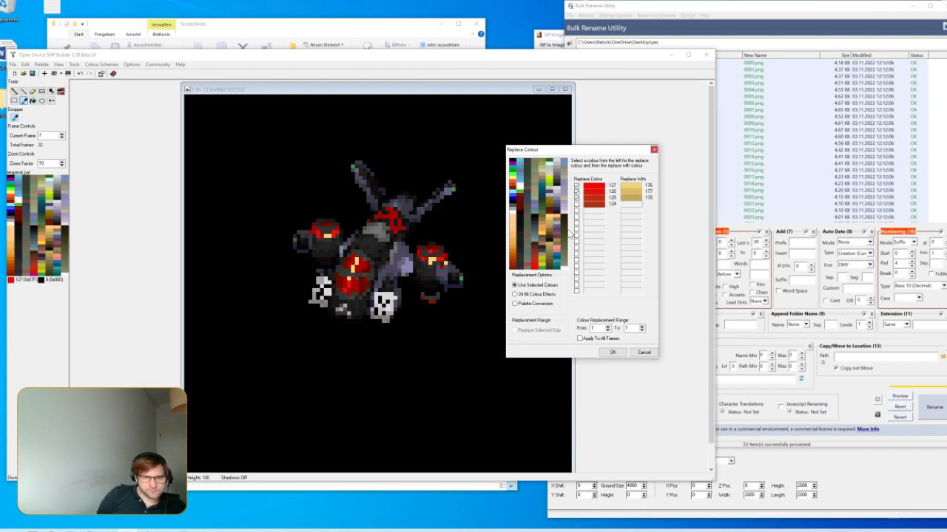
{"action": "left_click", "coordinate": [551, 233]}
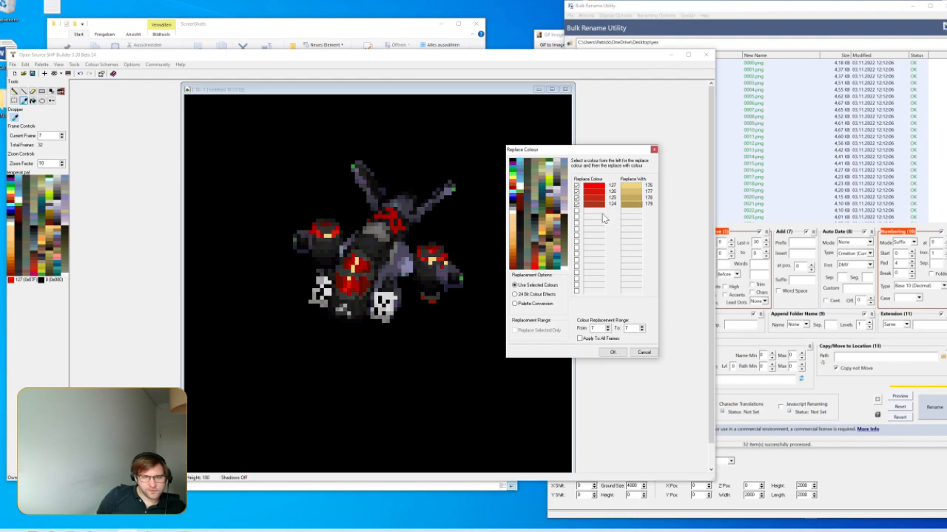
{"action": "left_click", "coordinate": [538, 257]}
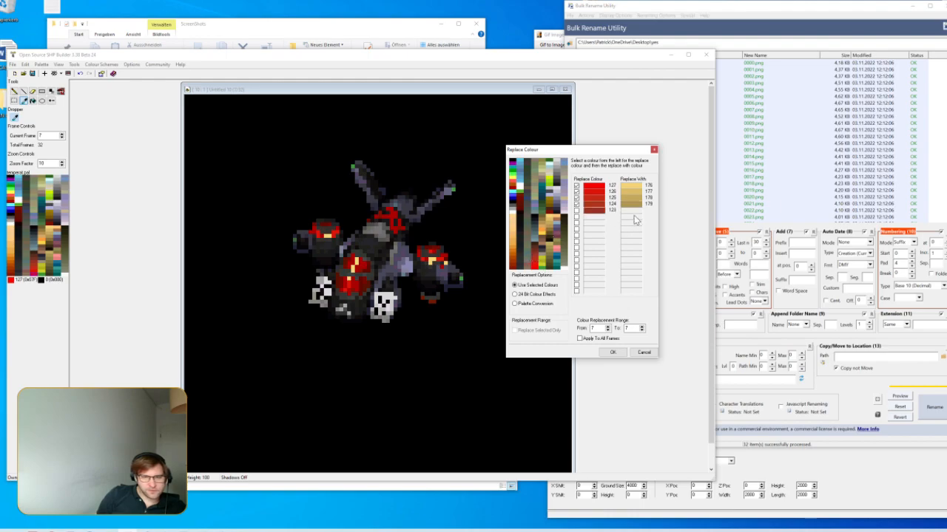
{"action": "left_click", "coordinate": [552, 233]}
Map reds 122, 121 and 120 to colours 181, 182 and 183, and apply the whole replacement list to all frames
{"action": "left_click", "coordinate": [538, 261]}
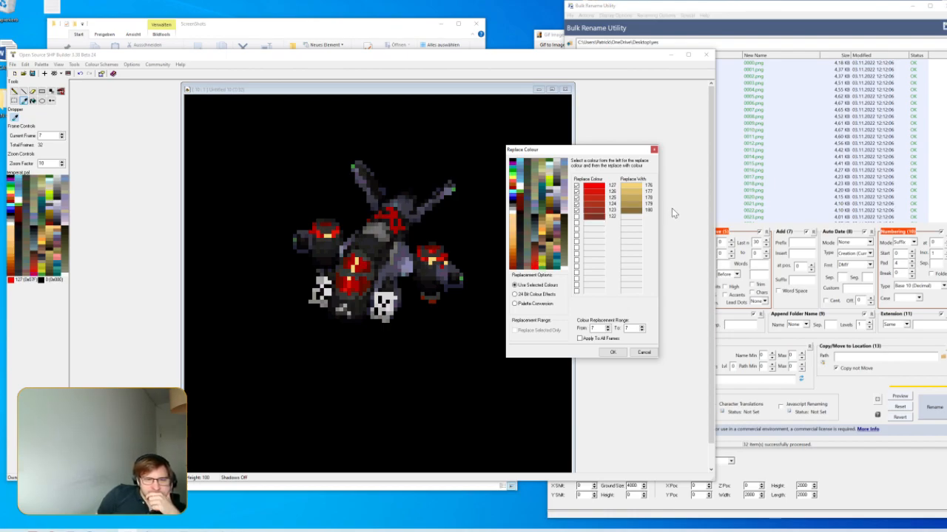
{"action": "left_click", "coordinate": [551, 238]}
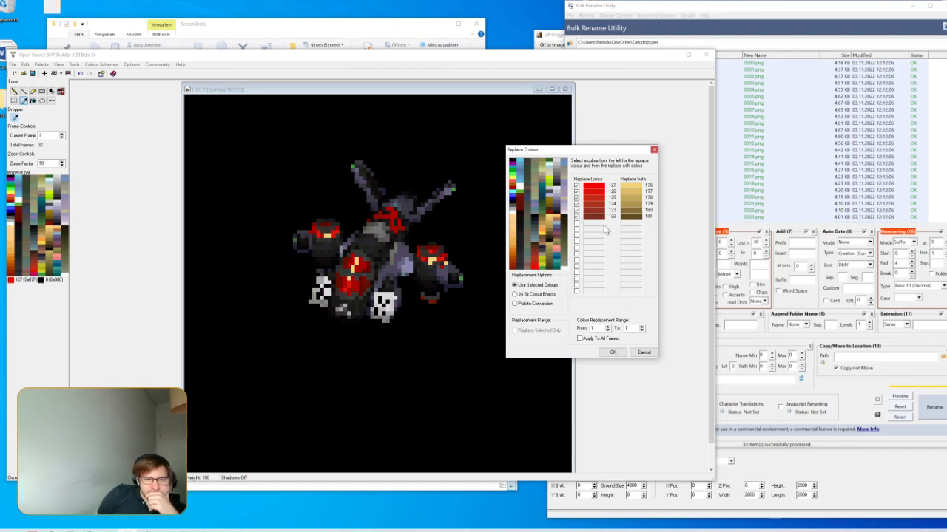
{"action": "left_click", "coordinate": [534, 253]}
{"action": "left_click", "coordinate": [551, 245]}
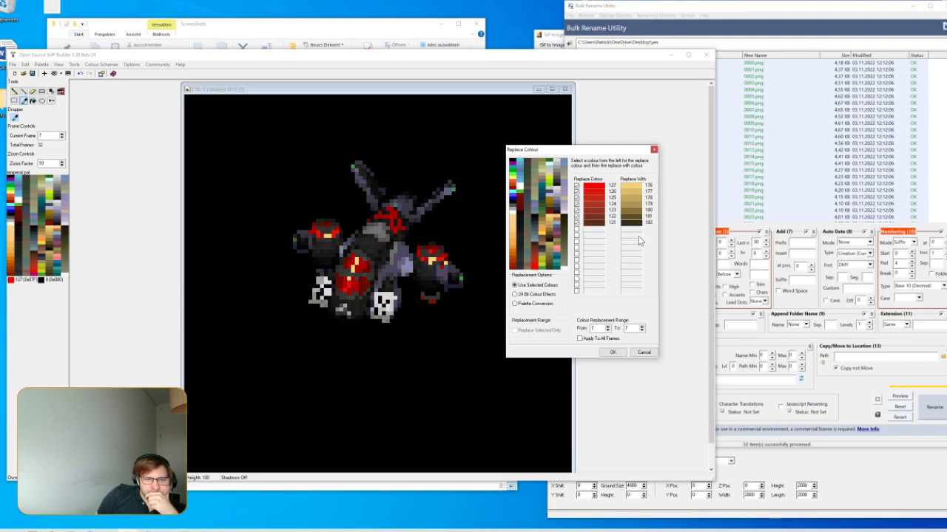
{"action": "left_click", "coordinate": [538, 253]}
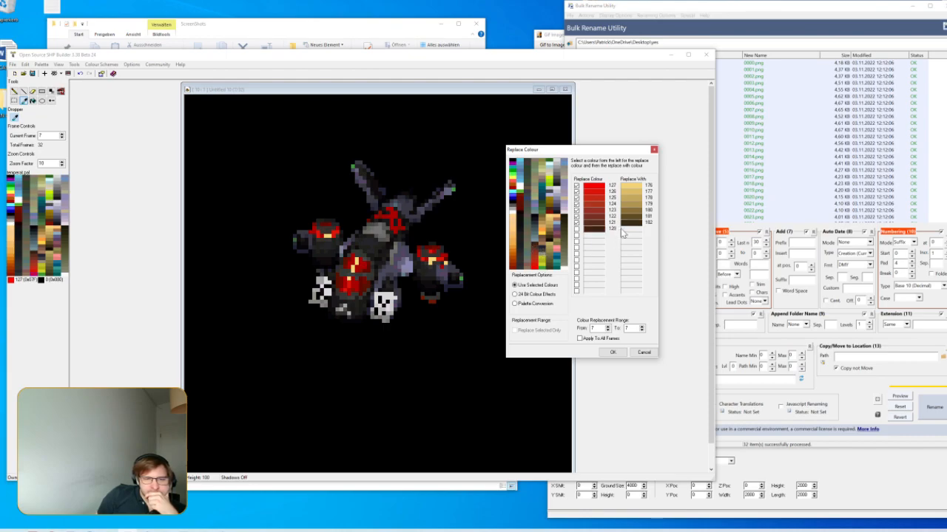
{"action": "left_click", "coordinate": [552, 245]}
{"action": "left_click", "coordinate": [580, 337]}
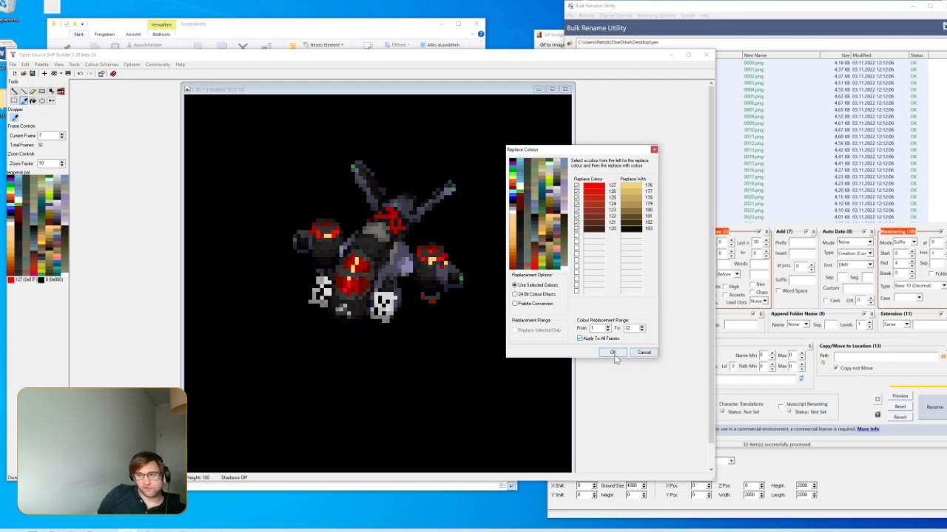
{"action": "left_click", "coordinate": [612, 353]}
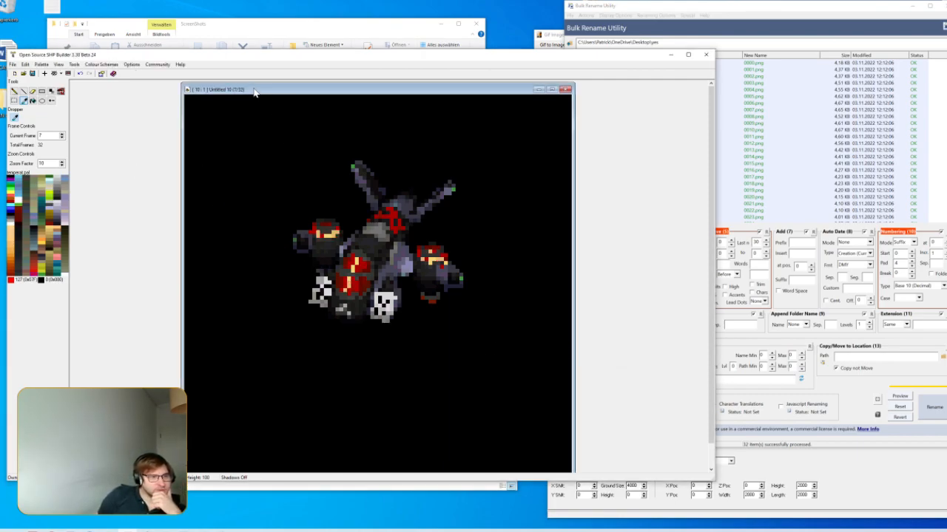
Sample the remaining red below the helicopter's rotor with the Dropper and replace it with a colour from the gold range
{"action": "left_click_drag", "start_coordinate": [256, 89], "coordinate": [262, 89]}
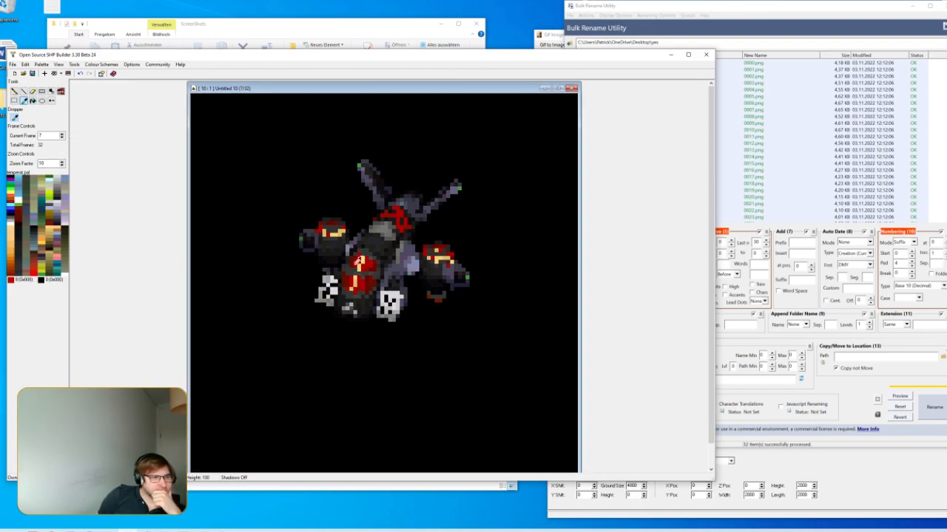
{"action": "left_click", "coordinate": [398, 214]}
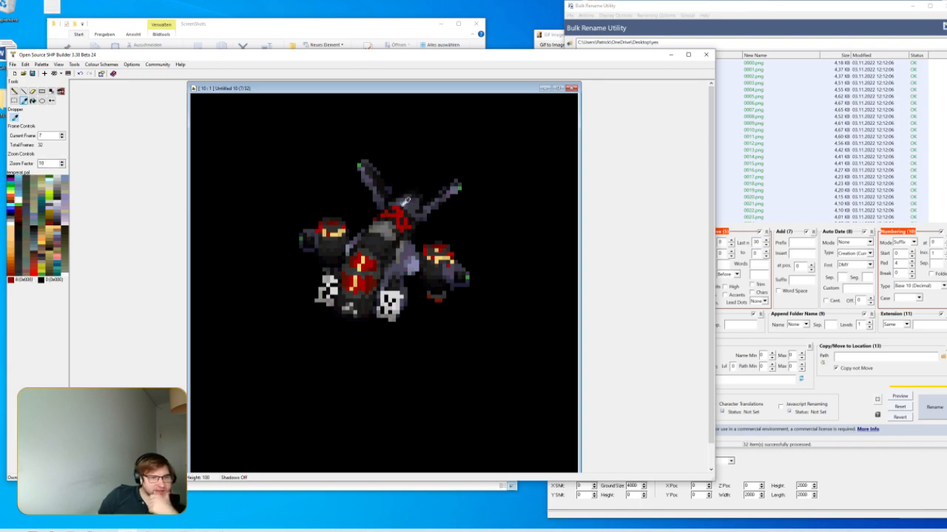
{"action": "key", "text": "ctrl+r"}
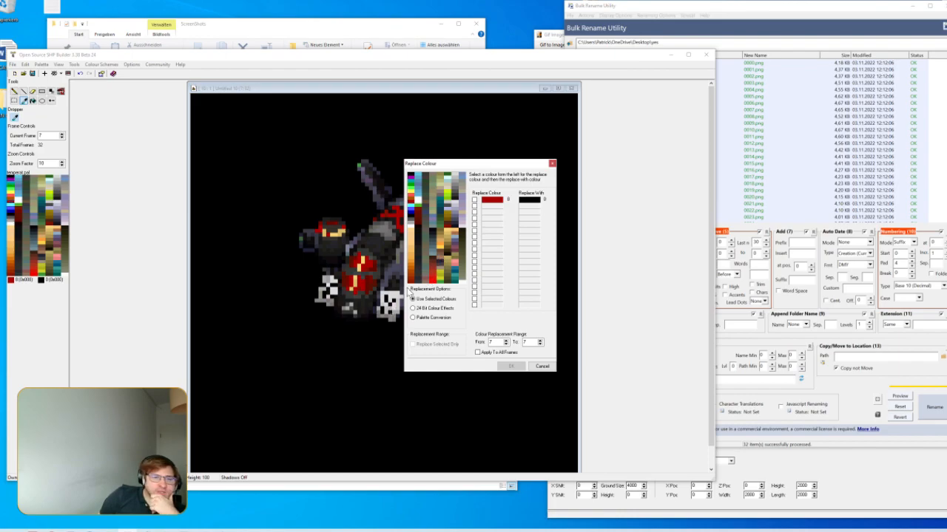
{"action": "left_click", "coordinate": [435, 271]}
{"action": "left_click", "coordinate": [437, 275]}
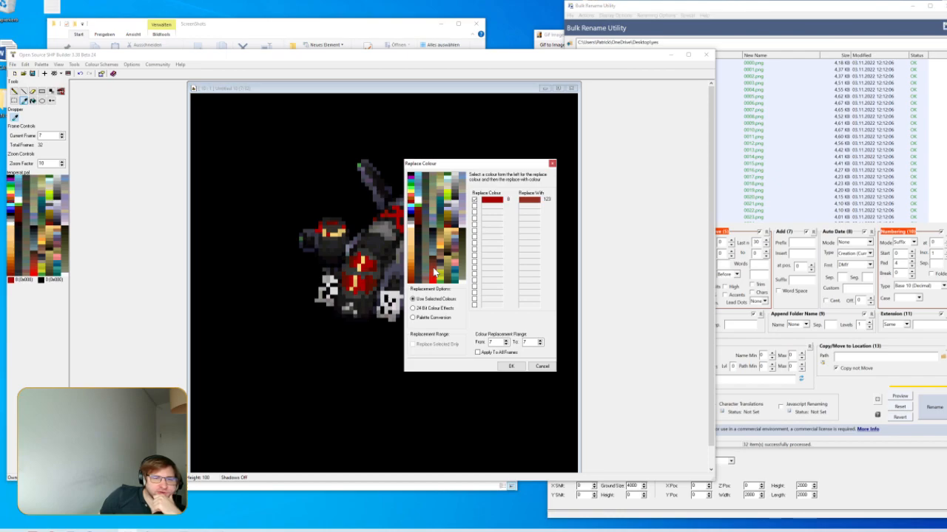
{"action": "left_click", "coordinate": [446, 250]}
{"action": "left_click", "coordinate": [510, 366]}
Sample the dark red, colour 46, on the helicopter's body and replace it with colour 182 in all frames
{"action": "left_click", "coordinate": [376, 263]}
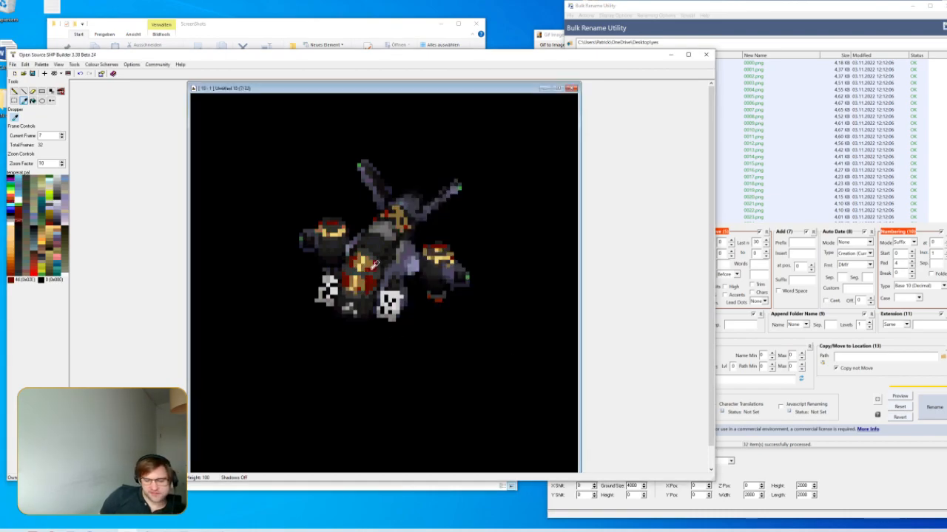
{"action": "key", "text": "ctrl+r"}
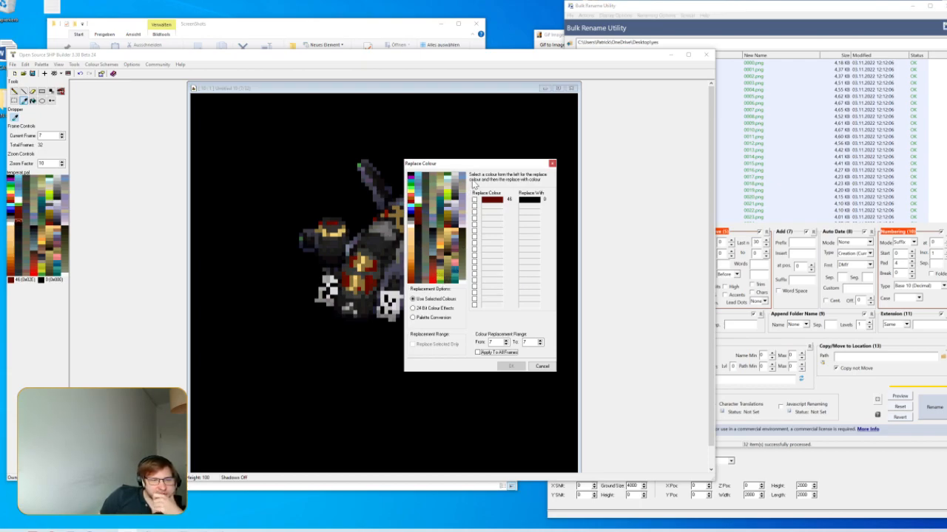
{"action": "left_click_drag", "start_coordinate": [488, 164], "coordinate": [570, 157]}
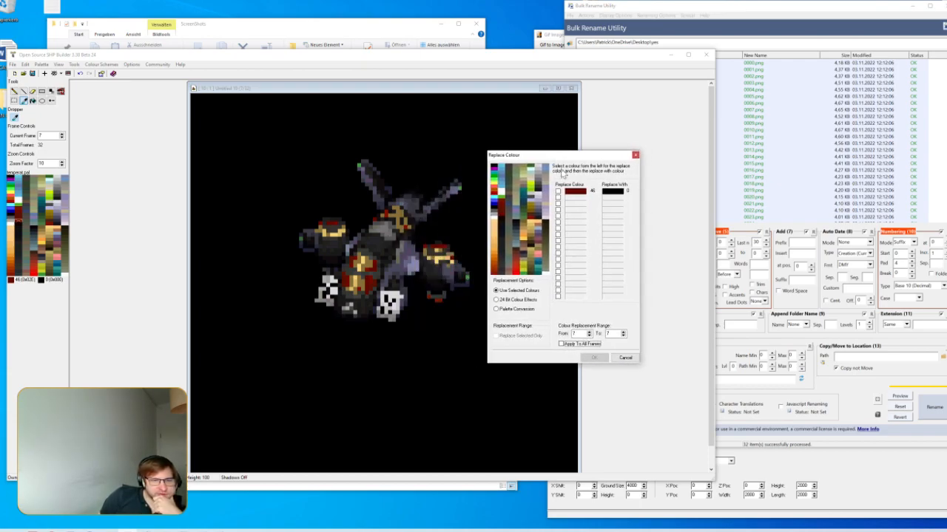
{"action": "left_click", "coordinate": [520, 261]}
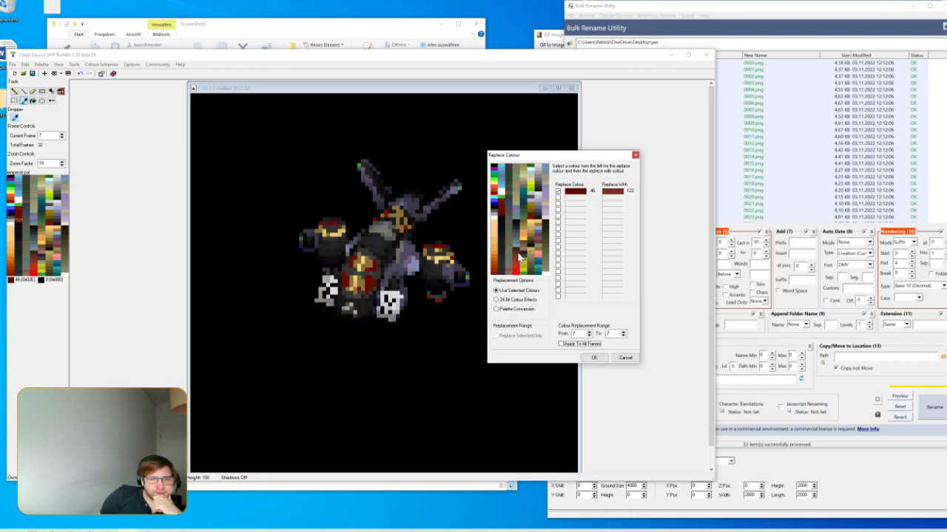
{"action": "left_click", "coordinate": [535, 247]}
{"action": "left_click", "coordinate": [560, 344]}
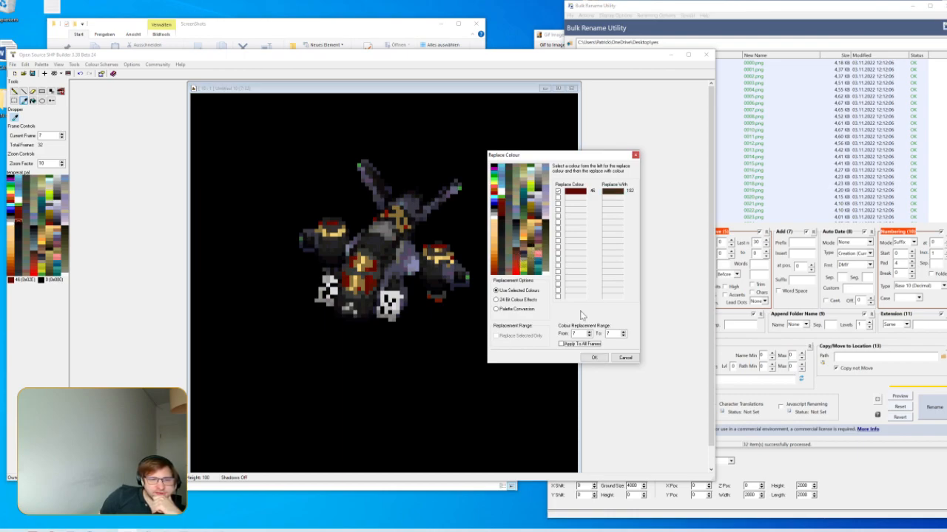
{"action": "left_click", "coordinate": [594, 358]}
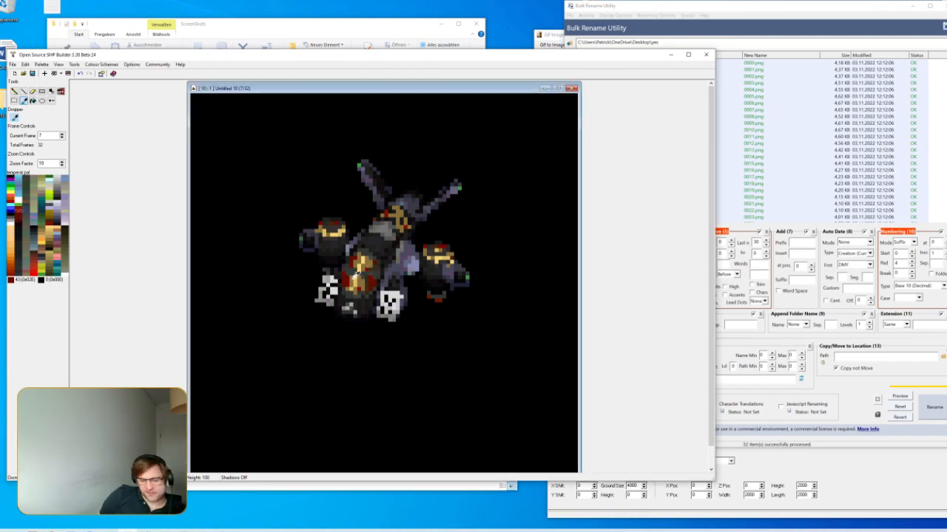
Replace the helicopter's red colour 43 with colour 181 in all frames
{"action": "key", "text": "ctrl+r"}
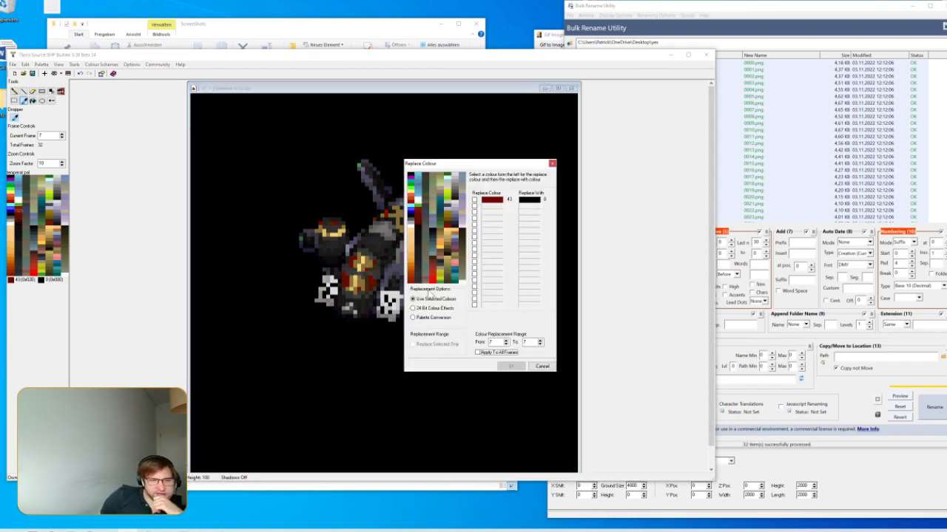
{"action": "left_click", "coordinate": [434, 267]}
{"action": "left_click", "coordinate": [433, 259]}
{"action": "left_click", "coordinate": [433, 263]}
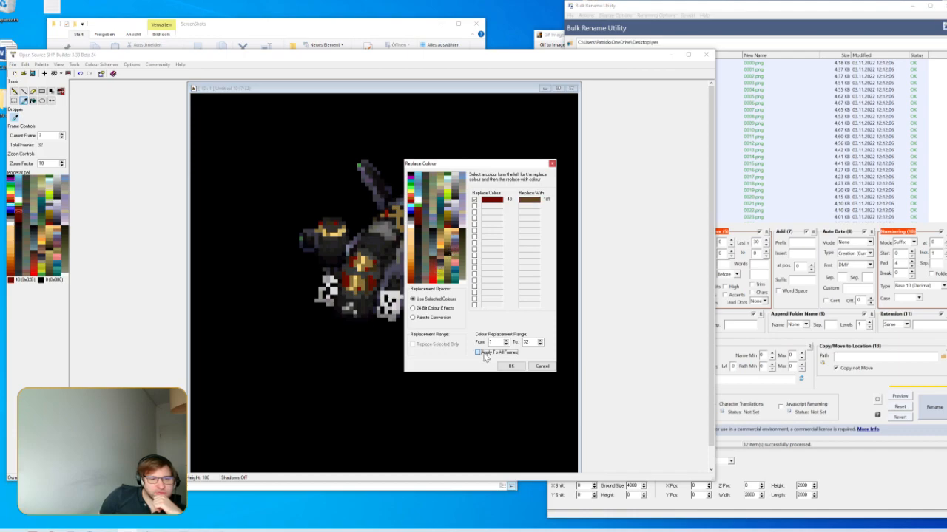
{"action": "left_click", "coordinate": [510, 366]}
Sample dark red colour 45 on the lower body and replace it with a dark shade from the gold range
{"action": "left_click", "coordinate": [374, 283]}
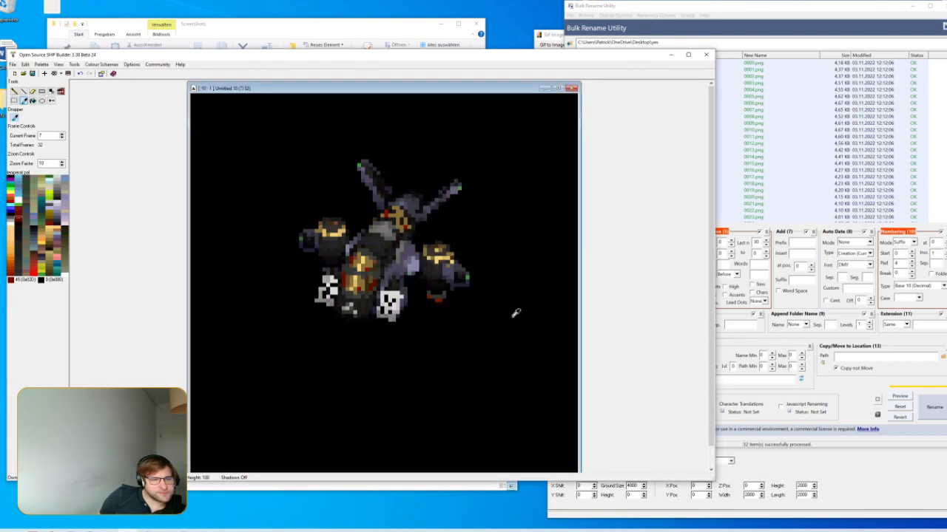
{"action": "key", "text": "ctrl+r"}
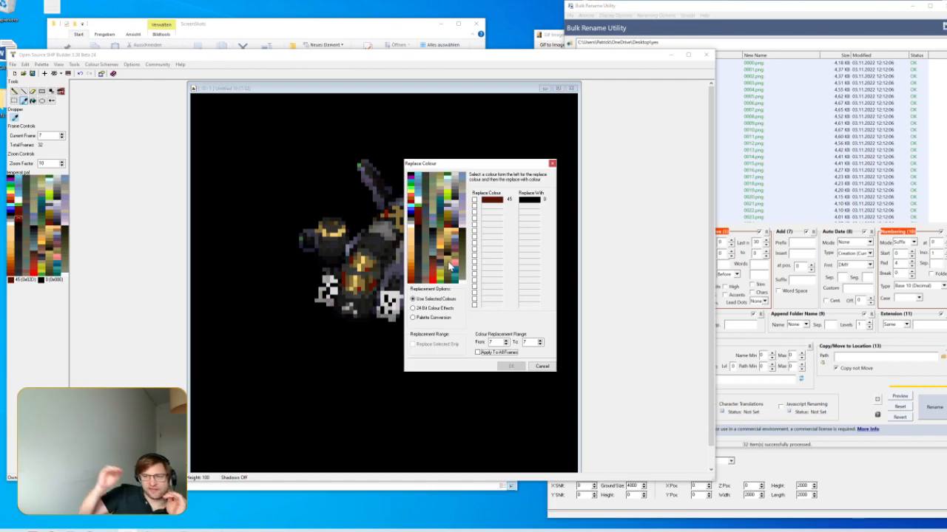
{"action": "left_click_drag", "start_coordinate": [470, 164], "coordinate": [531, 155]}
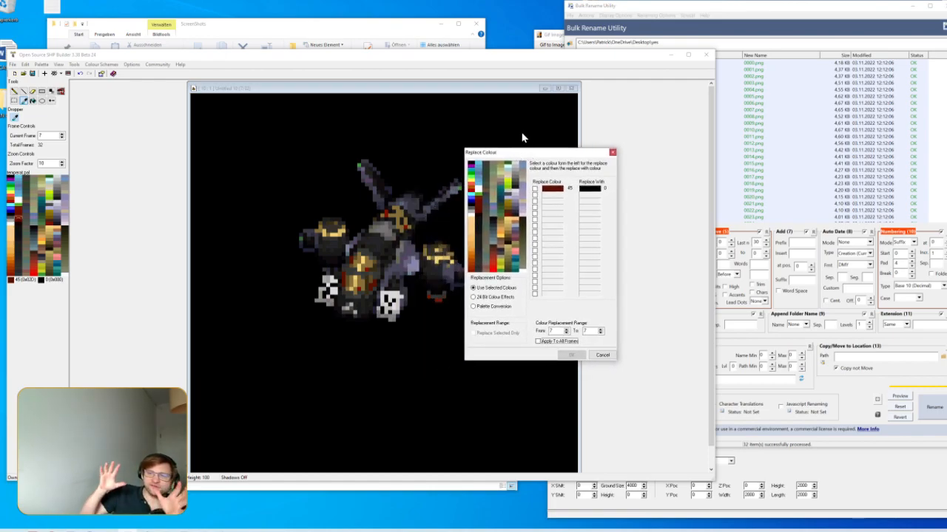
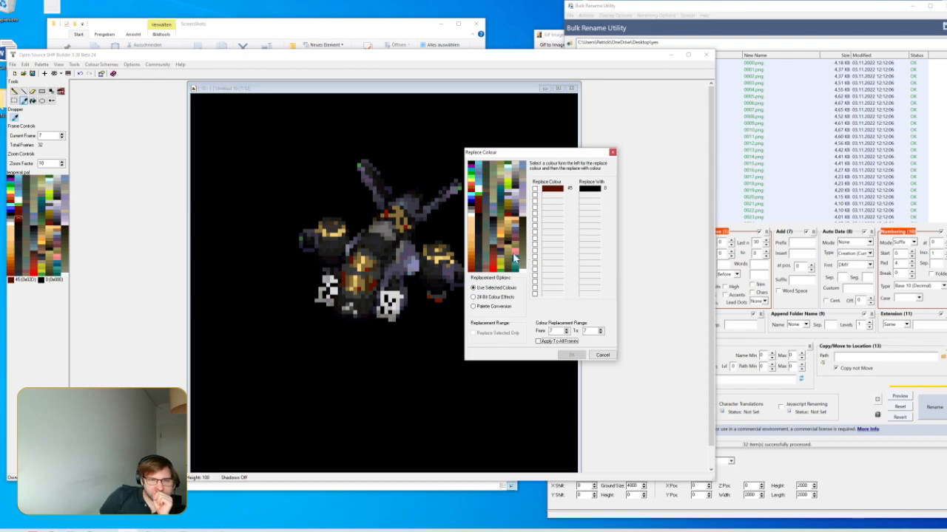
{"action": "left_click", "coordinate": [495, 255]}
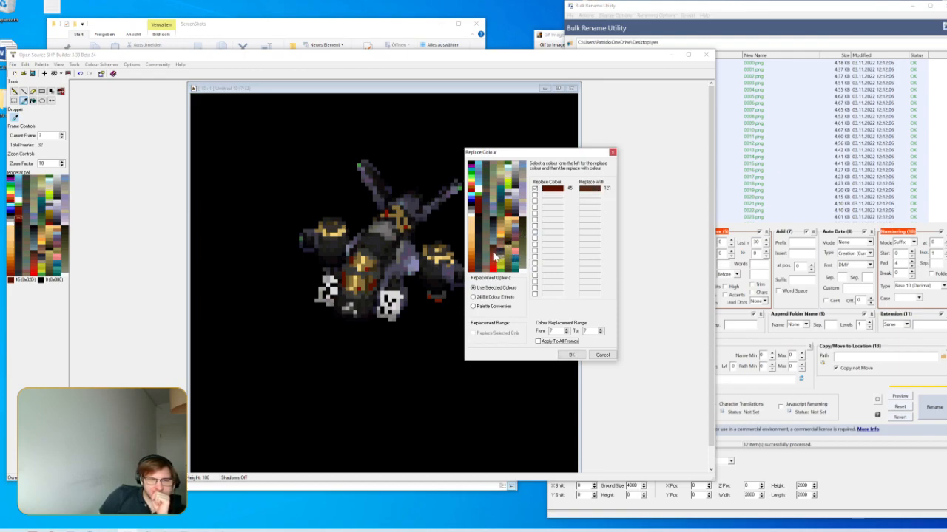
{"action": "left_click", "coordinate": [491, 251]}
{"action": "left_click", "coordinate": [570, 355]}
Sample the leftover red, colour 175, on the helicopter and replace it with colour 181
{"action": "left_click", "coordinate": [370, 263]}
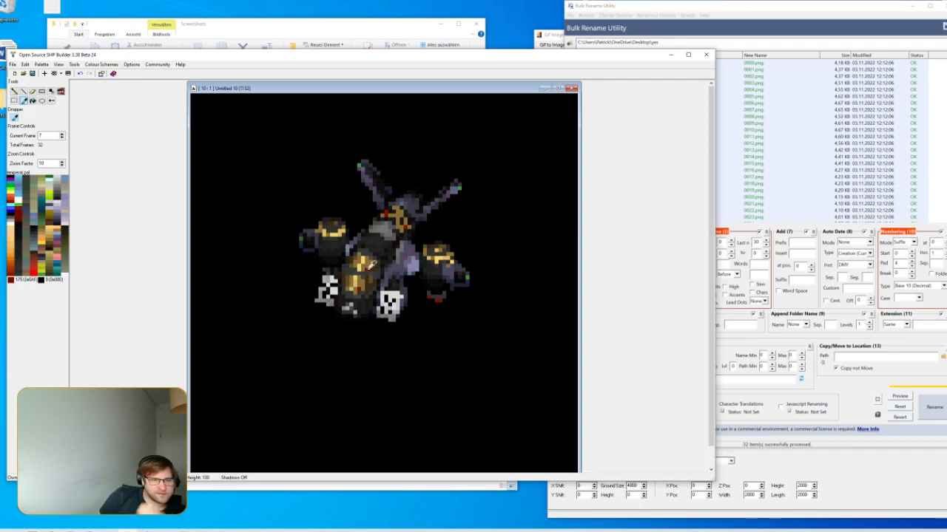
{"action": "key", "text": "ctrl+r"}
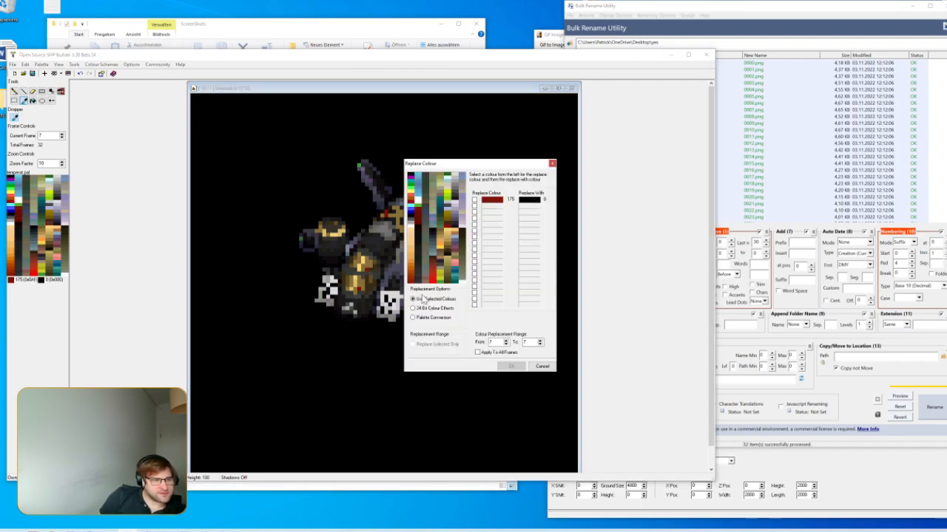
{"action": "left_click", "coordinate": [434, 270]}
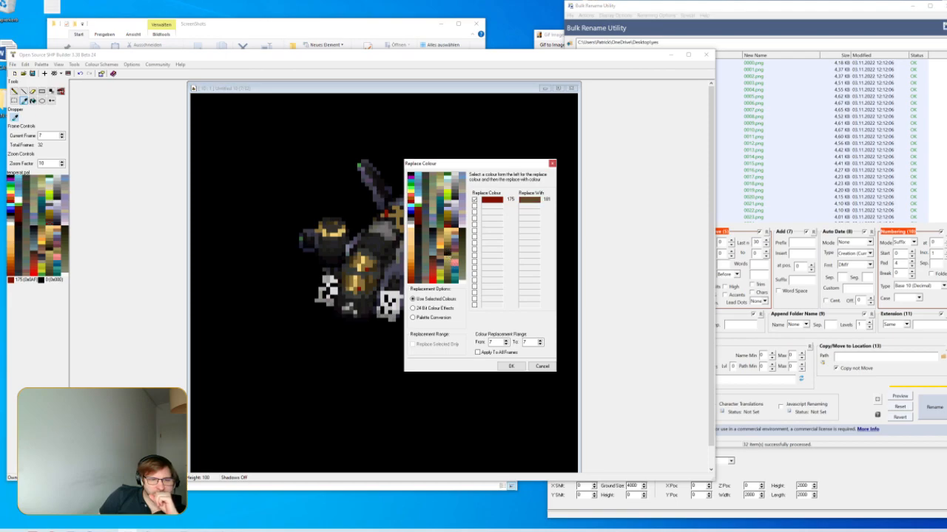
{"action": "left_click", "coordinate": [511, 366]}
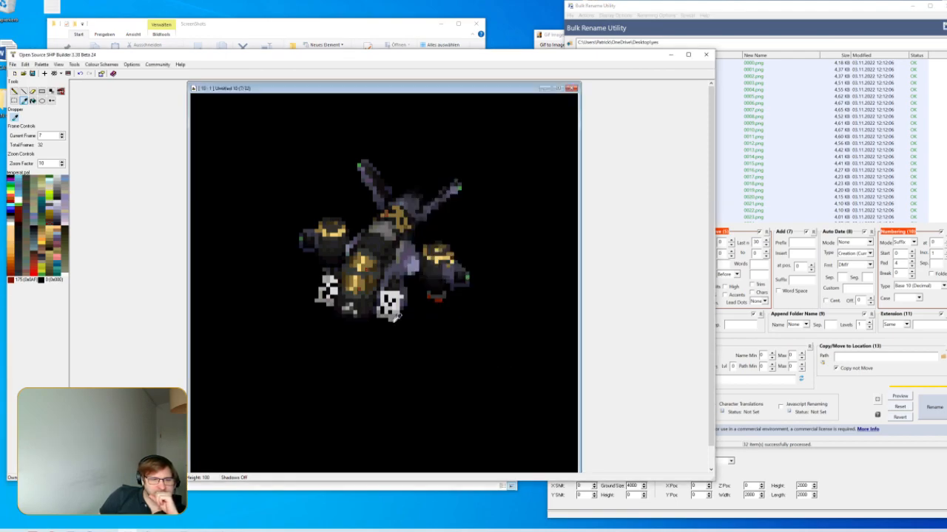
Sample red colour 42 at the underside of the helicopter's side pod and replace it with colour 181
{"action": "left_click", "coordinate": [441, 298]}
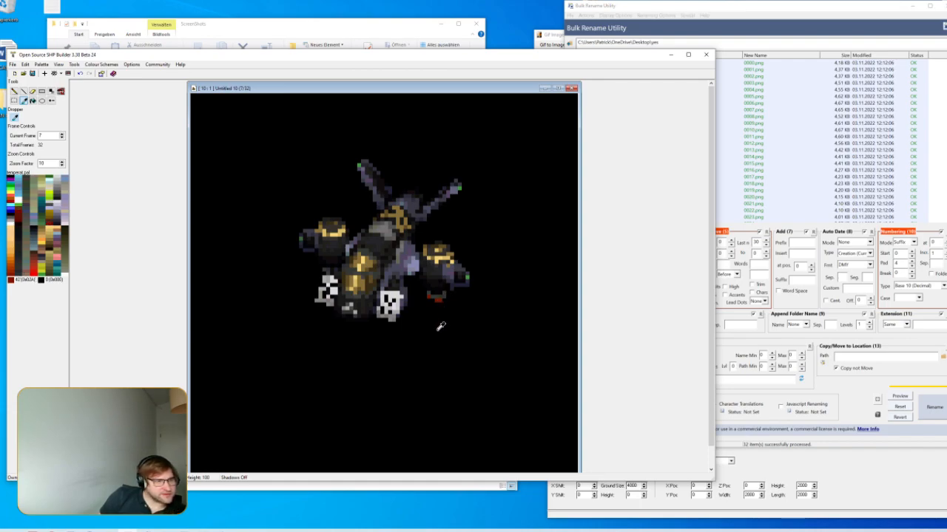
{"action": "key", "text": "ctrl+r"}
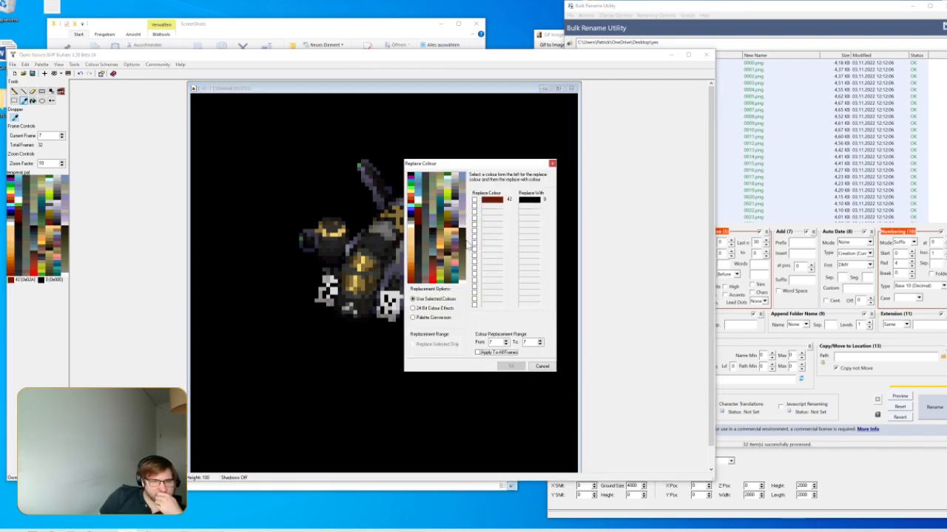
{"action": "left_click", "coordinate": [433, 270]}
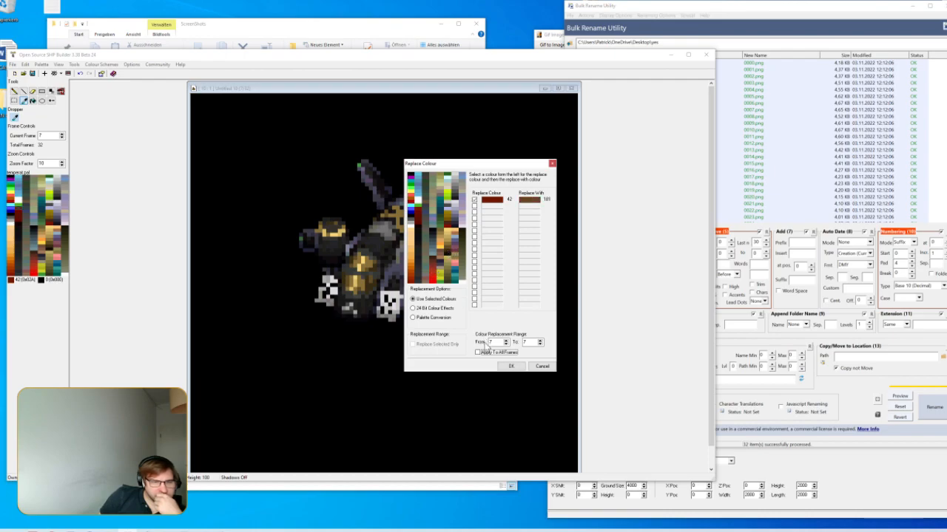
{"action": "left_click", "coordinate": [510, 367]}
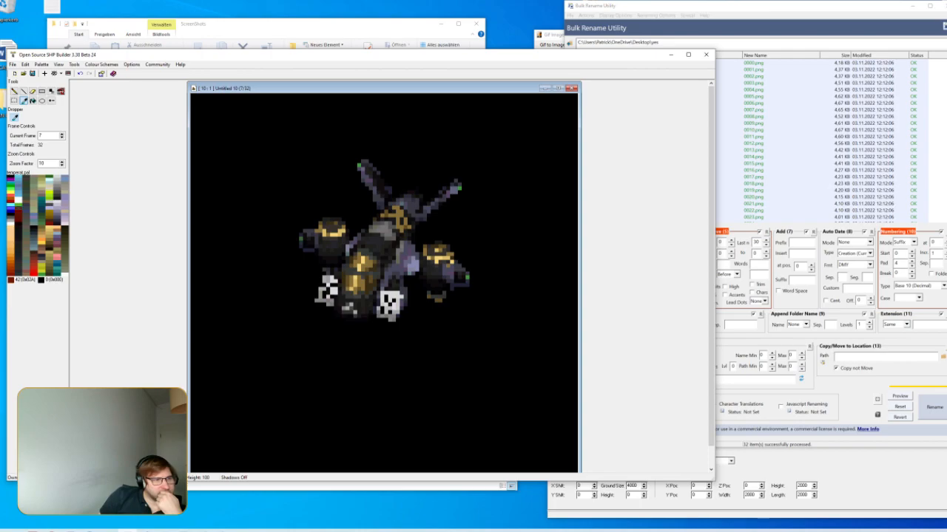
Sample the orange-red colour 30 under the side pod in frame 11 and replace it with colour 180 in all frames
{"action": "left_click", "coordinate": [62, 135]}
{"action": "left_click_drag", "start_coordinate": [62, 137], "coordinate": [62, 138]}
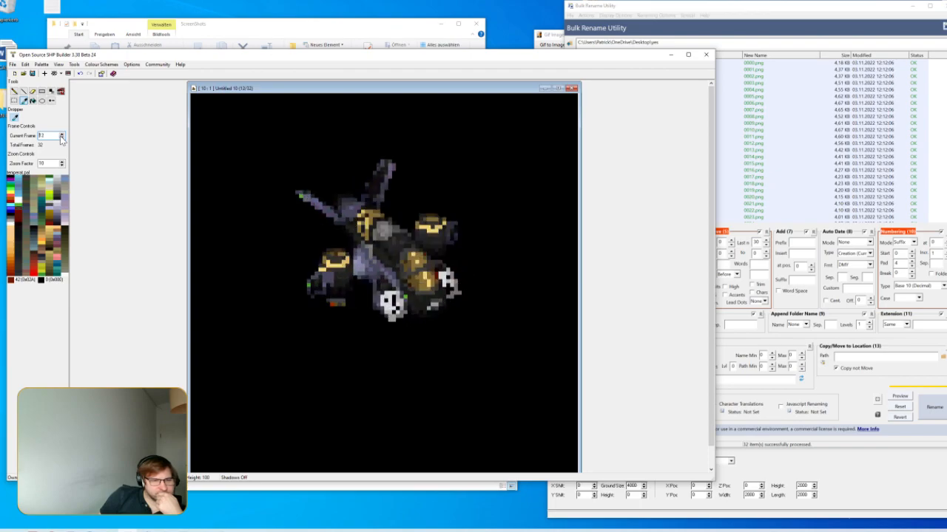
{"action": "left_click", "coordinate": [62, 139]}
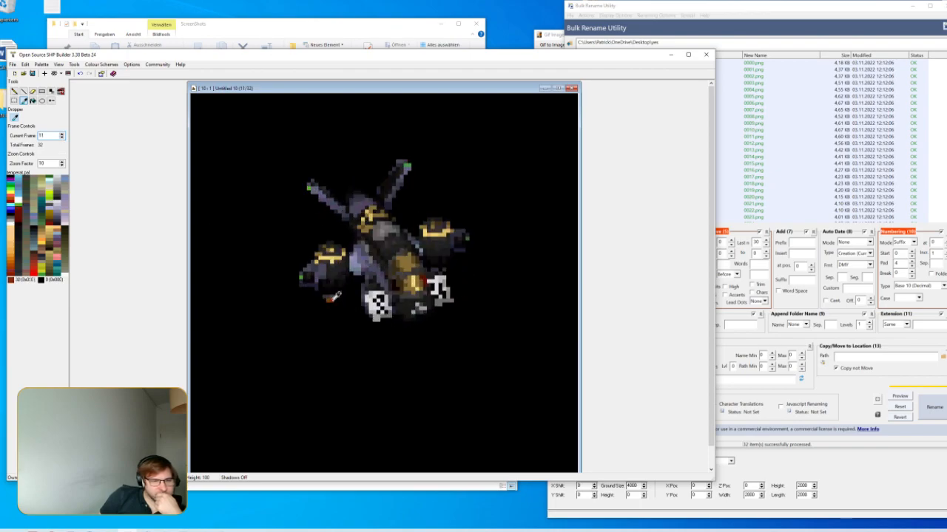
{"action": "key", "text": "ctrl+r"}
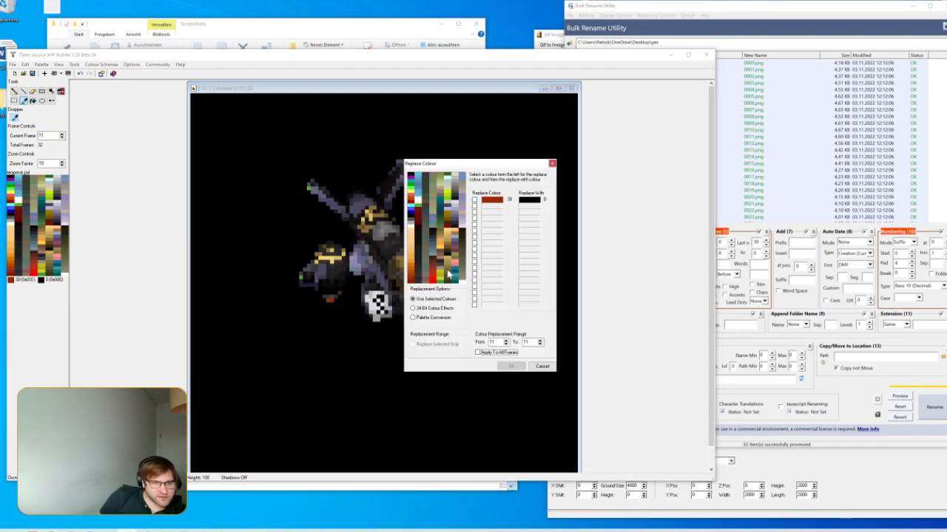
{"action": "left_click", "coordinate": [434, 271]}
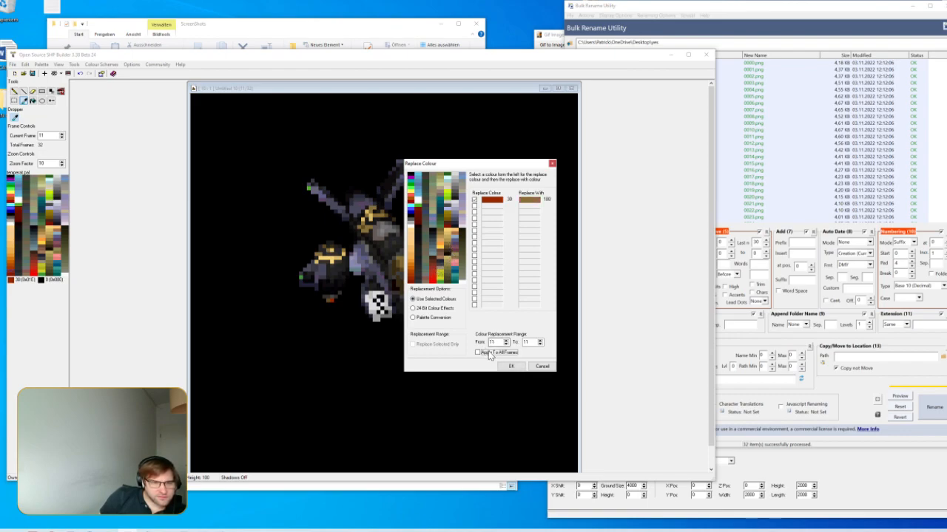
{"action": "left_click", "coordinate": [511, 366]}
Sample the leftover dark red colour 45 on the helicopter's nose and replace it with colour 182 in all frames
{"action": "left_click", "coordinate": [425, 279]}
{"action": "key", "text": "ctrl+r"}
{"action": "left_click", "coordinate": [433, 264]}
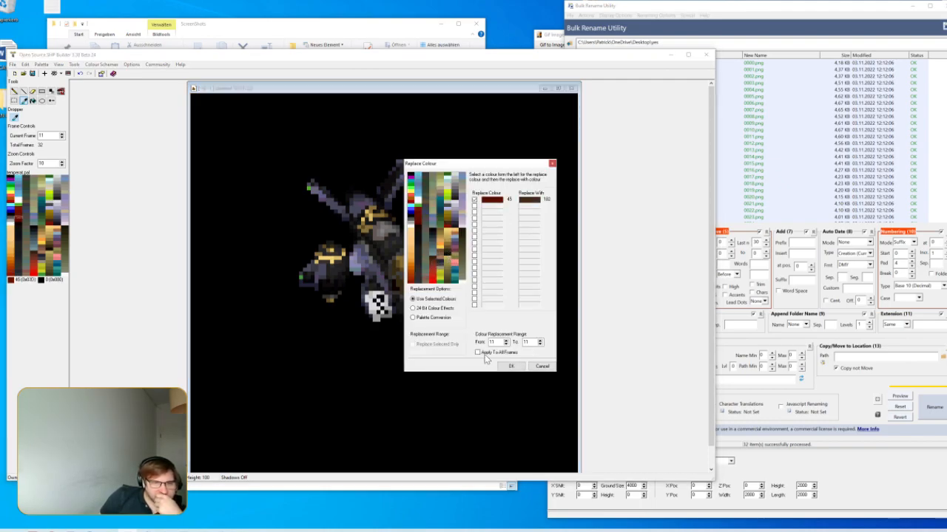
{"action": "left_click", "coordinate": [511, 366]}
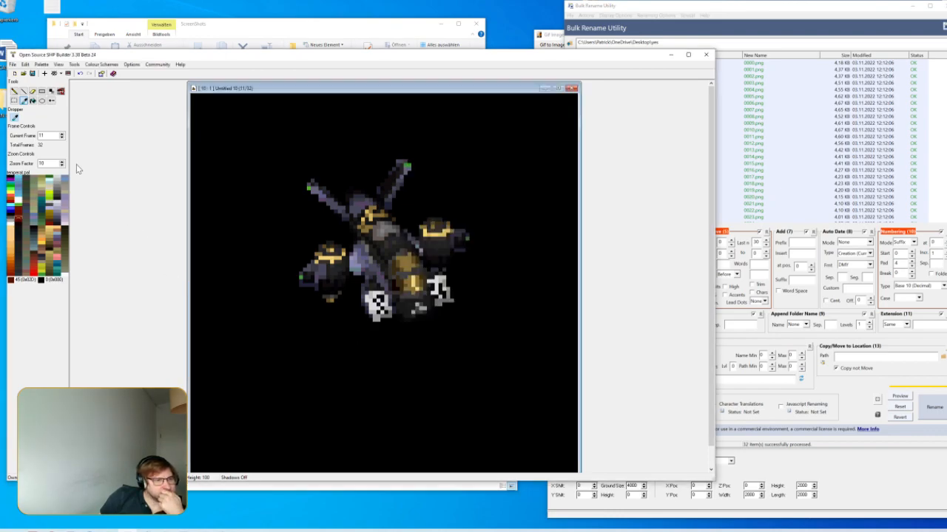
Go through the frames to frame 15 and sample the orange pixel, colour 7, at the underside of the side pod
{"action": "left_click", "coordinate": [63, 137]}
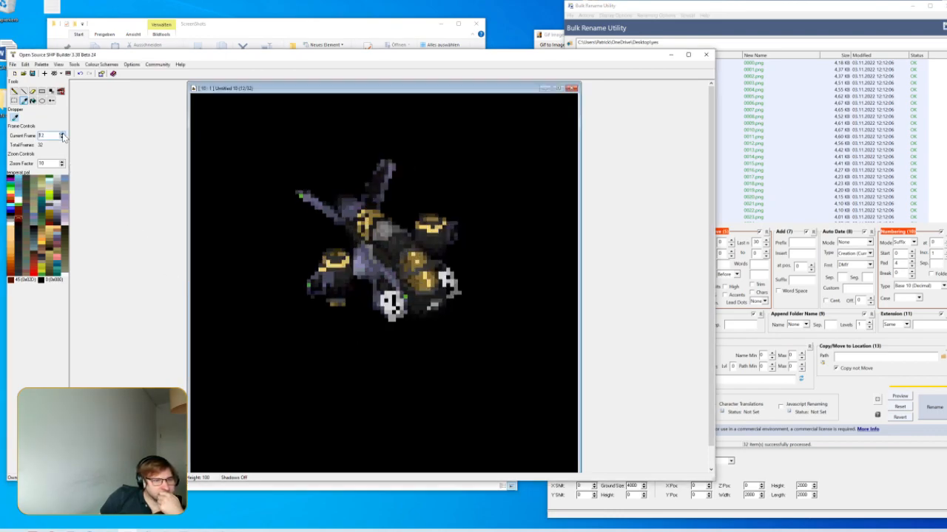
{"action": "left_click", "coordinate": [63, 137]}
{"action": "left_click", "coordinate": [63, 137]}
{"action": "left_click", "coordinate": [63, 137]}
{"action": "left_click", "coordinate": [63, 138]}
{"action": "left_click", "coordinate": [63, 138]}
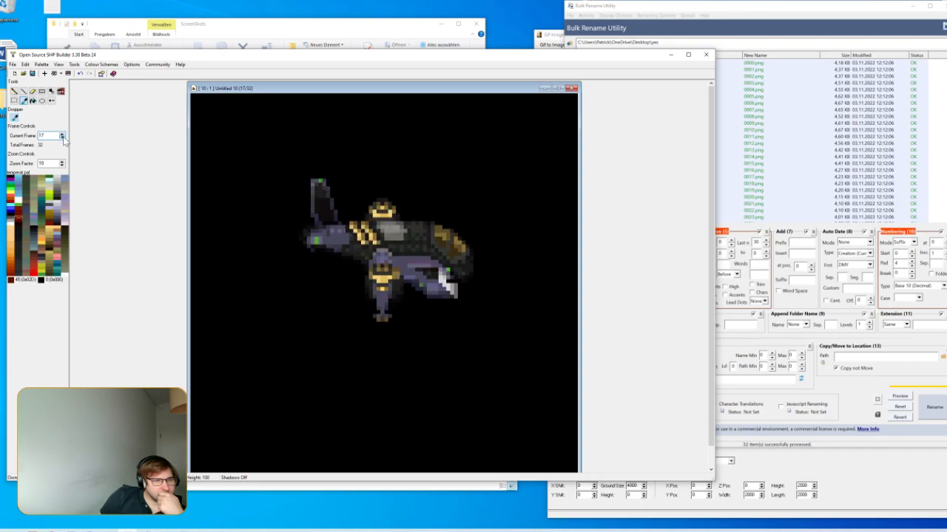
{"action": "left_click", "coordinate": [63, 139]}
{"action": "left_click", "coordinate": [63, 139]}
{"action": "left_click", "coordinate": [363, 318]}
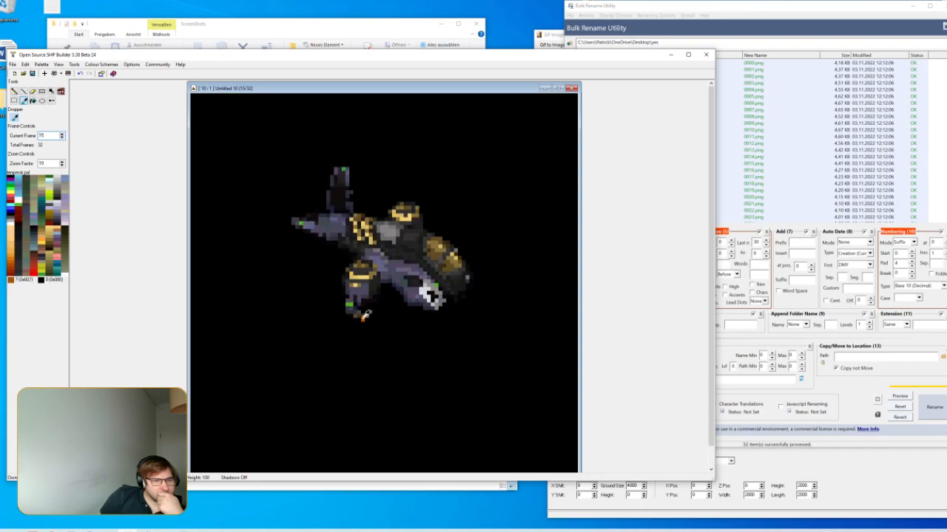
{"action": "left_click", "coordinate": [363, 318]}
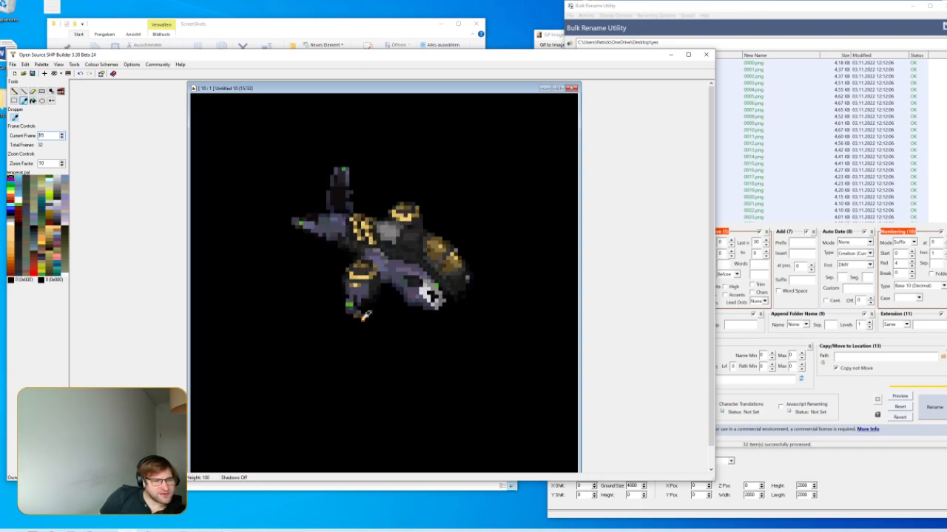
{"action": "left_click", "coordinate": [363, 319]}
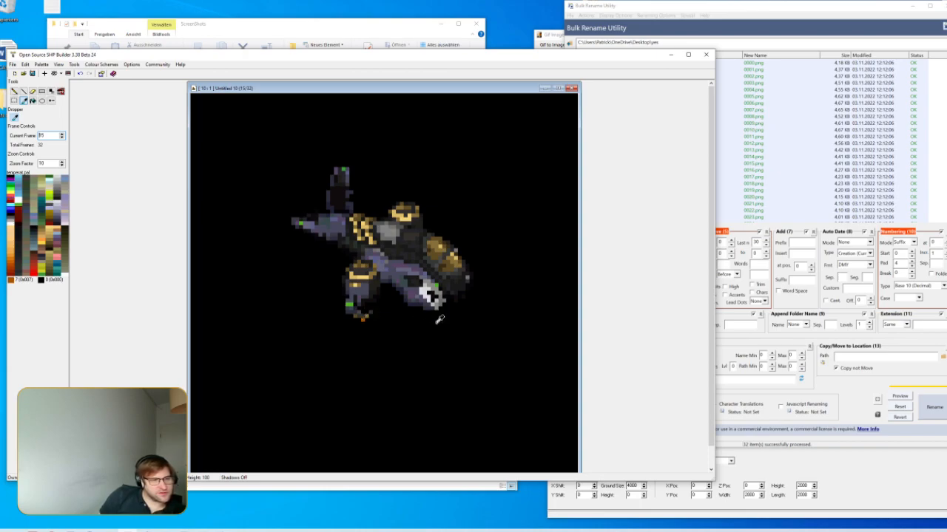
Step through the animation frames up to frame 27, checking the helicopter for leftover red and orange pixels
{"action": "left_click", "coordinate": [62, 135]}
{"action": "left_click", "coordinate": [63, 135]}
{"action": "left_click", "coordinate": [62, 134]}
{"action": "left_click", "coordinate": [62, 135]}
{"action": "left_click", "coordinate": [62, 135]}
{"action": "left_click", "coordinate": [62, 135]}
{"action": "left_click", "coordinate": [63, 134]}
{"action": "left_click", "coordinate": [62, 135]}
{"action": "left_click", "coordinate": [62, 135]}
{"action": "left_click", "coordinate": [63, 134]}
{"action": "left_click", "coordinate": [62, 134]}
{"action": "left_click", "coordinate": [63, 134]}
{"action": "left_click", "coordinate": [62, 134]}
{"action": "left_click", "coordinate": [62, 135]}
{"action": "left_click", "coordinate": [62, 135]}
{"action": "left_click", "coordinate": [62, 134]}
{"action": "left_click", "coordinate": [62, 135]}
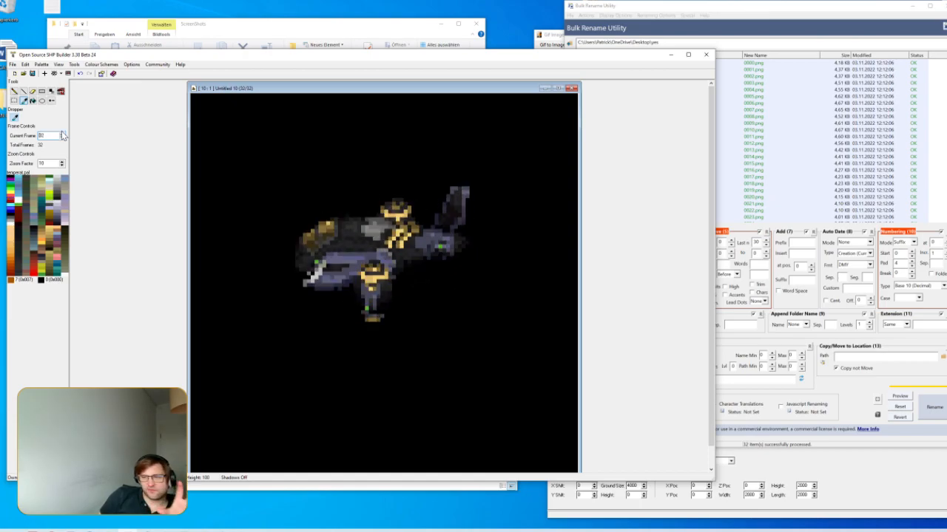
{"action": "left_click", "coordinate": [62, 135]}
{"action": "left_click", "coordinate": [62, 135]}
{"action": "left_click", "coordinate": [62, 134]}
{"action": "left_click", "coordinate": [62, 135]}
{"action": "left_click", "coordinate": [62, 135]}
{"action": "left_click", "coordinate": [62, 135]}
{"action": "left_click", "coordinate": [62, 135]}
{"action": "left_click", "coordinate": [62, 134]}
{"action": "left_click", "coordinate": [62, 135]}
{"action": "left_click", "coordinate": [63, 134]}
{"action": "left_click", "coordinate": [62, 135]}
{"action": "left_click", "coordinate": [62, 134]}
{"action": "left_click", "coordinate": [62, 134]}
{"action": "left_click", "coordinate": [62, 135]}
{"action": "left_click", "coordinate": [62, 135]}
{"action": "left_click", "coordinate": [62, 134]}
{"action": "left_click", "coordinate": [62, 135]}
{"action": "left_click", "coordinate": [62, 135]}
{"action": "left_click", "coordinate": [63, 134]}
{"action": "left_click", "coordinate": [62, 134]}
{"action": "left_click", "coordinate": [62, 135]}
{"action": "left_click", "coordinate": [62, 134]}
{"action": "left_click", "coordinate": [62, 134]}
{"action": "left_click", "coordinate": [62, 135]}
{"action": "left_click", "coordinate": [62, 134]}
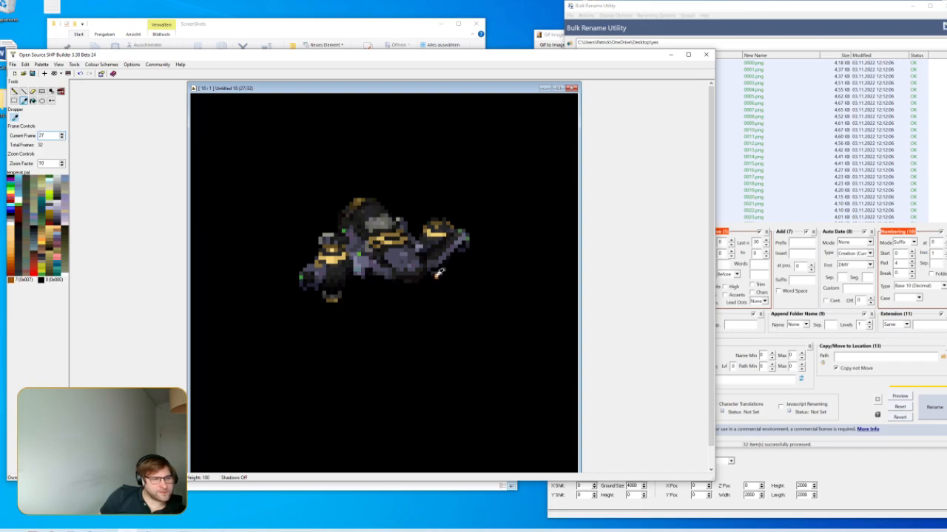
Replace the sampled orange colour 7 with a shade from the gold range
{"action": "key", "text": "ctrl+r"}
{"action": "left_click", "coordinate": [433, 275]}
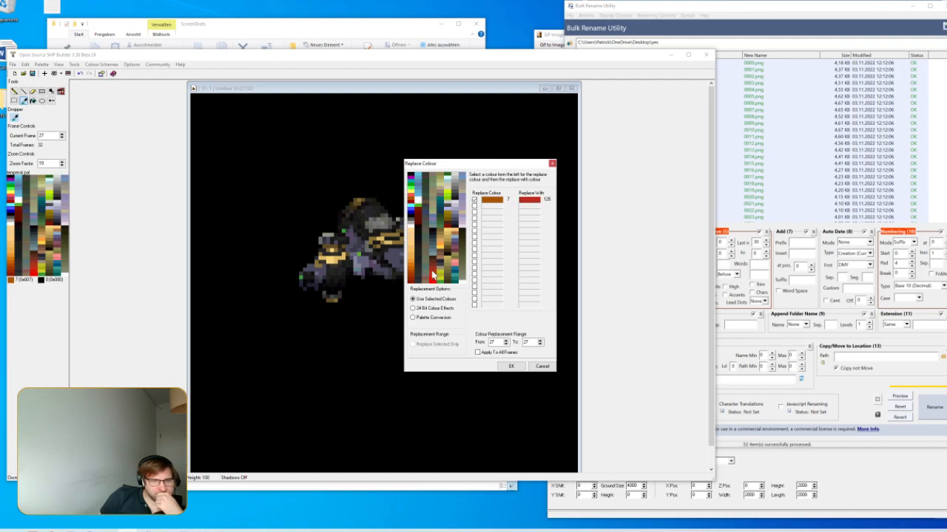
{"action": "left_click", "coordinate": [434, 275]}
{"action": "left_click", "coordinate": [511, 368]}
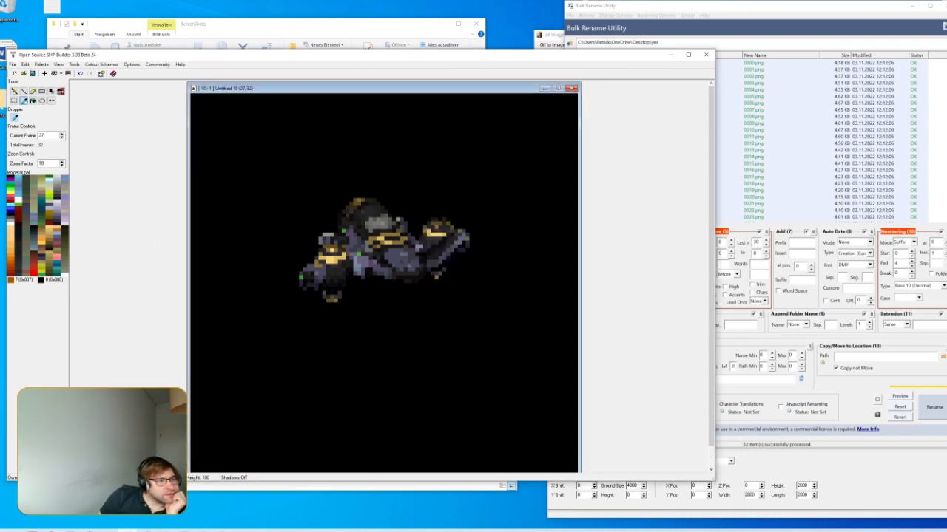
Browse the frames in both directions to check the recoloured helicopter for remaining off-range colours
{"action": "left_click", "coordinate": [62, 135]}
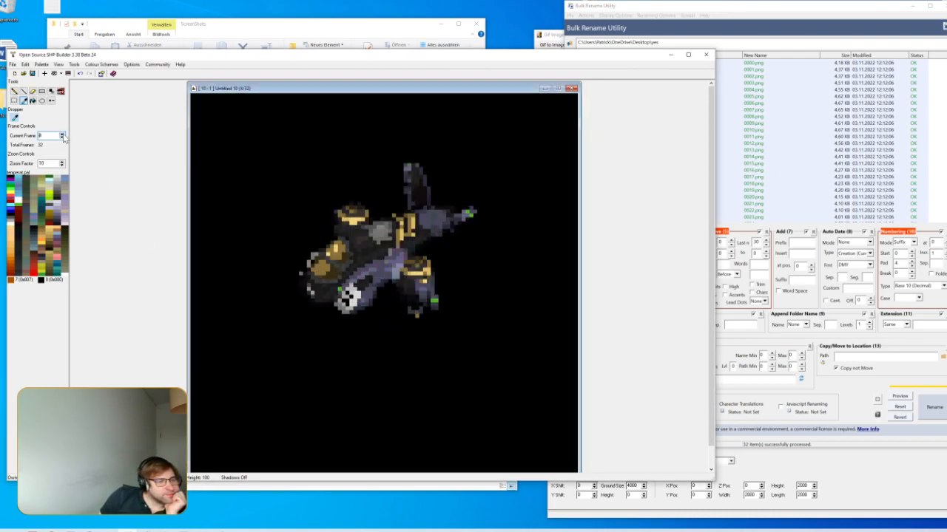
{"action": "left_click", "coordinate": [62, 135]}
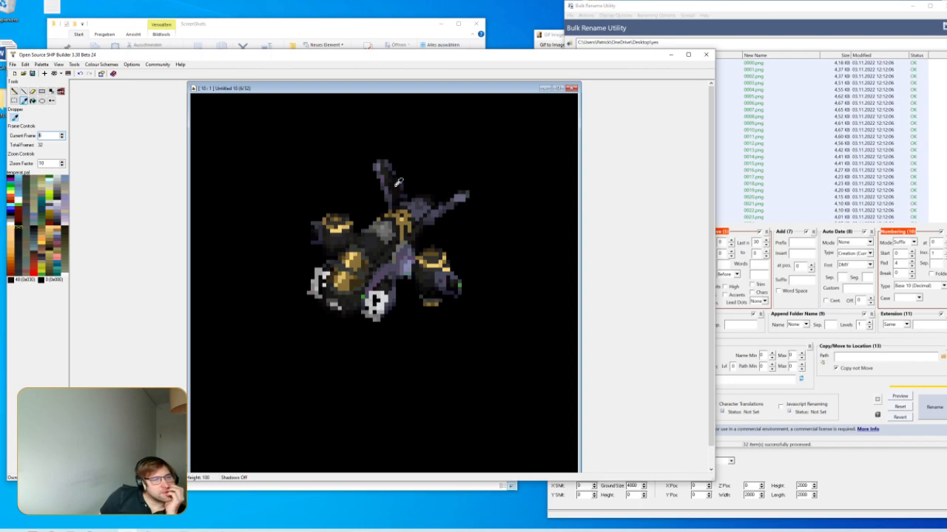
{"action": "left_click", "coordinate": [379, 249]}
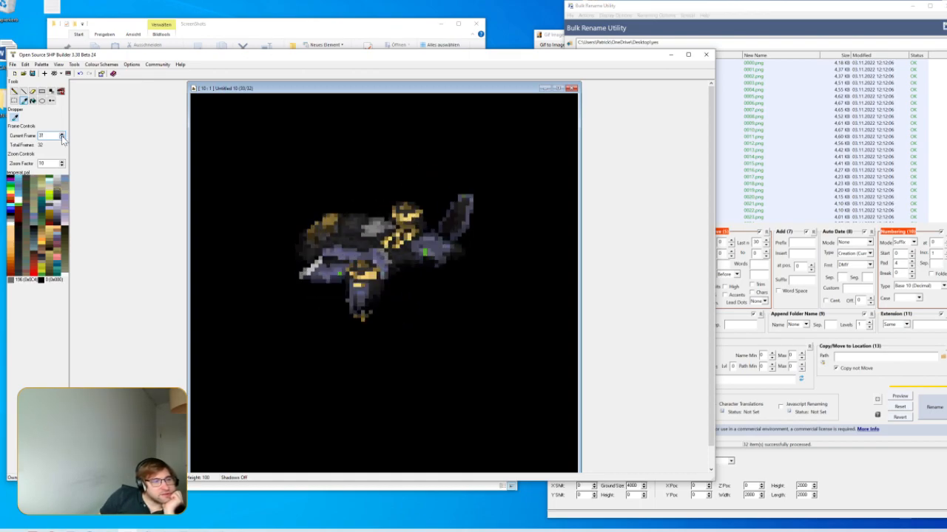
{"action": "left_click", "coordinate": [62, 139]}
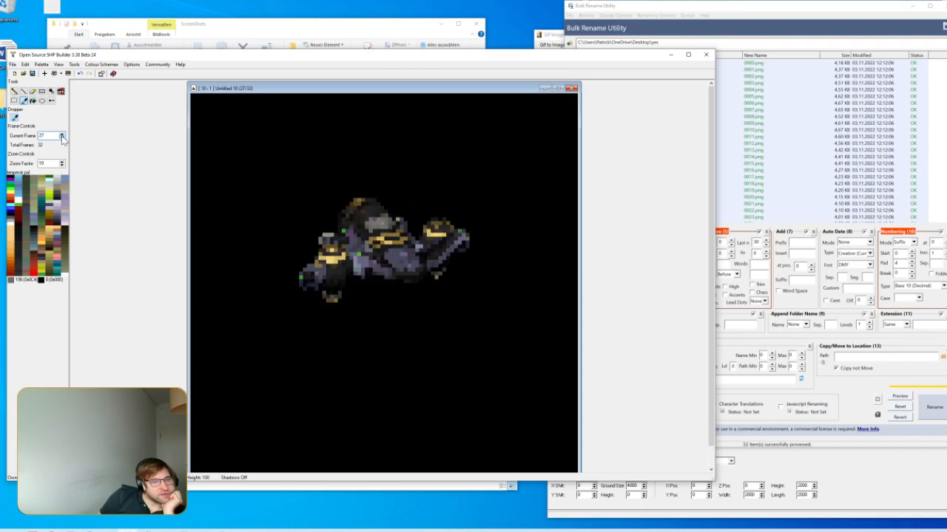
{"action": "left_click", "coordinate": [62, 140]}
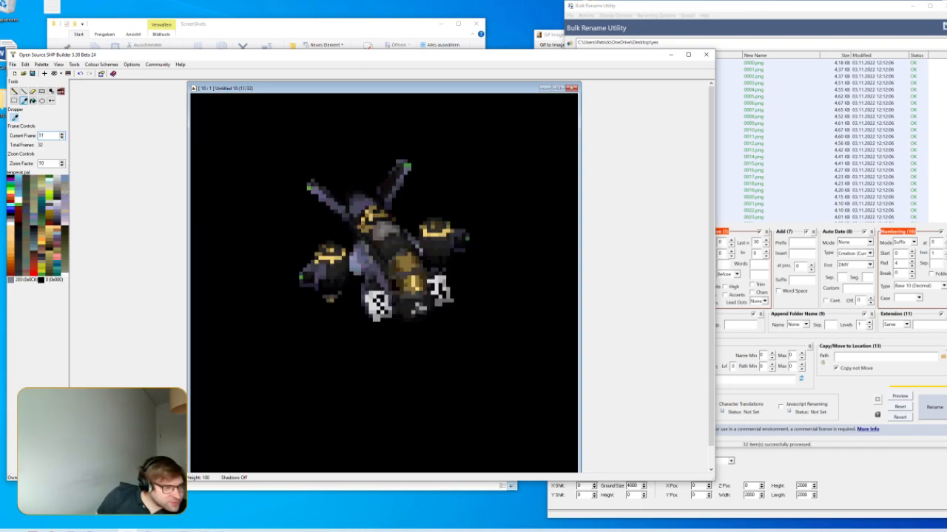
Set the zoom factor to 12 and examine the helicopter frames around frame 6
{"action": "left_click", "coordinate": [62, 161]}
{"action": "left_click", "coordinate": [63, 162]}
{"action": "left_click", "coordinate": [62, 138]}
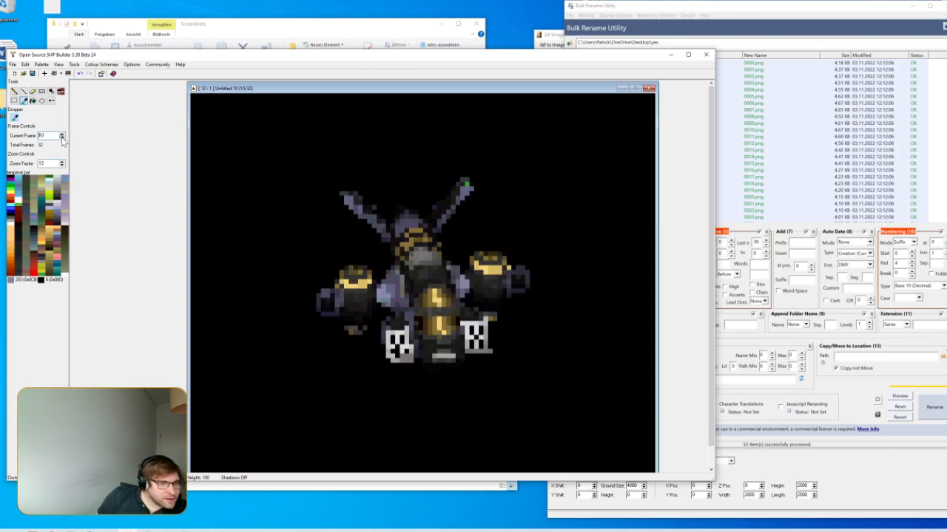
{"action": "left_click", "coordinate": [62, 138]}
{"action": "left_click", "coordinate": [62, 139]}
{"action": "left_click", "coordinate": [62, 139]}
{"action": "left_click", "coordinate": [62, 138]}
{"action": "left_click", "coordinate": [64, 135]}
{"action": "left_click", "coordinate": [64, 135]}
{"action": "left_click", "coordinate": [64, 135]}
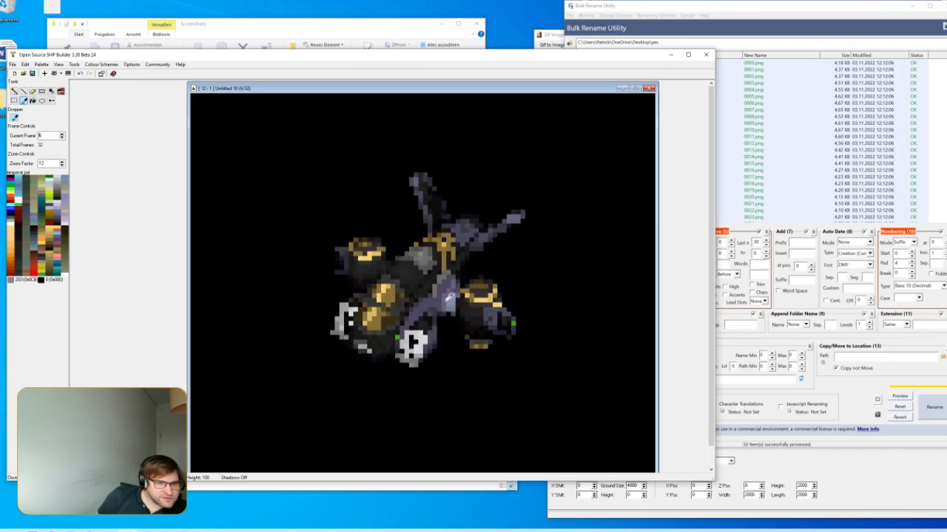
Sample the light lavender colour 230 on the side pylon and replace it with colour 176 in frames 1 to 32
{"action": "key", "text": "alt"}
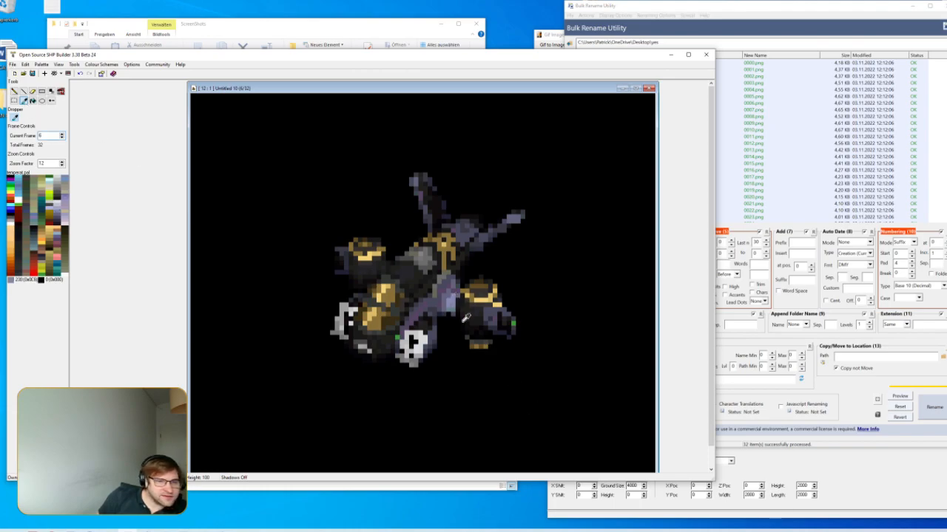
{"action": "key", "text": "ctrl+r"}
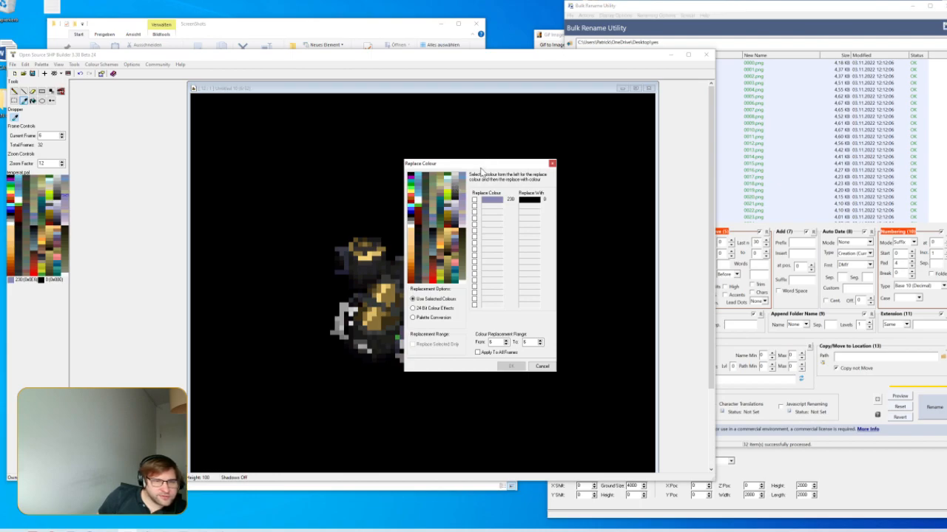
{"action": "left_click_drag", "start_coordinate": [481, 164], "coordinate": [599, 164]}
{"action": "left_click", "coordinate": [567, 236]}
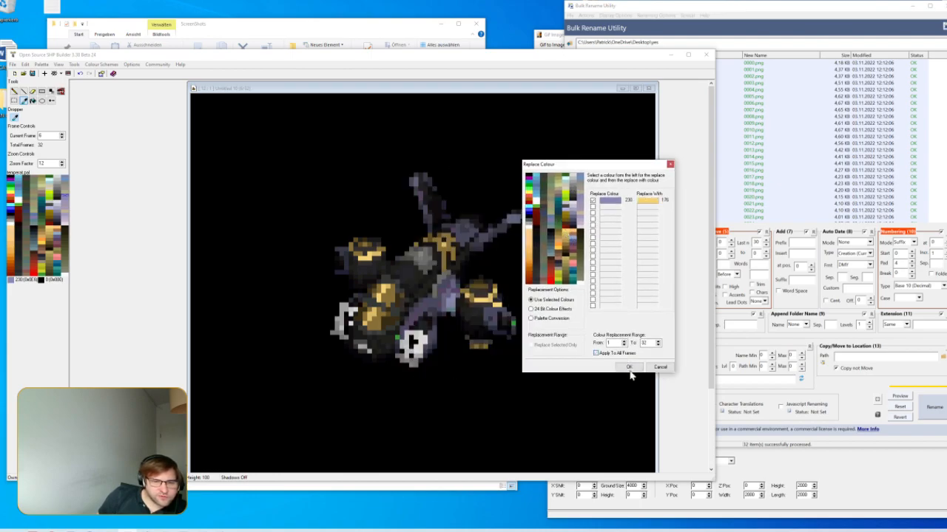
{"action": "left_click", "coordinate": [629, 367]}
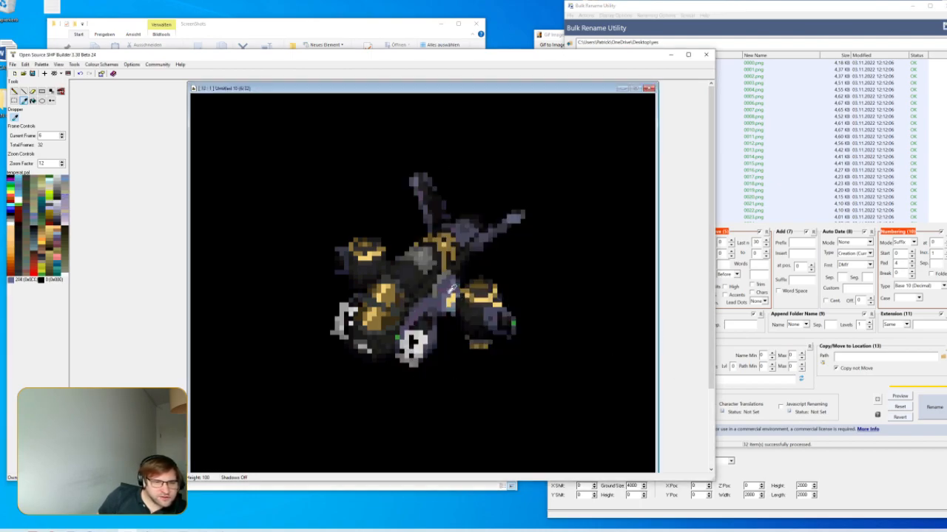
Replace the next two purple and blue-grey shades on the side pylon with bright golds in all frames, using colour 178 for the blue-grey
{"action": "key", "text": "ctrl+r"}
{"action": "left_click", "coordinate": [448, 237]}
{"action": "left_click", "coordinate": [507, 366]}
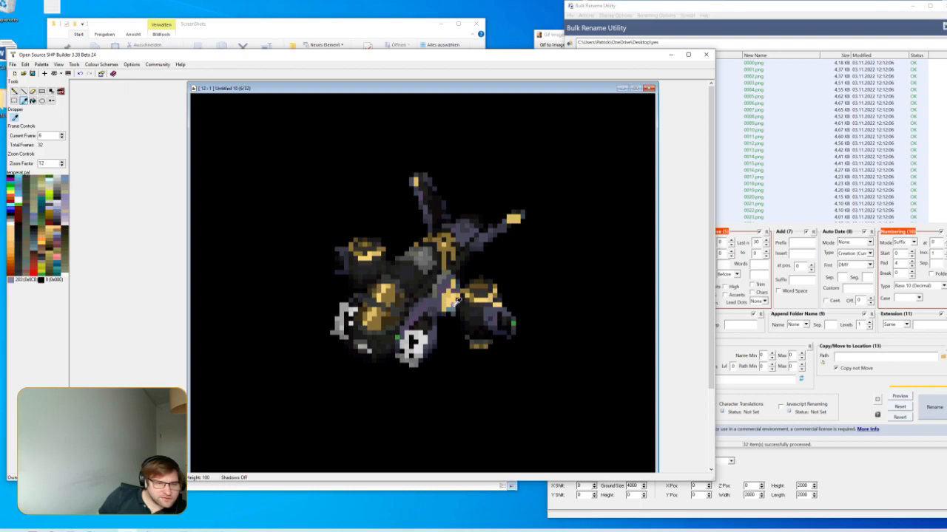
{"action": "key", "text": "ctrl+r"}
{"action": "left_click", "coordinate": [447, 242]}
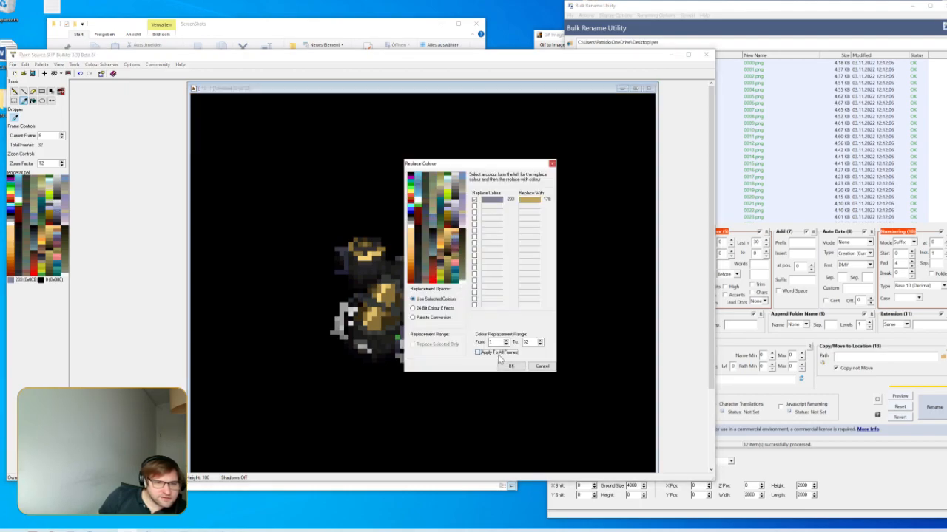
{"action": "left_click", "coordinate": [511, 367]}
Sample the mauve colour 212 at the top of the side pylon and replace it with colour 180
{"action": "left_click", "coordinate": [446, 287]}
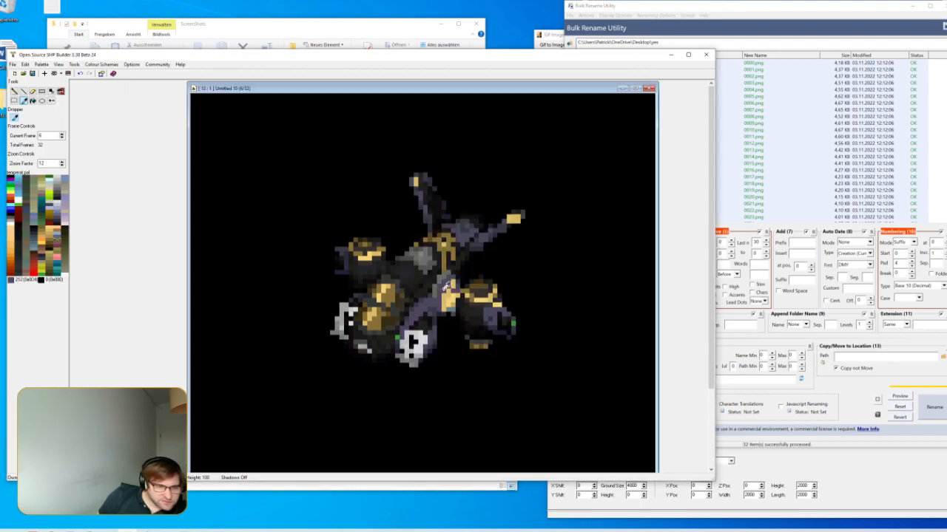
{"action": "key", "text": "ctrl+r"}
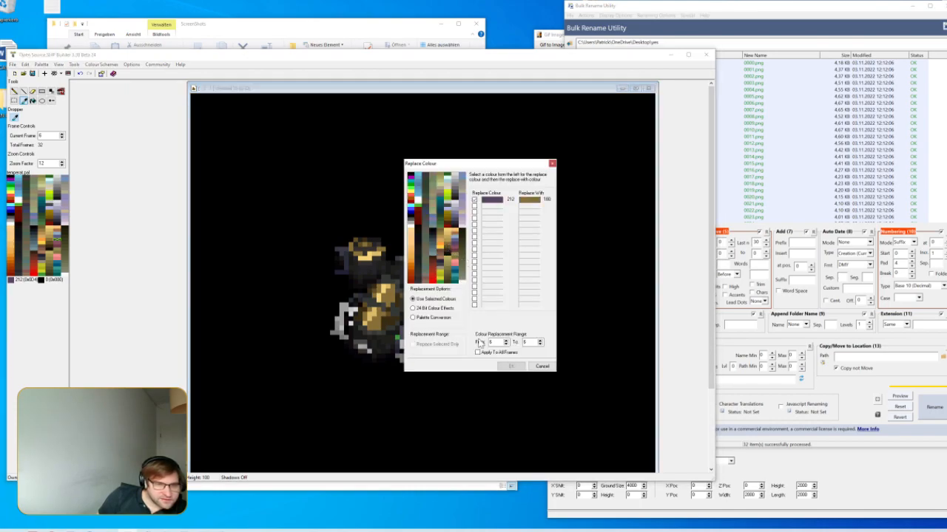
{"action": "left_click", "coordinate": [510, 366]}
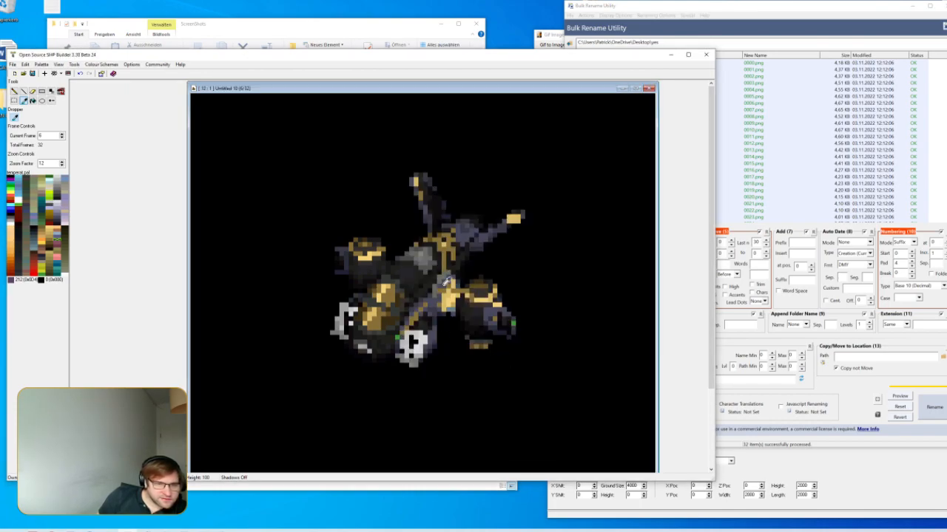
Replace the darker purple-grey shade sampled at the top of the side pylon with a dark gold
{"action": "key", "text": "ctrl+r"}
{"action": "left_click", "coordinate": [449, 253]}
{"action": "left_click", "coordinate": [510, 366]}
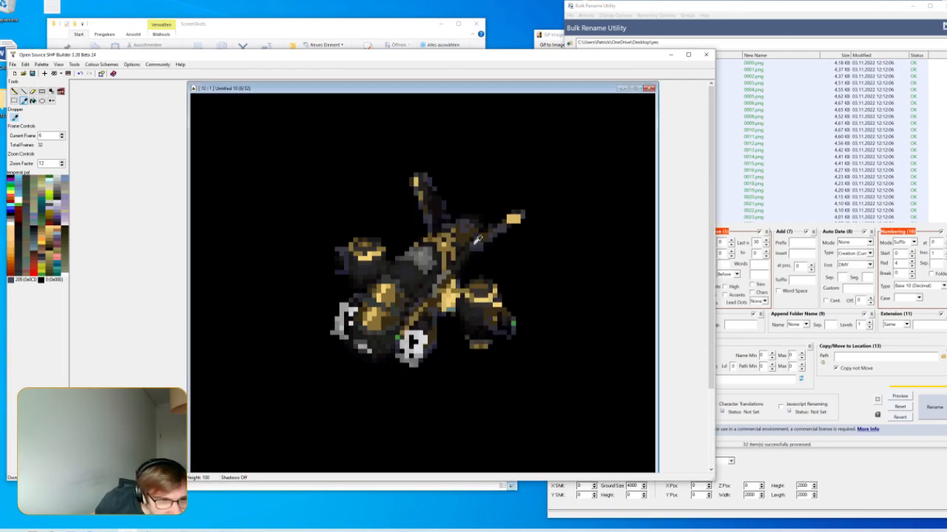
Replace the dark blue-grey shade on the tail boom with a dark gold, and colour 206 with colour 183
{"action": "left_click", "coordinate": [500, 253]}
{"action": "left_click", "coordinate": [449, 254]}
{"action": "left_click", "coordinate": [510, 367]}
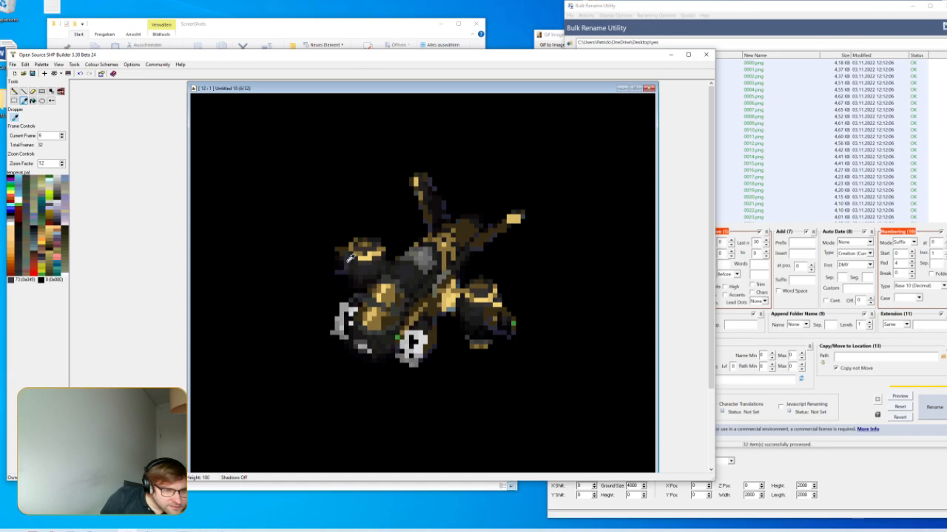
{"action": "left_click", "coordinate": [386, 293]}
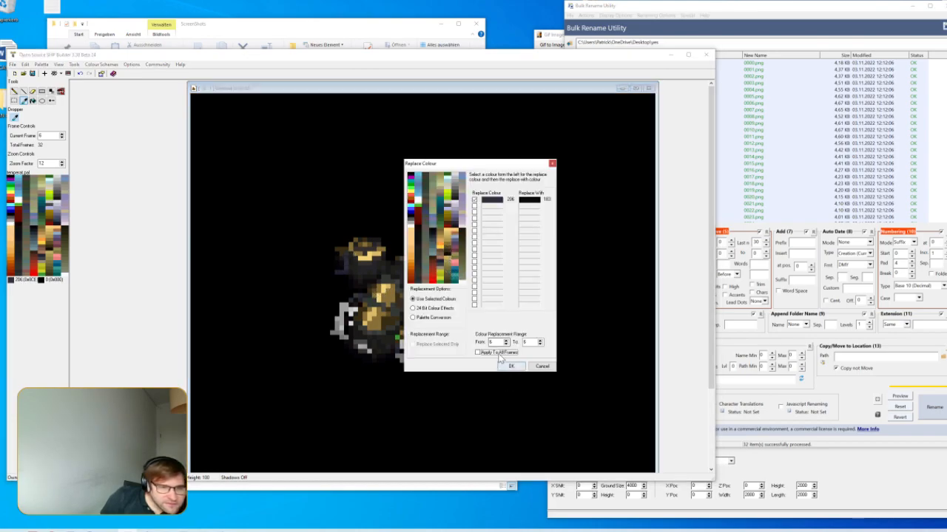
{"action": "left_click", "coordinate": [509, 366]}
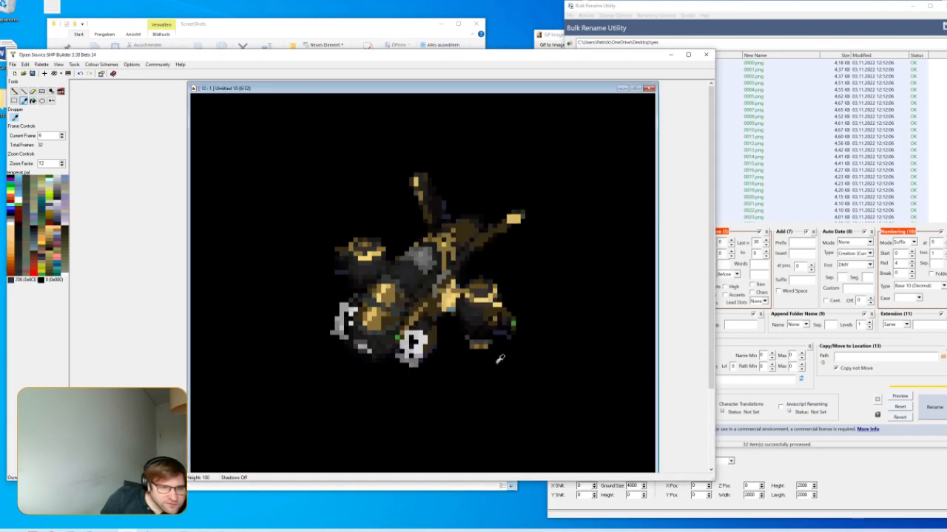
On frame 8, sample the blue-grey colour 118 beside the fuselage and replace it with colour 179 in all frames
{"action": "left_click", "coordinate": [62, 135]}
{"action": "left_click", "coordinate": [62, 134]}
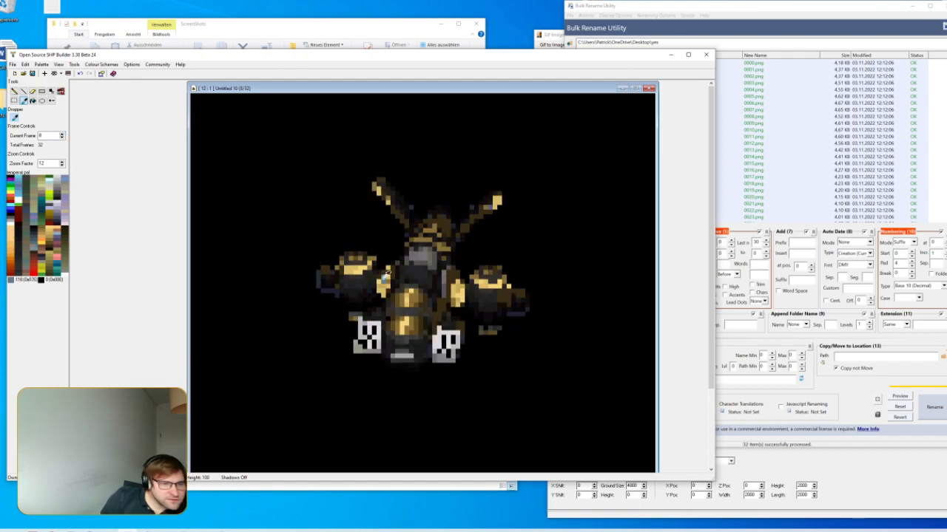
{"action": "left_click", "coordinate": [405, 288]}
{"action": "left_click", "coordinate": [446, 243]}
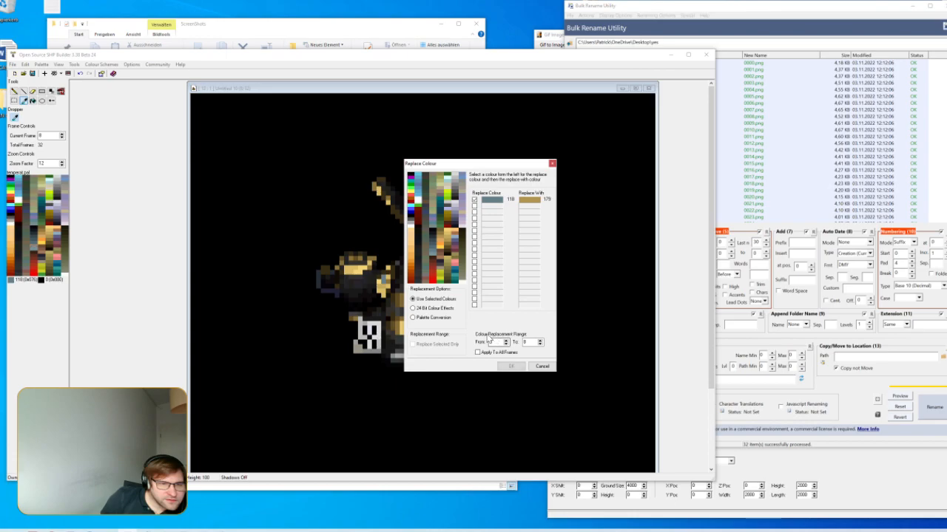
{"action": "left_click", "coordinate": [504, 366]}
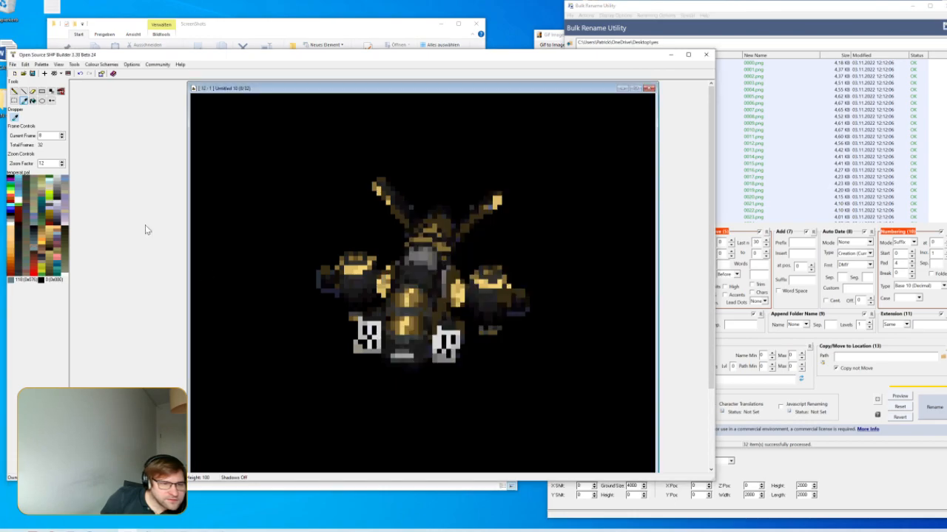
On frame 9, sample the purple colour 211 on the tail and replace it with a bright gold in all frames
{"action": "left_click", "coordinate": [62, 136]}
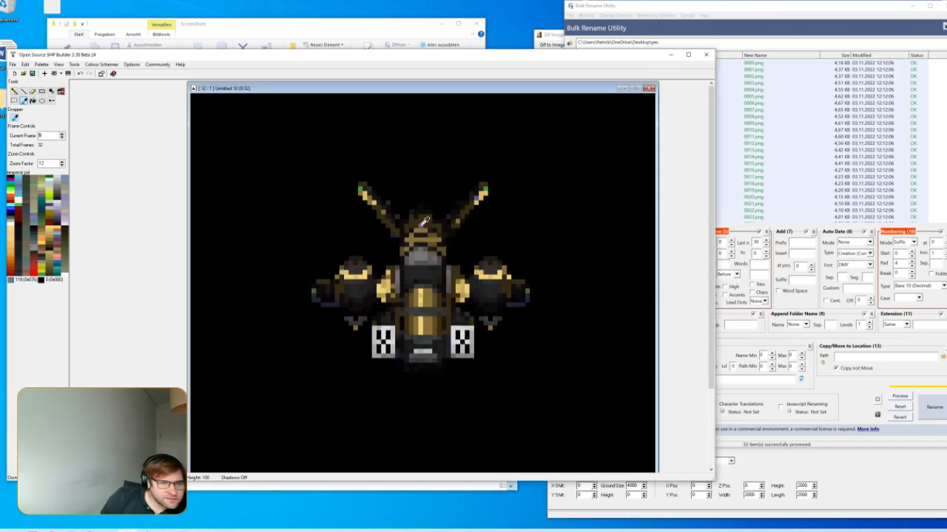
{"action": "key", "text": "ctrl+r"}
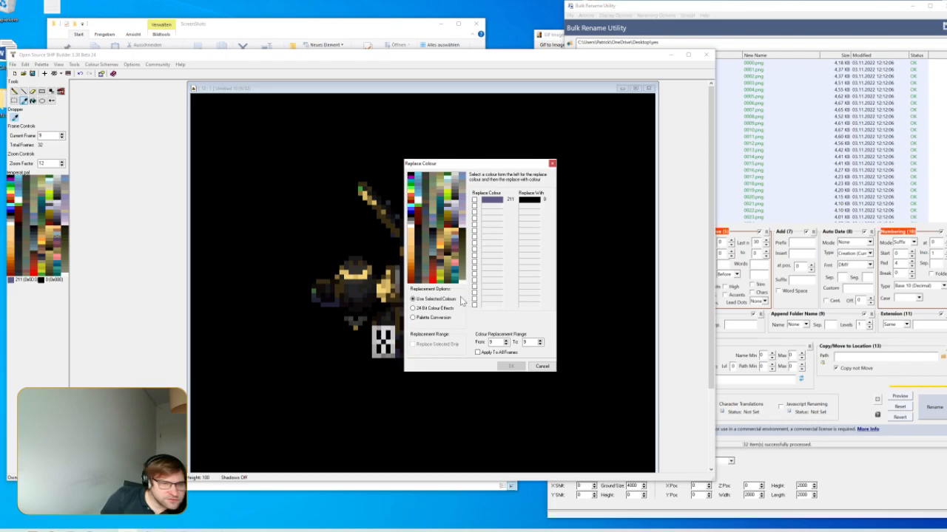
{"action": "left_click", "coordinate": [448, 238]}
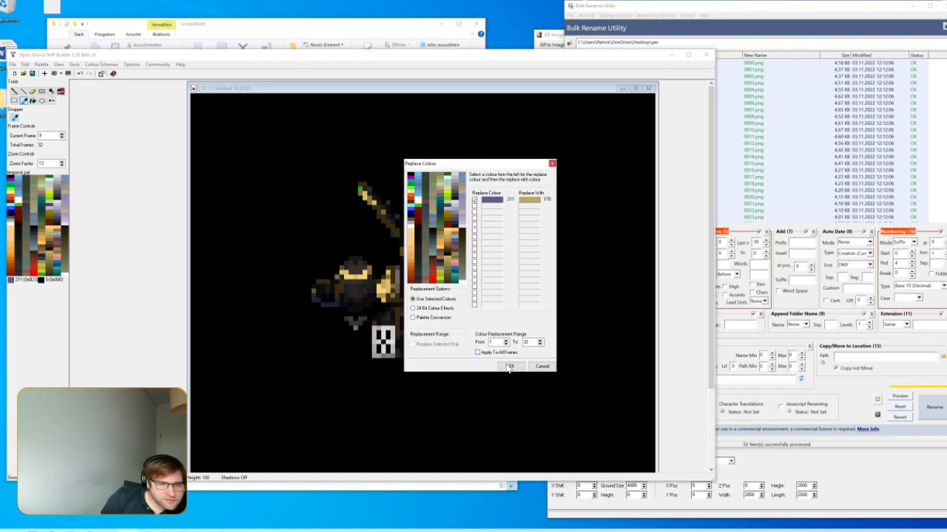
{"action": "left_click", "coordinate": [509, 367]}
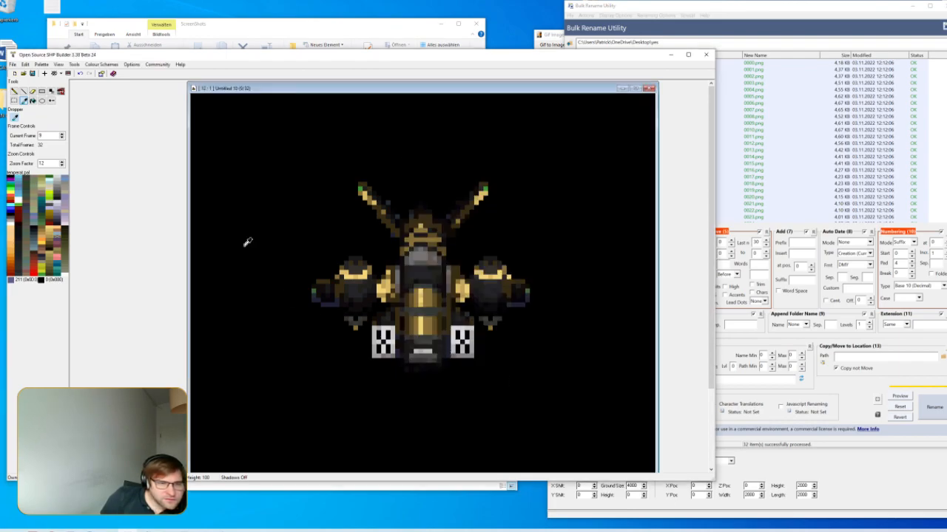
On frame 12, sample the light purple colour 232 on the side pylon and replace it with colour 177 in all frames
{"action": "left_click", "coordinate": [62, 135]}
{"action": "left_click", "coordinate": [63, 135]}
{"action": "left_click", "coordinate": [62, 134]}
{"action": "left_click", "coordinate": [387, 295]}
{"action": "key", "text": "ctrl+r"}
{"action": "left_click", "coordinate": [448, 238]}
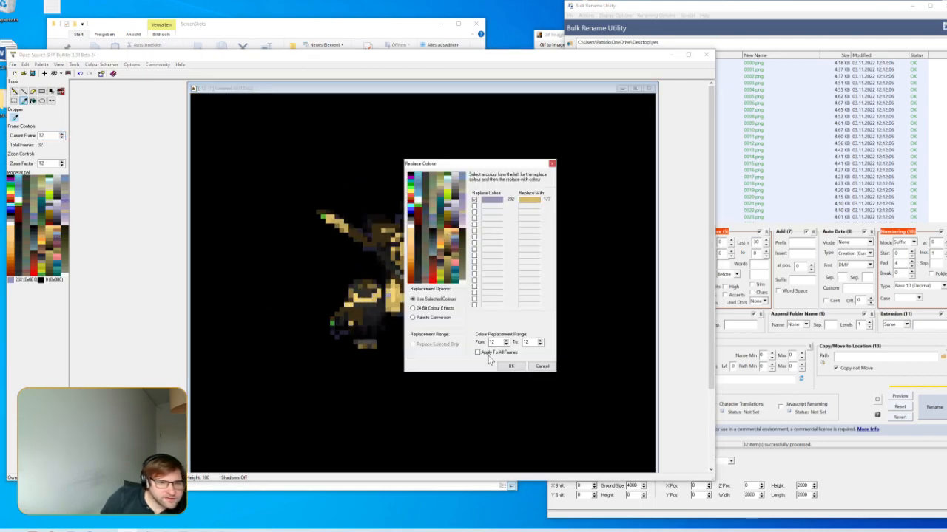
{"action": "left_click", "coordinate": [509, 367]}
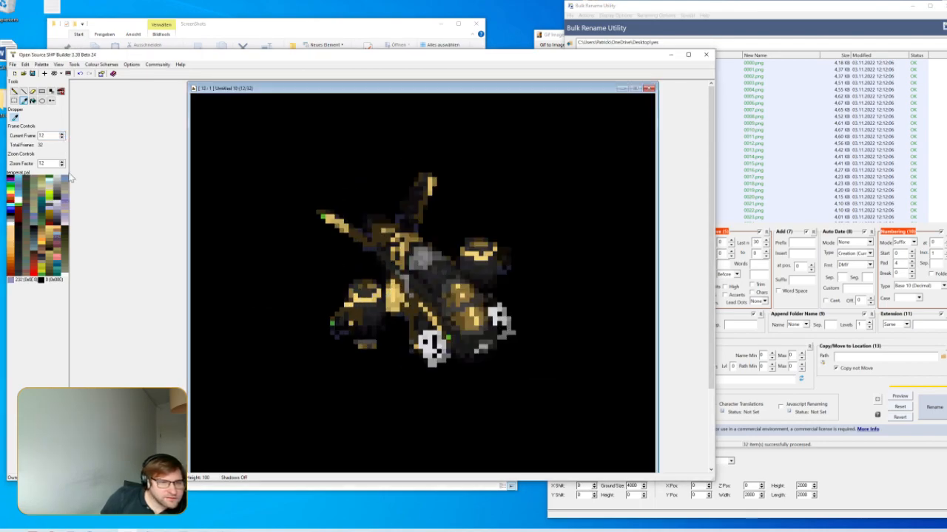
On frame 13, replace the light mauve colour 236 on the side pylon with a bright gold in all frames
{"action": "left_click", "coordinate": [62, 135]}
{"action": "key", "text": "ctrl+r"}
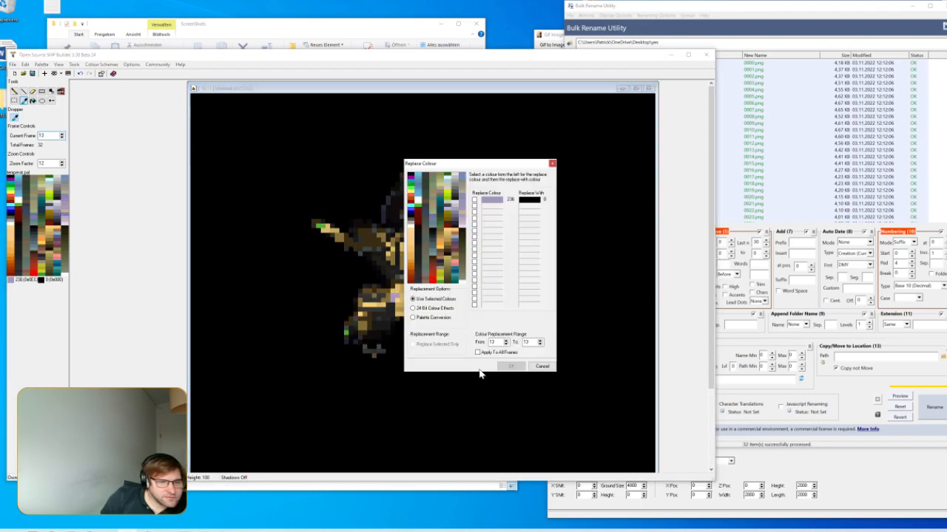
{"action": "left_click", "coordinate": [447, 238]}
{"action": "left_click", "coordinate": [509, 366]}
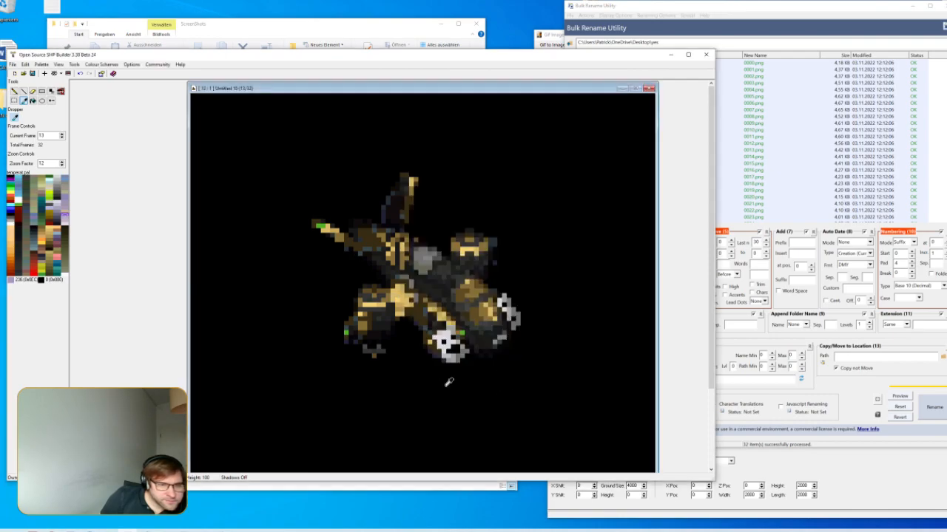
Step through the frames after 13 to check the helicopter for leftover purple or blue-grey pixels
{"action": "left_click", "coordinate": [62, 133]}
{"action": "left_click", "coordinate": [62, 134]}
{"action": "left_click", "coordinate": [63, 133]}
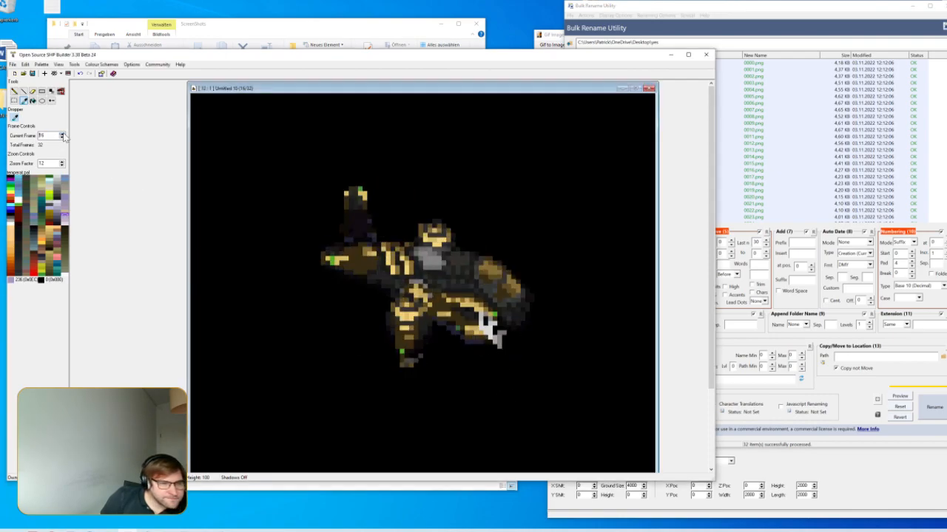
{"action": "left_click", "coordinate": [63, 134]}
{"action": "left_click", "coordinate": [62, 134]}
{"action": "left_click", "coordinate": [62, 133]}
{"action": "left_click", "coordinate": [62, 134]}
{"action": "left_click", "coordinate": [62, 134]}
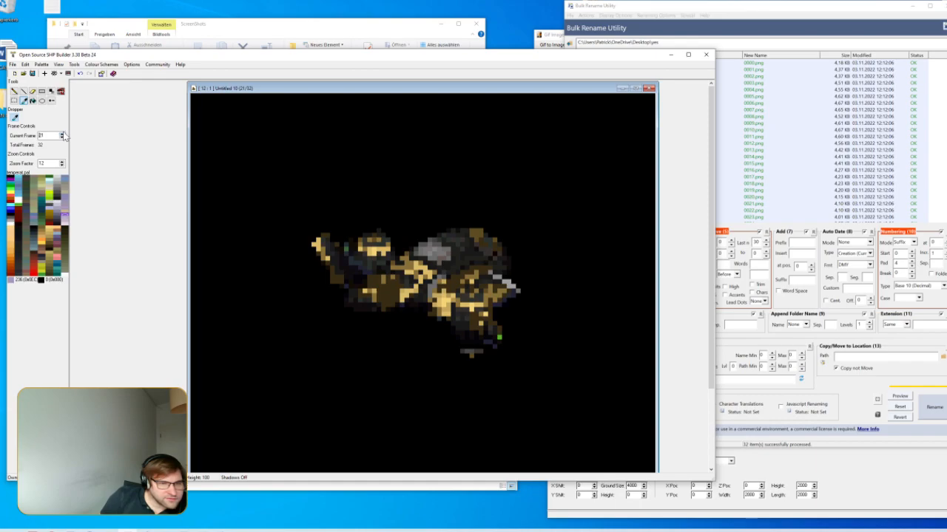
{"action": "left_click", "coordinate": [62, 135]}
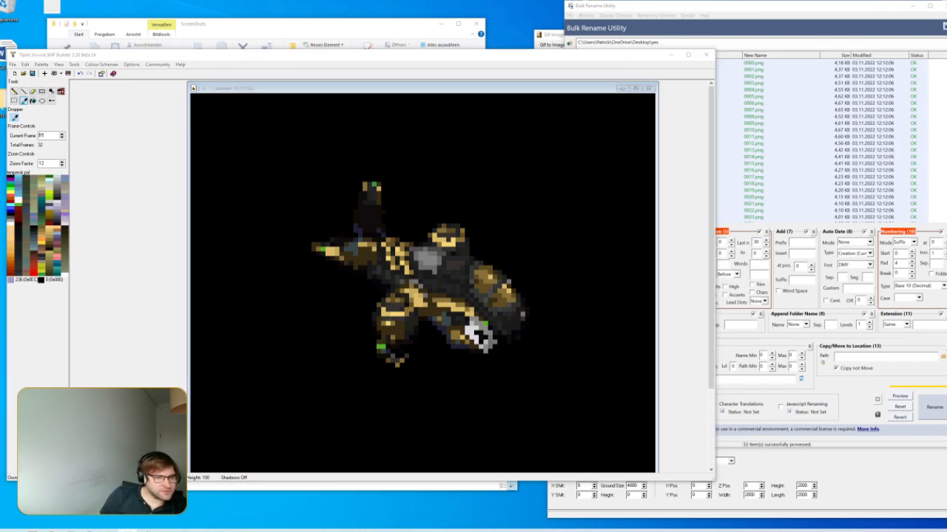
Rename the existing venom.shp in the nod folder and save the recoloured animation there as venom.shp
{"action": "key", "text": "ctrl+s"}
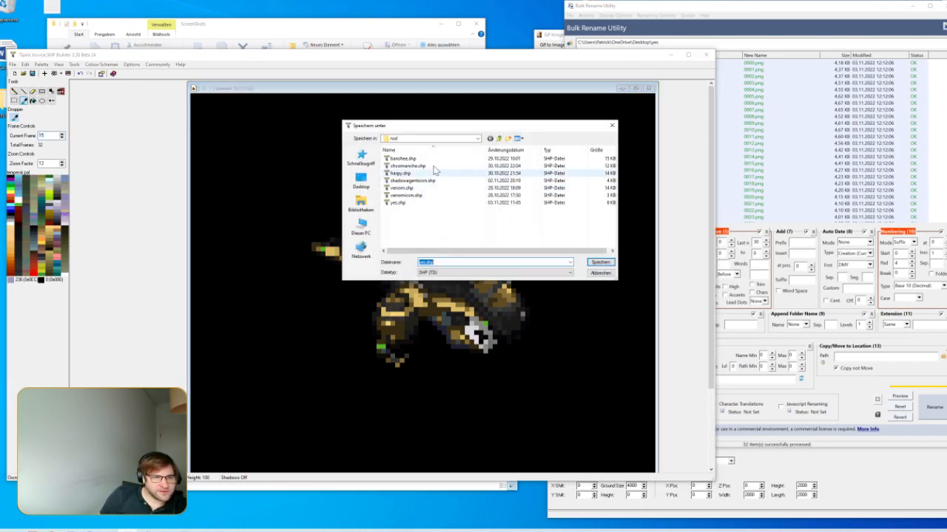
{"action": "left_click", "coordinate": [418, 188]}
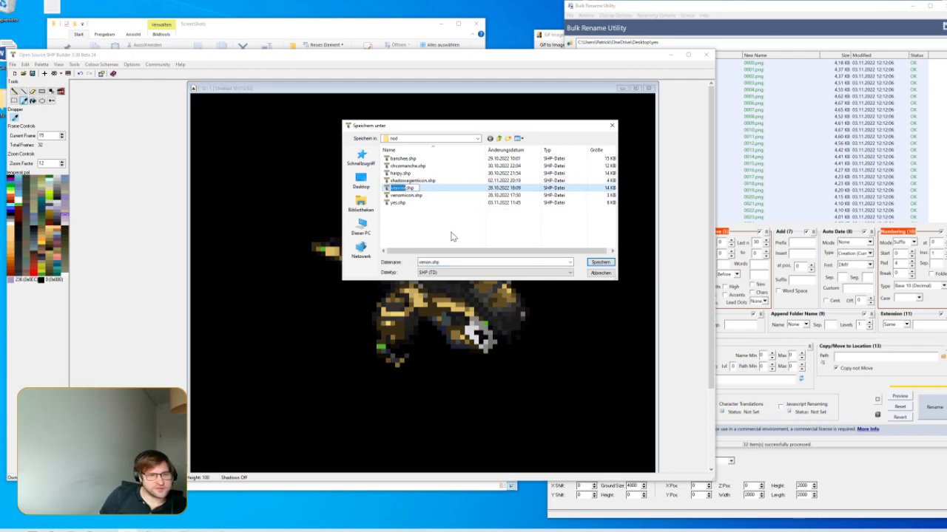
{"action": "left_click", "coordinate": [454, 237]}
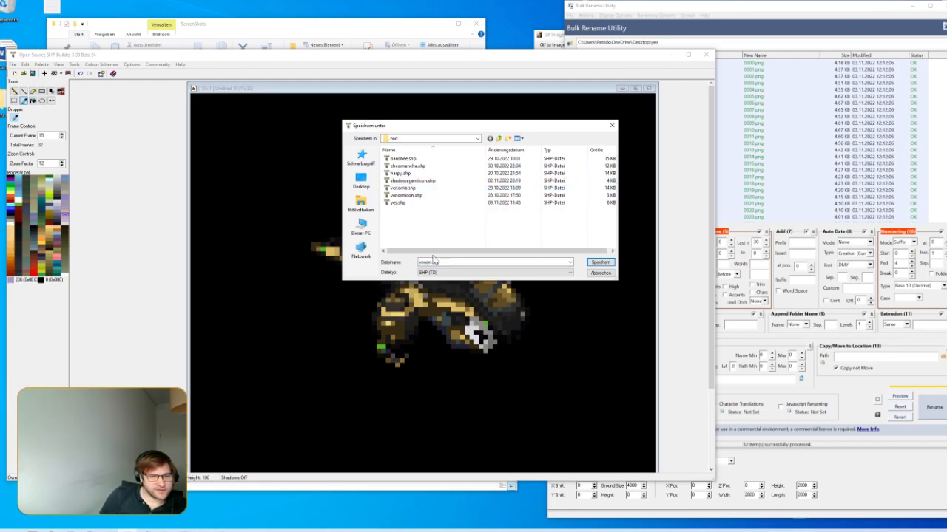
{"action": "left_click", "coordinate": [599, 263]}
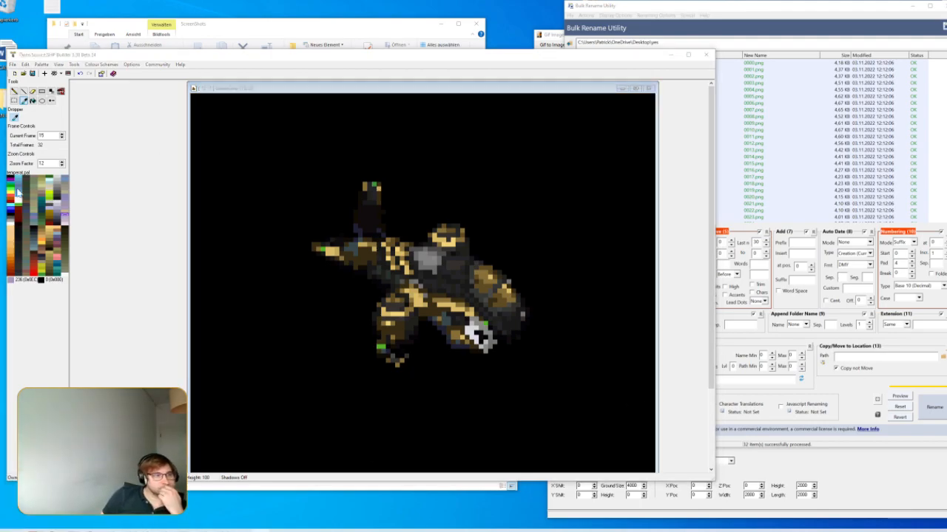
Reduce the canvas zoom factor to view the recoloured helicopter at a smaller size
{"action": "left_click", "coordinate": [62, 166]}
{"action": "left_click", "coordinate": [62, 166]}
{"action": "left_click", "coordinate": [62, 166]}
{"action": "left_click", "coordinate": [63, 166]}
{"action": "left_click", "coordinate": [62, 165]}
{"action": "left_click", "coordinate": [62, 166]}
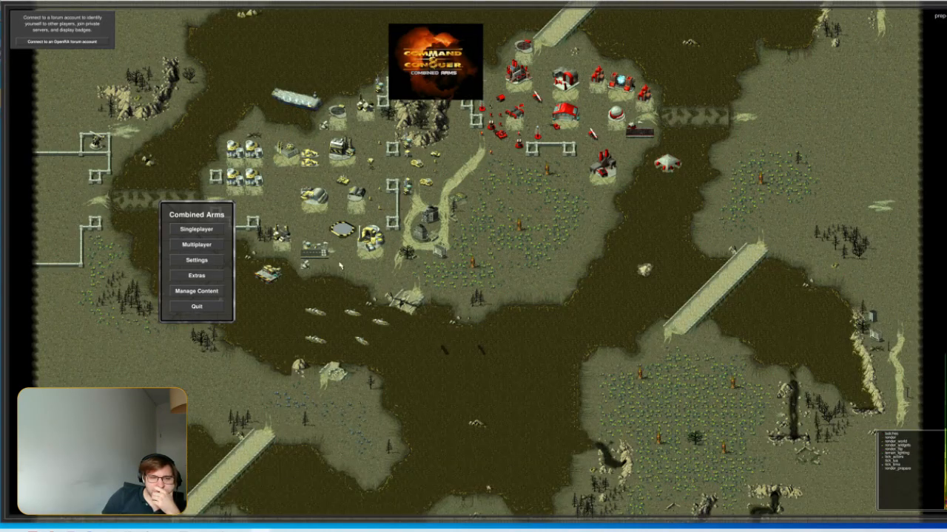
Switch to Combined Arms and start a single-player skirmish on the Tainted Peak map
{"action": "left_click", "coordinate": [173, 228]}
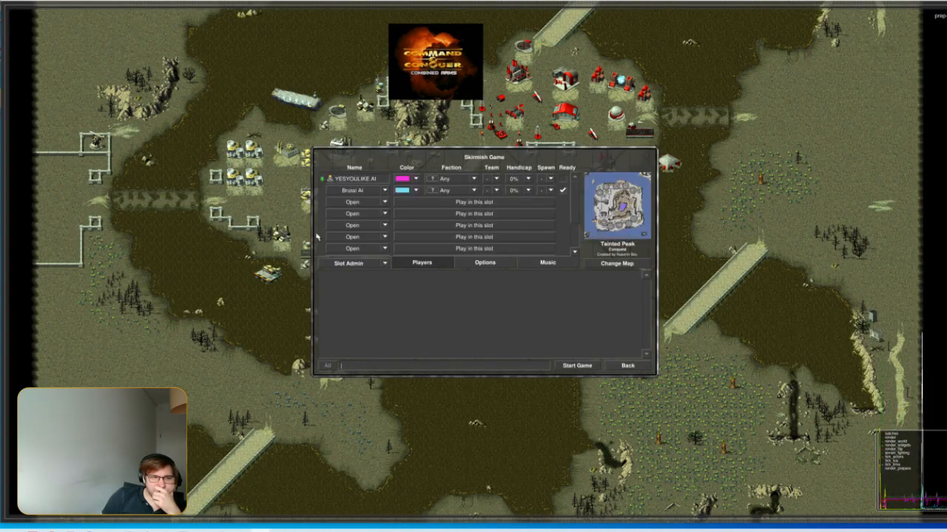
{"action": "left_click", "coordinate": [489, 262]}
{"action": "left_click", "coordinate": [584, 366]}
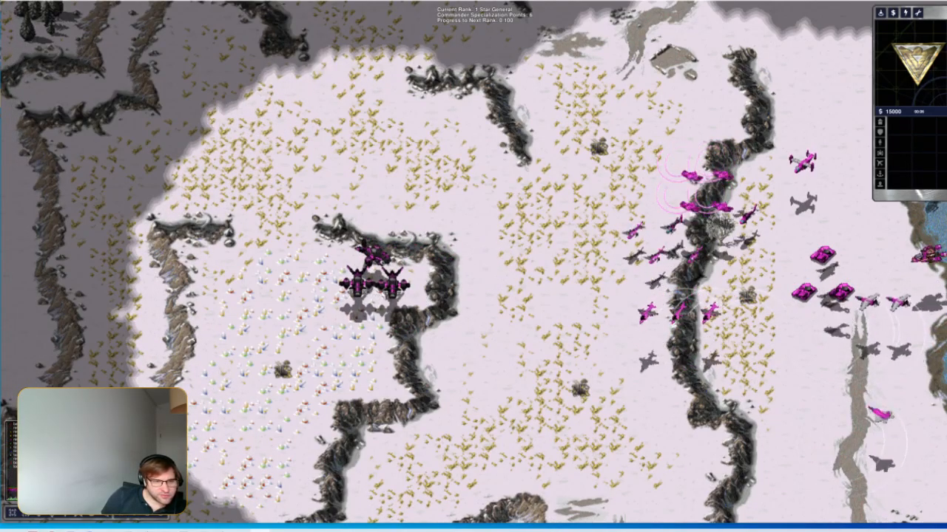
Select the Venom (Payload) gunship and fly it in several directions to examine its new sprite from different angles
{"action": "left_click", "coordinate": [393, 285]}
{"action": "right_click", "coordinate": [469, 292]}
{"action": "right_click", "coordinate": [525, 279]}
{"action": "right_click", "coordinate": [580, 315]}
{"action": "right_click", "coordinate": [501, 332]}
{"action": "right_click", "coordinate": [469, 259]}
{"action": "right_click", "coordinate": [558, 319]}
{"action": "right_click", "coordinate": [465, 332]}
{"action": "right_click", "coordinate": [472, 254]}
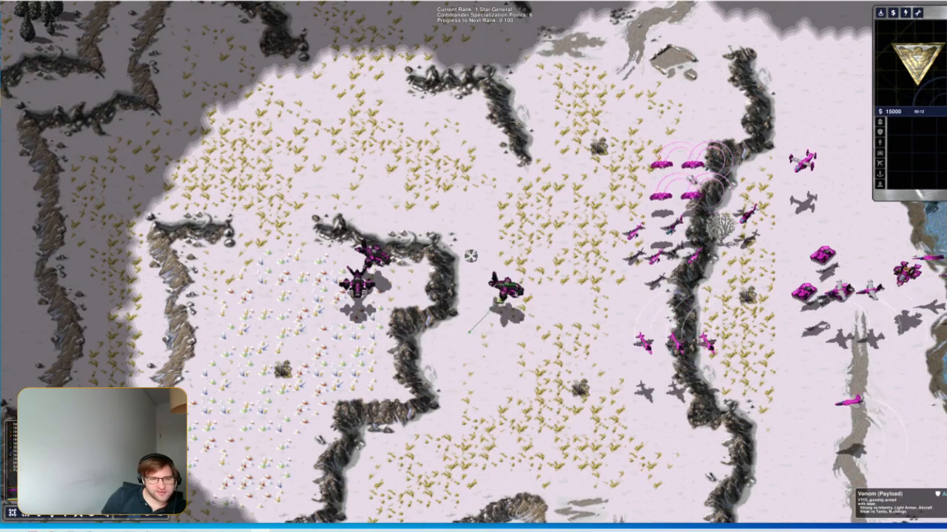
{"action": "right_click", "coordinate": [596, 348]}
{"action": "right_click", "coordinate": [585, 321]}
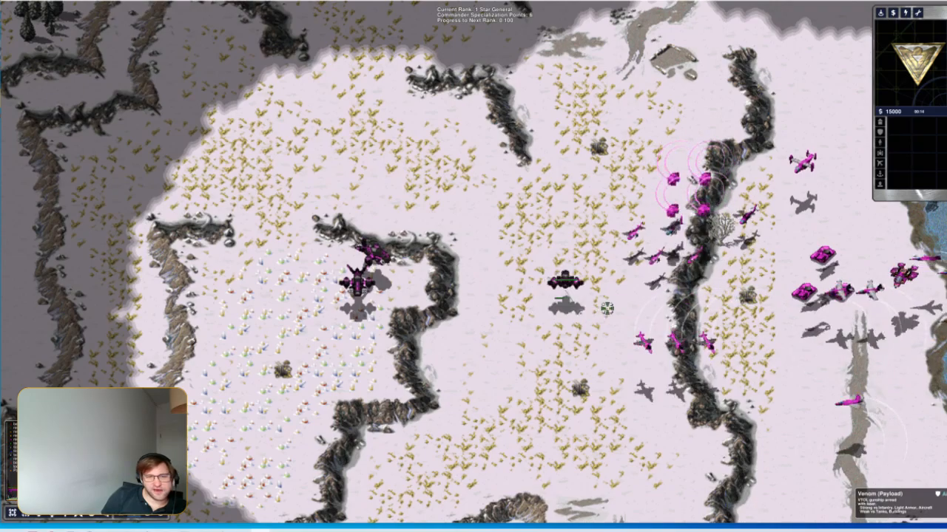
{"action": "right_click", "coordinate": [607, 357]}
{"action": "middle_click_drag", "start_coordinate": [603, 350], "coordinate": [663, 380]}
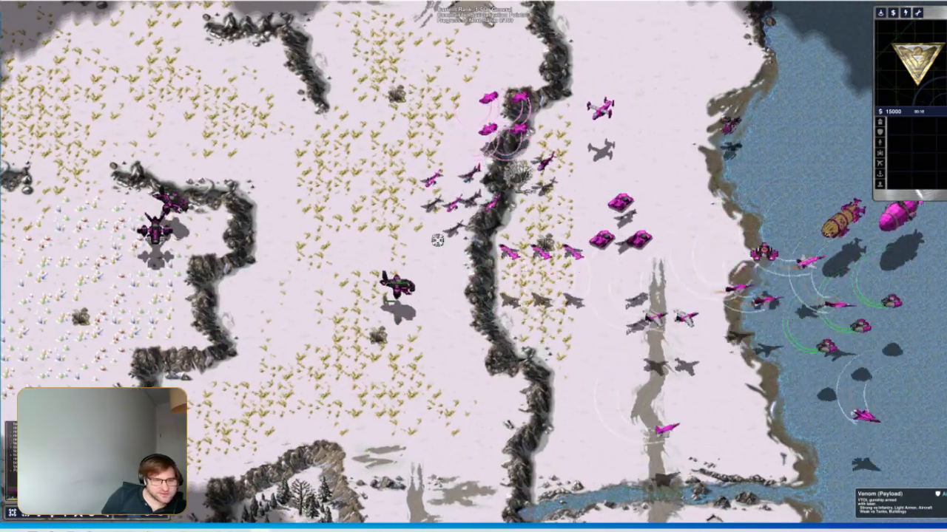
Move a Huey south to hover near the Venom (Payload) for a side-by-side comparison
{"action": "left_click", "coordinate": [433, 179]}
{"action": "right_click", "coordinate": [434, 294]}
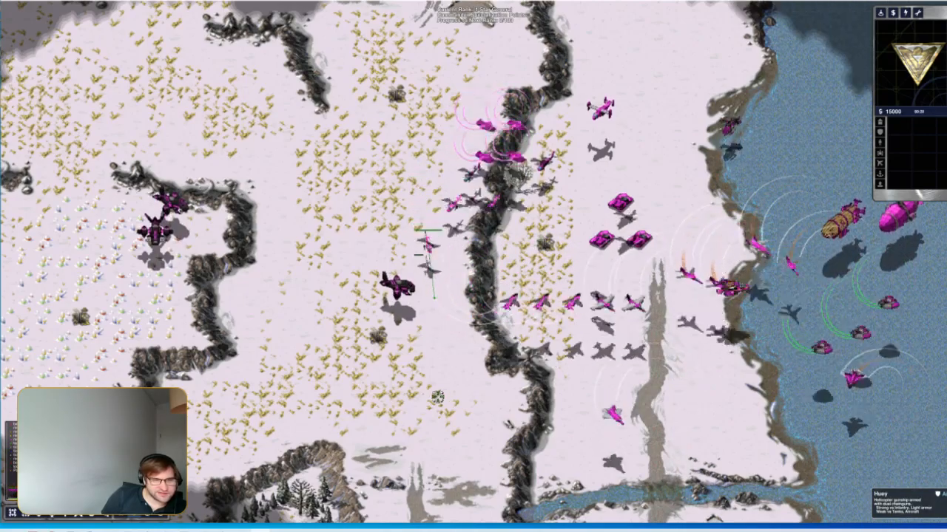
{"action": "left_click", "coordinate": [425, 334]}
Send the Venom (Payload) west, south, east and north in short moves to check how its sprite looks while turning
{"action": "left_click", "coordinate": [392, 291]}
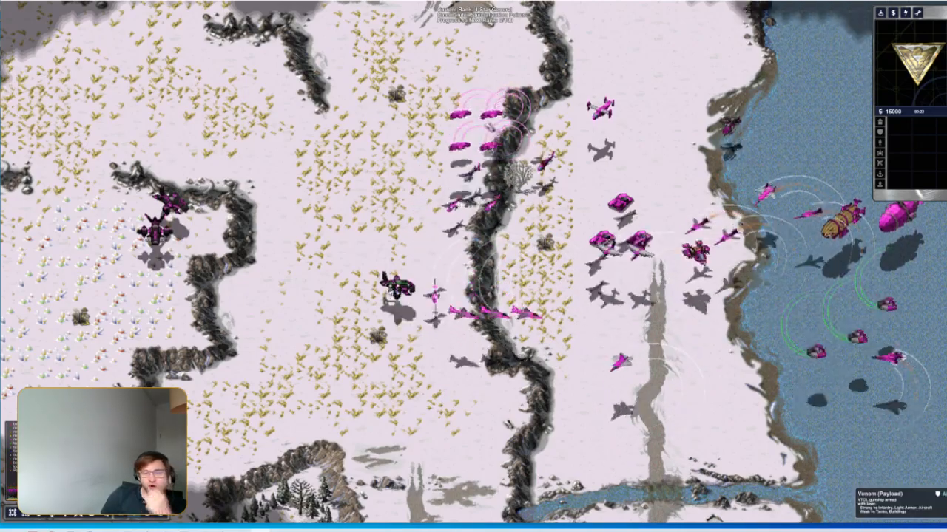
{"action": "right_click", "coordinate": [343, 323]}
{"action": "left_click", "coordinate": [375, 355]}
{"action": "left_click", "coordinate": [341, 289]}
{"action": "right_click", "coordinate": [291, 306]}
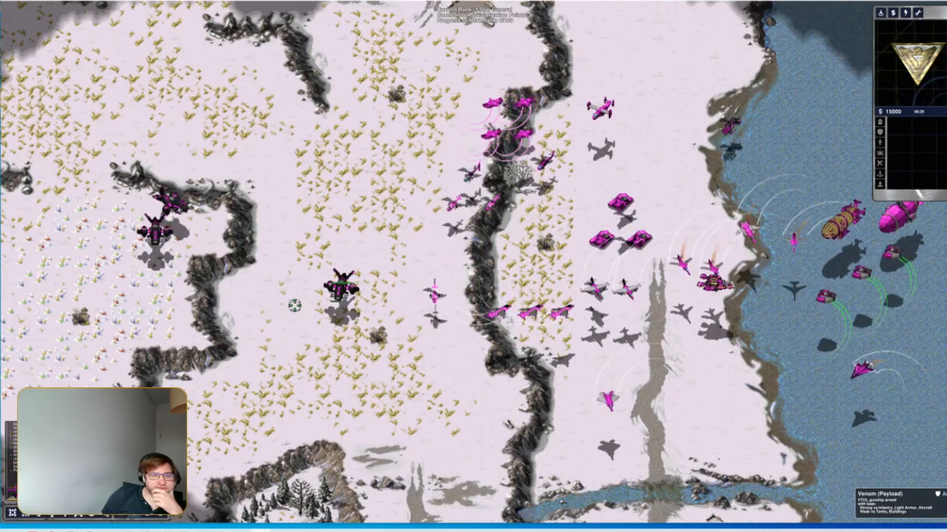
{"action": "right_click", "coordinate": [355, 298]}
{"action": "left_click", "coordinate": [358, 300]}
{"action": "left_click", "coordinate": [359, 272]}
{"action": "right_click", "coordinate": [362, 342]}
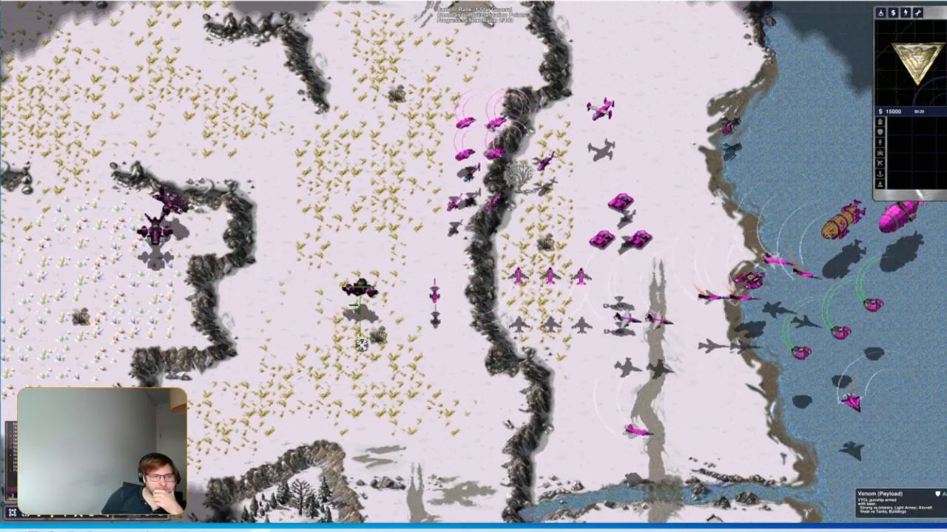
{"action": "right_click", "coordinate": [270, 279]}
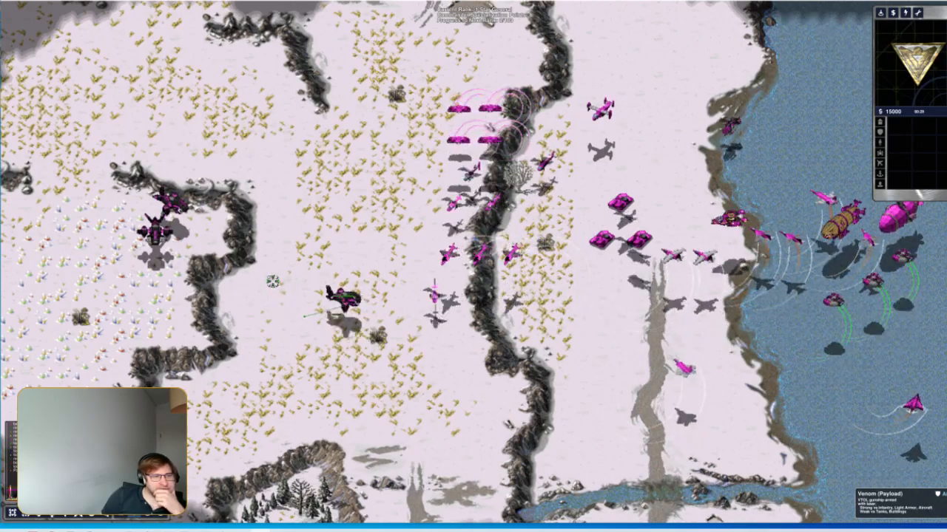
{"action": "left_click", "coordinate": [308, 321]}
{"action": "left_click", "coordinate": [286, 234]}
{"action": "right_click", "coordinate": [308, 303]}
{"action": "left_click", "coordinate": [308, 304]}
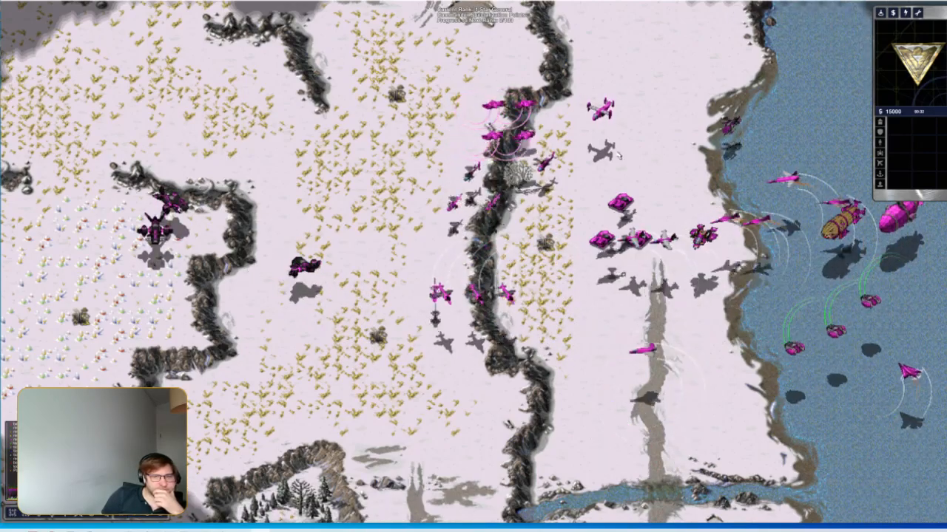
{"action": "left_click", "coordinate": [303, 264]}
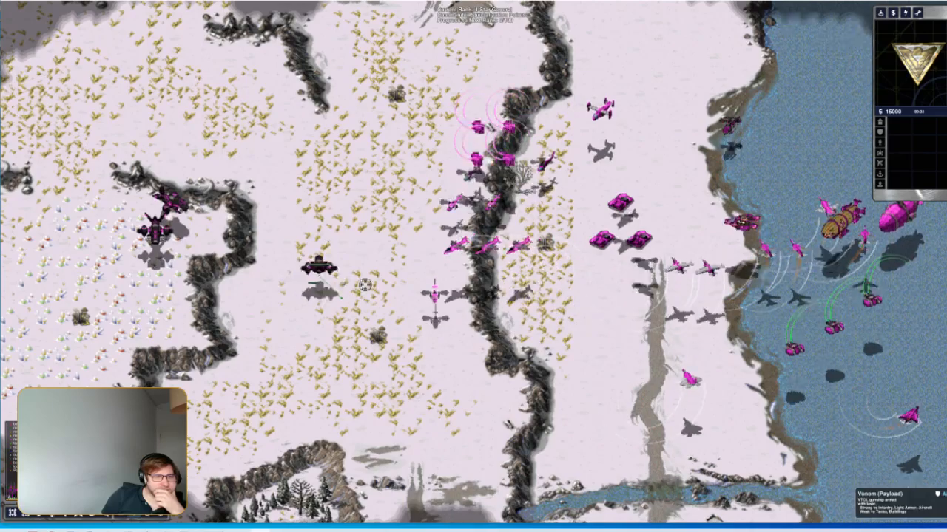
{"action": "right_click", "coordinate": [353, 241]}
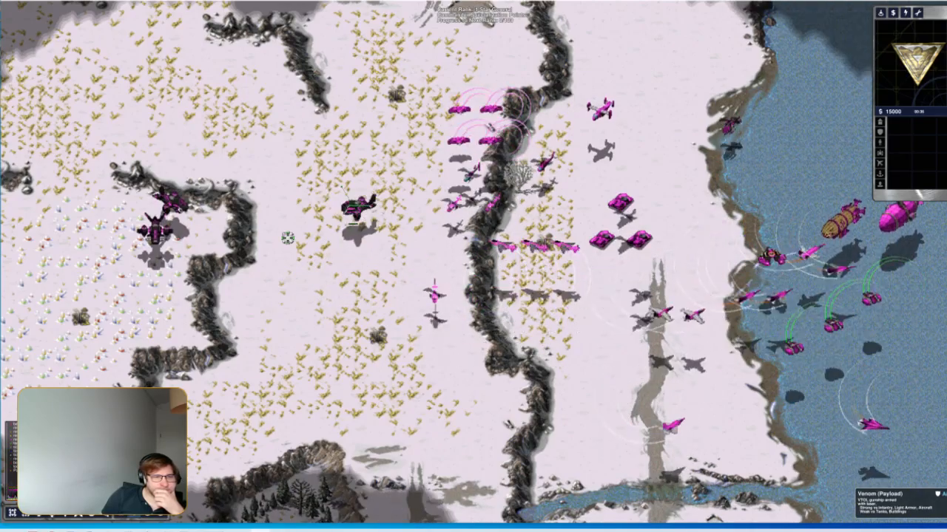
{"action": "left_click", "coordinate": [319, 272]}
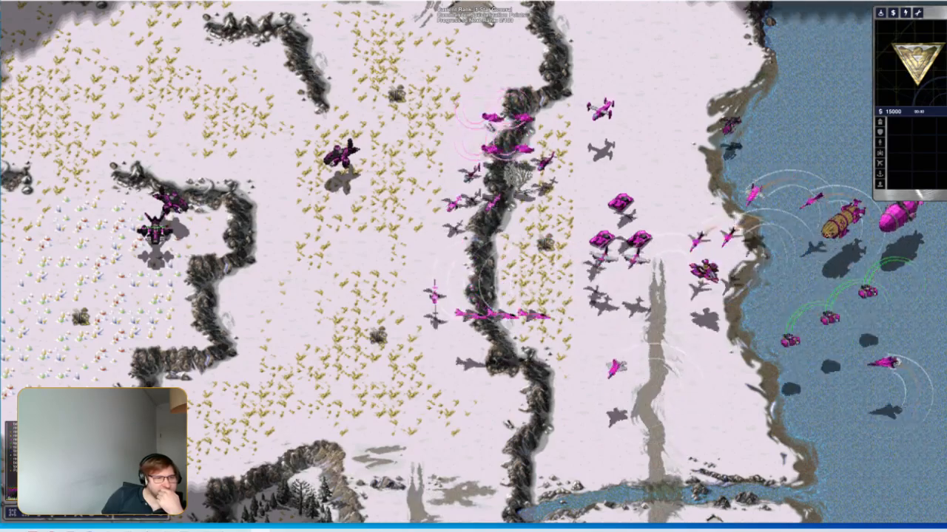
Select the Venom (Heavy Laser) and fly it east and back southwest to examine its sprite
{"action": "left_click", "coordinate": [155, 231]}
{"action": "right_click", "coordinate": [270, 267]}
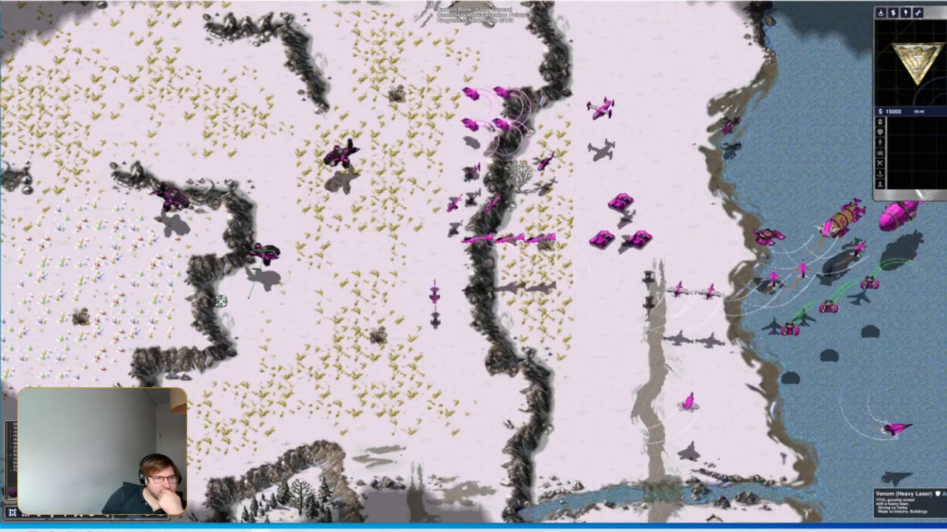
{"action": "right_click", "coordinate": [220, 300]}
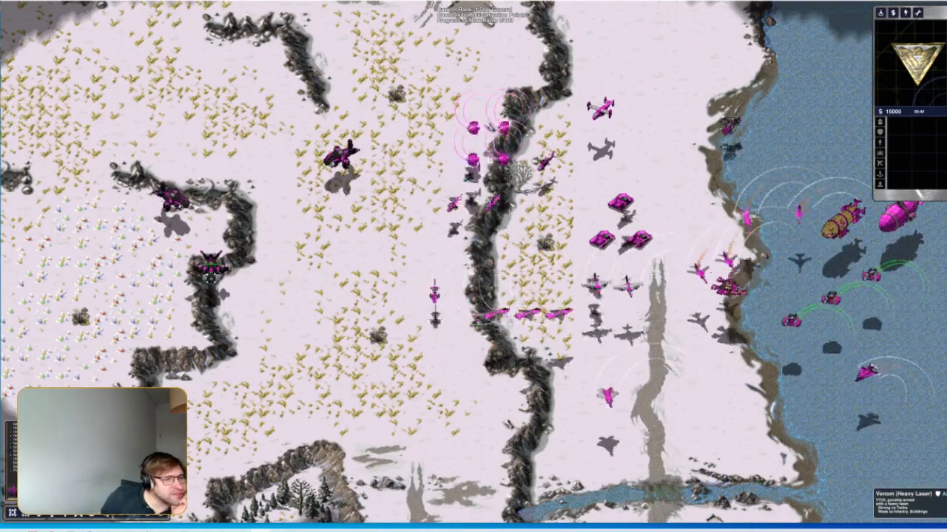
Order the selected Venom (Heavy Laser) to fly across the open snowfield to check its sprite once more
{"action": "right_click", "coordinate": [315, 325]}
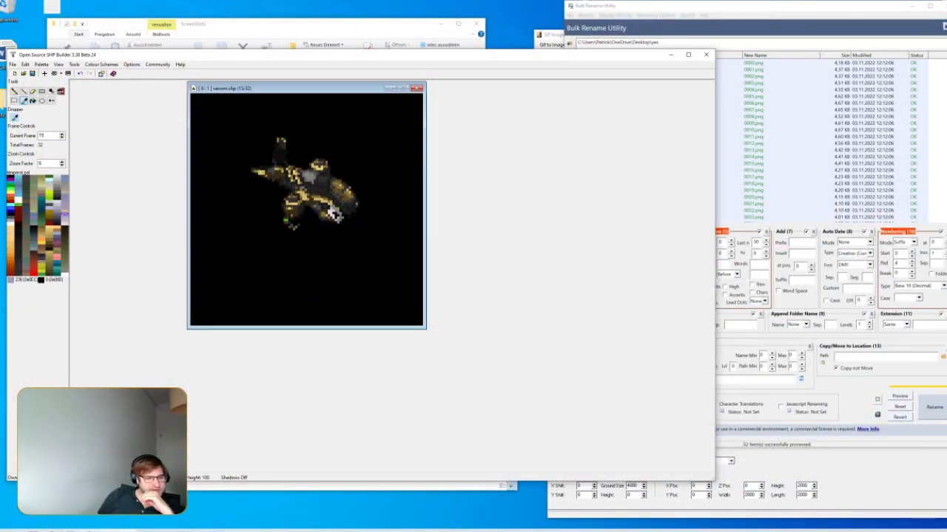
Switch to Atom and copy the RenderSprites block with Scale: 0.5 from structures.yaml
{"action": "key", "text": "alt+Tab"}
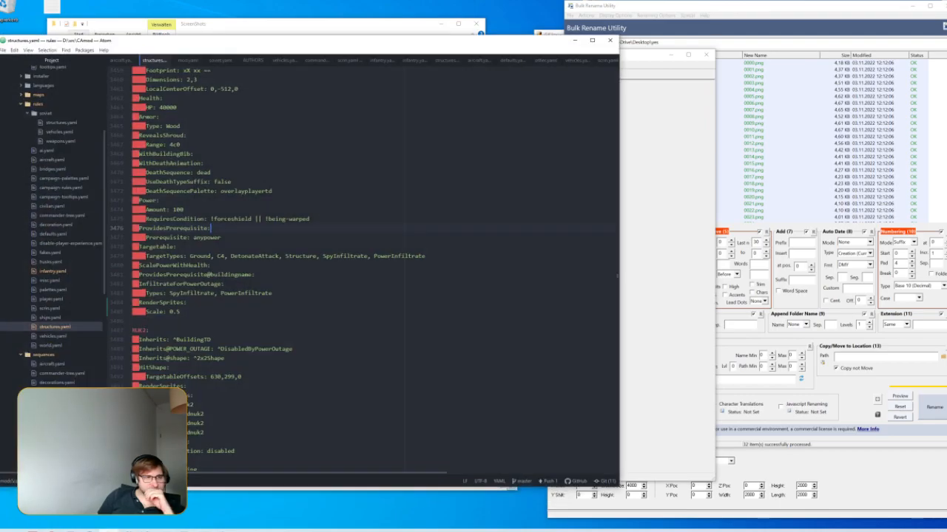
{"action": "left_click_drag", "start_coordinate": [123, 314], "coordinate": [106, 303]}
{"action": "key", "text": "ctrl+c"}
{"action": "left_click", "coordinate": [180, 311]}
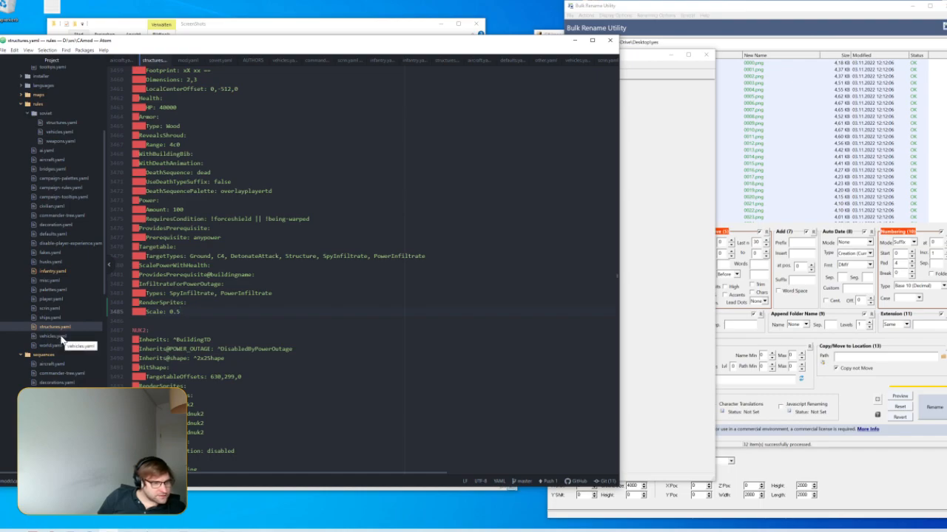
In aircraft.yaml, search for "ven" to find the Venom's definition and paste the copied RenderSprites lines into it
{"action": "left_click", "coordinate": [52, 159]}
{"action": "key", "text": "ctrl+f"}
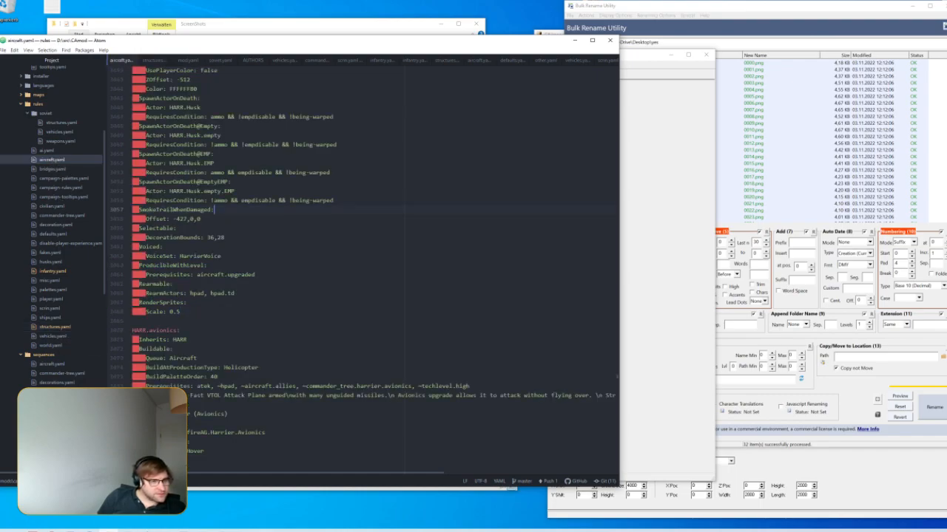
{"action": "type", "text": "ven"}
{"action": "key", "text": "Return"}
{"action": "scroll", "coordinate": [370, 244], "scroll_direction": "down", "scroll_amount": 7}
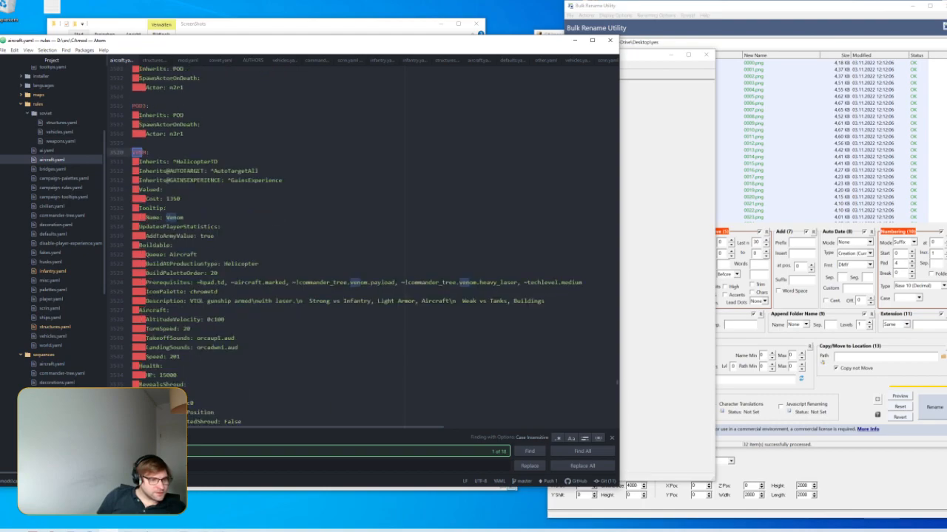
{"action": "scroll", "coordinate": [370, 244], "scroll_direction": "down", "scroll_amount": 6}
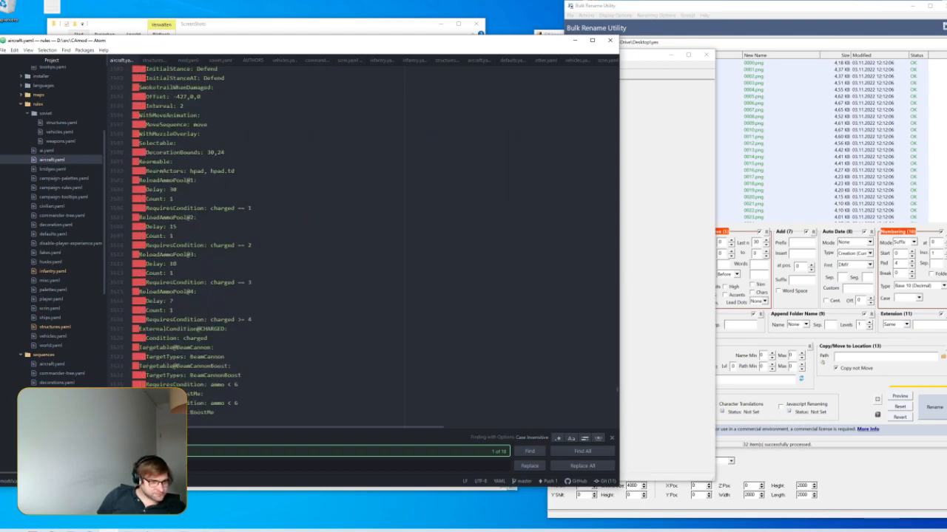
{"action": "left_click", "coordinate": [215, 283]}
{"action": "key", "text": "Return"}
{"action": "key", "text": "ctrl+v"}
Switch back to Open Source SHP Builder and set the zoom factor of venom.shp to 9
{"action": "left_click", "coordinate": [574, 40]}
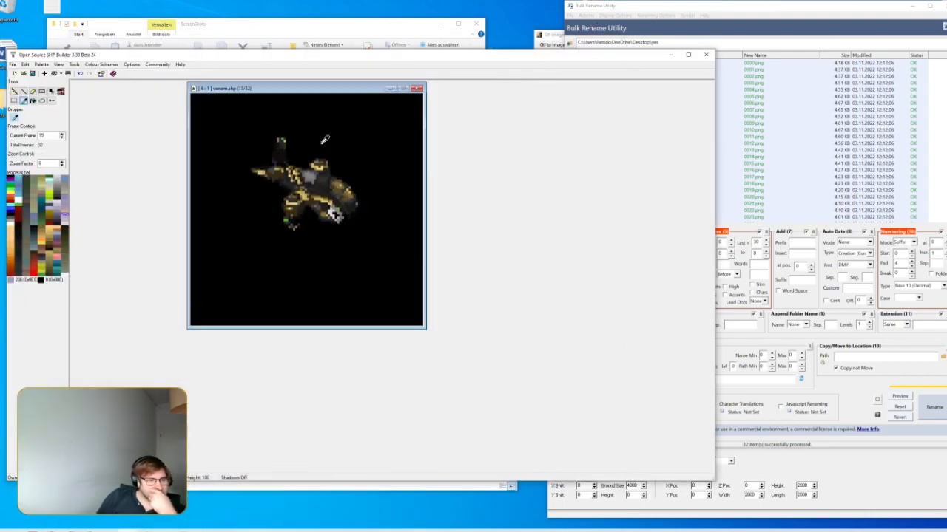
{"action": "left_click", "coordinate": [62, 161]}
{"action": "left_click", "coordinate": [62, 161]}
{"action": "left_click", "coordinate": [62, 161]}
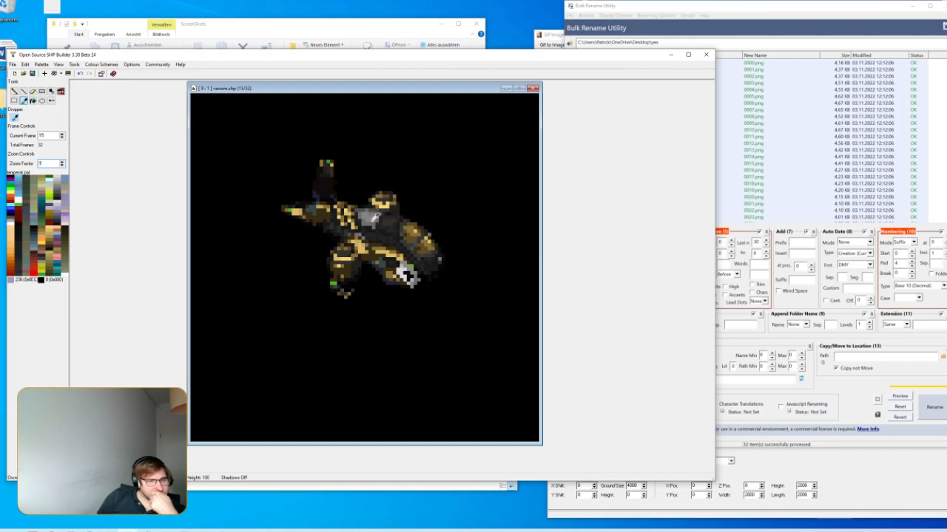
Step through the frames of venom.shp to examine the sprite's colours from different angles, ending on frame 9
{"action": "left_click", "coordinate": [62, 135]}
{"action": "left_click", "coordinate": [62, 134]}
{"action": "left_click", "coordinate": [62, 135]}
{"action": "left_click", "coordinate": [62, 135]}
{"action": "left_click", "coordinate": [62, 134]}
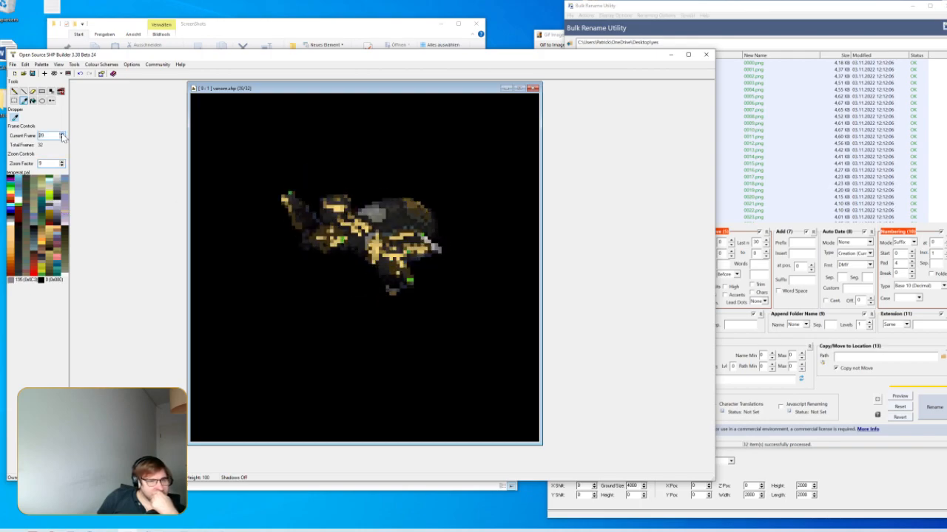
{"action": "left_click", "coordinate": [63, 134]}
{"action": "left_click", "coordinate": [62, 135]}
{"action": "left_click", "coordinate": [63, 135]}
{"action": "left_click", "coordinate": [62, 135]}
{"action": "left_click", "coordinate": [63, 135]}
{"action": "left_click", "coordinate": [62, 135]}
{"action": "left_click", "coordinate": [63, 135]}
{"action": "left_click", "coordinate": [62, 135]}
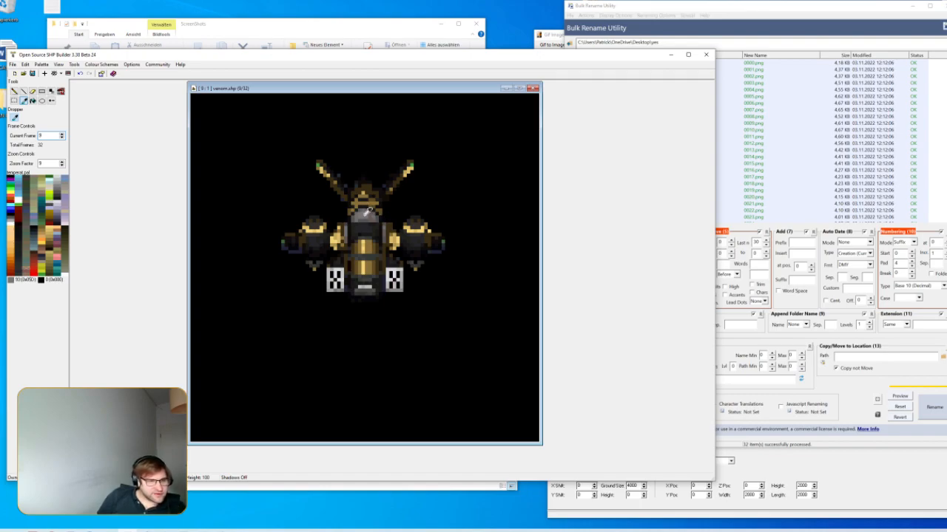
Set up a colour replacement on frame 9 that turns the grey palette colour 93 into colour 176
{"action": "left_click", "coordinate": [339, 271]}
{"action": "left_click", "coordinate": [448, 235]}
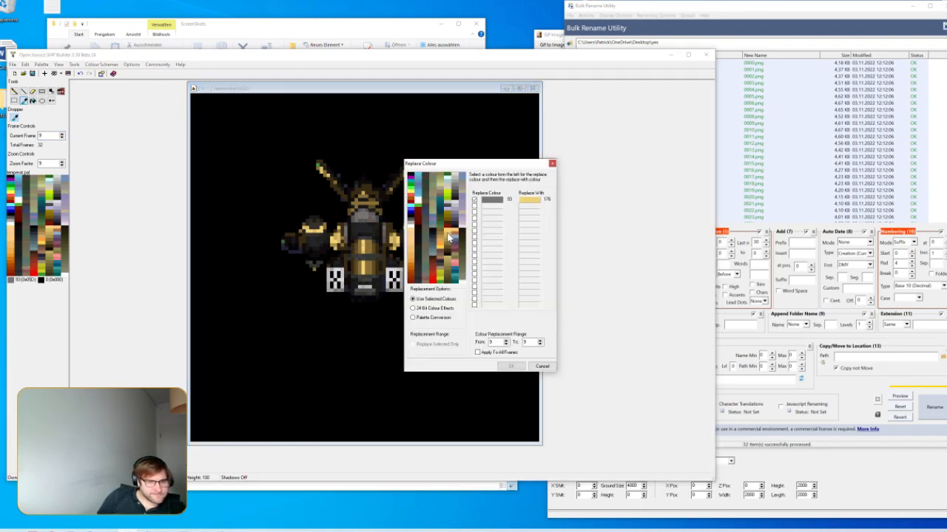
Replace colour 93 with colour 176 in frame 9 of the sprite
{"action": "left_click", "coordinate": [449, 238]}
{"action": "left_click", "coordinate": [510, 366]}
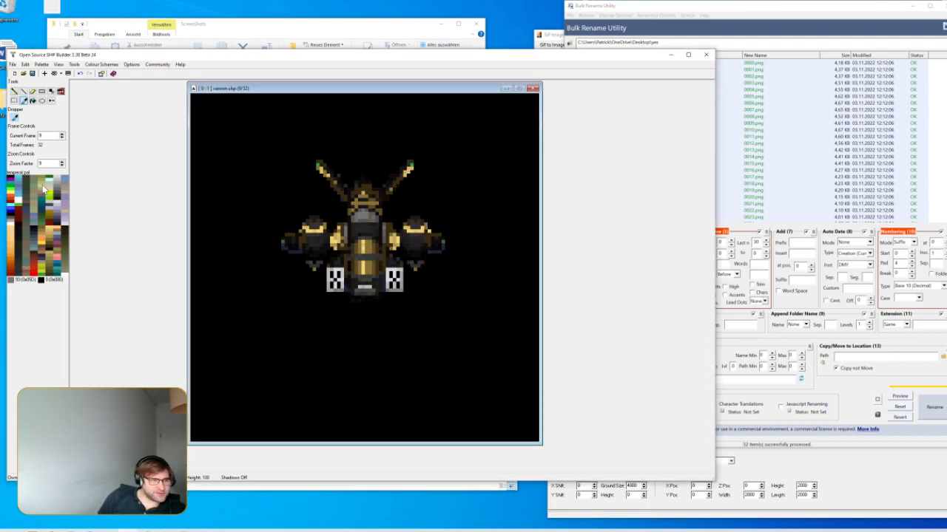
Browse the neighbouring frames of venom.shp to check the recoloured sprite, ending on frame 14
{"action": "left_click", "coordinate": [62, 135]}
{"action": "left_click", "coordinate": [62, 135]}
{"action": "left_click", "coordinate": [62, 136]}
{"action": "left_click", "coordinate": [63, 136]}
{"action": "left_click", "coordinate": [62, 135]}
{"action": "left_click", "coordinate": [62, 136]}
{"action": "left_click", "coordinate": [62, 135]}
{"action": "left_click", "coordinate": [63, 135]}
{"action": "left_click", "coordinate": [63, 135]}
{"action": "left_click", "coordinate": [62, 136]}
{"action": "left_click", "coordinate": [62, 135]}
{"action": "left_click", "coordinate": [62, 136]}
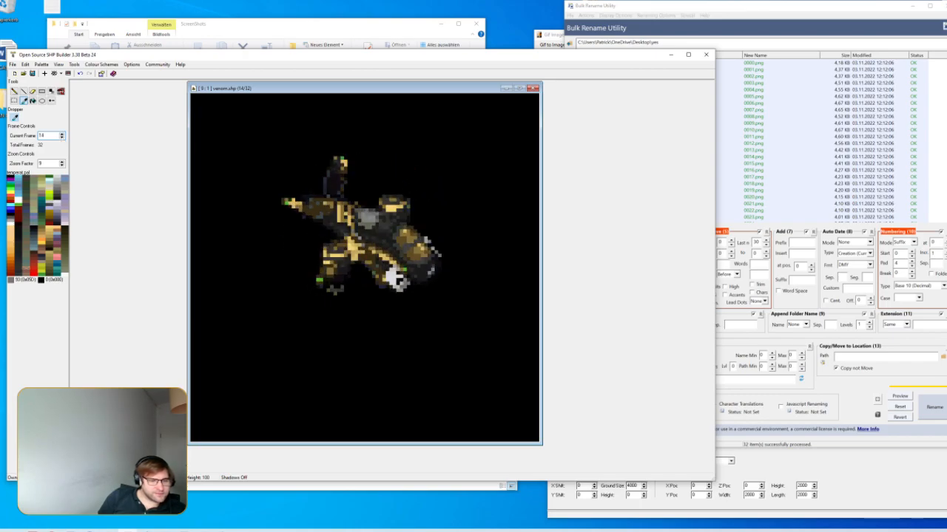
Switch to Open Source Voxel Viewer and set the model's remap colour to DarkBlue
{"action": "key", "text": "alt+Tab"}
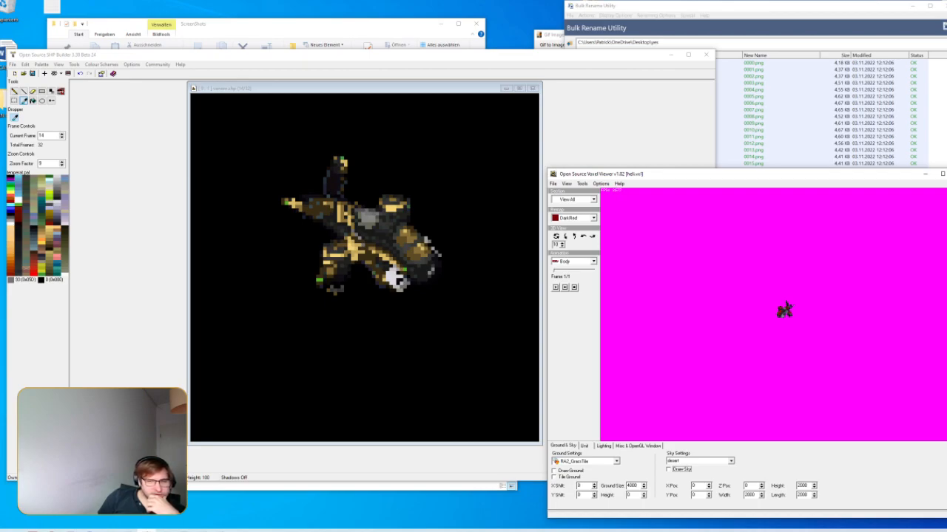
{"action": "left_click", "coordinate": [593, 218]}
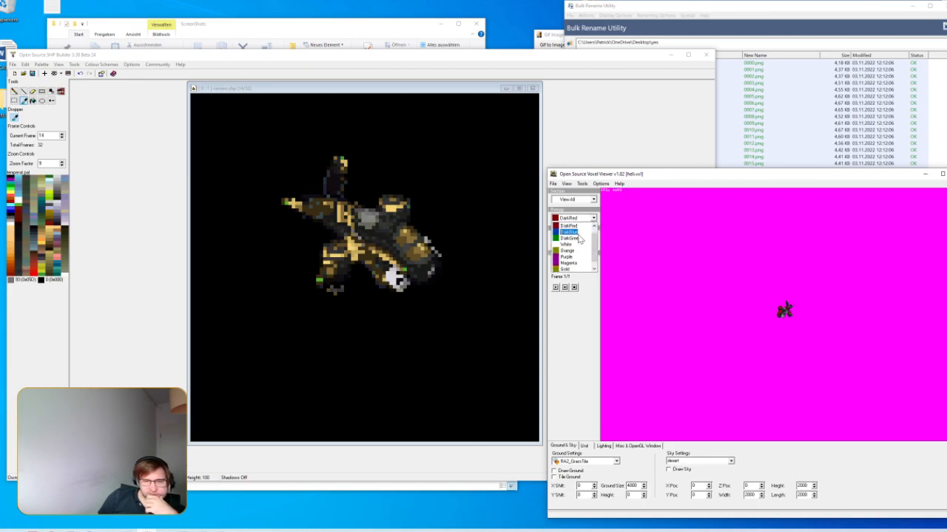
{"action": "left_click", "coordinate": [577, 244]}
{"action": "left_click_drag", "start_coordinate": [779, 325], "coordinate": [798, 360]}
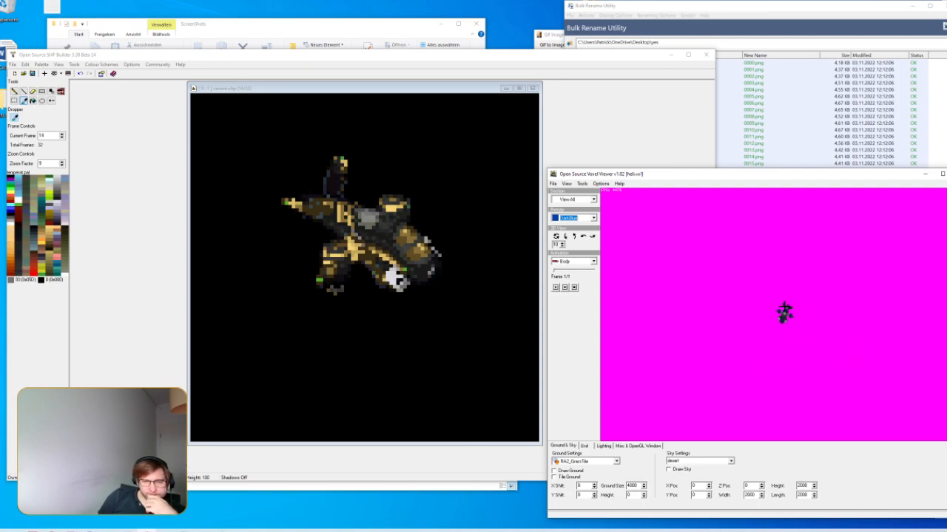
Return to SHP Builder and examine the sprite's rotation order in venom.shp, stopping at frame 25
{"action": "left_click", "coordinate": [393, 78]}
{"action": "left_click", "coordinate": [61, 135]}
{"action": "left_click", "coordinate": [62, 136]}
{"action": "left_click", "coordinate": [61, 135]}
{"action": "left_click", "coordinate": [62, 136]}
{"action": "left_click", "coordinate": [61, 135]}
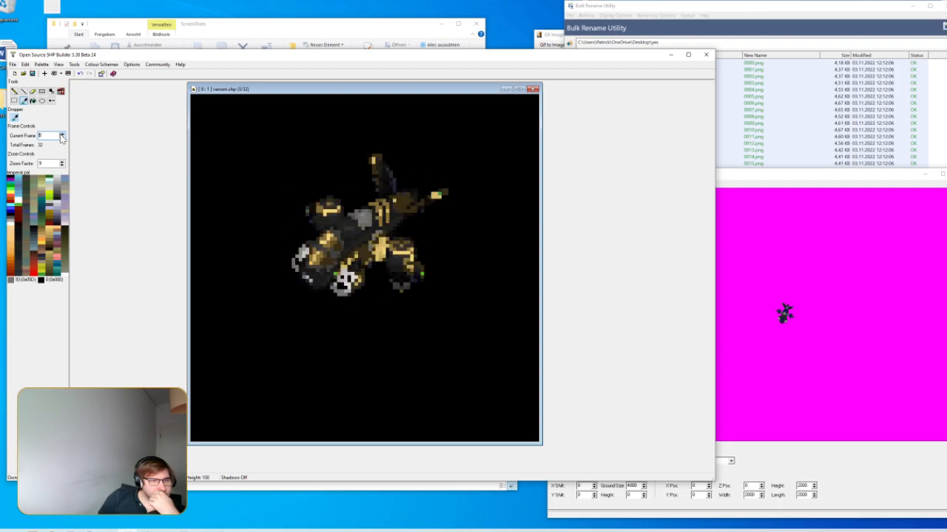
{"action": "left_click", "coordinate": [61, 135]}
{"action": "left_click", "coordinate": [62, 136]}
{"action": "left_click", "coordinate": [62, 135]}
{"action": "left_click", "coordinate": [61, 135]}
{"action": "left_click", "coordinate": [61, 135]}
{"action": "left_click", "coordinate": [61, 134]}
{"action": "left_click", "coordinate": [62, 134]}
{"action": "left_click", "coordinate": [62, 135]}
{"action": "left_click", "coordinate": [62, 135]}
{"action": "left_click", "coordinate": [61, 135]}
{"action": "left_click", "coordinate": [61, 134]}
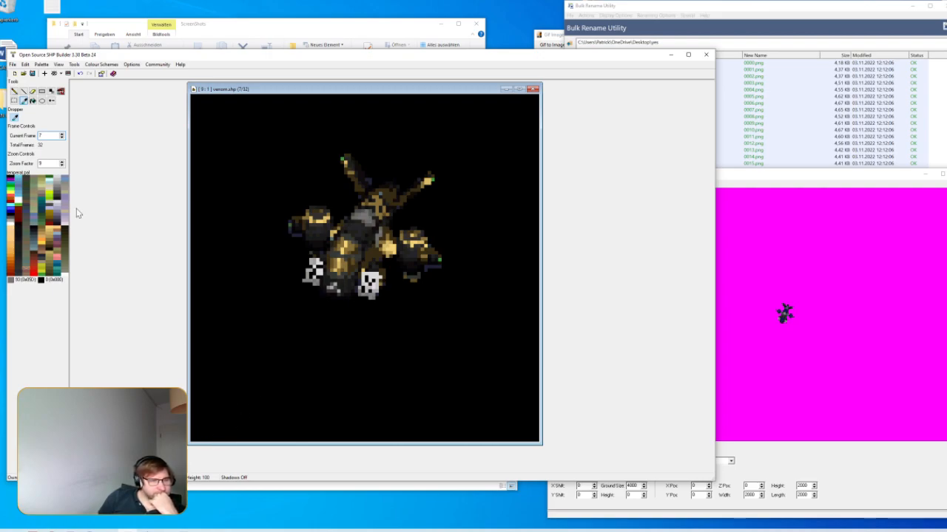
{"action": "left_click_drag", "start_coordinate": [62, 135], "coordinate": [62, 135]}
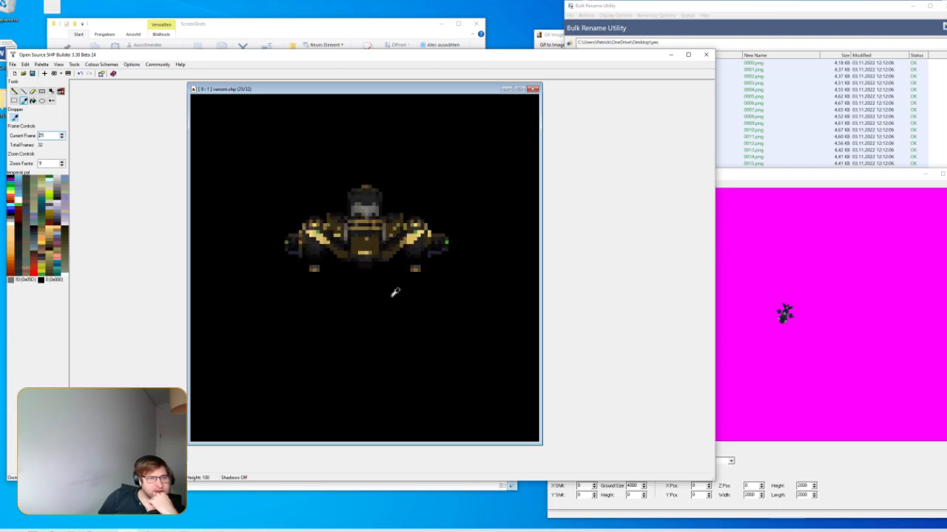
Copy frames 25 to 32 of venom.shp into a new SHP file
{"action": "left_click", "coordinate": [63, 165]}
{"action": "left_click", "coordinate": [63, 166]}
{"action": "left_click", "coordinate": [63, 165]}
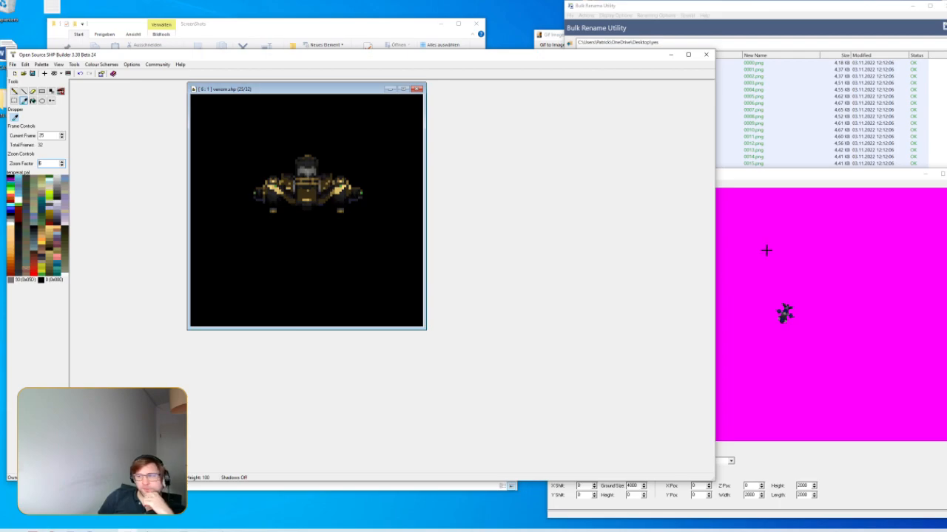
{"action": "left_click", "coordinate": [912, 262]}
{"action": "left_click_drag", "start_coordinate": [272, 86], "coordinate": [353, 137]}
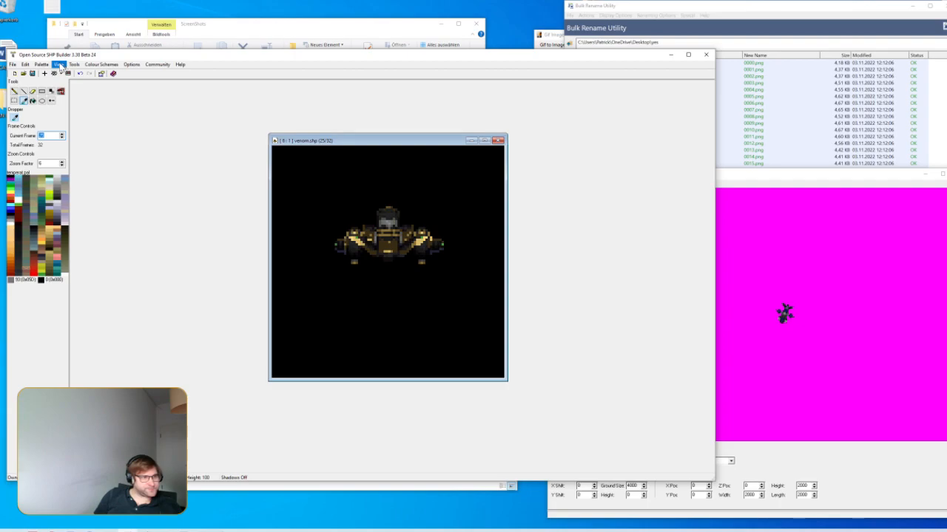
{"action": "left_click", "coordinate": [25, 64]}
{"action": "mouse_move", "coordinate": [77, 90]}
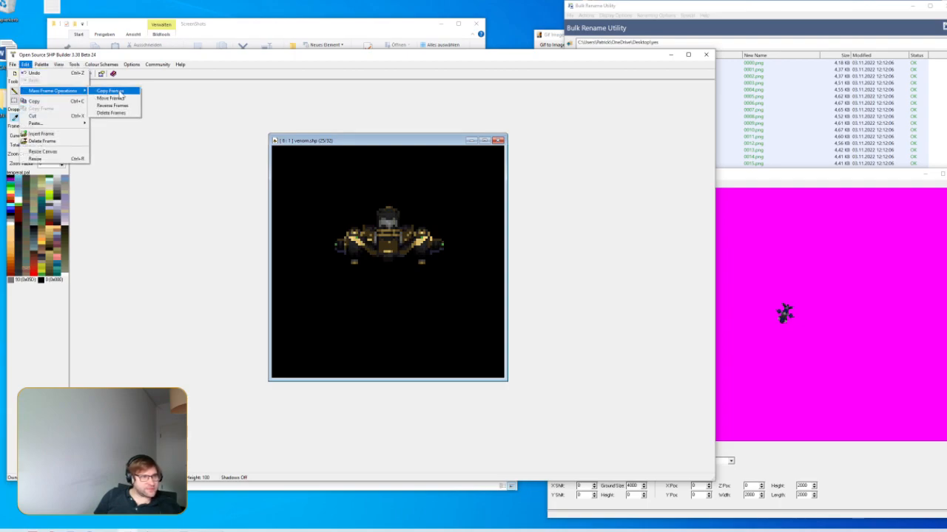
{"action": "left_click", "coordinate": [120, 92]}
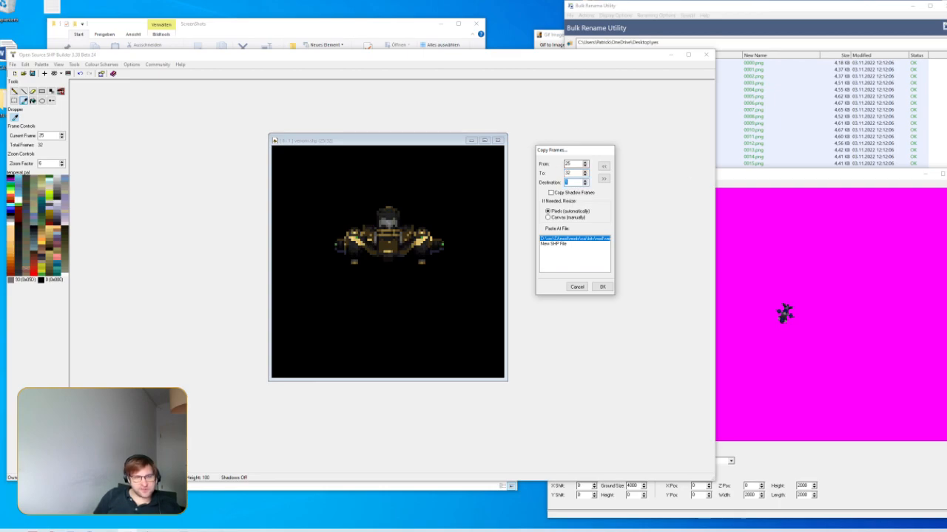
{"action": "left_click", "coordinate": [578, 244]}
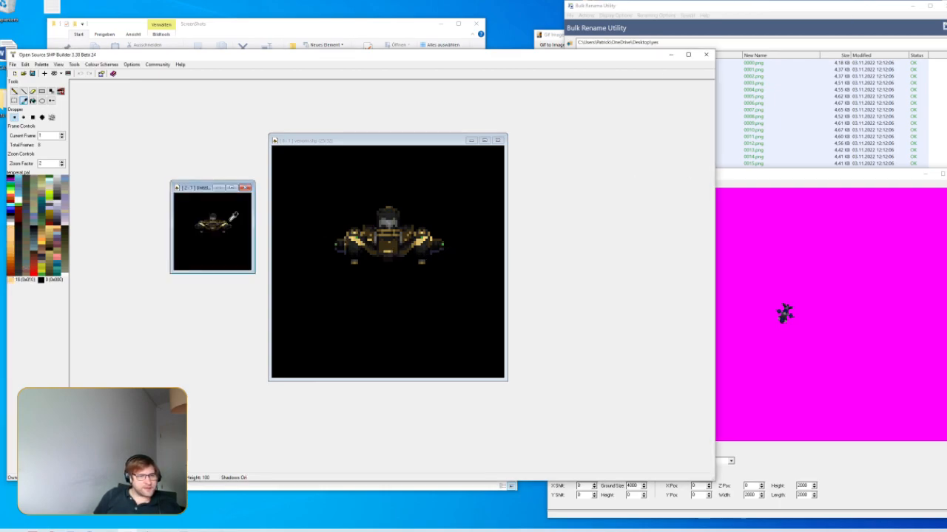
Arrange the new file and venom.shp side by side, with venom.shp showing frame 1
{"action": "left_click_drag", "start_coordinate": [198, 189], "coordinate": [190, 168]}
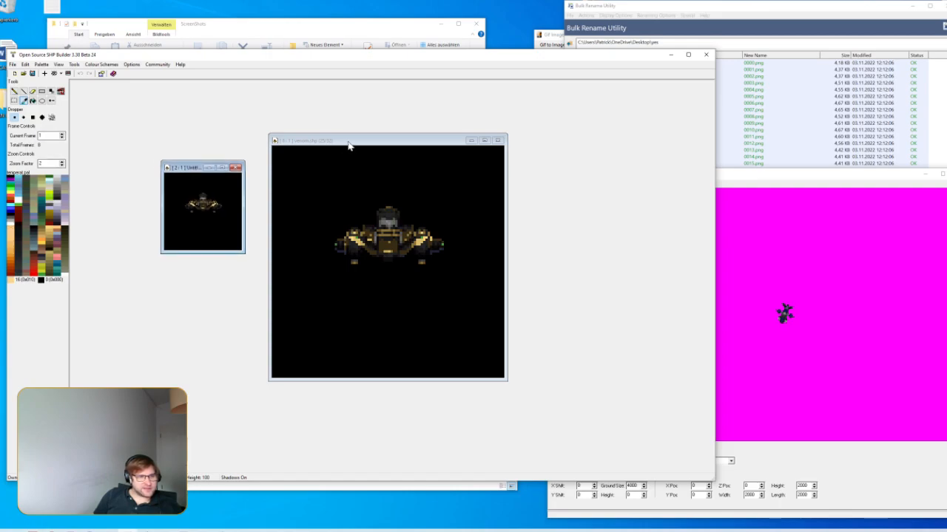
{"action": "left_click_drag", "start_coordinate": [294, 143], "coordinate": [419, 135]}
{"action": "left_click", "coordinate": [62, 136]}
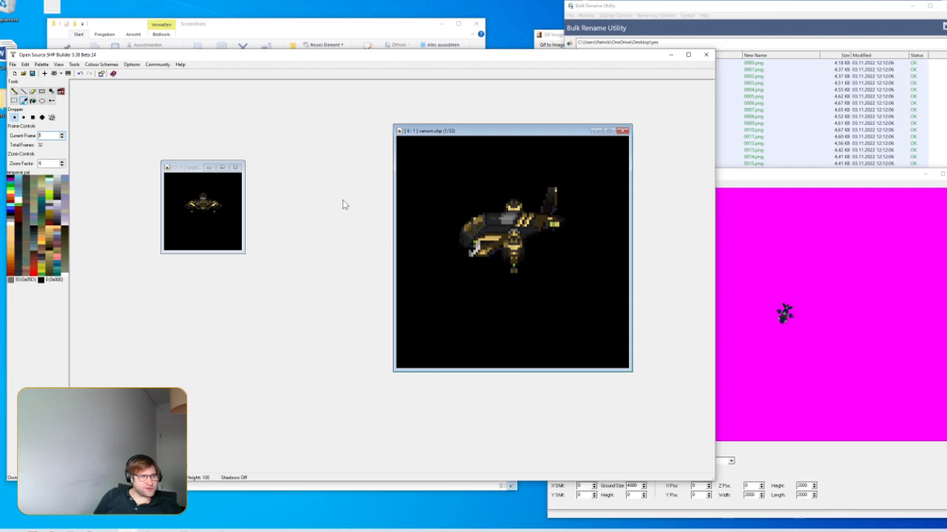
{"action": "left_click", "coordinate": [177, 172]}
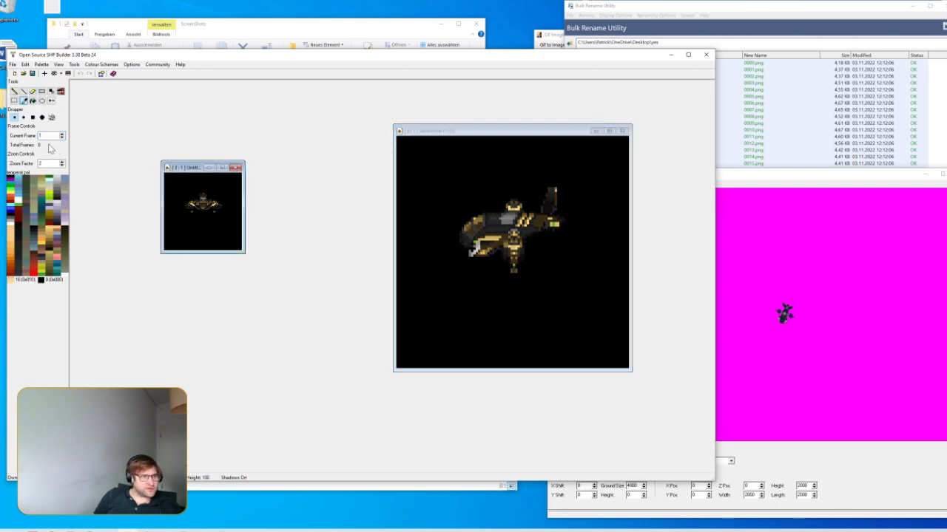
{"action": "left_click", "coordinate": [470, 136]}
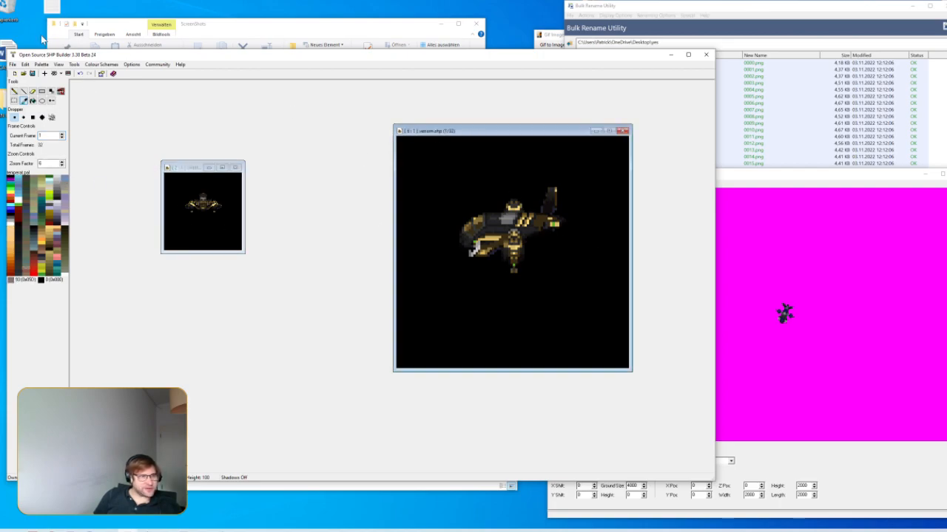
{"action": "left_click_drag", "start_coordinate": [477, 138], "coordinate": [471, 136]}
Copy frames 1 to 24 of venom.shp into Untitled 11, with destination frame 9
{"action": "left_click", "coordinate": [25, 65]}
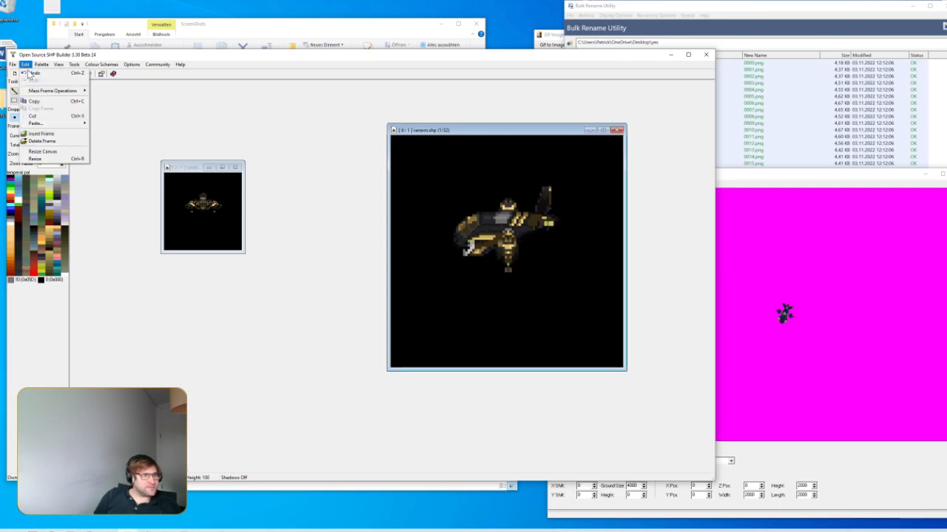
{"action": "mouse_move", "coordinate": [41, 90]}
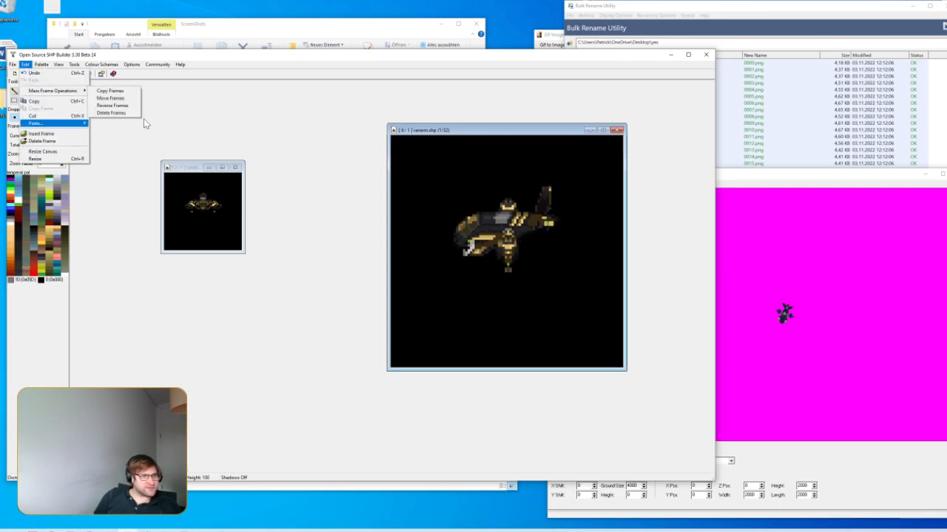
{"action": "left_click", "coordinate": [111, 91]}
{"action": "left_click_drag", "start_coordinate": [157, 124], "coordinate": [478, 108]}
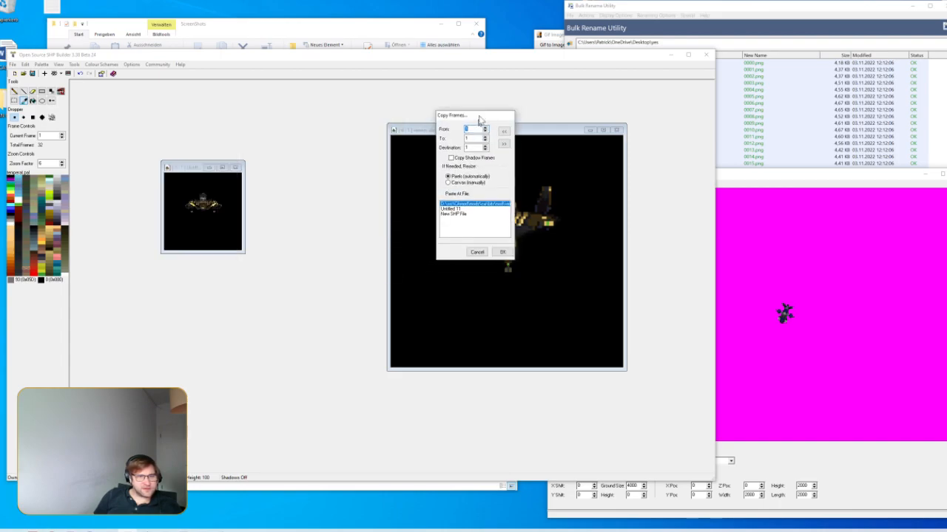
{"action": "key", "text": "Tab"}
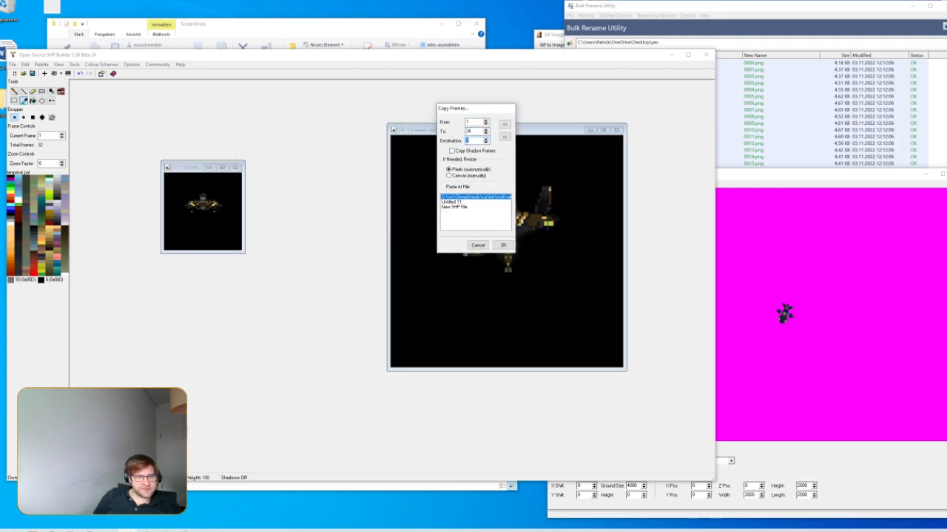
{"action": "left_click", "coordinate": [455, 203]}
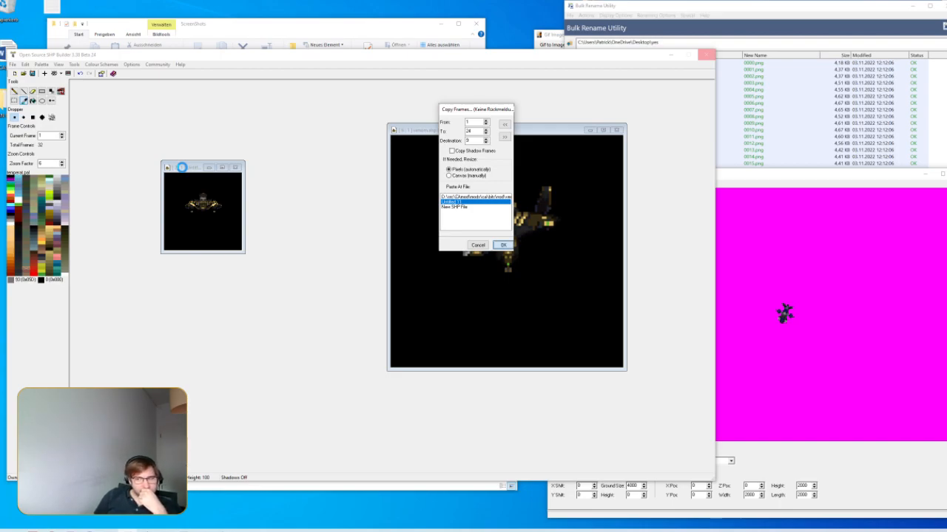
Enlarge Untitled 11 to zoom factor 5 and check its frames up to frame 9
{"action": "left_click", "coordinate": [63, 162]}
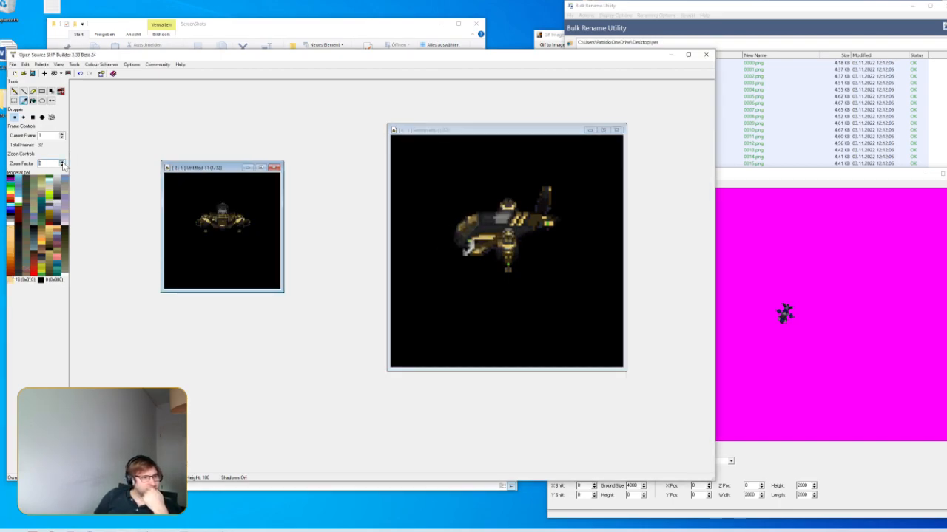
{"action": "left_click", "coordinate": [63, 162]}
{"action": "left_click", "coordinate": [63, 162]}
{"action": "left_click_drag", "start_coordinate": [63, 137], "coordinate": [62, 136]}
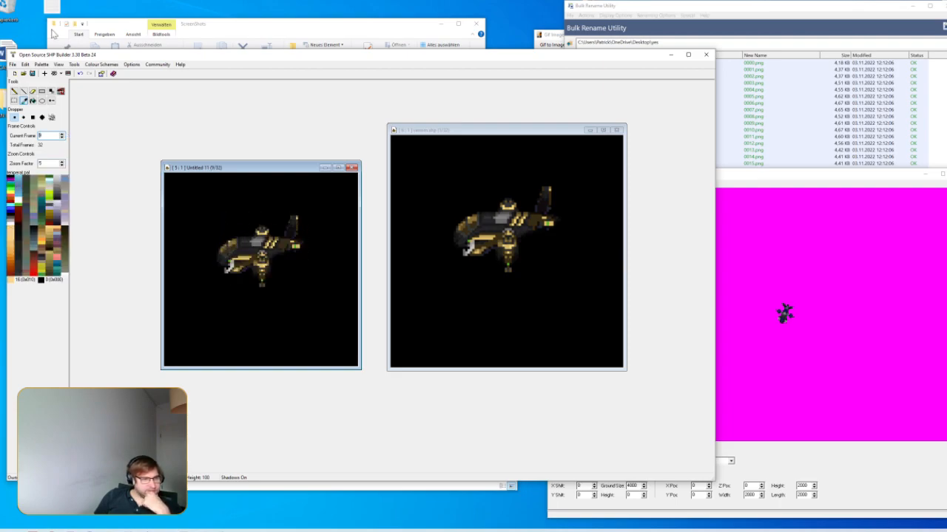
Apply the Tiberian Dawn palette temperat.pal to Untitled 11 and check its frames up to frame 16
{"action": "left_click", "coordinate": [41, 64]}
{"action": "mouse_move", "coordinate": [74, 91]}
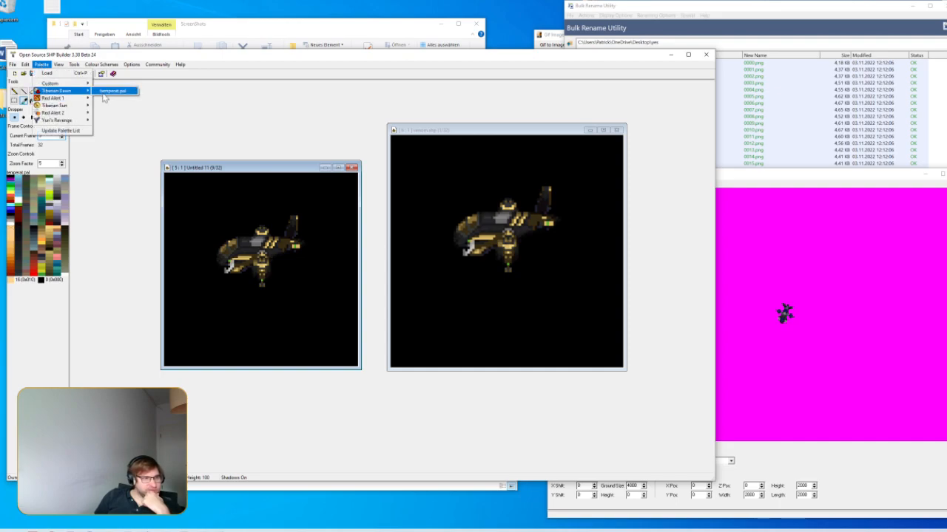
{"action": "left_click", "coordinate": [112, 91]}
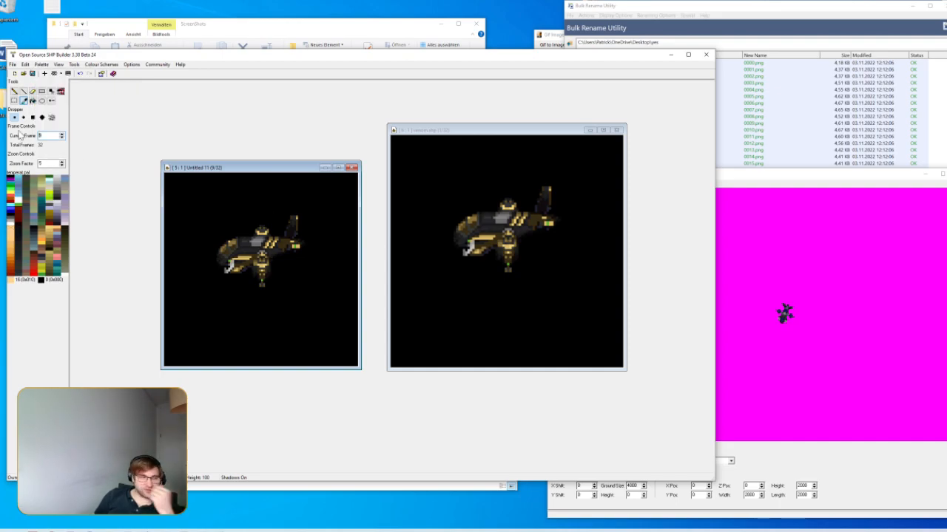
{"action": "left_click_drag", "start_coordinate": [63, 137], "coordinate": [63, 137]}
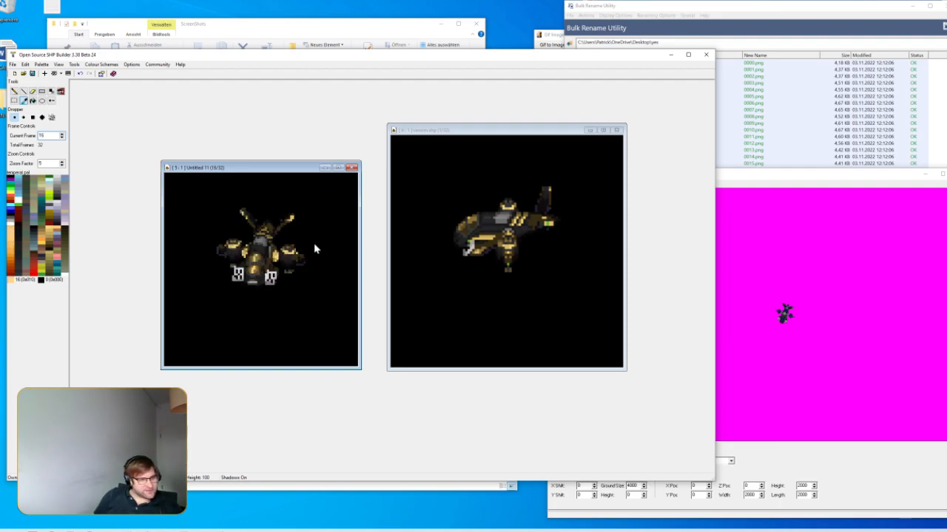
Save the reordered SHP file
{"action": "key", "text": "ctrl+s"}
{"action": "left_click", "coordinate": [414, 190]}
{"action": "left_click", "coordinate": [600, 263]}
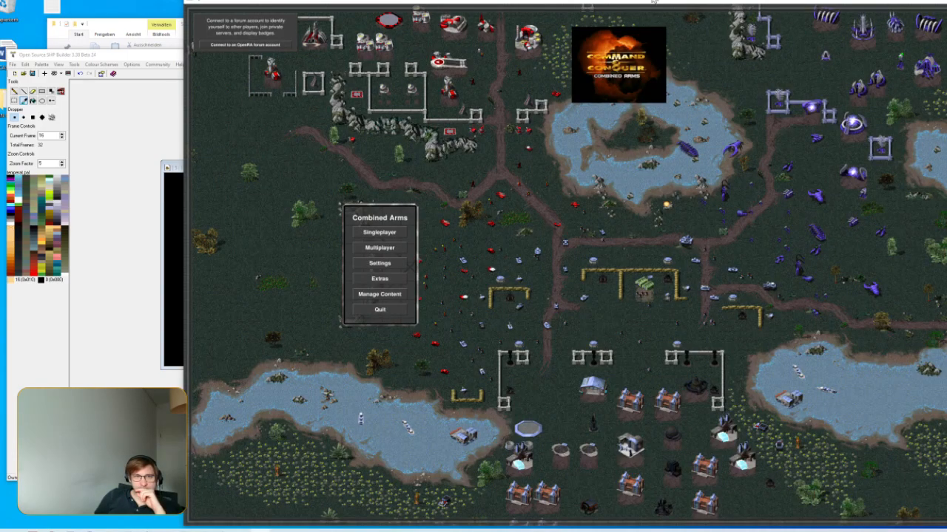
Start a singleplayer skirmish in the Combined Arms game
{"action": "left_click_drag", "start_coordinate": [653, 2], "coordinate": [463, 1]}
{"action": "left_click", "coordinate": [182, 231]}
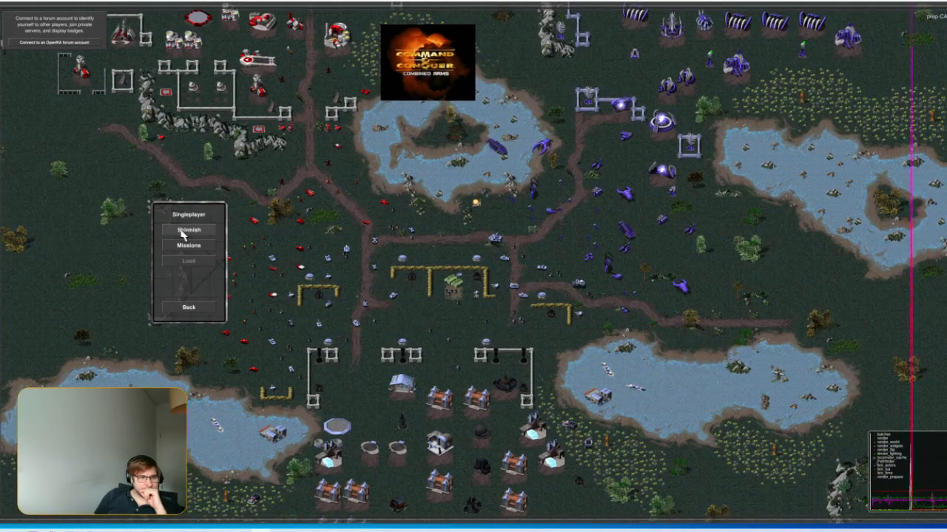
{"action": "left_click", "coordinate": [182, 231]}
{"action": "left_click", "coordinate": [568, 366]}
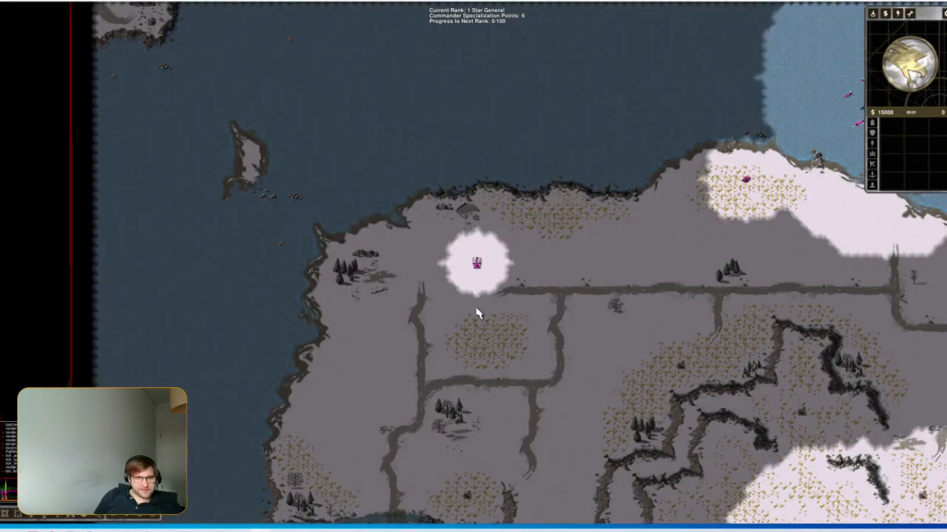
Find the Venom aircraft on the map and order them around to check their sprites in different directions
{"action": "middle_click_drag", "start_coordinate": [477, 313], "coordinate": [595, 388]}
{"action": "scroll", "coordinate": [596, 388], "scroll_direction": "up", "scroll_amount": 5}
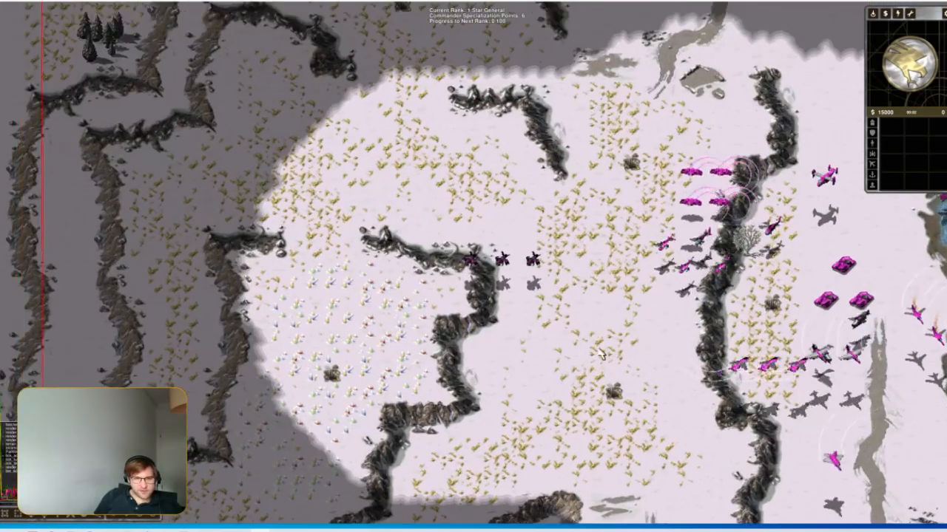
{"action": "left_click", "coordinate": [603, 286]}
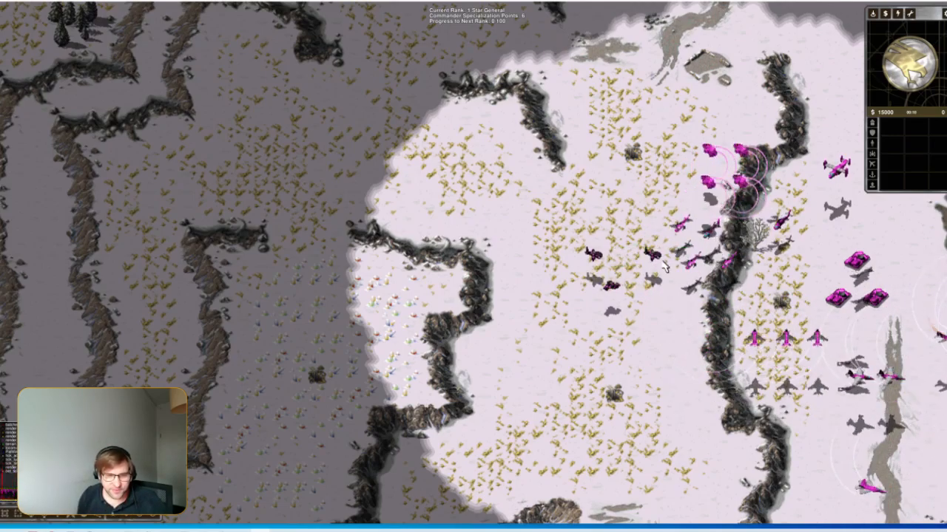
{"action": "left_click", "coordinate": [652, 257]}
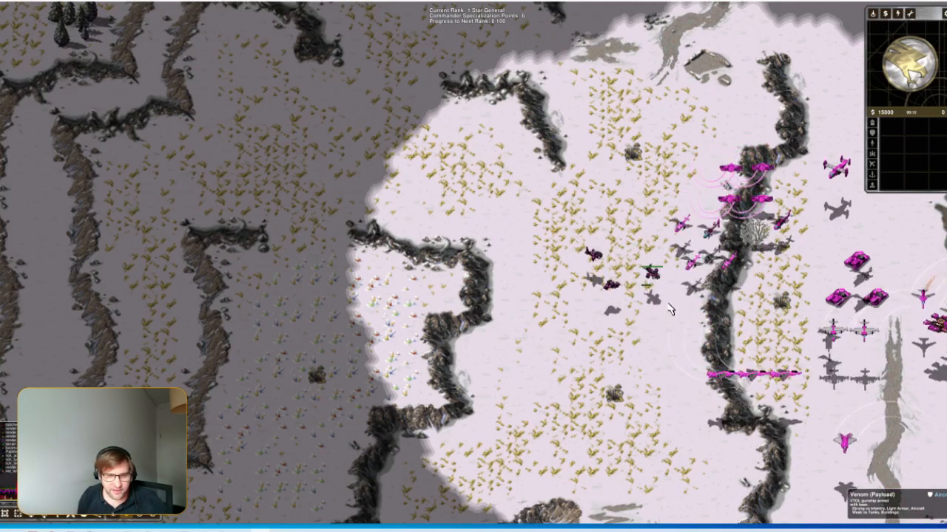
{"action": "left_click", "coordinate": [686, 262]}
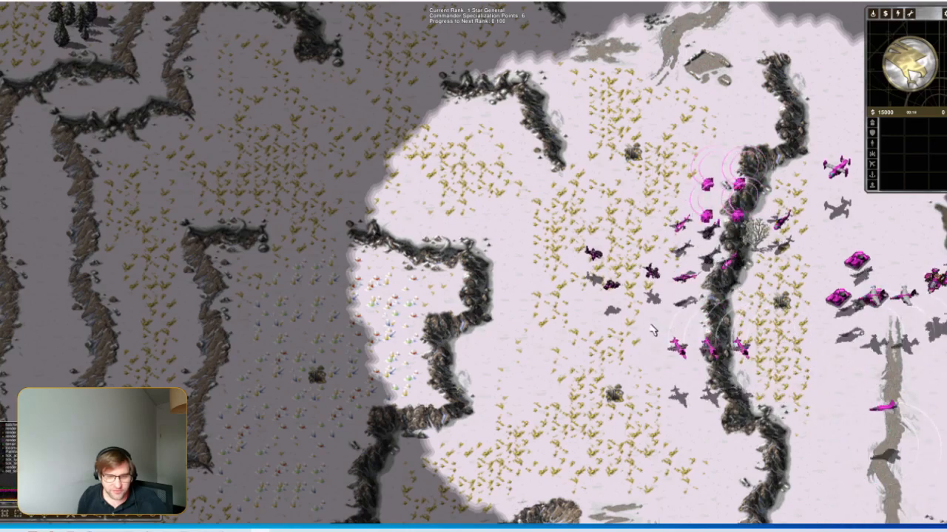
{"action": "left_click", "coordinate": [650, 278]}
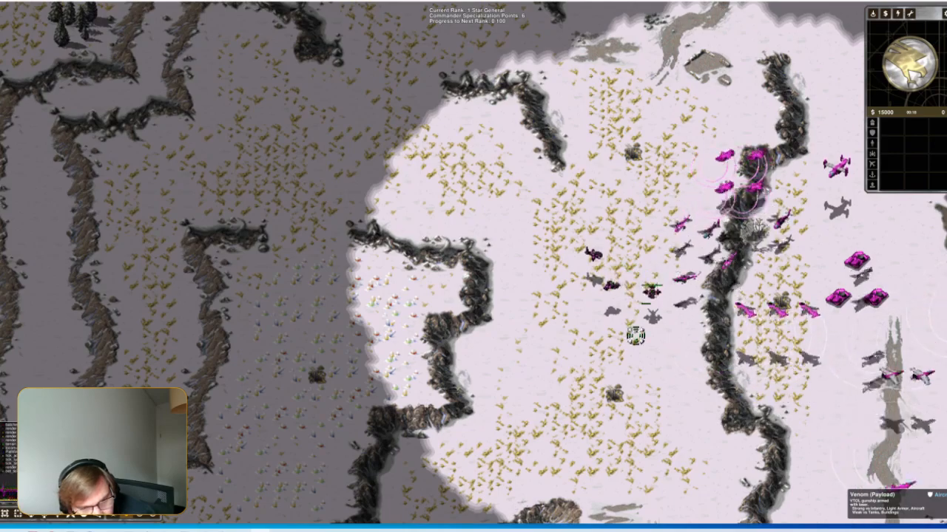
Order the selected Venom to another spot and inspect its sprite and position there
{"action": "left_click", "coordinate": [646, 246]}
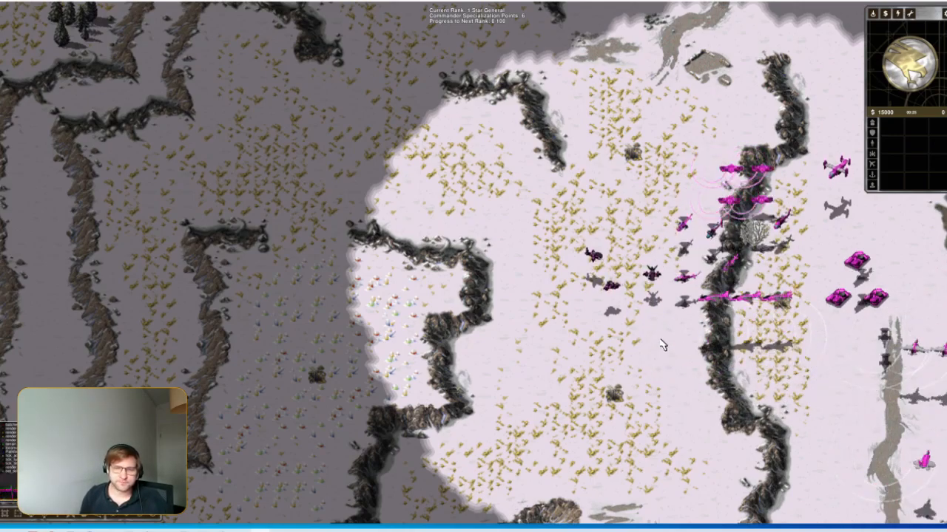
{"action": "middle_click_drag", "start_coordinate": [577, 317], "coordinate": [640, 303]}
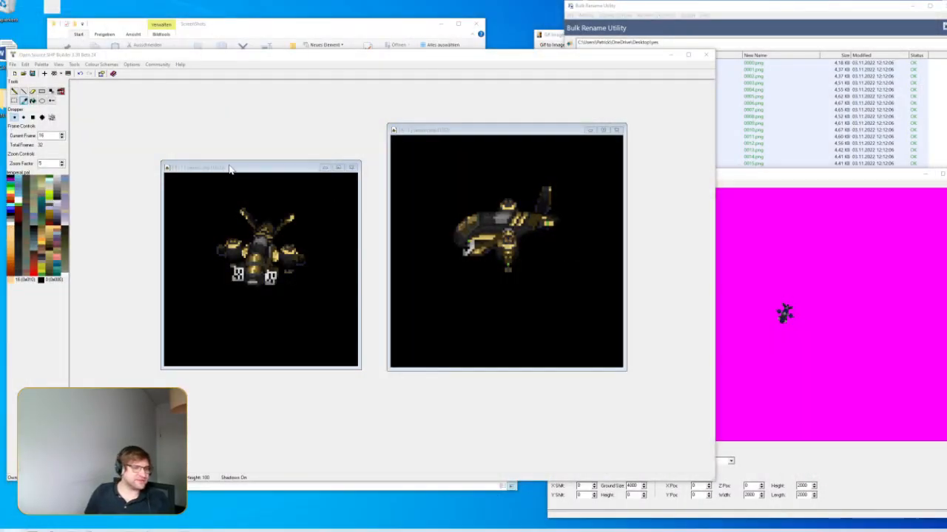
Close the other sprite window, crop venom.shp by 20 pixels at the bottom, and check frame 17
{"action": "left_click", "coordinate": [616, 130]}
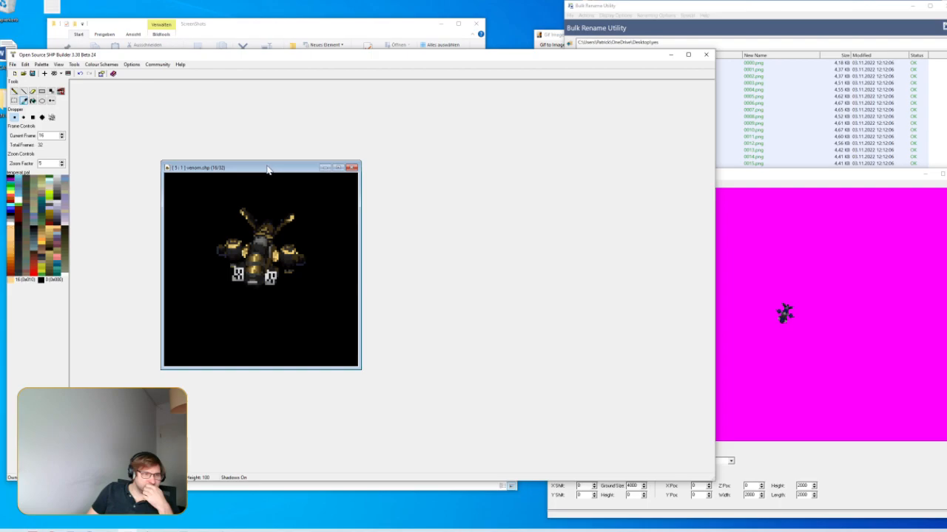
{"action": "left_click", "coordinate": [41, 65]}
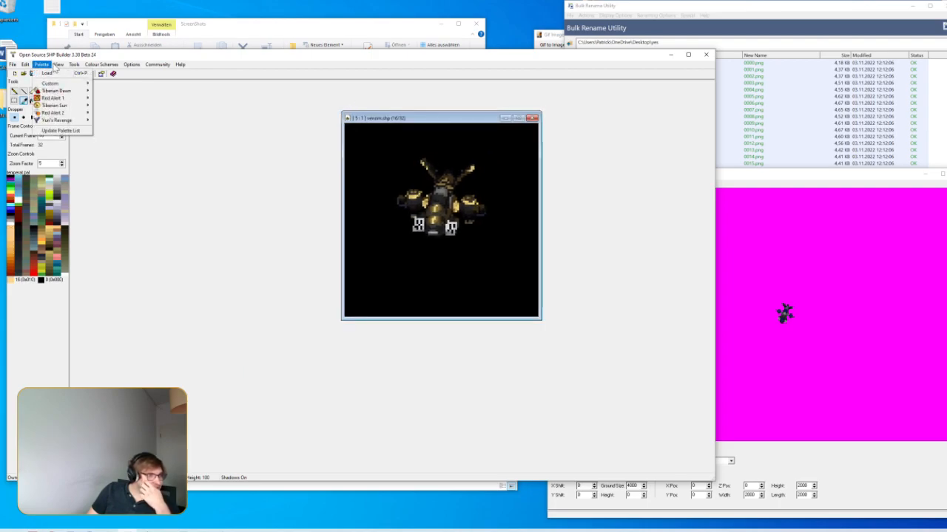
{"action": "mouse_move", "coordinate": [31, 68]}
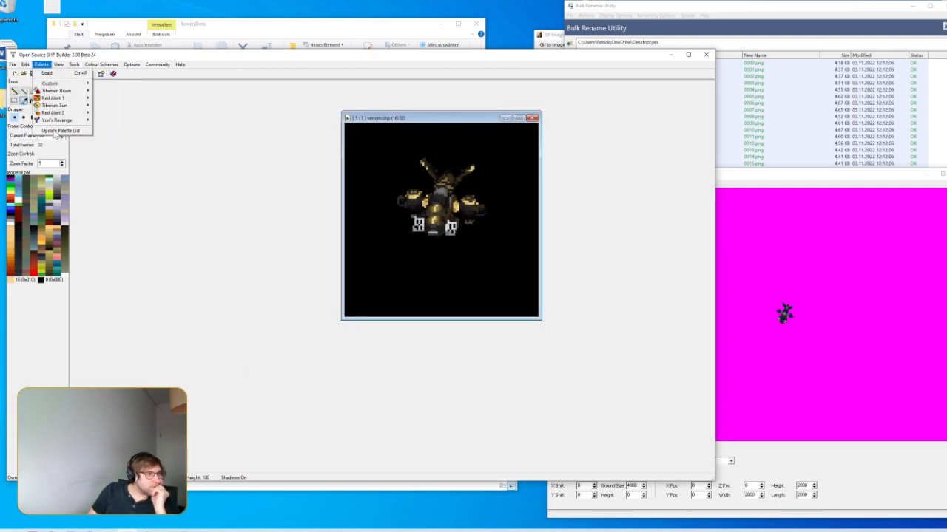
{"action": "left_click", "coordinate": [42, 151]}
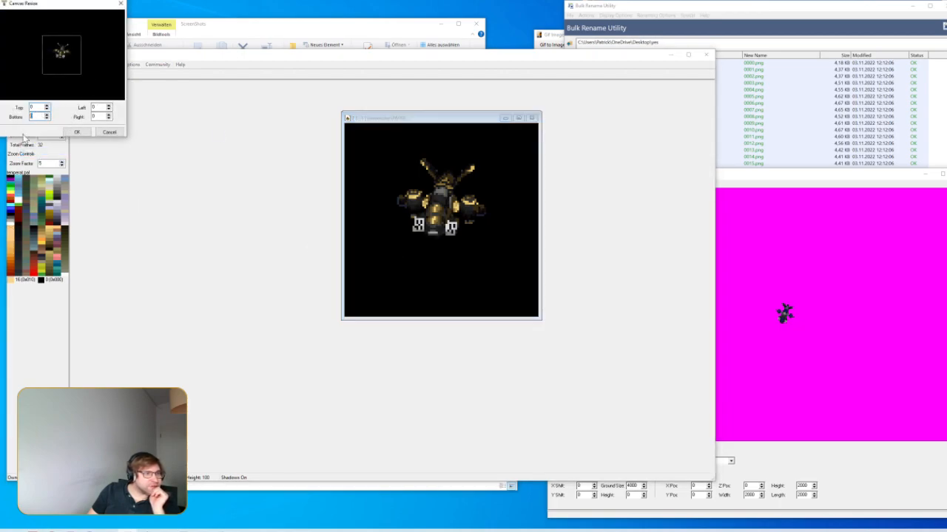
{"action": "type", "text": "100"}
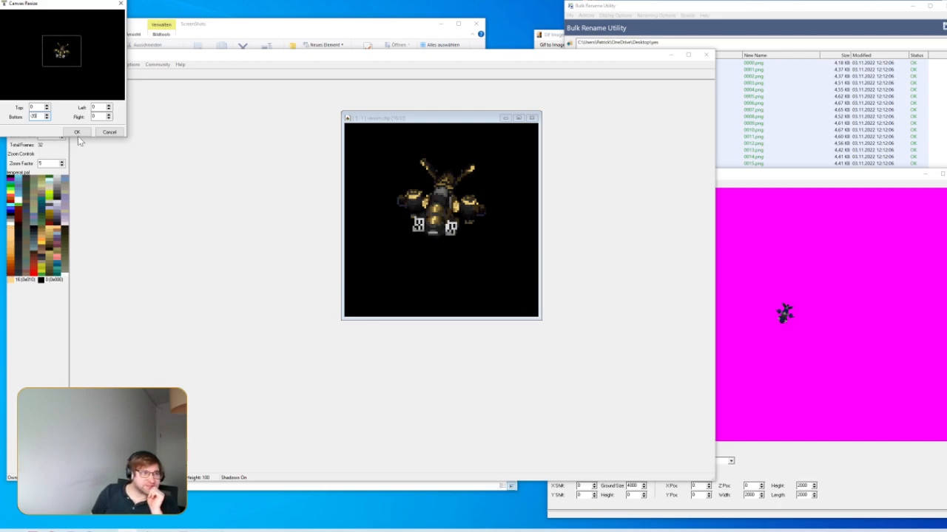
{"action": "left_click", "coordinate": [77, 132]}
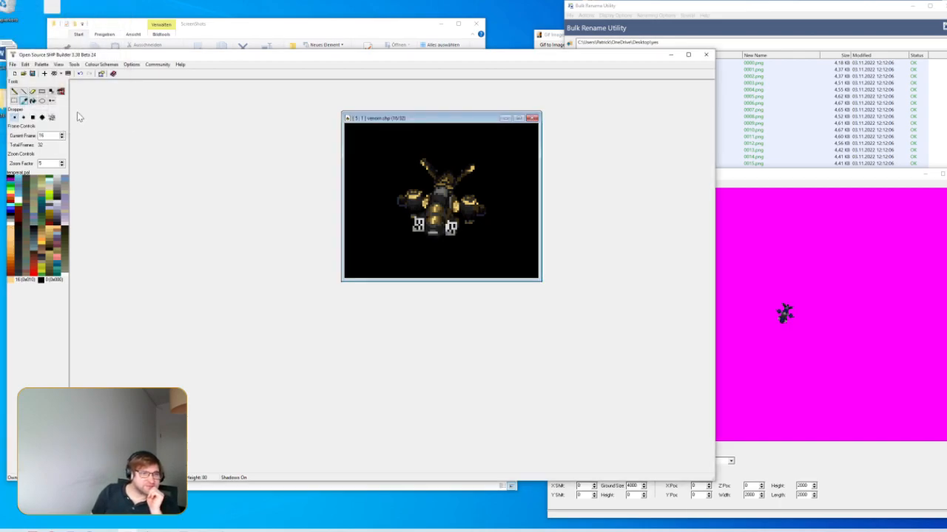
{"action": "left_click", "coordinate": [61, 135]}
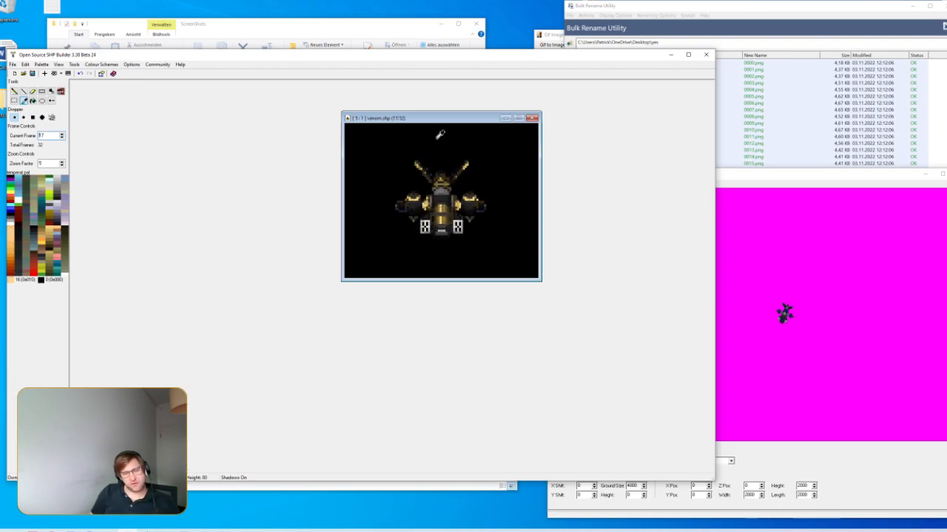
{"action": "left_click_drag", "start_coordinate": [410, 111], "coordinate": [495, 99]}
Start an image-to-SHP import and choose 0000.png as the first frame
{"action": "left_click", "coordinate": [13, 64]}
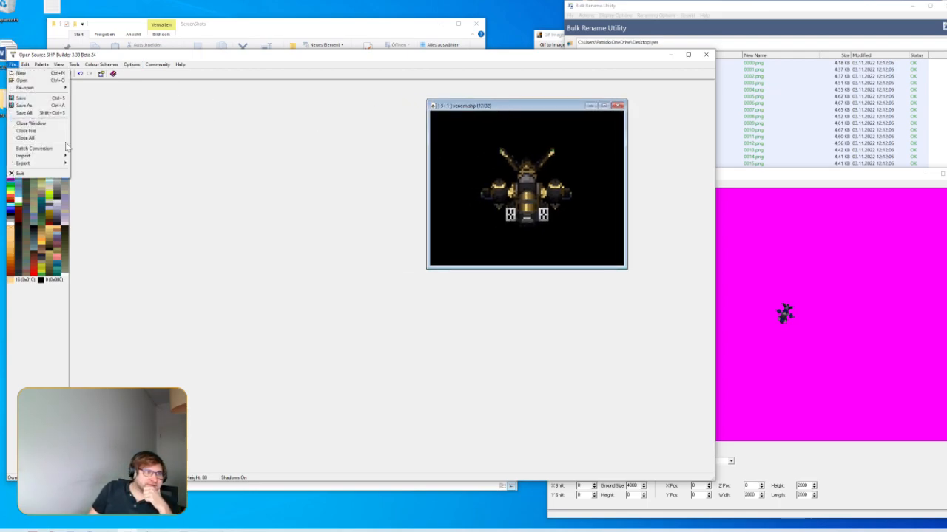
{"action": "left_click", "coordinate": [90, 156]}
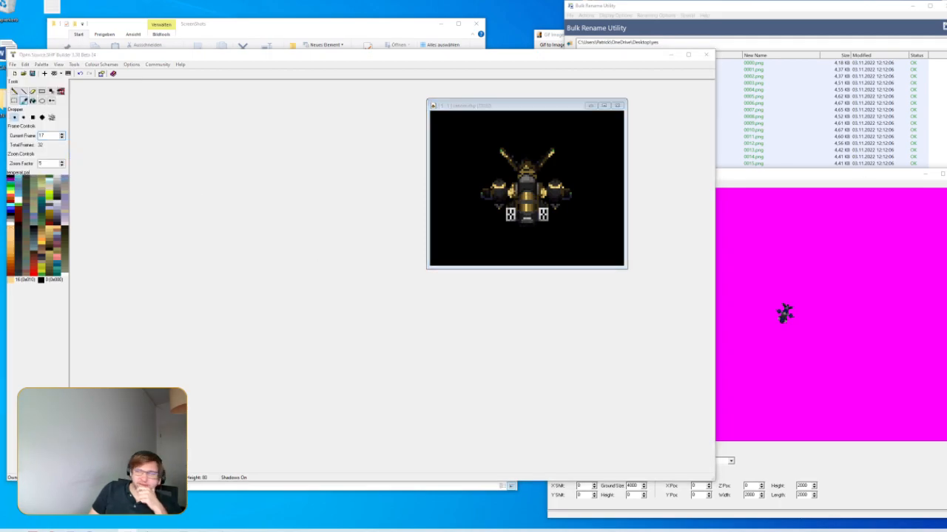
{"action": "left_click_drag", "start_coordinate": [602, 156], "coordinate": [456, 126]}
{"action": "left_click", "coordinate": [480, 158]}
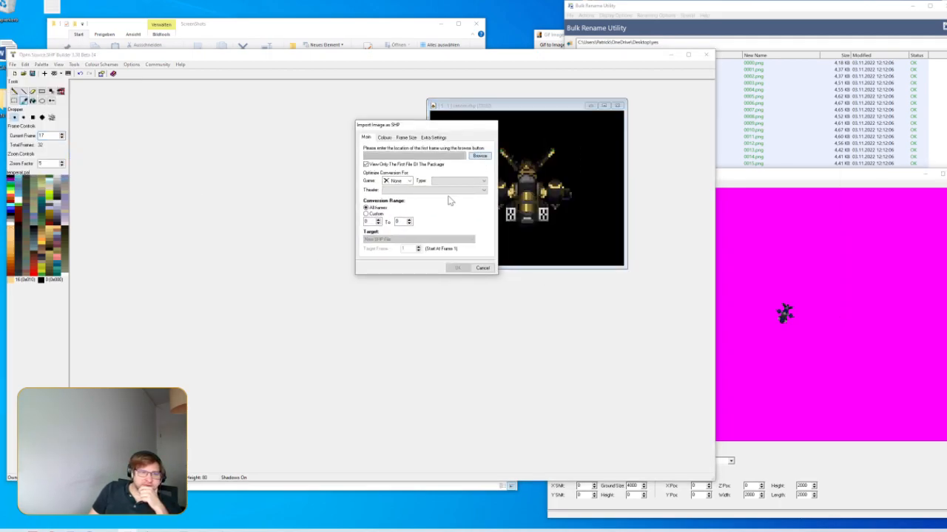
{"action": "left_click", "coordinate": [412, 160]}
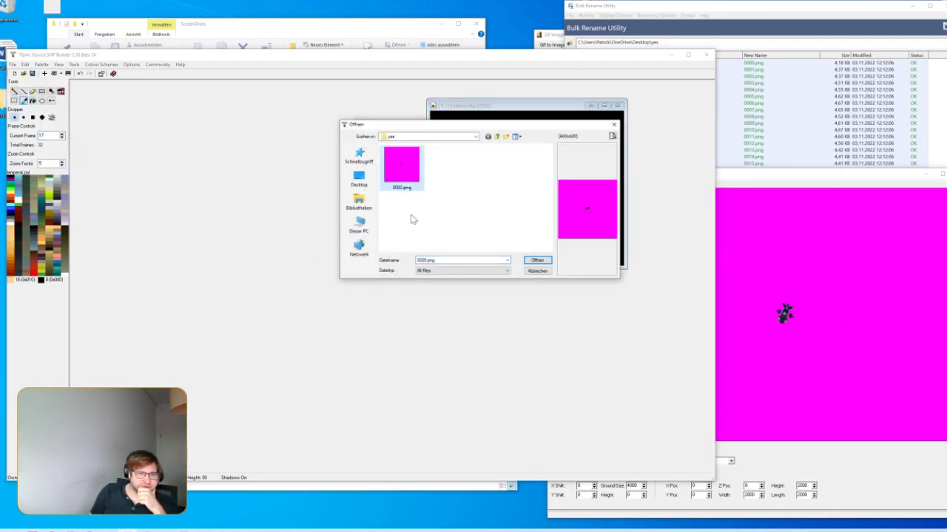
{"action": "double_click", "coordinate": [400, 171]}
{"action": "left_click", "coordinate": [480, 156]}
{"action": "double_click", "coordinate": [400, 168]}
Set the import to a TD unit with the background selected by transparency colour, and convert all frames to a new SHP
{"action": "left_click", "coordinate": [397, 180]}
{"action": "left_click", "coordinate": [392, 194]}
{"action": "left_click", "coordinate": [433, 138]}
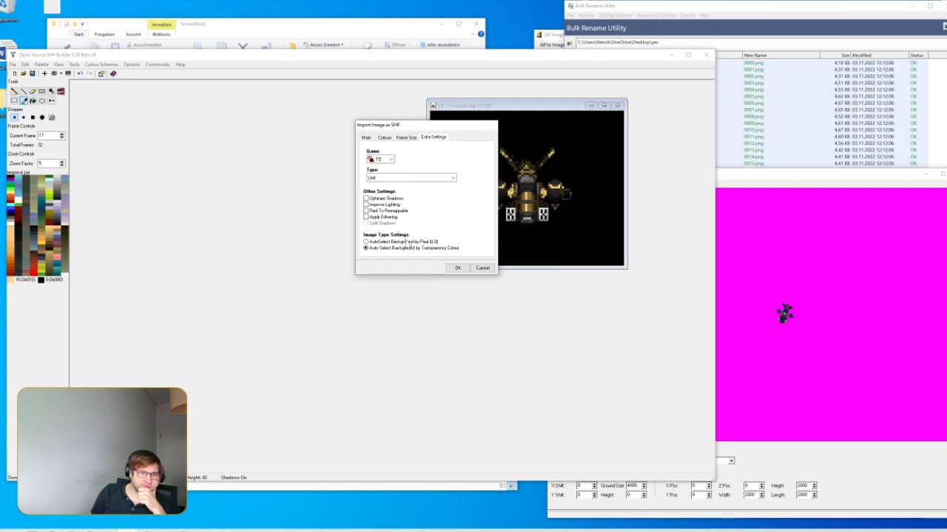
{"action": "left_click", "coordinate": [457, 268]}
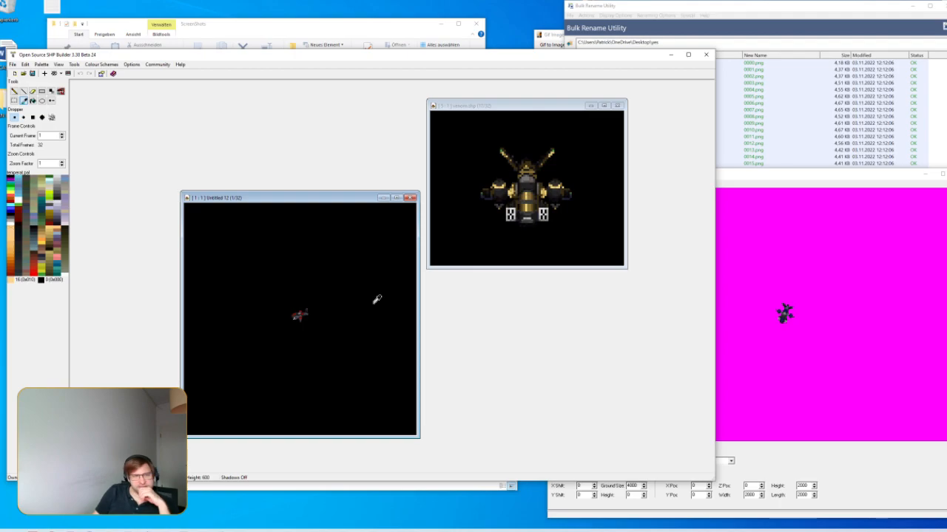
Move venom.shp aside on frame 21 and enlarge Untitled 12 to zoom factor 3
{"action": "left_click_drag", "start_coordinate": [523, 109], "coordinate": [591, 107]}
{"action": "left_click", "coordinate": [62, 136]}
{"action": "left_click", "coordinate": [62, 136]}
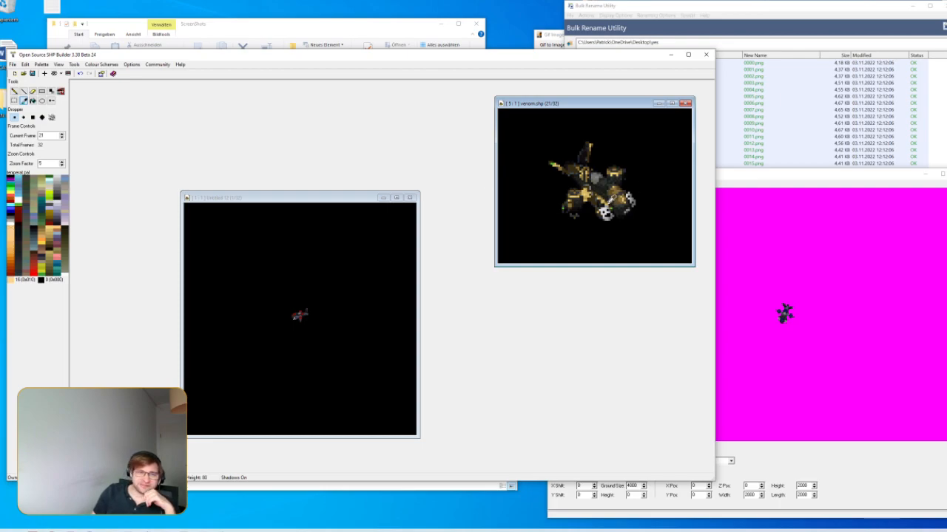
{"action": "left_click_drag", "start_coordinate": [294, 202], "coordinate": [270, 122]}
{"action": "left_click", "coordinate": [62, 166]}
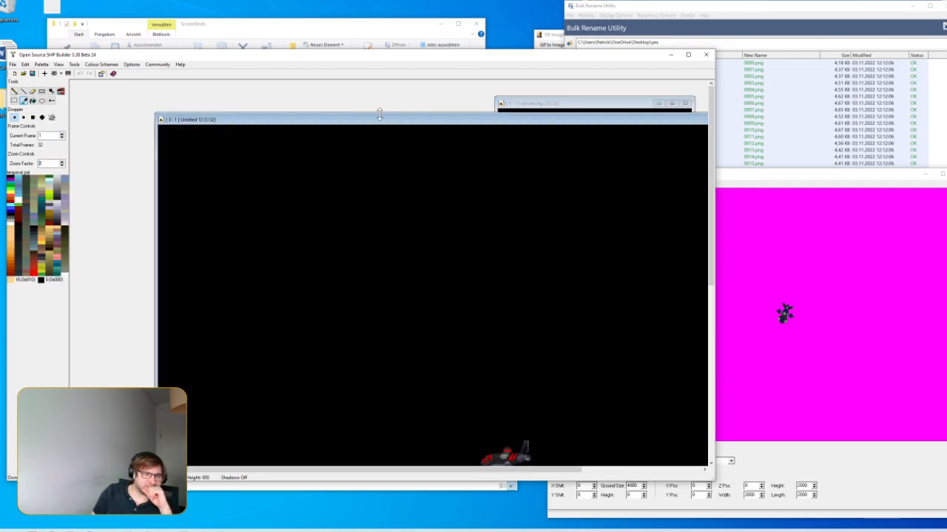
{"action": "left_click_drag", "start_coordinate": [379, 119], "coordinate": [224, 98]}
Crop the Untitled 12 canvas by 100 pixels on each of its four sides
{"action": "left_click", "coordinate": [41, 64]}
{"action": "mouse_move", "coordinate": [23, 65]}
{"action": "left_click", "coordinate": [56, 151]}
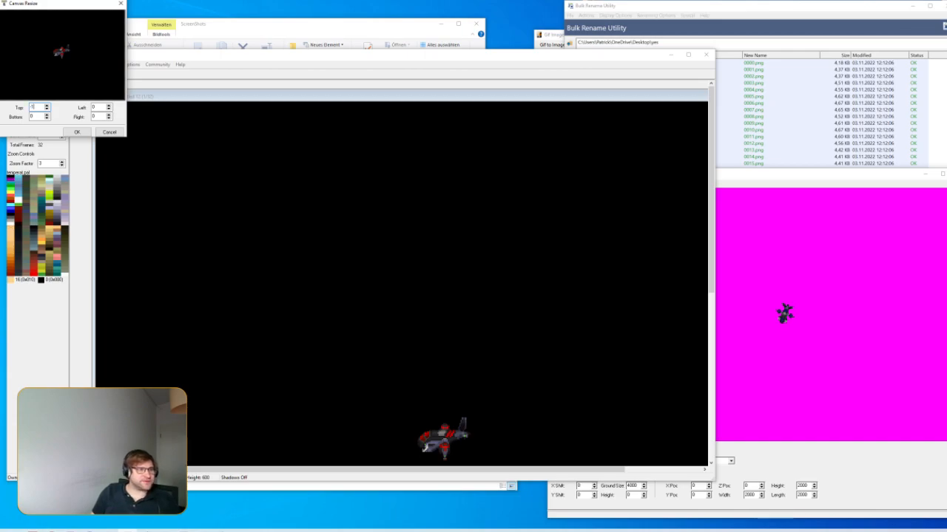
{"action": "type", "text": "0"}
{"action": "key", "text": "Tab"}
{"action": "type", "text": "-"}
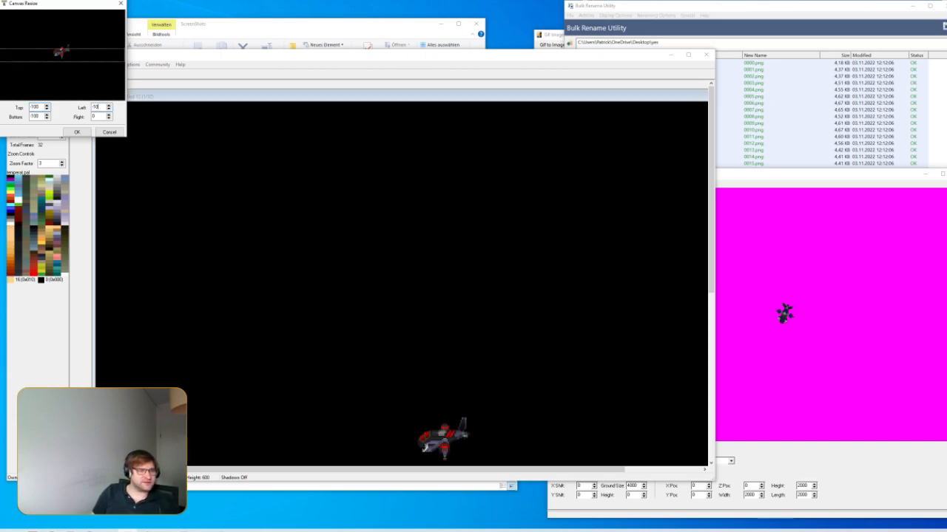
{"action": "left_click", "coordinate": [77, 132]}
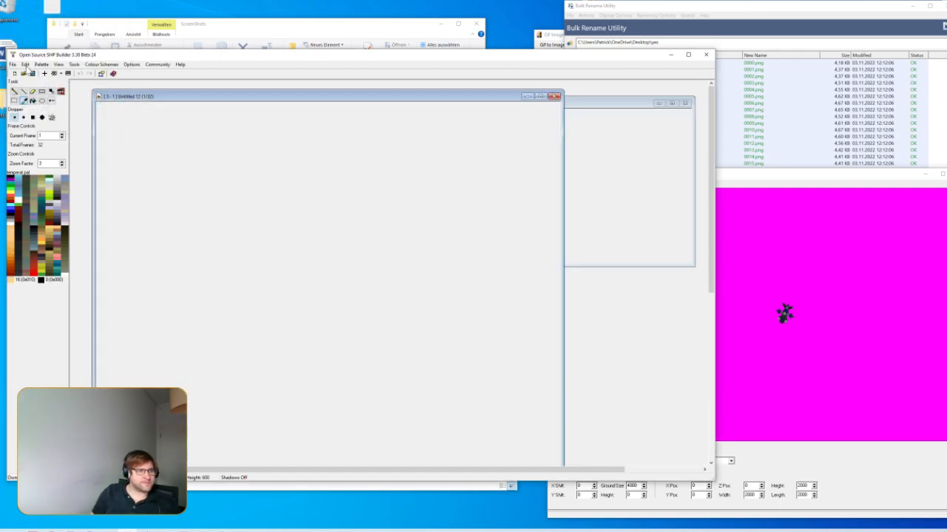
Crop another 100 pixels from every side of the Untitled 12 canvas
{"action": "left_click", "coordinate": [25, 65]}
{"action": "left_click", "coordinate": [44, 153]}
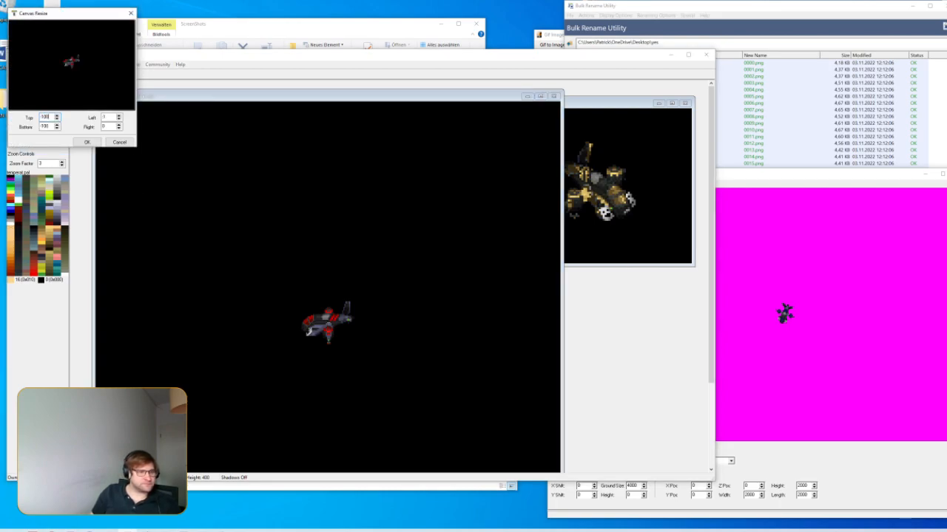
{"action": "key", "text": "Return"}
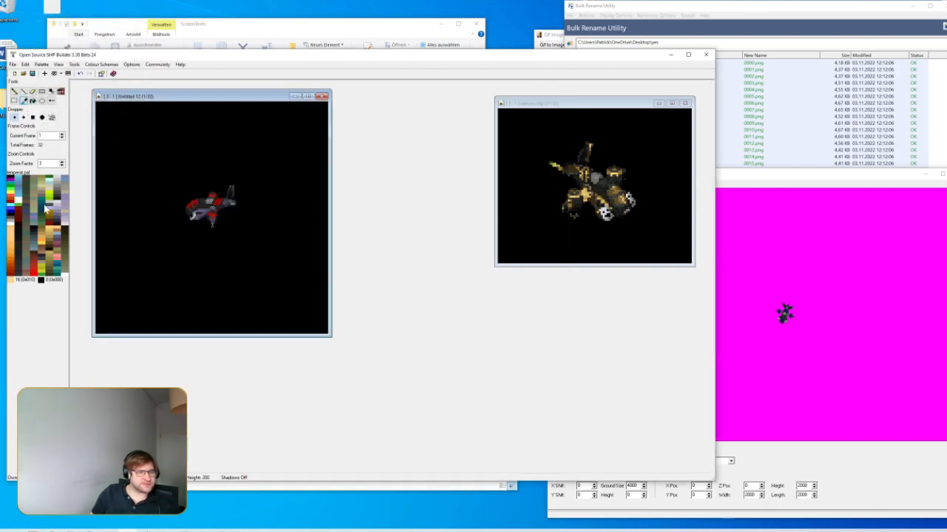
Crop Untitled 12 by 50 pixels at the top, left and right, and trim the bottom to a canvas height of 80
{"action": "left_click", "coordinate": [25, 65]}
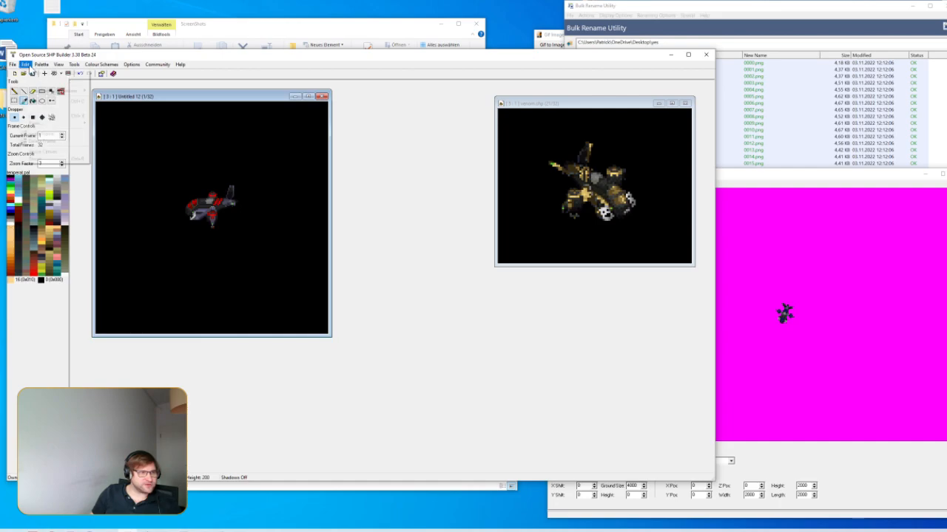
{"action": "left_click", "coordinate": [45, 140]}
{"action": "type", "text": "-55"}
{"action": "key", "text": "Tab"}
{"action": "type", "text": "-50"}
{"action": "key", "text": "Tab"}
{"action": "type", "text": "-50"}
{"action": "key", "text": "Tab"}
{"action": "type", "text": "-50"}
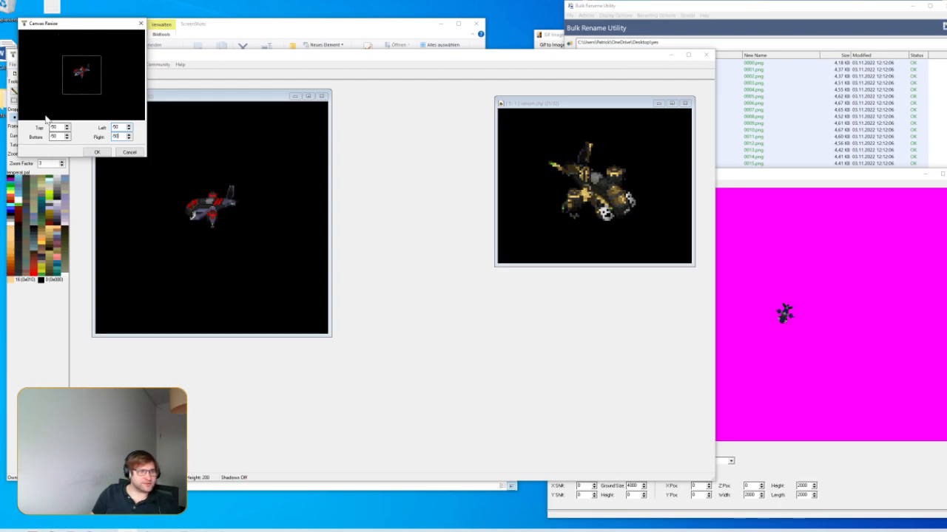
{"action": "left_click_drag", "start_coordinate": [53, 136], "coordinate": [59, 136]}
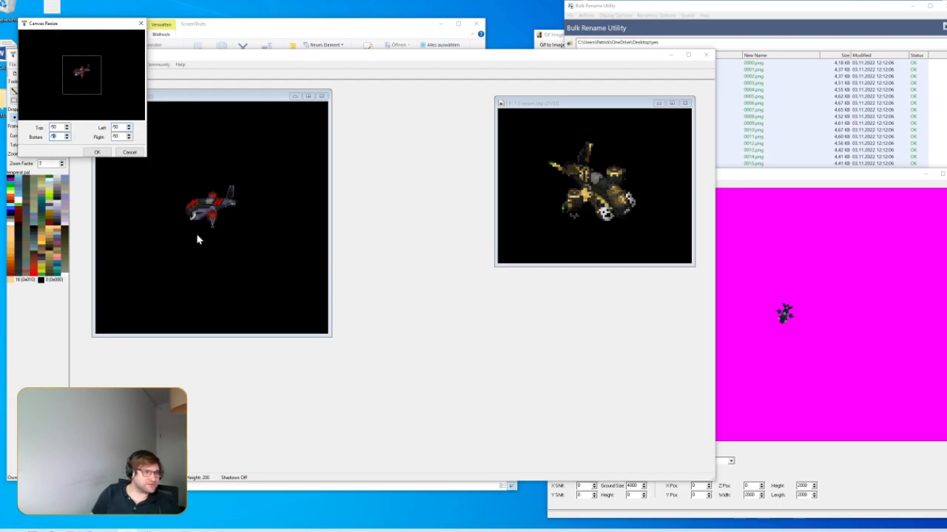
{"action": "left_click", "coordinate": [97, 152]}
Enlarge Untitled 12 to zoom factor 9 and examine its rotation frames, ending on frame 9
{"action": "left_click_drag", "start_coordinate": [155, 96], "coordinate": [313, 135]}
{"action": "left_click", "coordinate": [62, 162]}
{"action": "left_click_drag", "start_coordinate": [342, 139], "coordinate": [303, 134]}
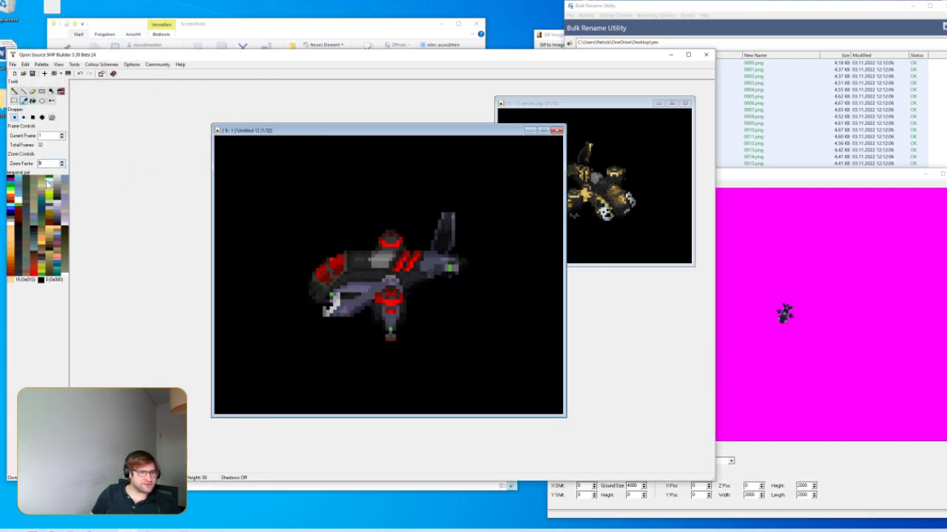
{"action": "left_click", "coordinate": [61, 133]}
{"action": "left_click", "coordinate": [62, 134]}
{"action": "left_click", "coordinate": [62, 133]}
{"action": "left_click", "coordinate": [62, 133]}
{"action": "left_click", "coordinate": [61, 133]}
{"action": "left_click", "coordinate": [62, 133]}
{"action": "left_click", "coordinate": [61, 133]}
{"action": "left_click", "coordinate": [61, 133]}
{"action": "left_click", "coordinate": [61, 133]}
{"action": "left_click", "coordinate": [62, 133]}
{"action": "left_click", "coordinate": [61, 134]}
{"action": "left_click", "coordinate": [61, 134]}
{"action": "left_click", "coordinate": [61, 134]}
{"action": "left_click", "coordinate": [62, 134]}
{"action": "left_click", "coordinate": [61, 134]}
{"action": "left_click", "coordinate": [61, 134]}
{"action": "left_click", "coordinate": [61, 138]}
{"action": "left_click", "coordinate": [61, 138]}
{"action": "left_click", "coordinate": [61, 137]}
{"action": "left_click", "coordinate": [62, 137]}
{"action": "left_click", "coordinate": [61, 137]}
{"action": "left_click", "coordinate": [61, 138]}
{"action": "left_click", "coordinate": [61, 138]}
{"action": "left_click", "coordinate": [62, 138]}
{"action": "left_click", "coordinate": [61, 137]}
{"action": "left_click", "coordinate": [61, 138]}
{"action": "left_click", "coordinate": [61, 138]}
{"action": "left_click", "coordinate": [62, 137]}
{"action": "left_click", "coordinate": [62, 137]}
{"action": "left_click", "coordinate": [62, 137]}
{"action": "left_click", "coordinate": [61, 137]}
{"action": "left_click", "coordinate": [62, 138]}
{"action": "left_click", "coordinate": [62, 138]}
{"action": "left_click", "coordinate": [62, 138]}
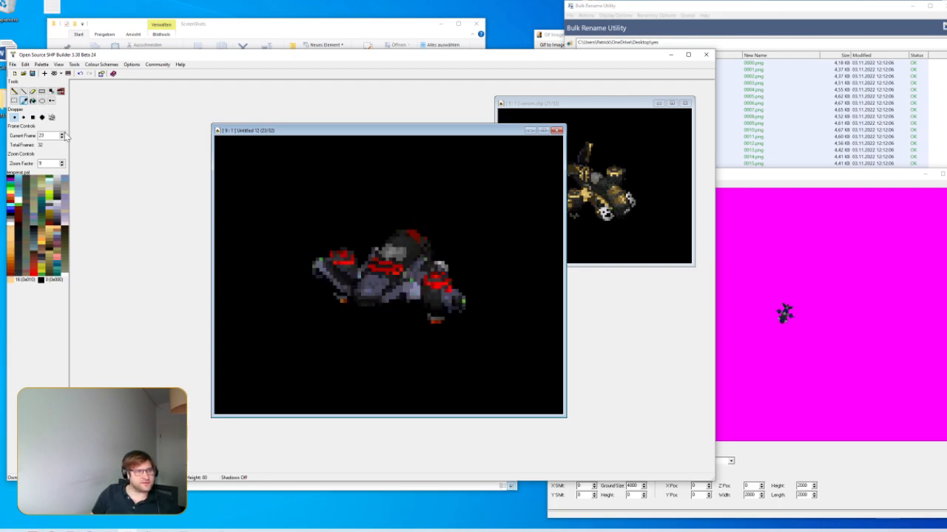
{"action": "left_click", "coordinate": [62, 138]}
{"action": "left_click", "coordinate": [63, 138]}
{"action": "left_click", "coordinate": [62, 138]}
{"action": "left_click", "coordinate": [63, 137]}
{"action": "left_click", "coordinate": [62, 138]}
{"action": "left_click", "coordinate": [62, 138]}
{"action": "left_click", "coordinate": [62, 138]}
{"action": "left_click", "coordinate": [62, 137]}
{"action": "left_click", "coordinate": [62, 138]}
{"action": "left_click", "coordinate": [62, 138]}
{"action": "left_click", "coordinate": [62, 137]}
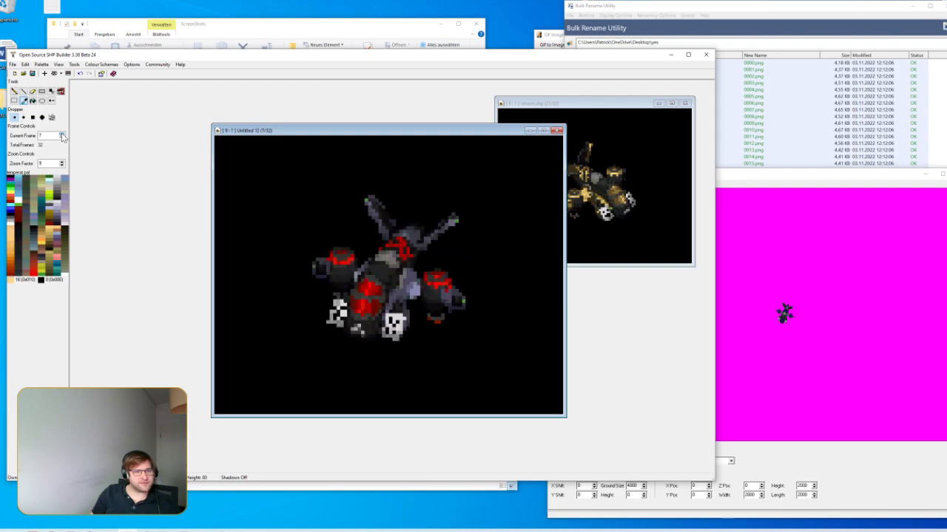
{"action": "left_click", "coordinate": [62, 137]}
{"action": "left_click", "coordinate": [62, 137]}
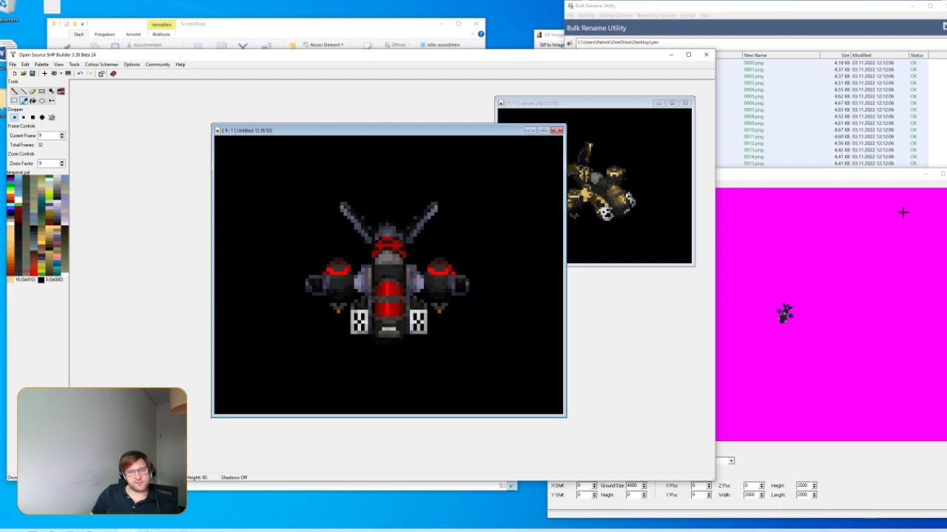
Place Untitled 12 beside venom.shp and compare the red and gold versions with the voxel model
{"action": "left_click", "coordinate": [855, 184]}
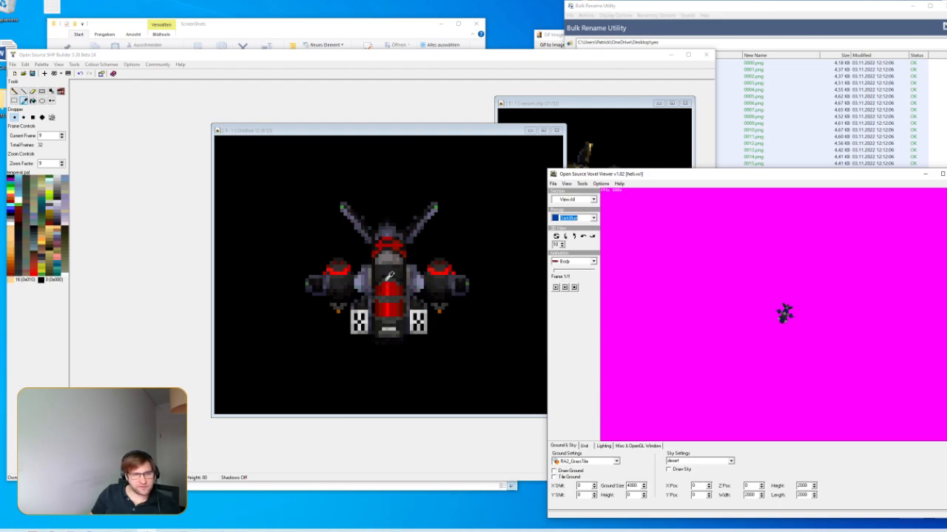
{"action": "left_click_drag", "start_coordinate": [378, 136], "coordinate": [283, 105]}
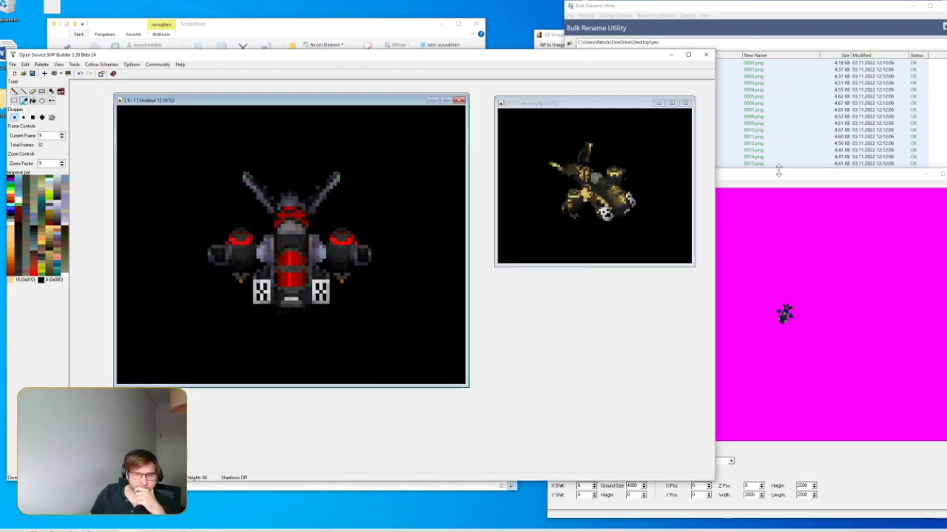
{"action": "left_click", "coordinate": [780, 175]}
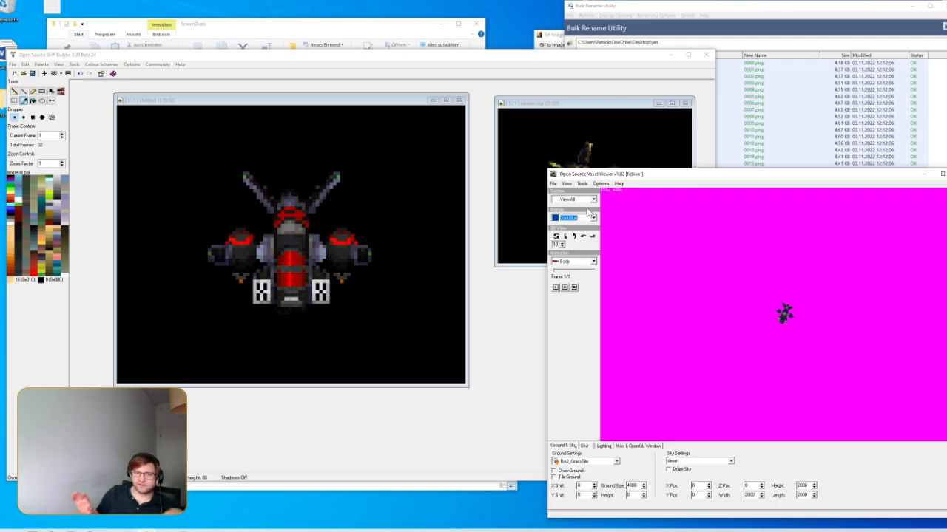
{"action": "left_click", "coordinate": [592, 95]}
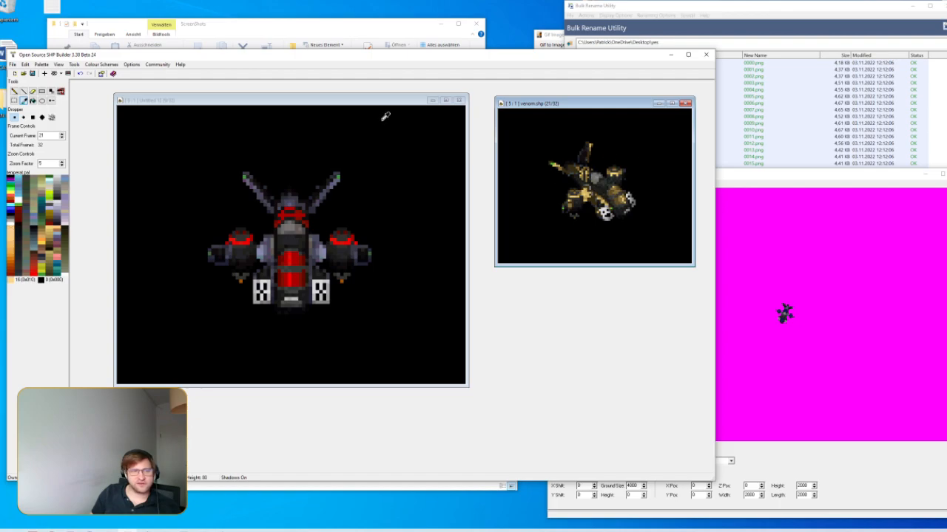
{"action": "left_click", "coordinate": [443, 102]}
Switch to Open Source Voxel Viewer and set the aircraft model's remap to a custom black colour
{"action": "left_click", "coordinate": [766, 183]}
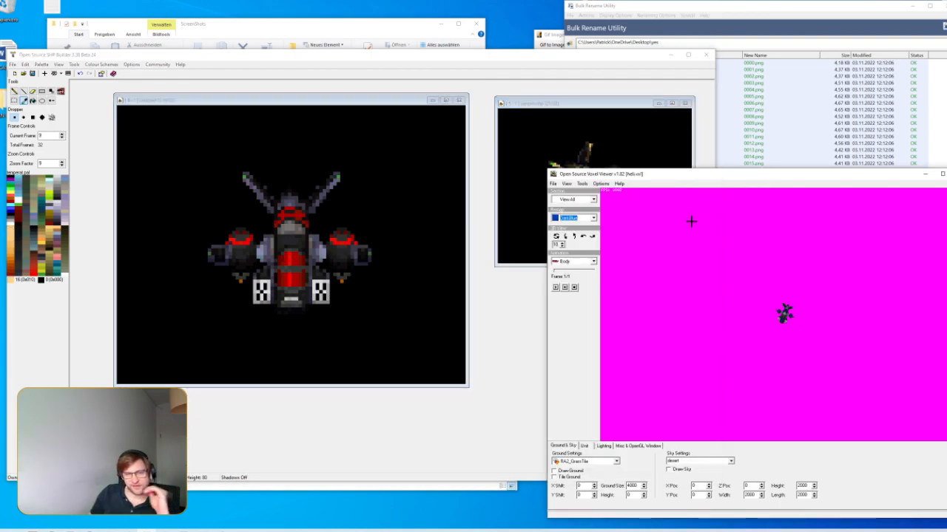
{"action": "left_click", "coordinate": [593, 219]}
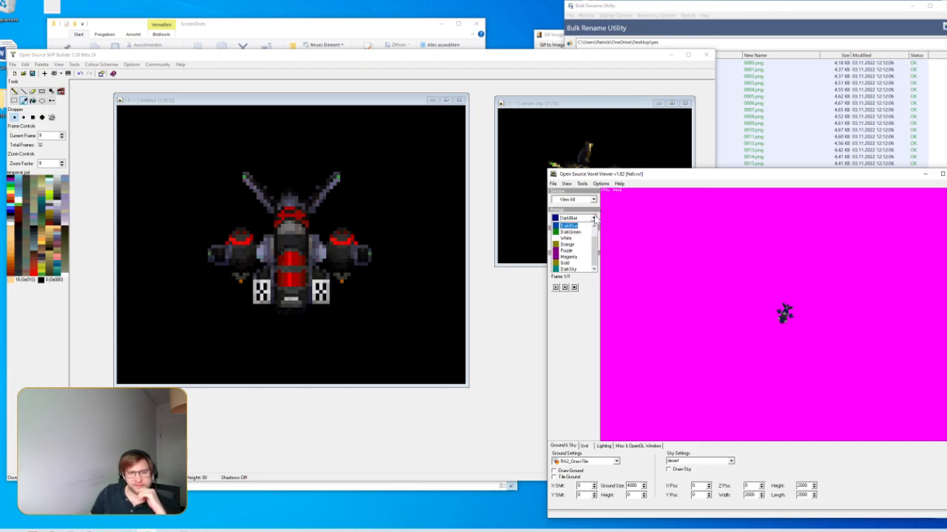
{"action": "scroll", "coordinate": [569, 261], "scroll_direction": "up", "scroll_amount": 1}
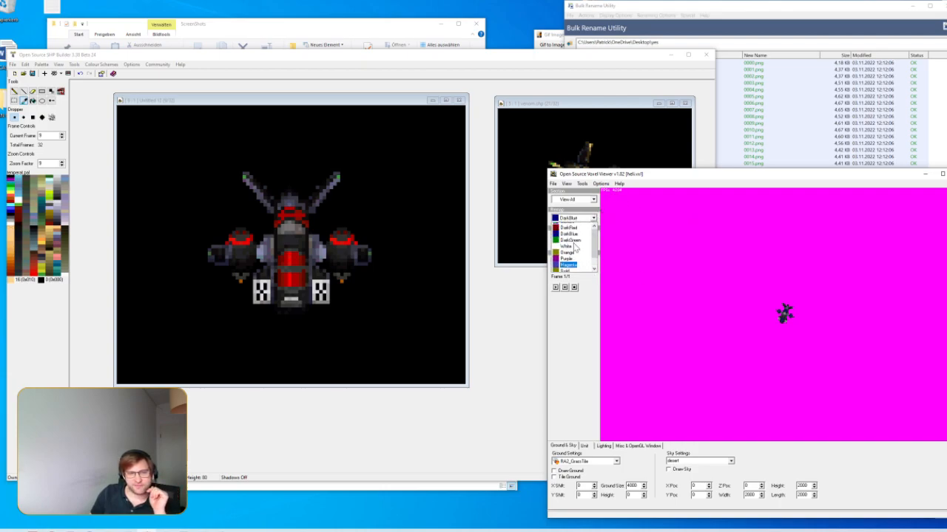
{"action": "left_click", "coordinate": [568, 226]}
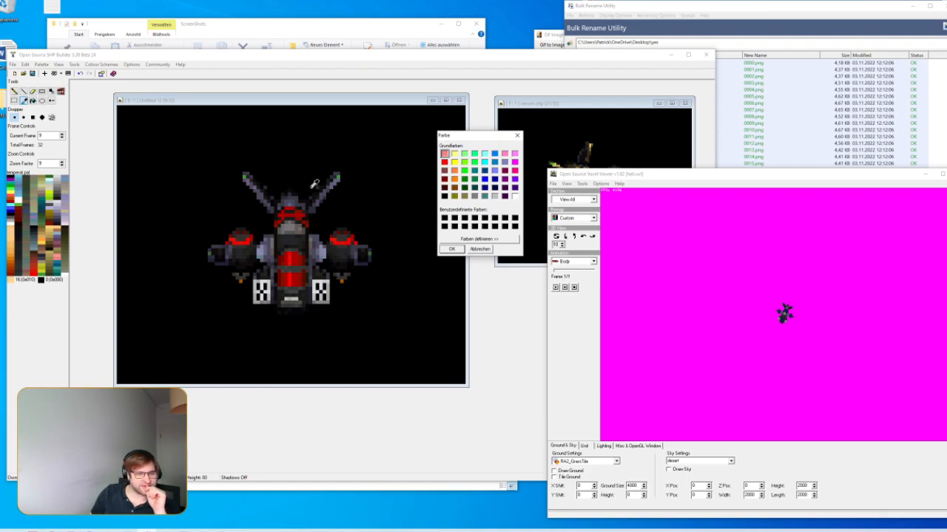
{"action": "left_click", "coordinate": [445, 197]}
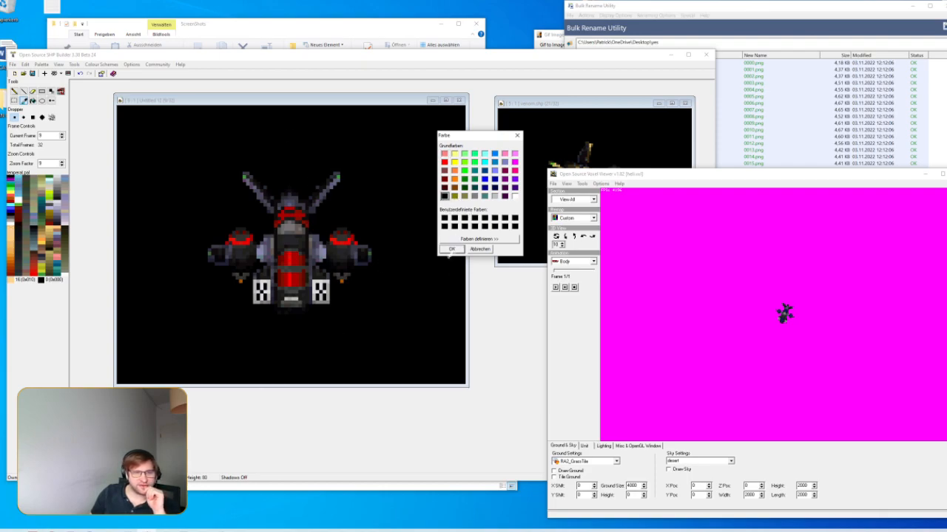
{"action": "left_click", "coordinate": [451, 250]}
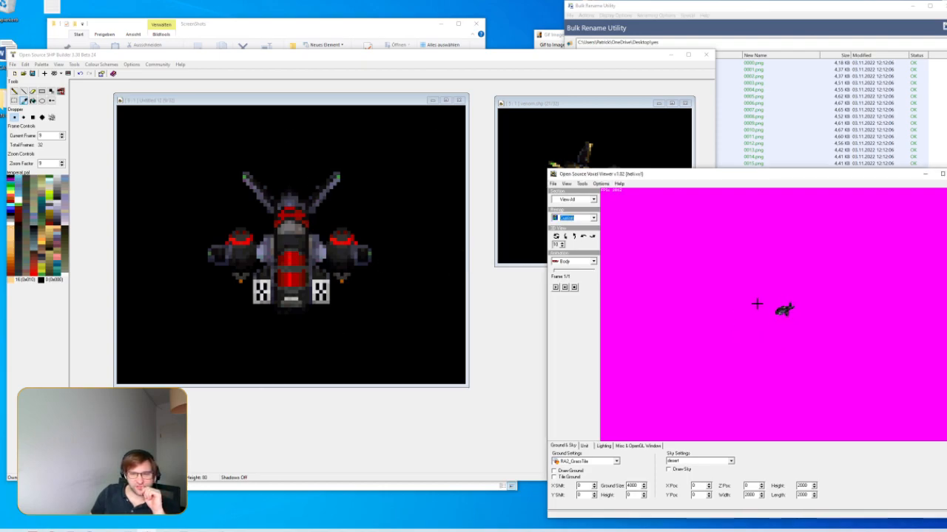
Set the viewer position's X rotation to 305 in the Camera Manager
{"action": "left_click", "coordinate": [567, 184]}
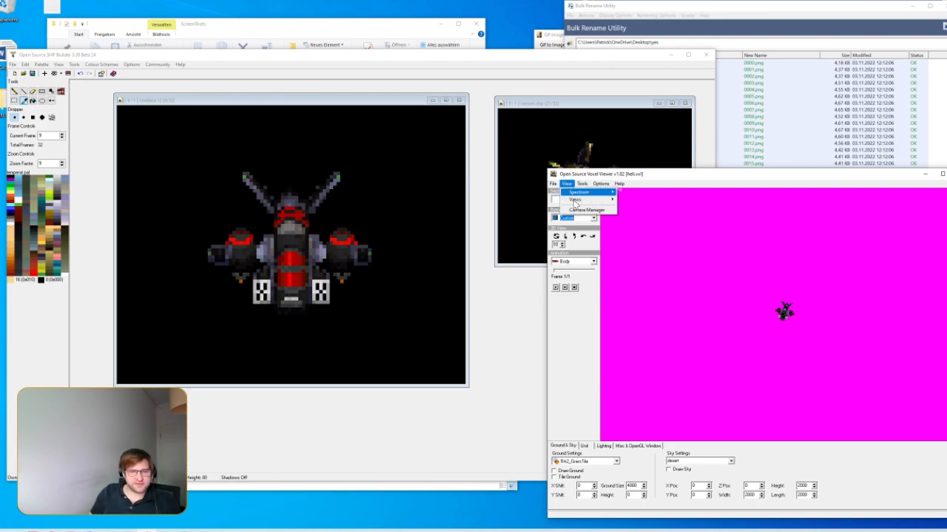
{"action": "left_click", "coordinate": [581, 211]}
{"action": "double_click", "coordinate": [419, 254]}
{"action": "type", "text": "345"}
{"action": "key", "text": "Tab"}
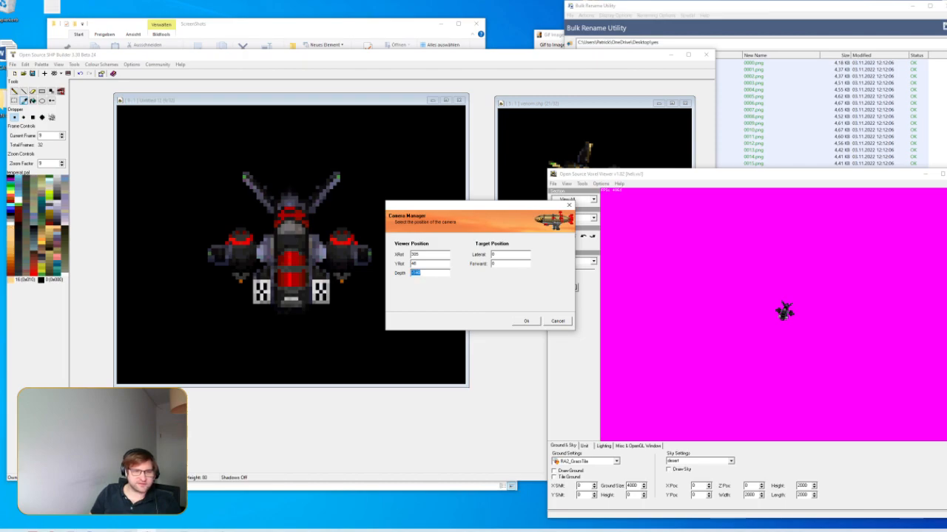
{"action": "left_click", "coordinate": [526, 321]}
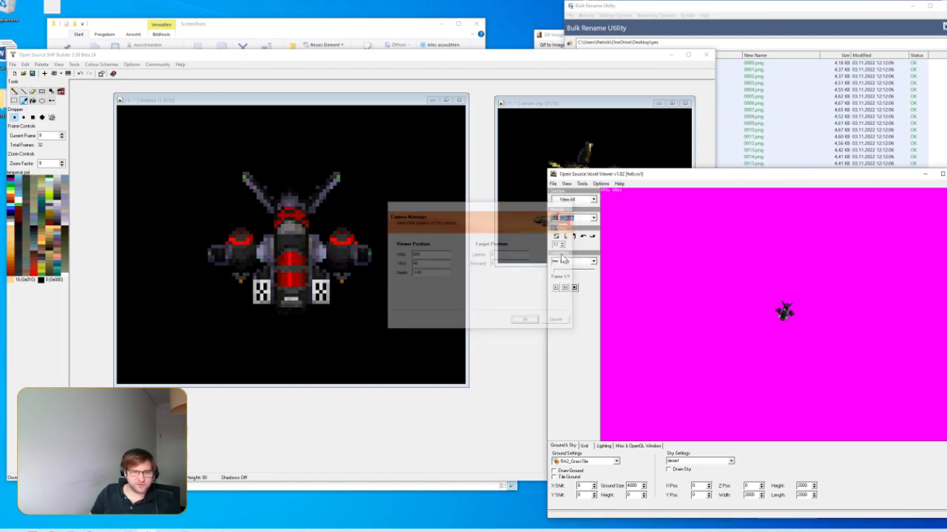
Render a 32-frame rotation animation of the recoloured aircraft model
{"action": "left_click", "coordinate": [583, 185]}
{"action": "left_click", "coordinate": [604, 201]}
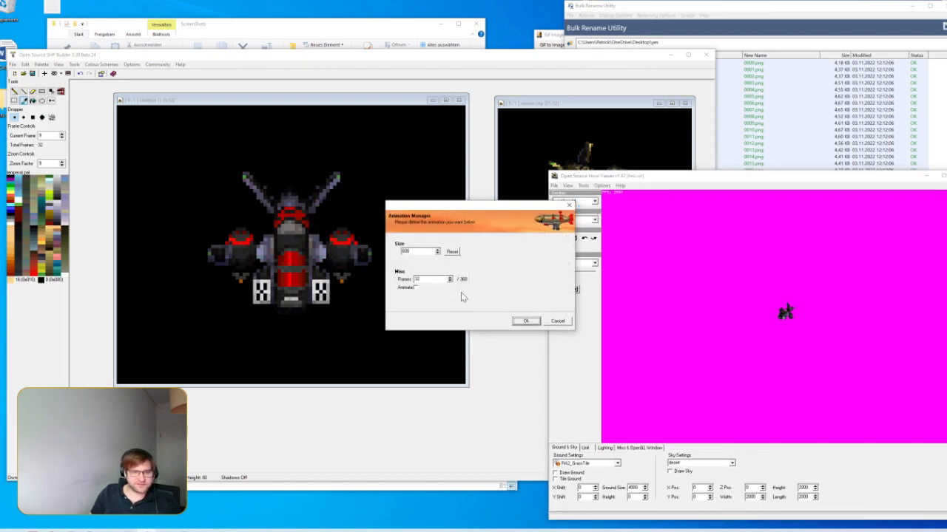
{"action": "left_click", "coordinate": [518, 322]}
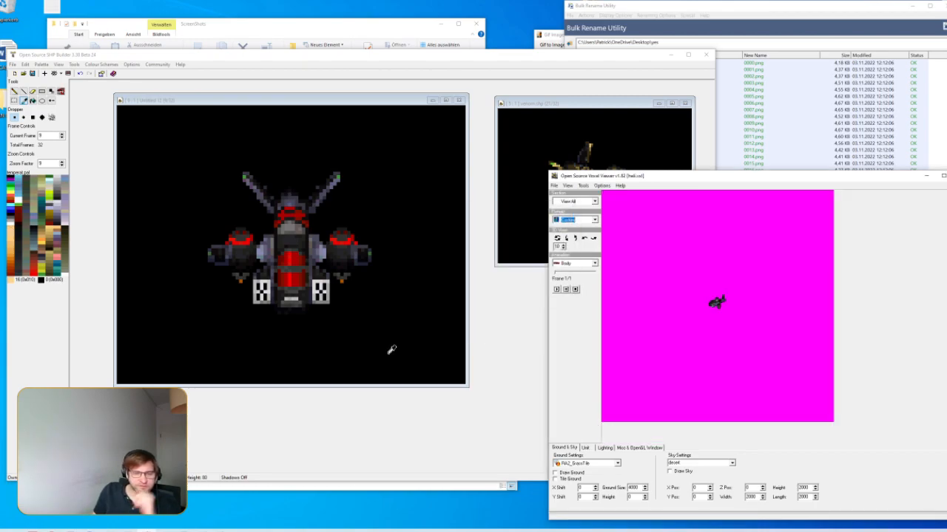
Reposition the Untitled 12 window in SHP Builder and sample a dark fuselage colour from frame 9
{"action": "left_click_drag", "start_coordinate": [260, 103], "coordinate": [276, 97]}
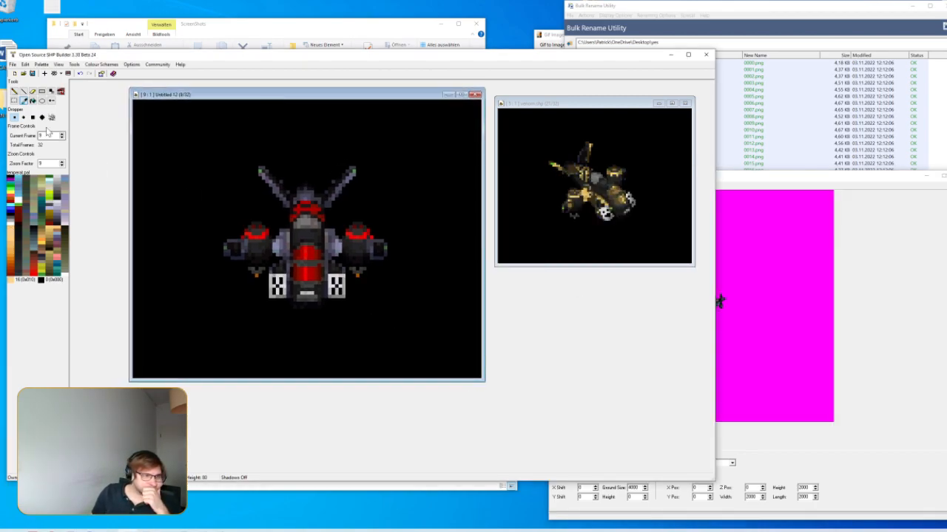
{"action": "left_click", "coordinate": [299, 242]}
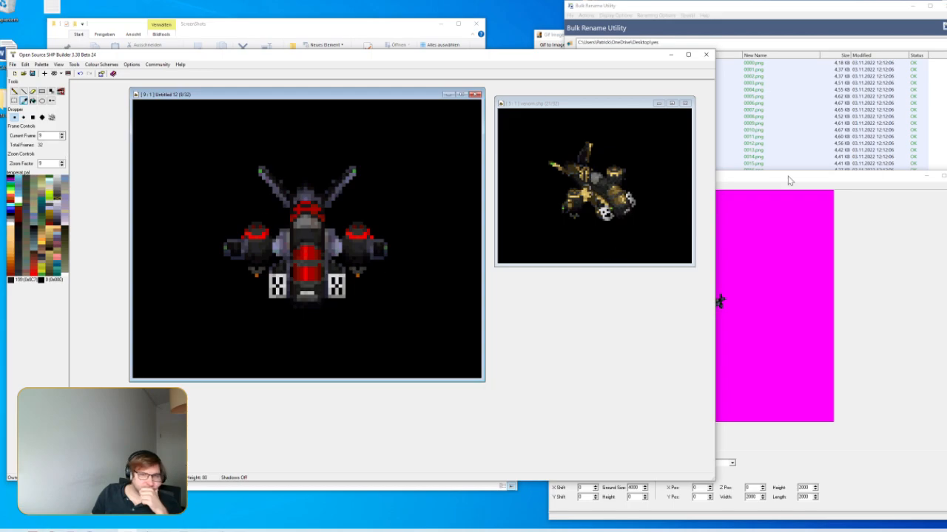
{"action": "left_click", "coordinate": [791, 185]}
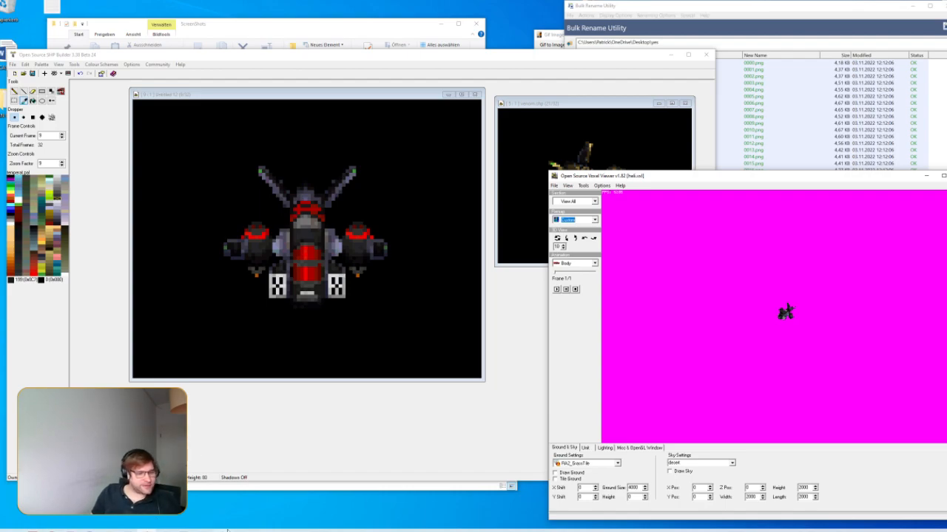
Delete all the old numbered PNG frames from the yes folder on the desktop
{"action": "left_click", "coordinate": [34, 530]}
{"action": "left_click", "coordinate": [178, 517]}
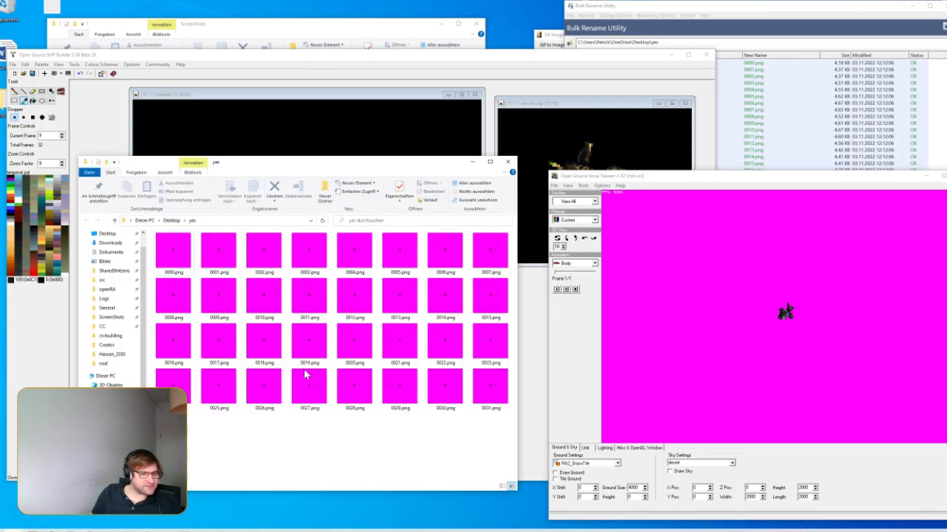
{"action": "key", "text": "ctrl+a"}
{"action": "key", "text": "Delete"}
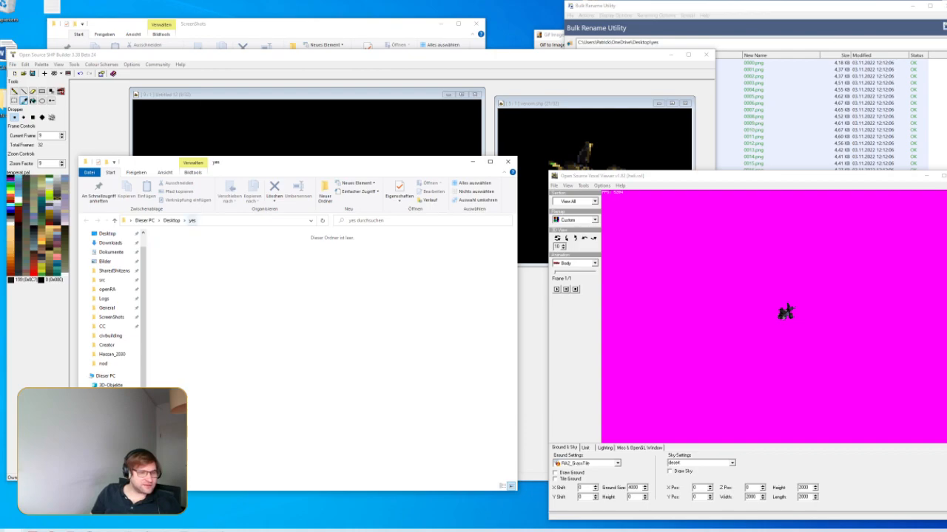
Extract the frames of heli_002.gif as PNG images into the yes folder with Gif Image Tools
{"action": "mouse_move", "coordinate": [184, 530]}
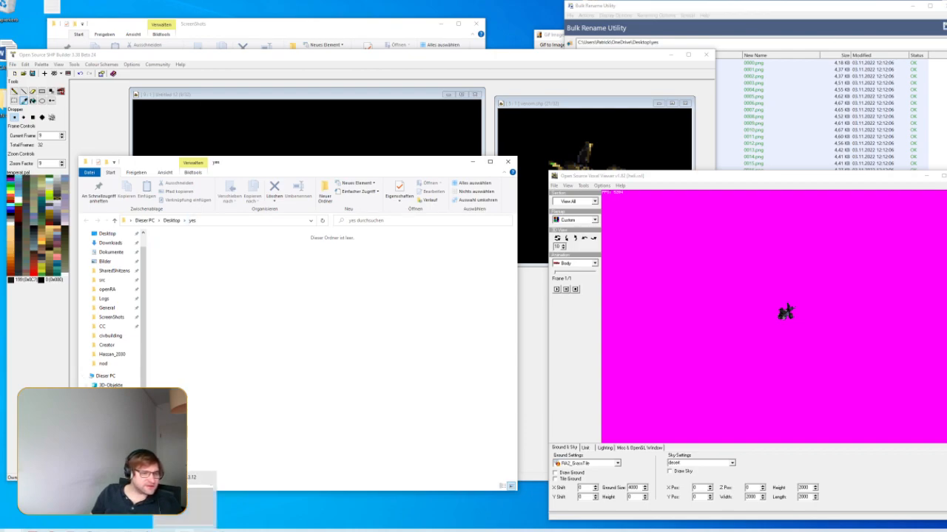
{"action": "left_click", "coordinate": [200, 490]}
{"action": "left_click", "coordinate": [584, 135]}
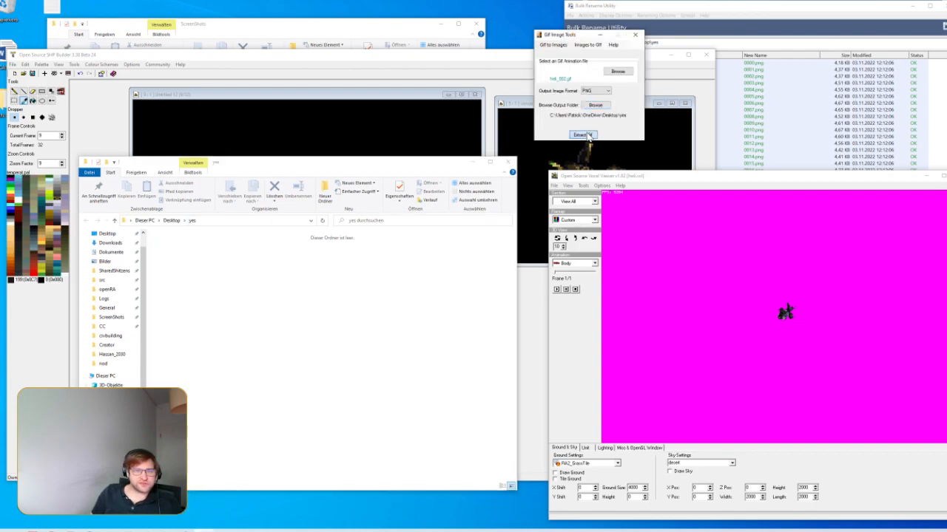
{"action": "left_click", "coordinate": [292, 357]}
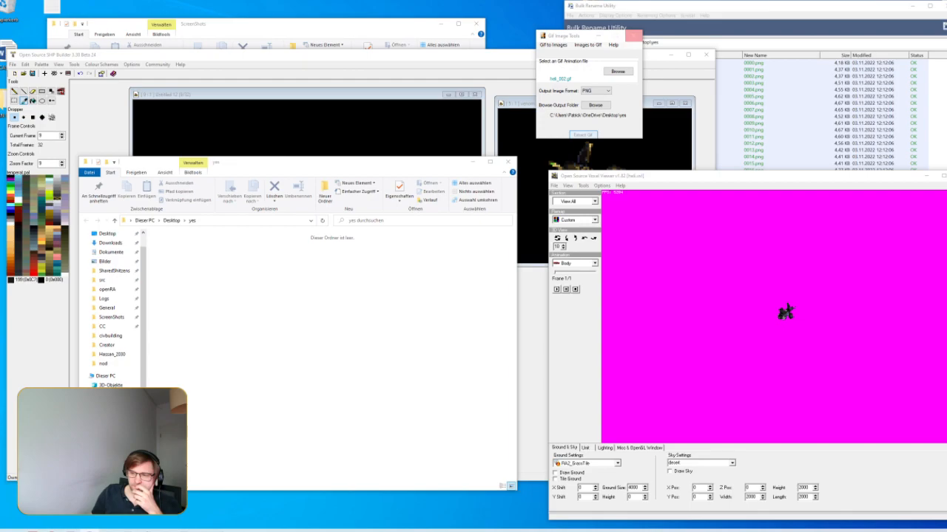
Delete the extracted heli_002 frames from the yes folder and choose heli_002.gif as the source again
{"action": "left_click", "coordinate": [618, 71]}
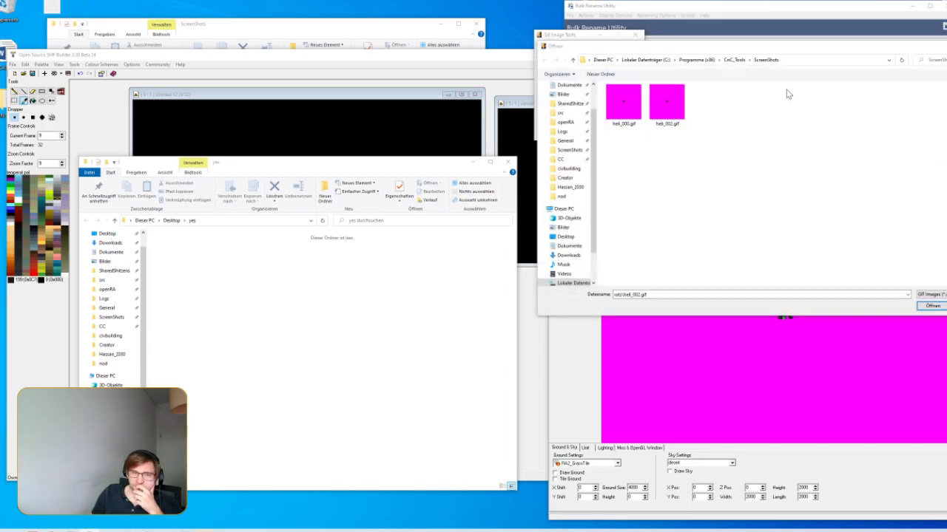
{"action": "left_click_drag", "start_coordinate": [491, 447], "coordinate": [182, 250]}
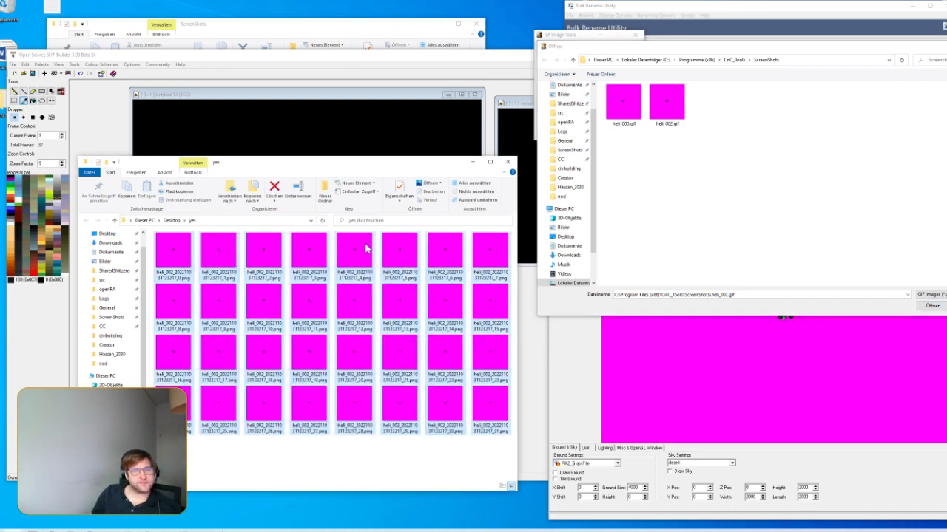
{"action": "key", "text": "Delete"}
{"action": "double_click", "coordinate": [668, 104]}
{"action": "left_click_drag", "start_coordinate": [656, 175], "coordinate": [647, 172]}
Preview heli_002.gif and heli_000.gif from the ScreenShots folder to compare the two rendered aircraft animations
{"action": "left_click", "coordinate": [620, 73]}
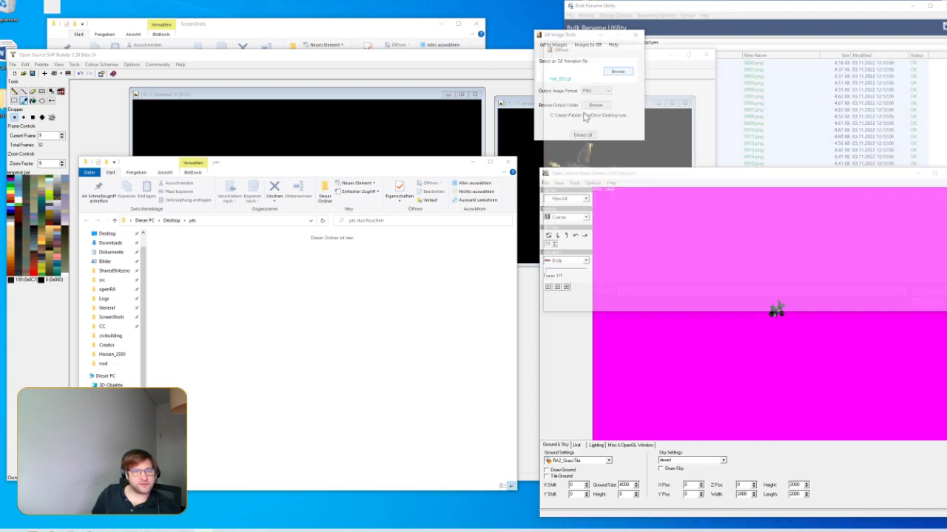
{"action": "right_click", "coordinate": [659, 100]}
{"action": "left_click", "coordinate": [674, 117]}
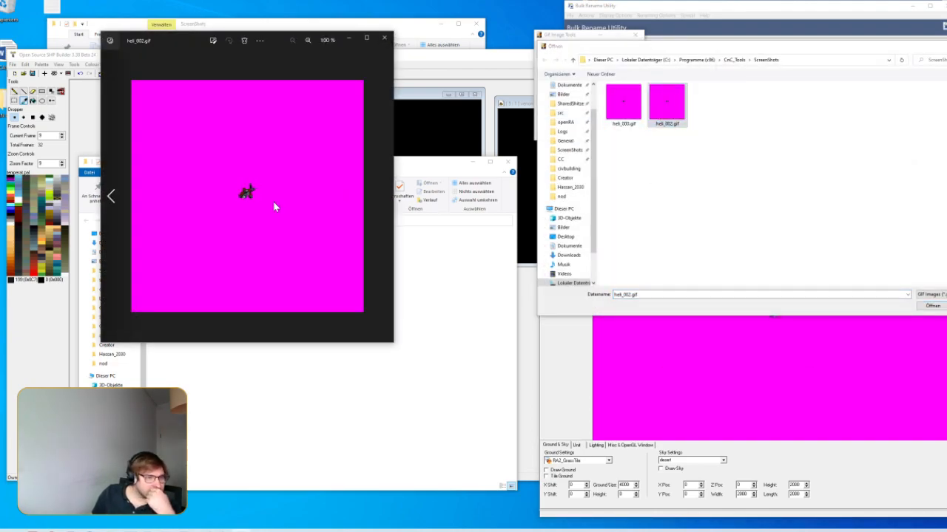
{"action": "left_click", "coordinate": [383, 37]}
{"action": "right_click", "coordinate": [633, 96]}
{"action": "left_click", "coordinate": [649, 103]}
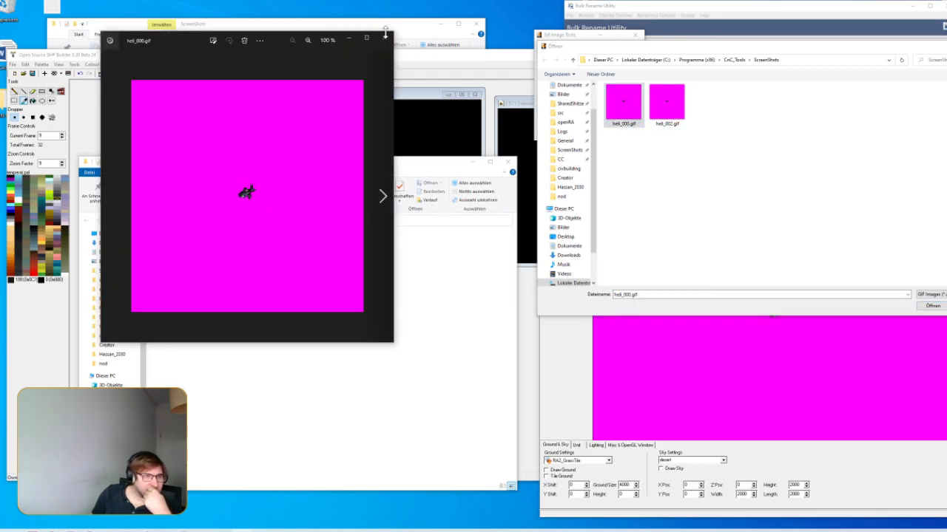
{"action": "left_click", "coordinate": [383, 37]}
Extract the frames of heli_000.gif as PNG images into the yes folder
{"action": "double_click", "coordinate": [620, 108]}
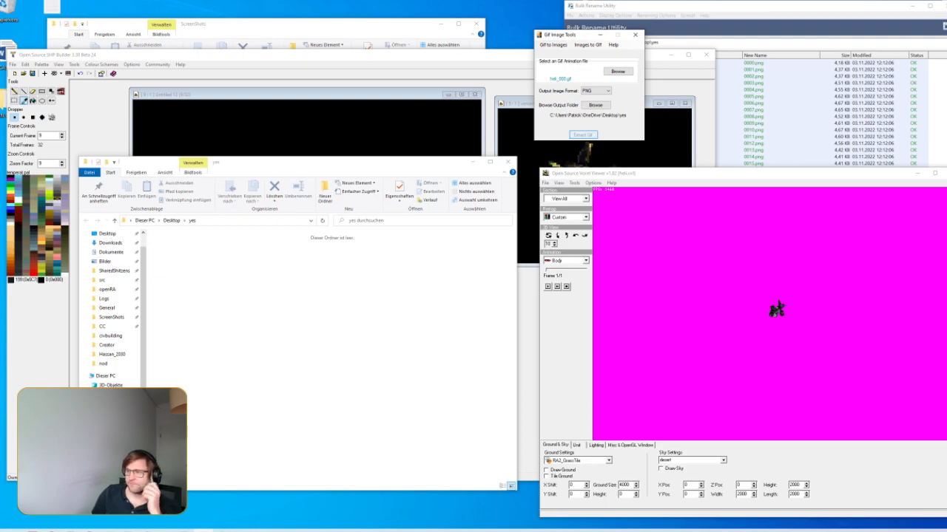
{"action": "left_click", "coordinate": [633, 34]}
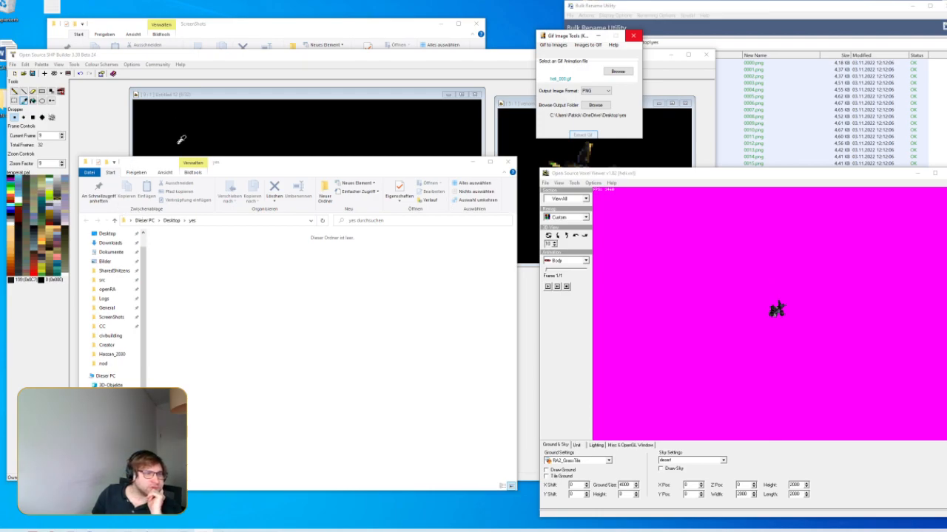
{"action": "left_click_drag", "start_coordinate": [237, 163], "coordinate": [230, 193]}
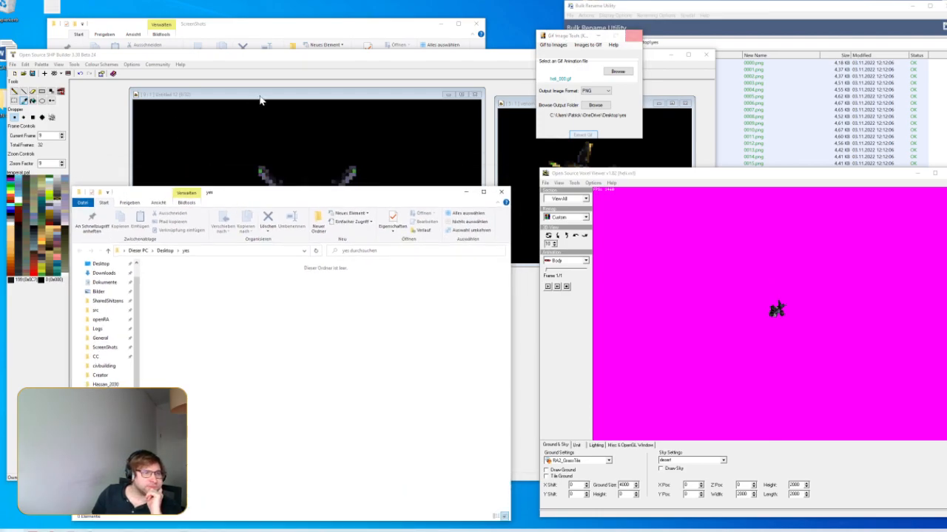
{"action": "left_click", "coordinate": [261, 97]}
{"action": "left_click", "coordinate": [360, 511]}
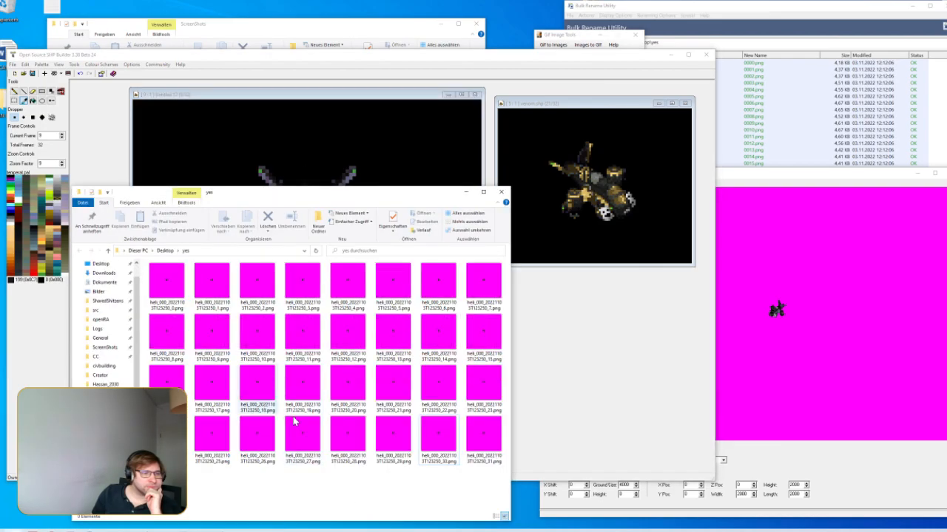
{"action": "left_click", "coordinate": [78, 56]}
{"action": "left_click", "coordinate": [25, 65]}
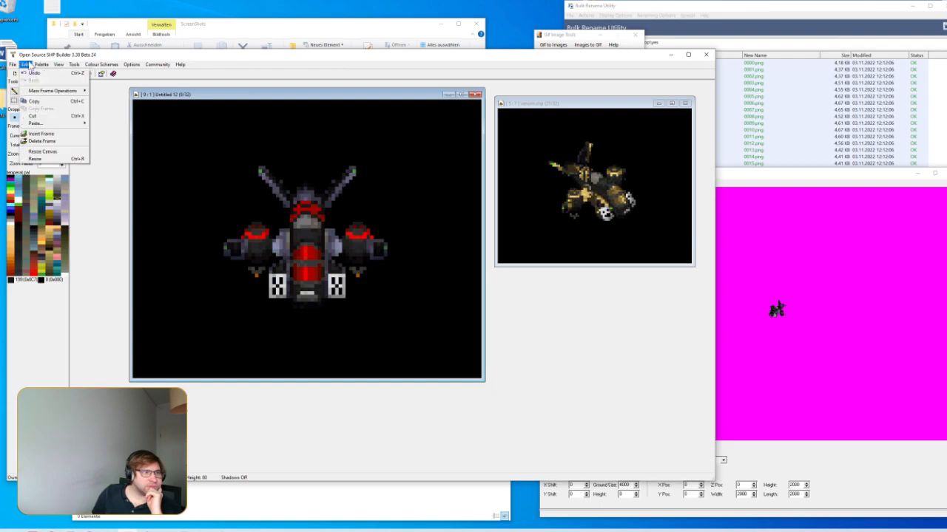
{"action": "mouse_move", "coordinate": [57, 71]}
{"action": "mouse_move", "coordinate": [12, 65]}
{"action": "mouse_move", "coordinate": [34, 157]}
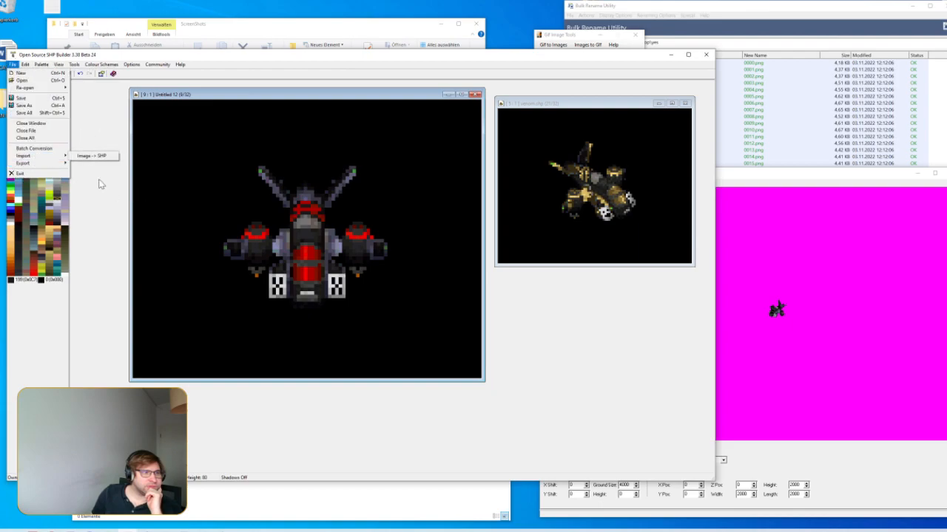
{"action": "left_click", "coordinate": [290, 491]}
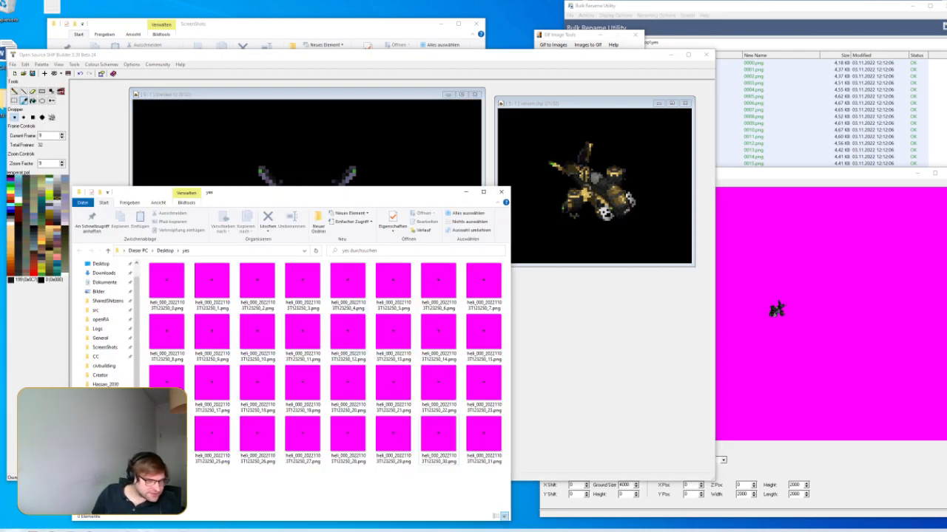
Rename all heli_000 frames in the yes folder to four-digit numbers starting at 0000.png with Bulk Rename Utility
{"action": "left_click", "coordinate": [222, 531]}
{"action": "left_click", "coordinate": [712, 180]}
{"action": "left_click", "coordinate": [597, 143]}
{"action": "left_click", "coordinate": [596, 149]}
{"action": "left_click", "coordinate": [750, 149]}
{"action": "key", "text": "ctrl+a"}
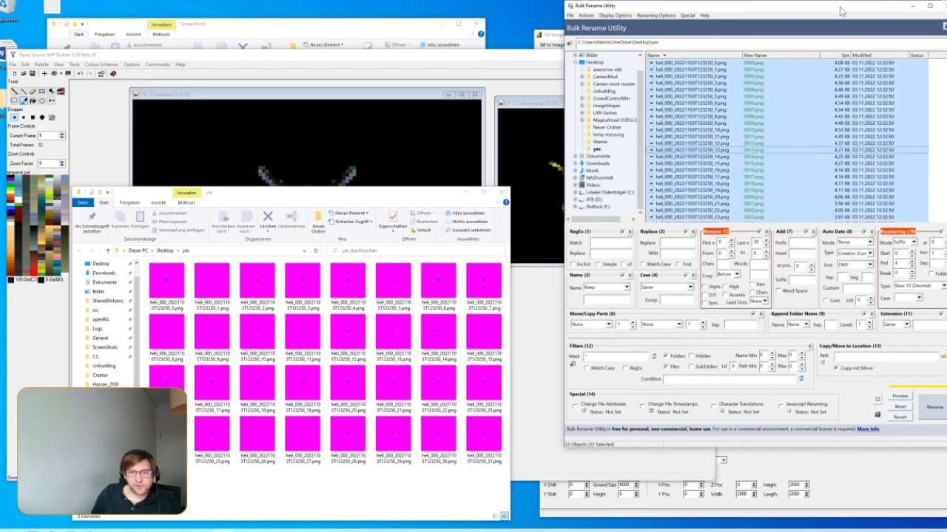
{"action": "left_click", "coordinate": [932, 412]}
In Open Source SHP Builder, import the numbered PNG frames as a TD Unit SHP with the background auto-selected by pixel (0,0)
{"action": "left_click", "coordinate": [334, 511]}
{"action": "left_click", "coordinate": [12, 65]}
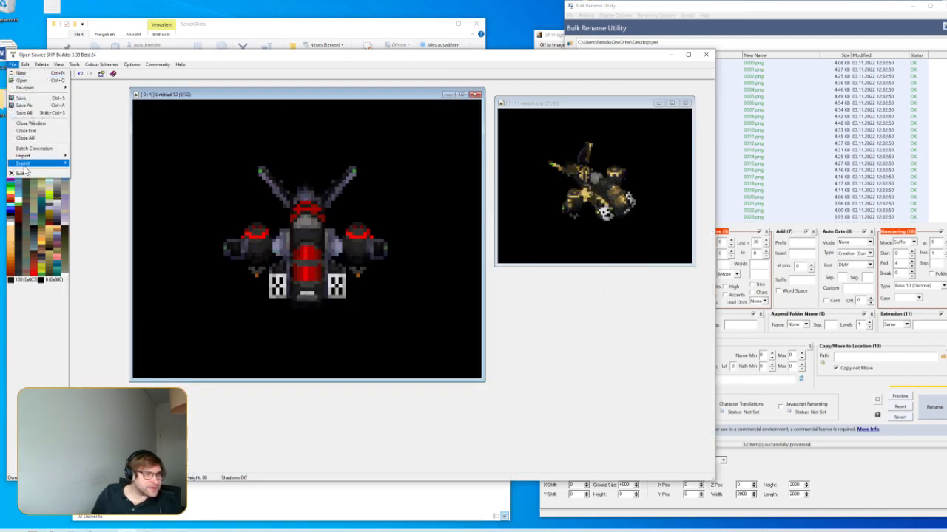
{"action": "mouse_move", "coordinate": [39, 159]}
{"action": "left_click", "coordinate": [111, 157]}
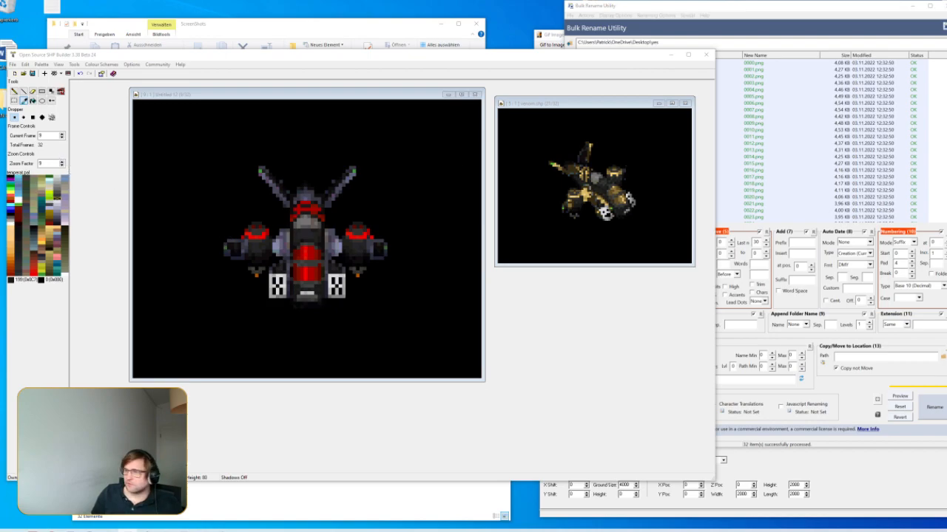
{"action": "left_click", "coordinate": [546, 208]}
{"action": "double_click", "coordinate": [406, 177]}
{"action": "left_click", "coordinate": [457, 228]}
{"action": "left_click", "coordinate": [457, 239]}
{"action": "left_click", "coordinate": [486, 185]}
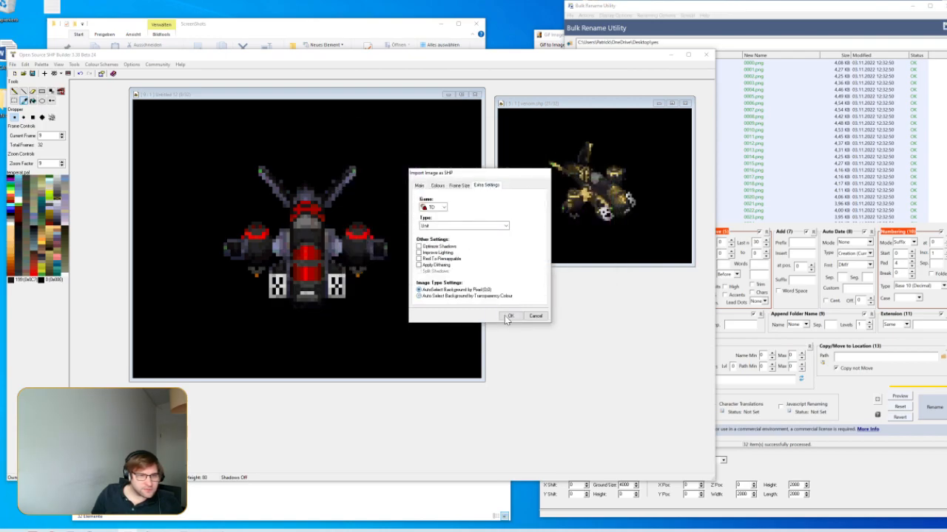
{"action": "left_click", "coordinate": [813, 459]}
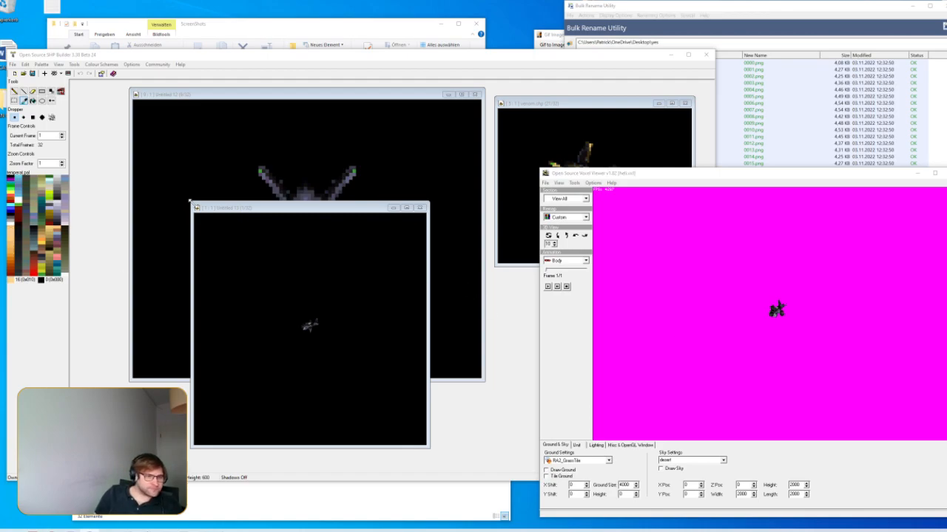
Crop the imported sprite's canvas by entering -100 for the top, bottom, left and right
{"action": "left_click_drag", "start_coordinate": [252, 208], "coordinate": [276, 170]}
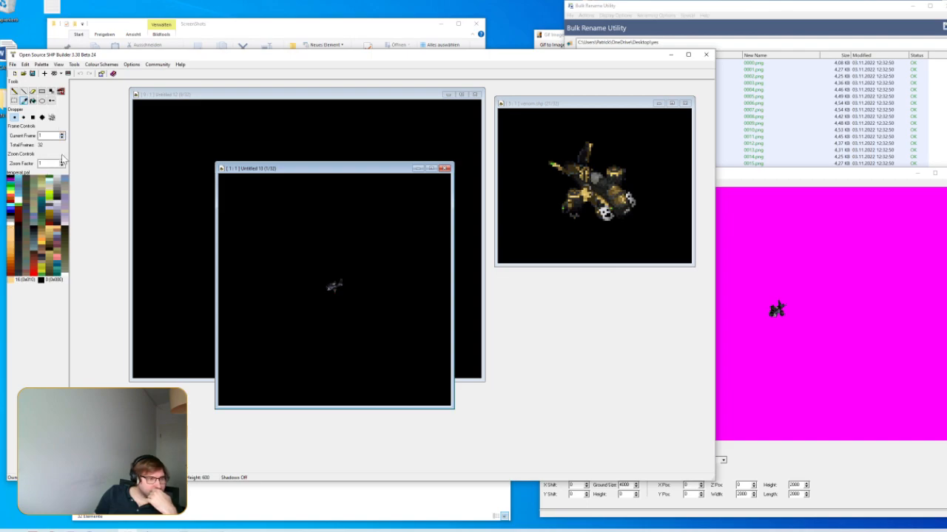
{"action": "left_click", "coordinate": [42, 66]}
{"action": "mouse_move", "coordinate": [25, 64]}
{"action": "left_click", "coordinate": [35, 157]}
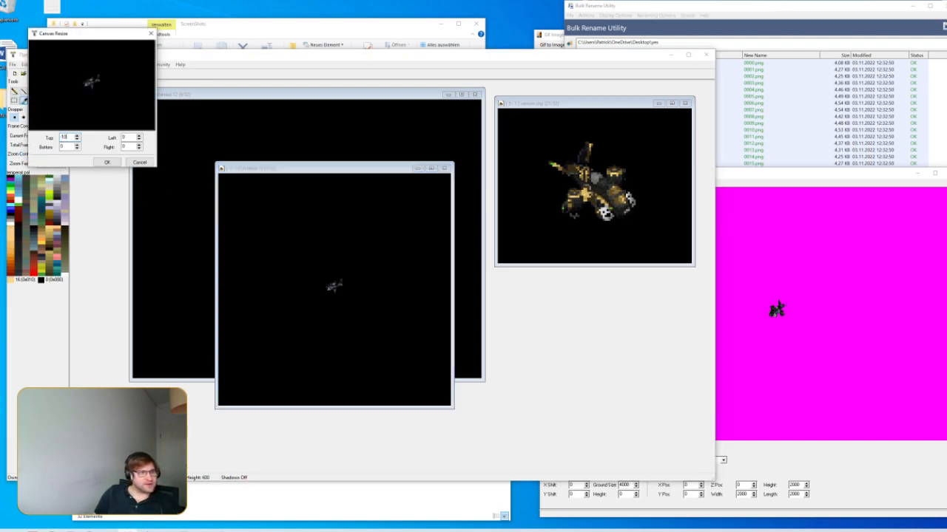
{"action": "double_click", "coordinate": [127, 136]}
{"action": "type", "text": "-100"}
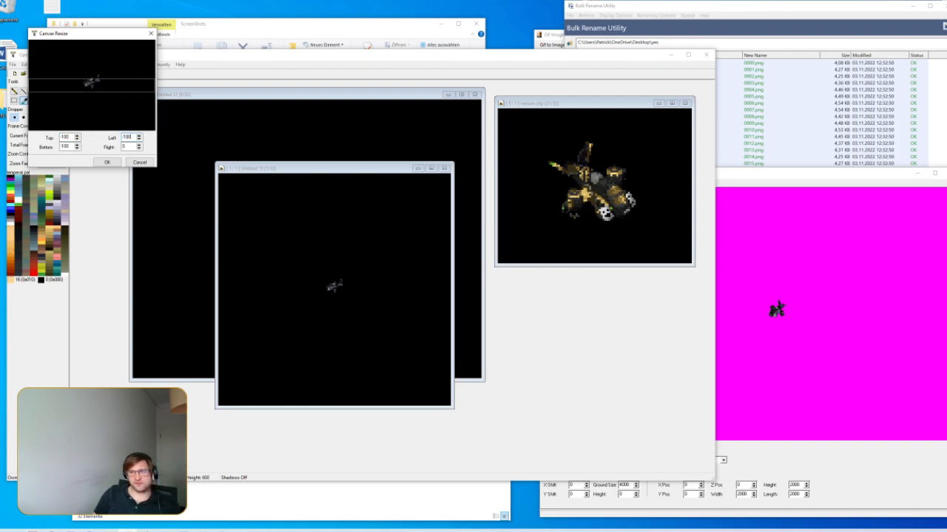
{"action": "left_click", "coordinate": [911, 97]}
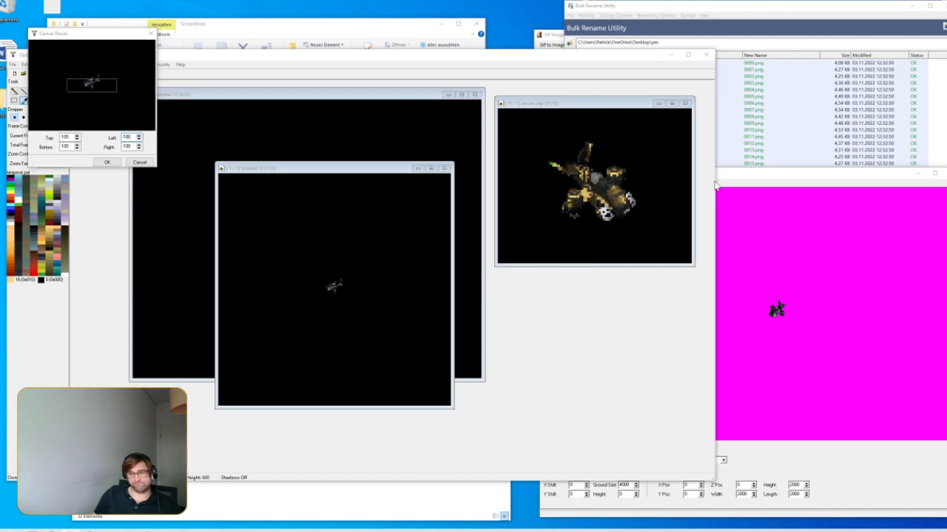
{"action": "left_click", "coordinate": [116, 162]}
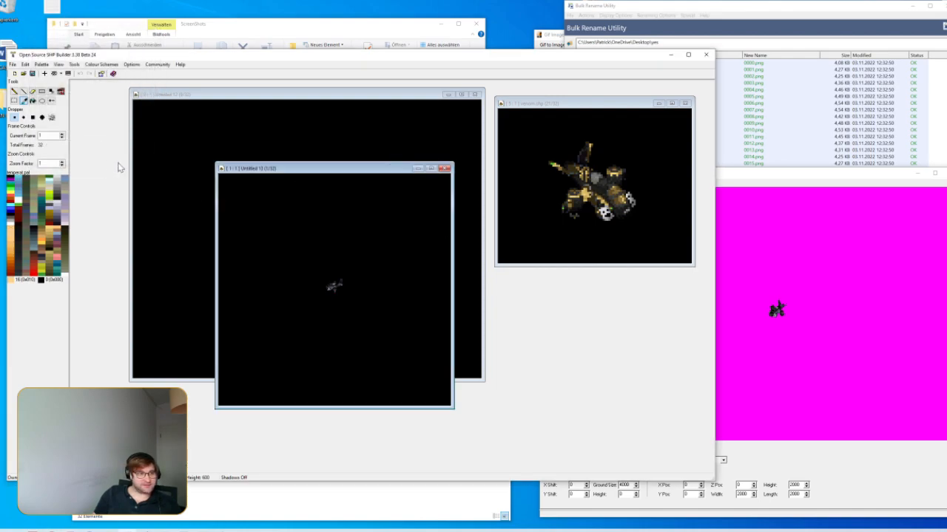
Crop another 100 pixels from all four sides of the canvas and close the older Untitled 12 sprite
{"action": "left_click", "coordinate": [25, 65]}
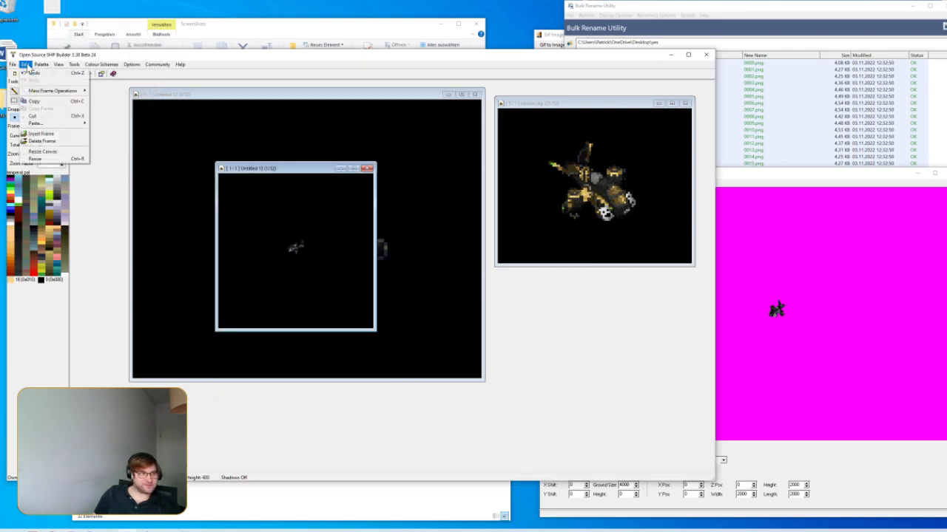
{"action": "left_click", "coordinate": [42, 151]}
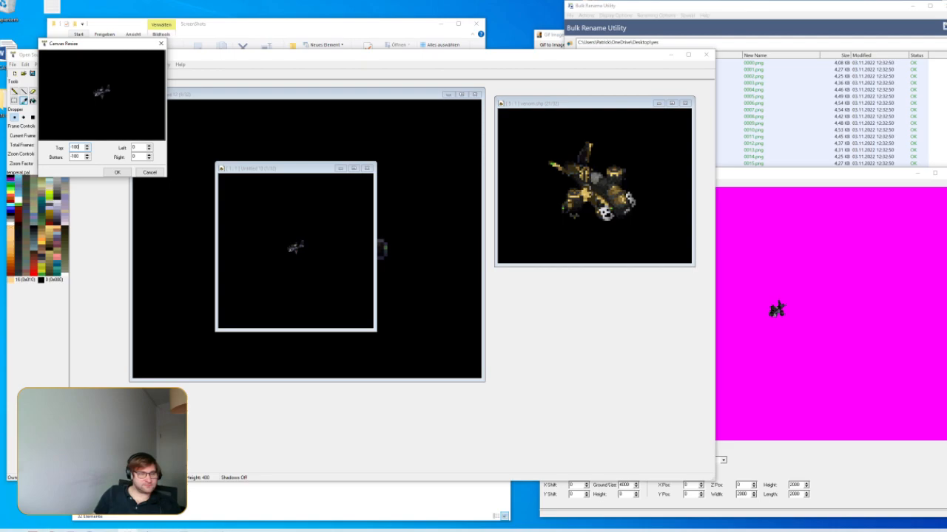
{"action": "type", "text": "00"}
{"action": "key", "text": "Tab"}
{"action": "type", "text": "-1"}
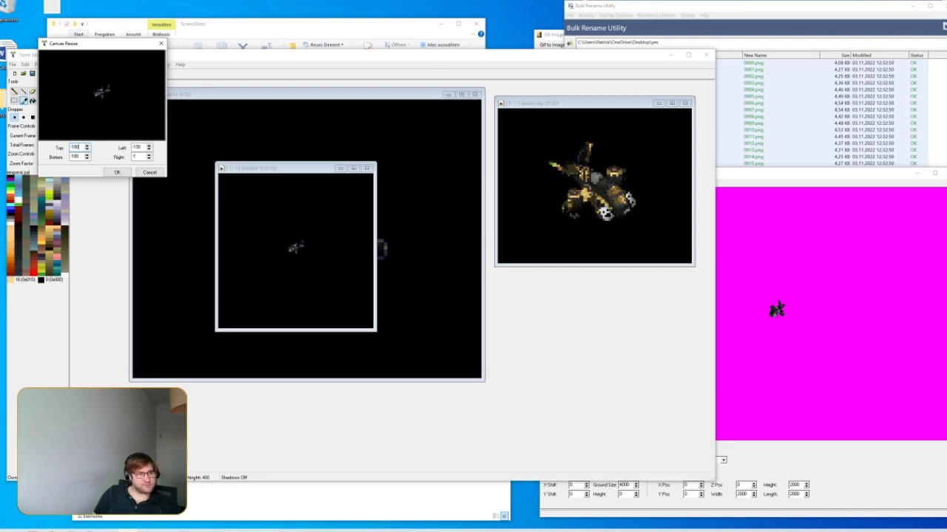
{"action": "left_click", "coordinate": [117, 171]}
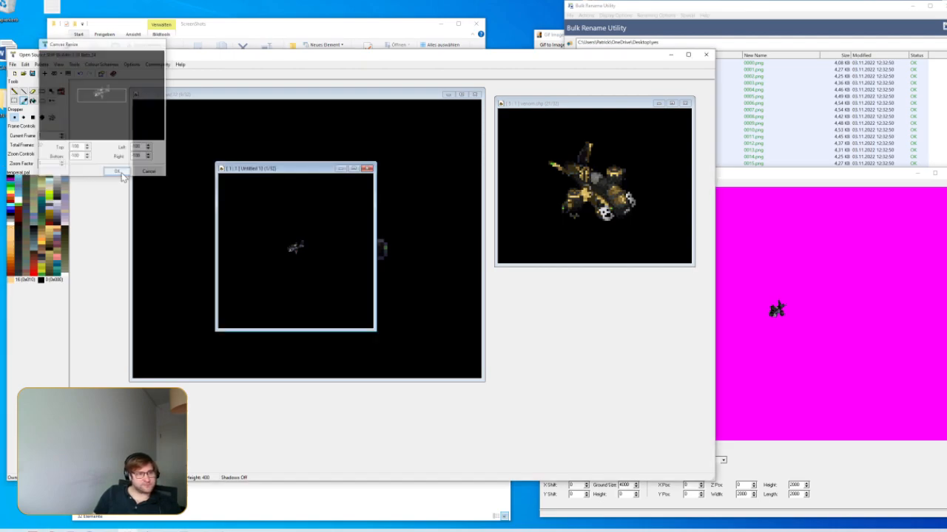
{"action": "left_click", "coordinate": [475, 95]}
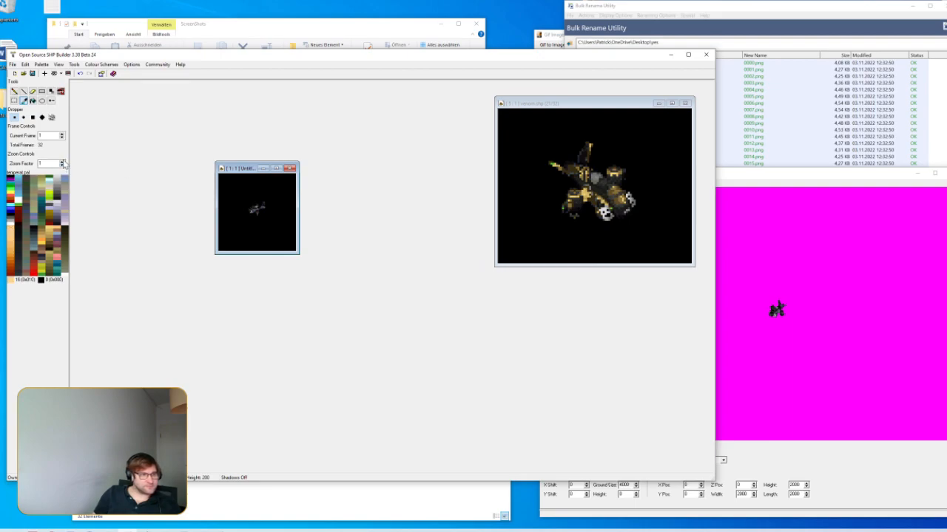
Trim the aircraft sprite's canvas with -50 at the top, left and right and -70 at the bottom
{"action": "left_click", "coordinate": [62, 161]}
{"action": "left_click", "coordinate": [62, 161]}
{"action": "left_click", "coordinate": [62, 161]}
{"action": "left_click_drag", "start_coordinate": [366, 170], "coordinate": [298, 107]}
{"action": "left_click", "coordinate": [42, 64]}
{"action": "mouse_move", "coordinate": [25, 65]}
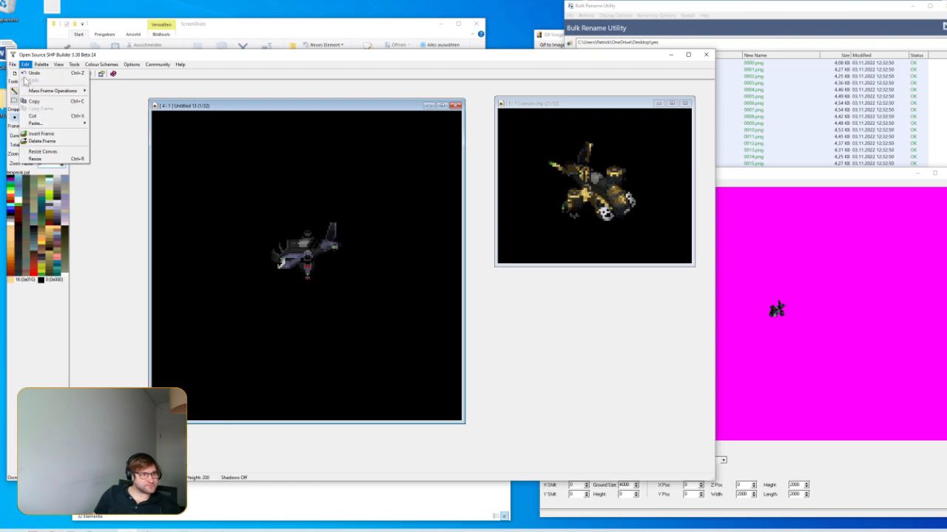
{"action": "left_click", "coordinate": [62, 153]}
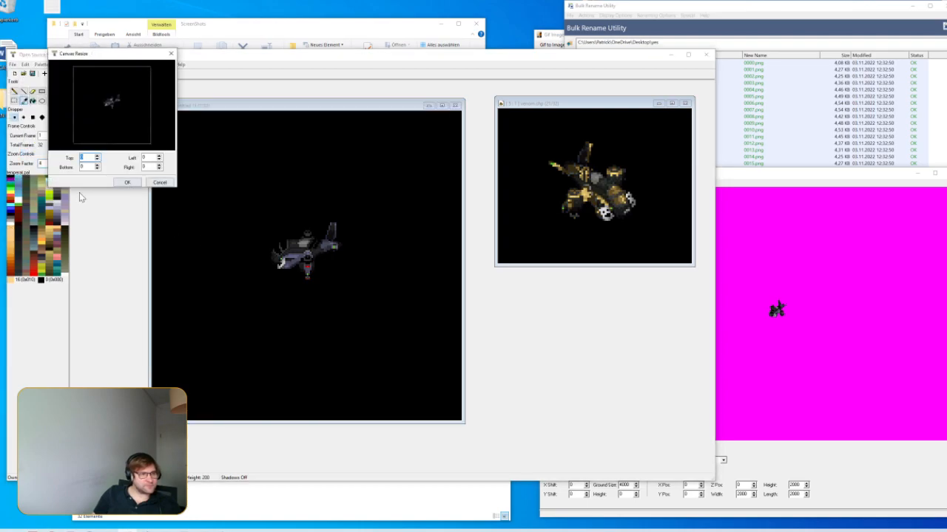
{"action": "type", "text": "-10"}
{"action": "key", "text": "Tab"}
{"action": "key", "text": "Tab"}
{"action": "type", "text": "-50-250"}
{"action": "key", "text": "BackSpace"}
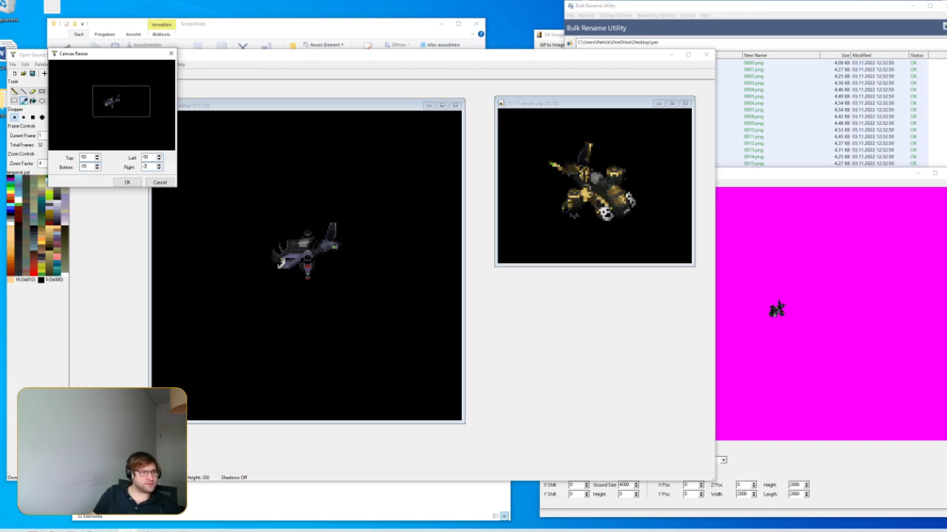
{"action": "type", "text": "50"}
{"action": "left_click", "coordinate": [125, 182]}
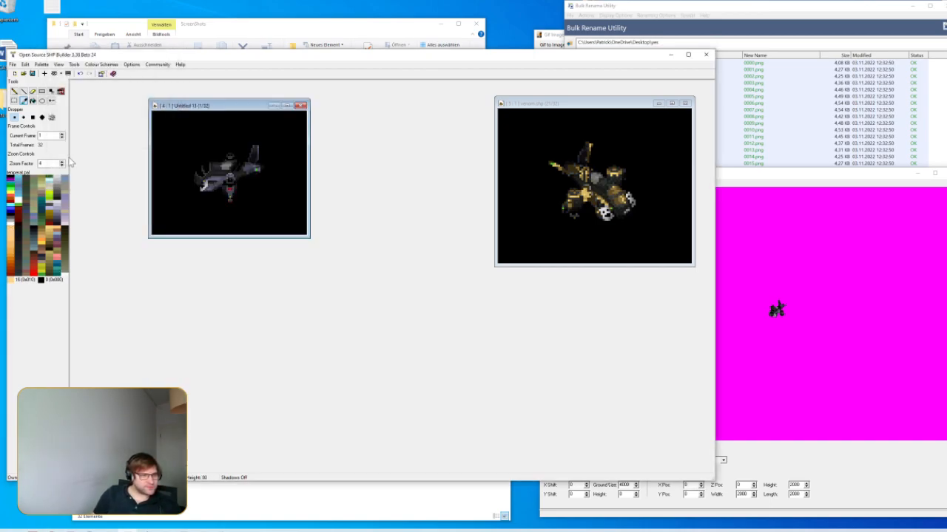
Enlarge frame 5 and sample its dark hull pixels with the dropper to check their palette colours
{"action": "left_click", "coordinate": [62, 163]}
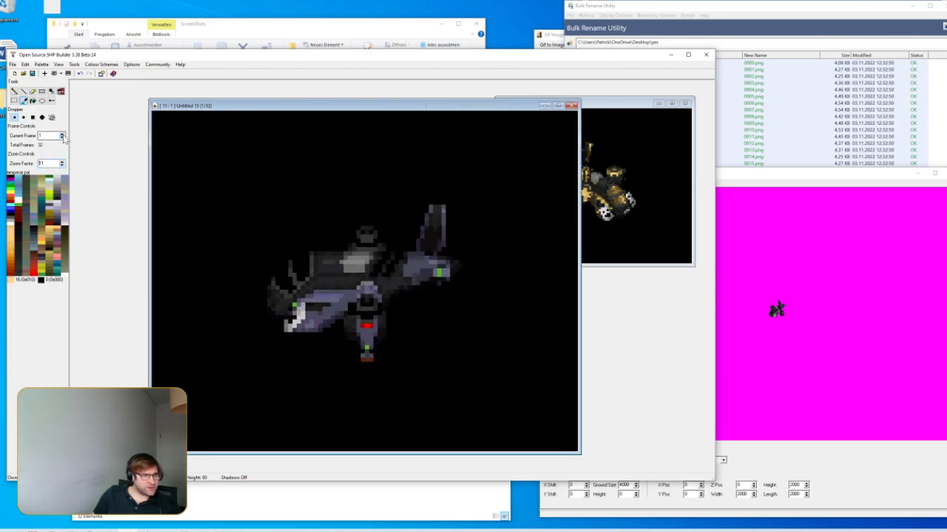
{"action": "left_click", "coordinate": [62, 137]}
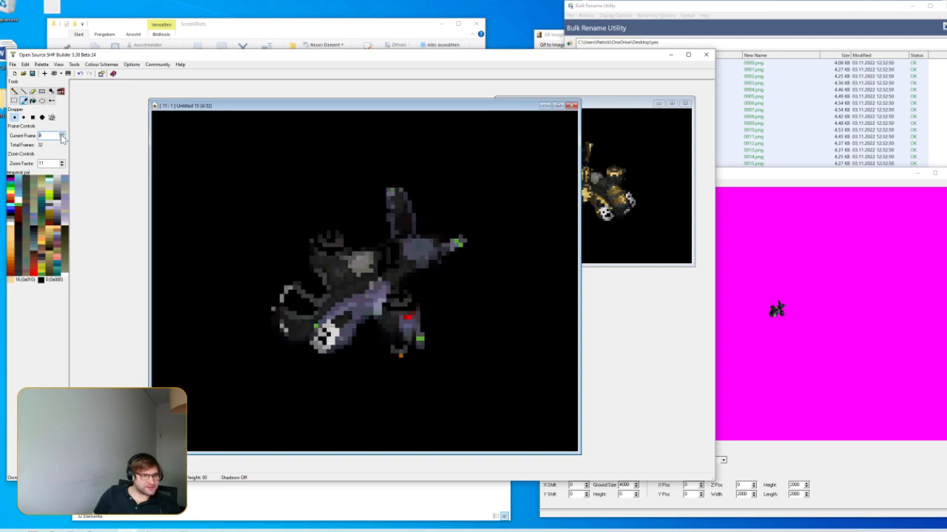
{"action": "left_click", "coordinate": [62, 135]}
{"action": "left_click", "coordinate": [24, 101]}
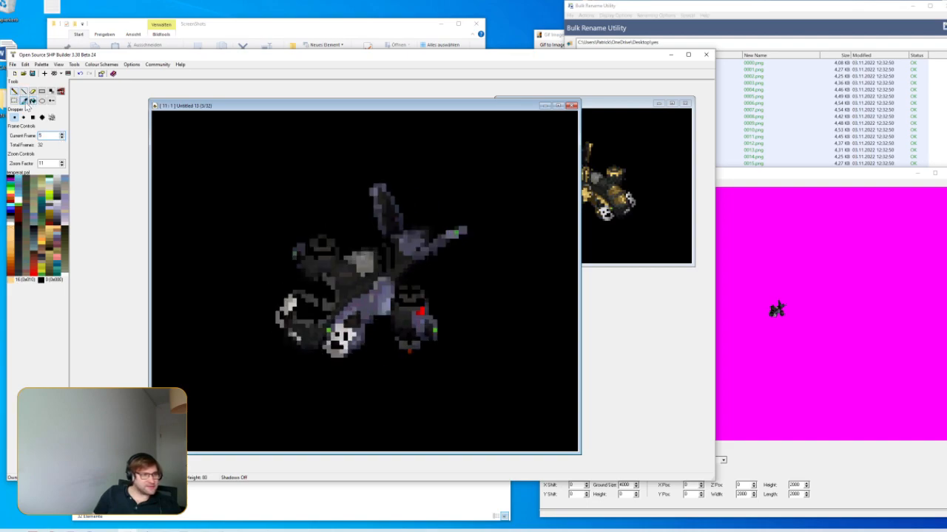
{"action": "left_click", "coordinate": [198, 209]}
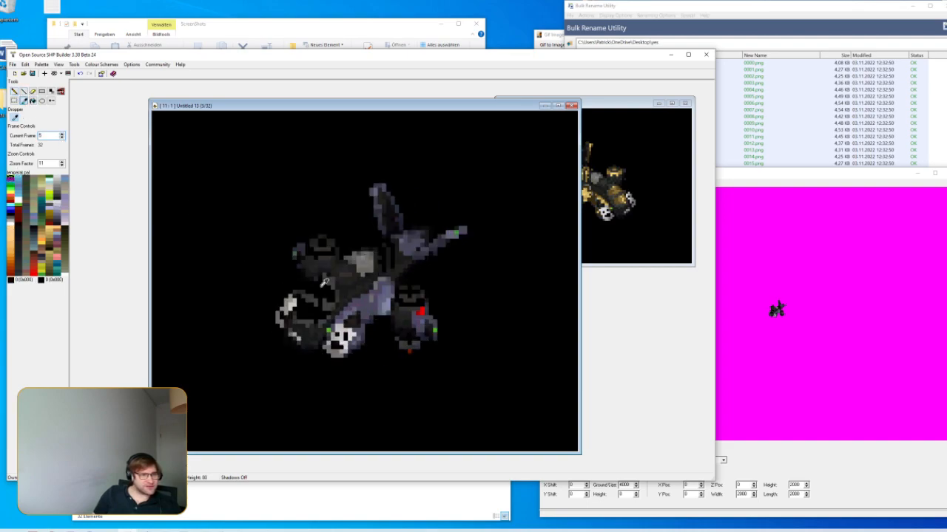
{"action": "left_click", "coordinate": [296, 319]}
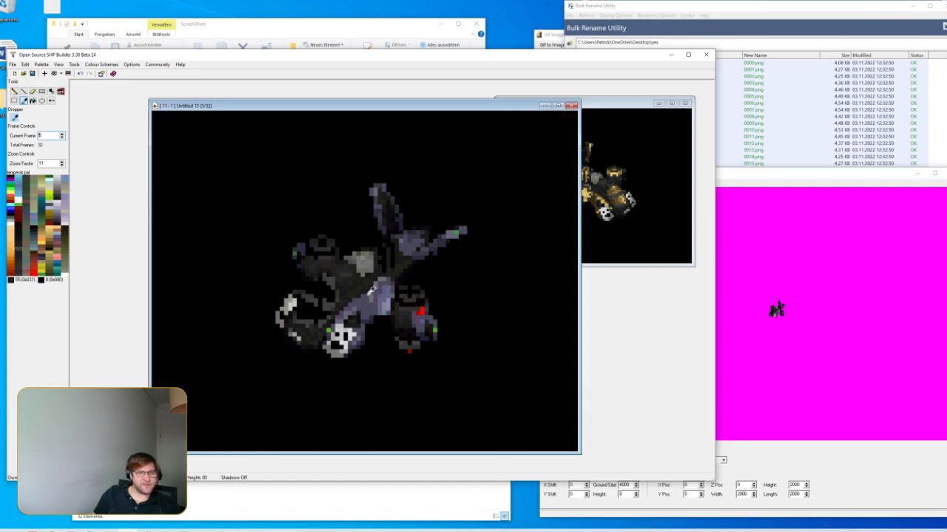
{"action": "left_click", "coordinate": [809, 183]}
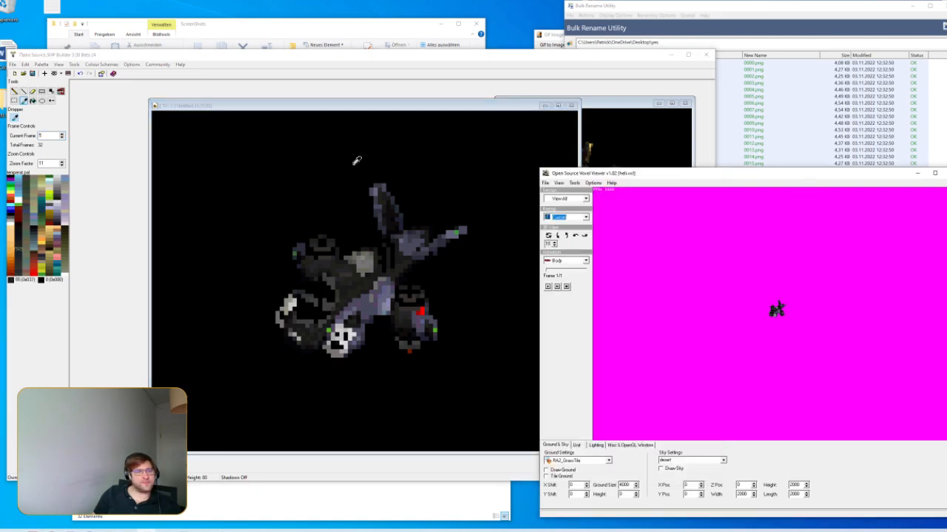
{"action": "left_click", "coordinate": [307, 109]}
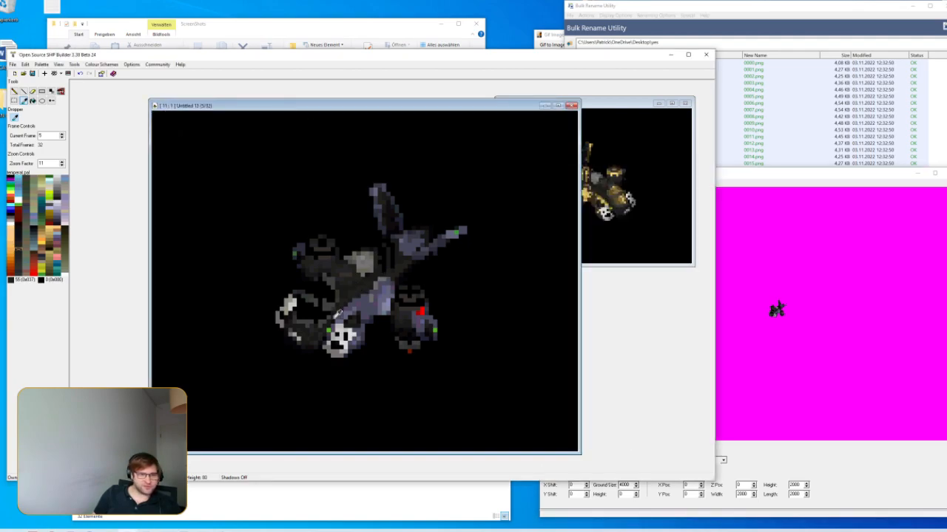
Sample a dark tail fin pixel on frame 5 and replace palette colour 48 with colour 176 in all frames
{"action": "left_click", "coordinate": [62, 162]}
{"action": "left_click_drag", "start_coordinate": [390, 109], "coordinate": [368, 85]}
{"action": "left_click", "coordinate": [333, 272]}
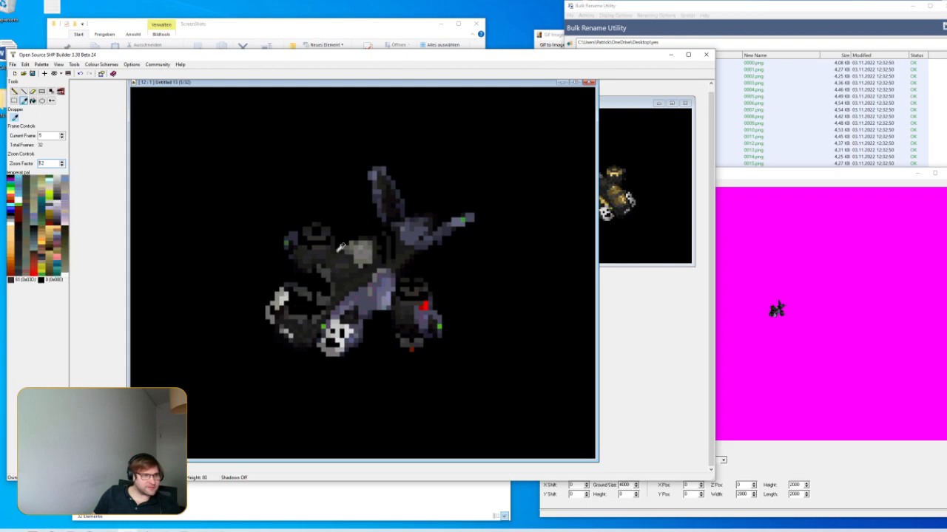
{"action": "left_click", "coordinate": [394, 201]}
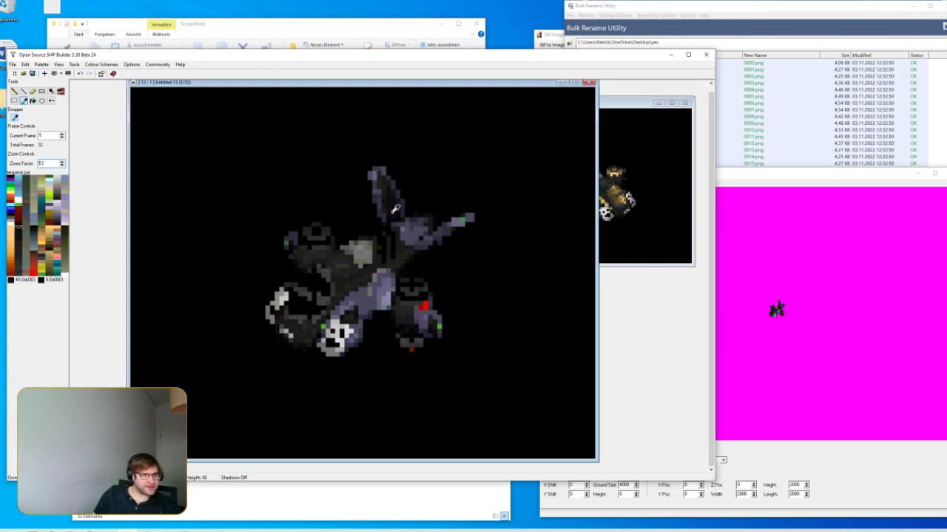
{"action": "key", "text": "ctrl+r"}
{"action": "left_click", "coordinate": [448, 235]}
{"action": "left_click", "coordinate": [511, 366]}
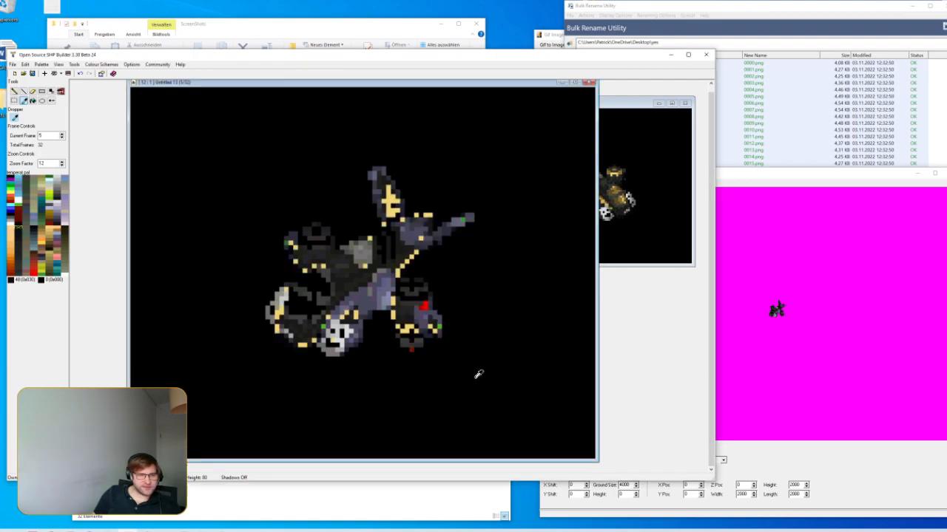
Replace the dark palette colours 199 and 12 with colour 176 in all frames
{"action": "key", "text": "ctrl+r"}
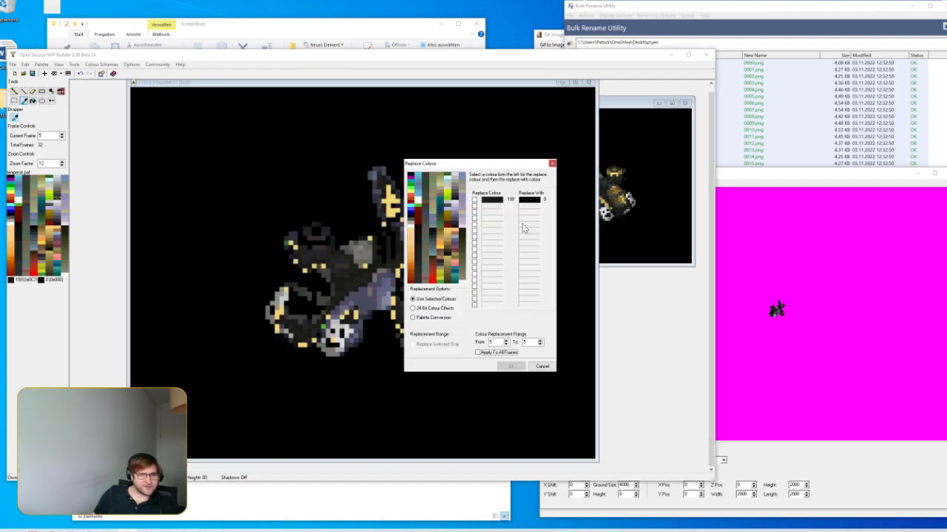
{"action": "left_click", "coordinate": [446, 235]}
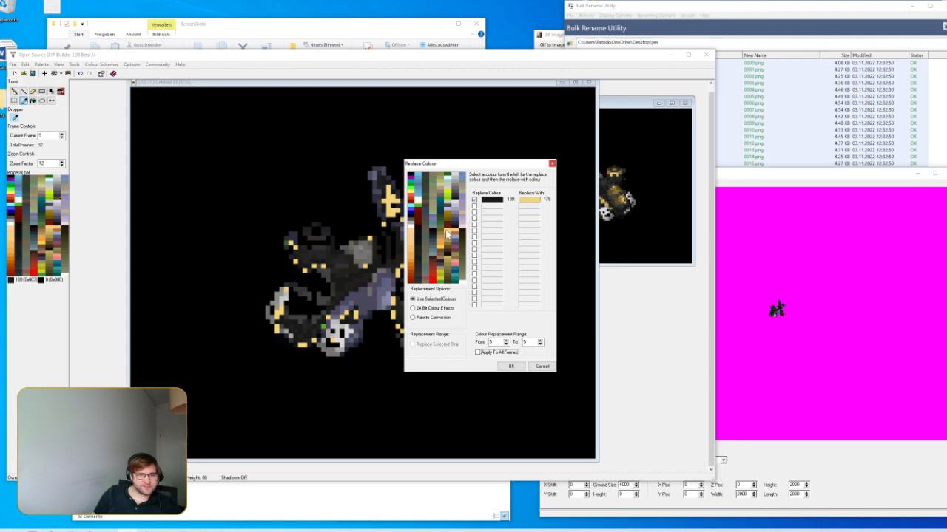
{"action": "left_click", "coordinate": [511, 367]}
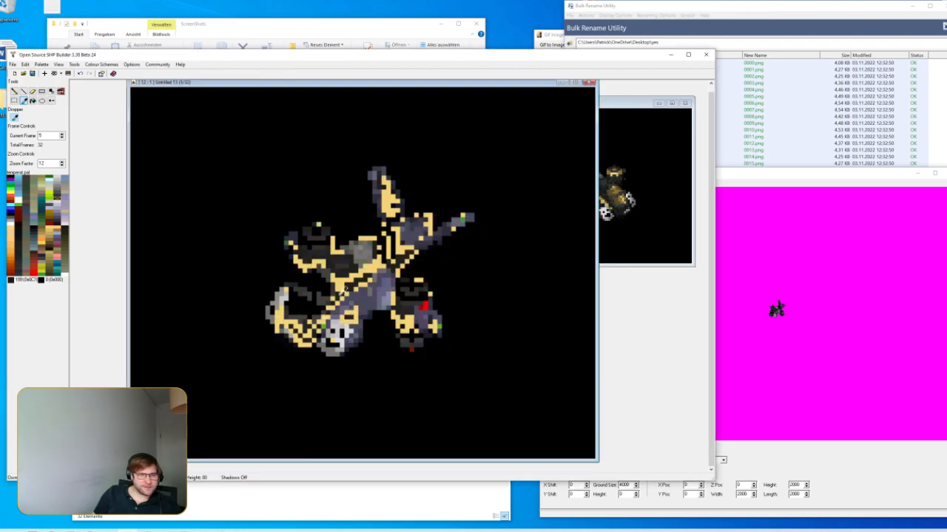
{"action": "left_click", "coordinate": [303, 300]}
{"action": "key", "text": "ctrl+r"}
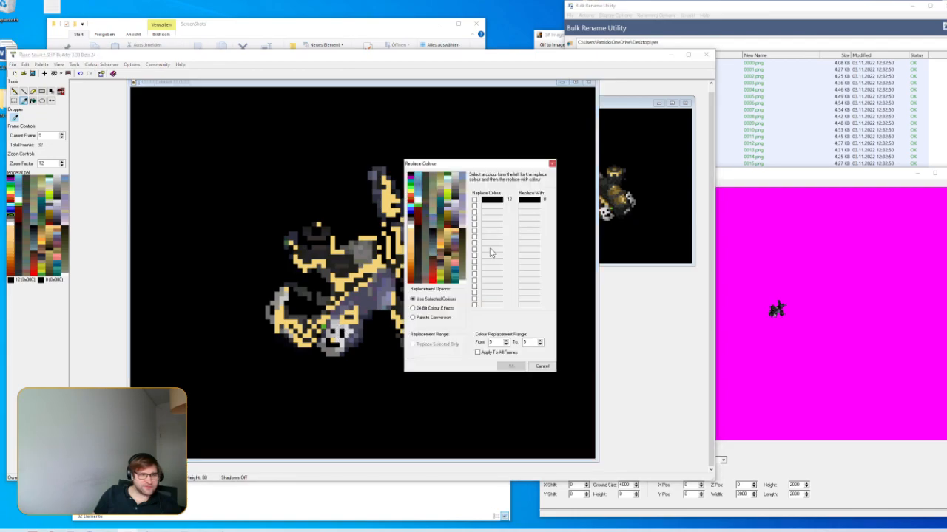
{"action": "left_click", "coordinate": [446, 235]}
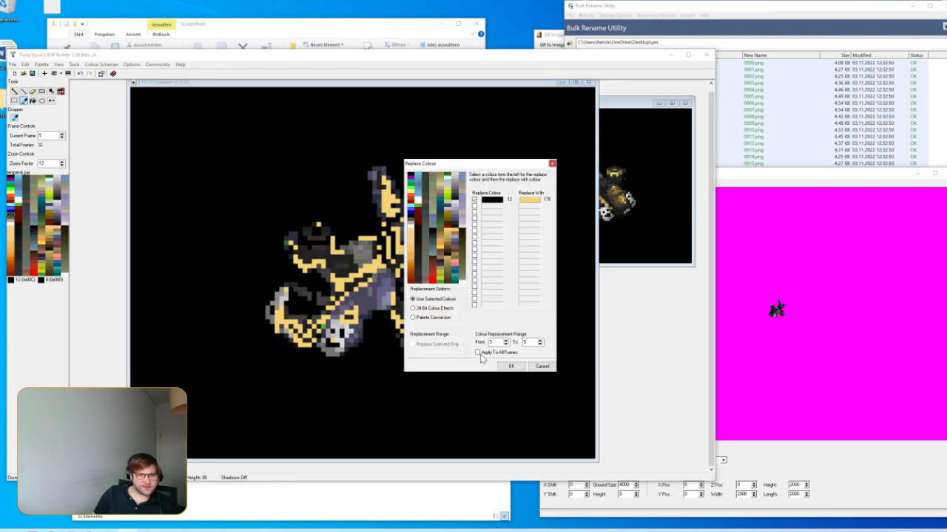
{"action": "left_click", "coordinate": [511, 366]}
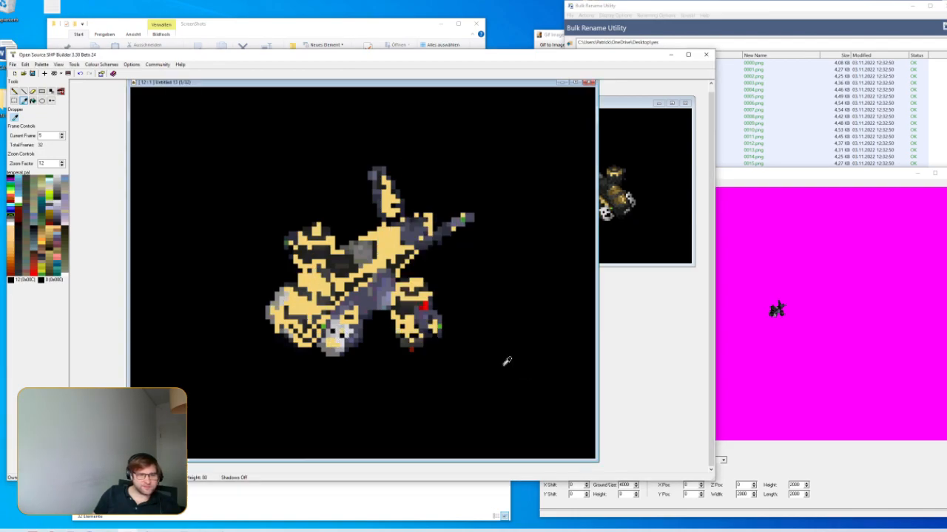
Step through the frames up to frame 13 to examine the replaced colours on the aircraft
{"action": "left_click", "coordinate": [63, 134]}
{"action": "left_click", "coordinate": [62, 134]}
{"action": "left_click", "coordinate": [62, 134]}
{"action": "left_click", "coordinate": [62, 134]}
{"action": "left_click", "coordinate": [62, 134]}
{"action": "left_click", "coordinate": [62, 134]}
{"action": "left_click", "coordinate": [62, 134]}
{"action": "left_click", "coordinate": [63, 133]}
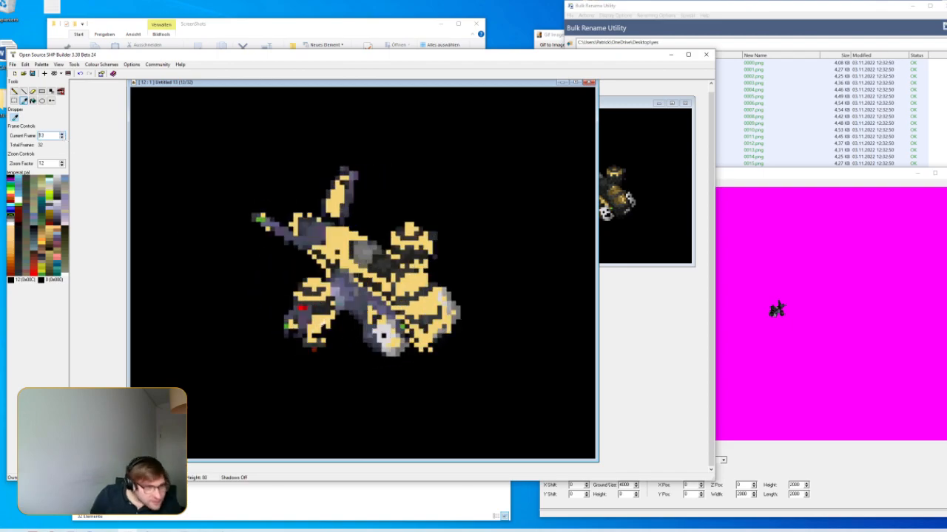
Sample dark fuselage pixels on frame 13 and replace colour 58 with a tan remap colour and colour 55 with 177 in all frames
{"action": "left_click", "coordinate": [373, 266]}
{"action": "key", "text": "ctrl+r"}
{"action": "left_click", "coordinate": [451, 238]}
{"action": "left_click", "coordinate": [510, 366]}
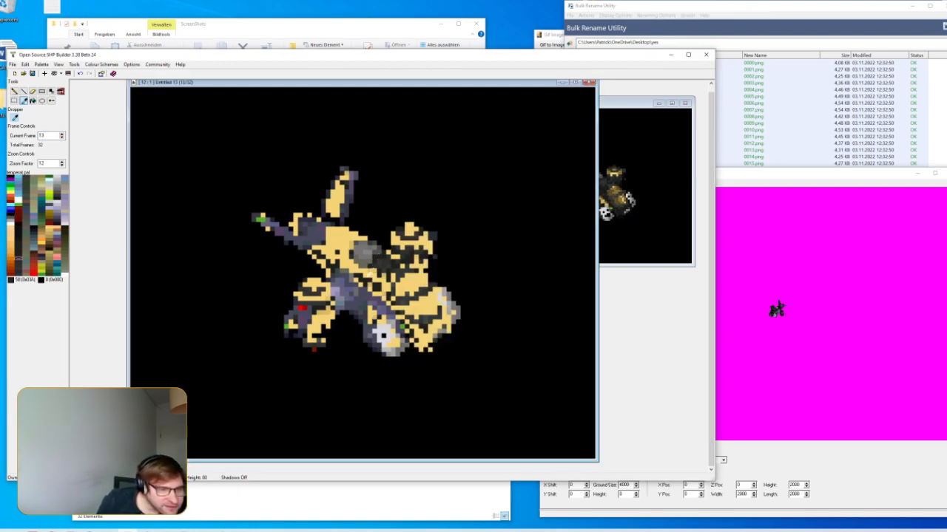
{"action": "left_click", "coordinate": [383, 260]}
{"action": "left_click", "coordinate": [377, 257]}
{"action": "key", "text": "ctrl+r"}
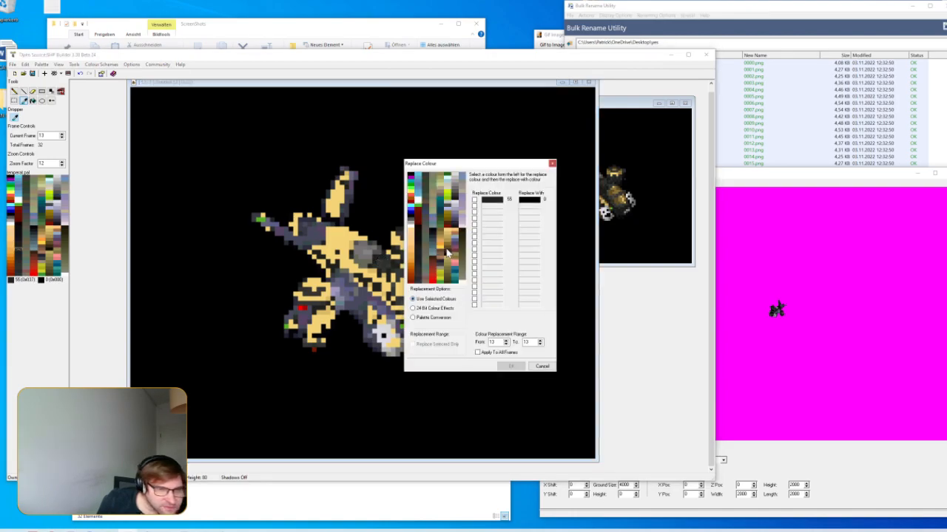
{"action": "left_click", "coordinate": [452, 241]}
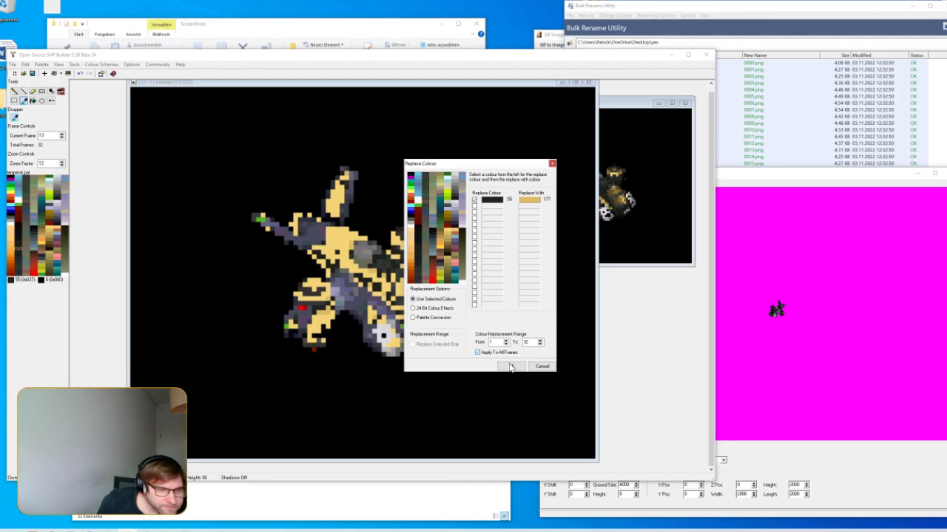
{"action": "left_click", "coordinate": [510, 366]}
Sample the dark engine pod pixels on frame 13 and replace colour 198 with 178 and colour 61 with 177 in all frames
{"action": "left_click", "coordinate": [309, 291]}
{"action": "key", "text": "ctrl+r"}
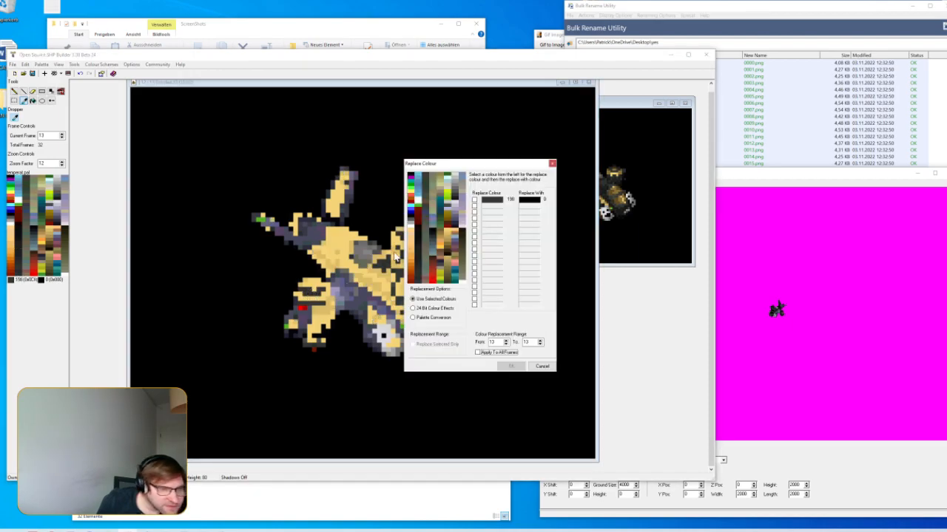
{"action": "left_click", "coordinate": [448, 242]}
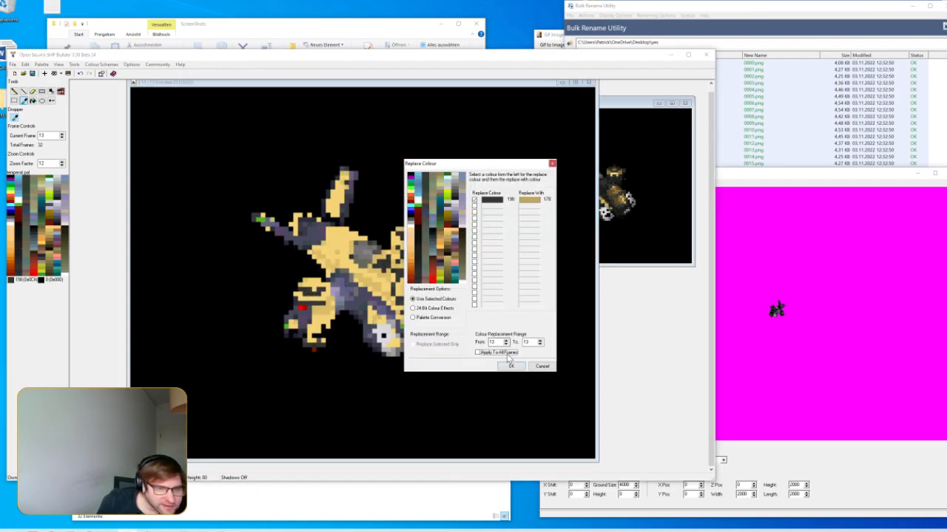
{"action": "left_click", "coordinate": [510, 366]}
{"action": "left_click", "coordinate": [317, 292]}
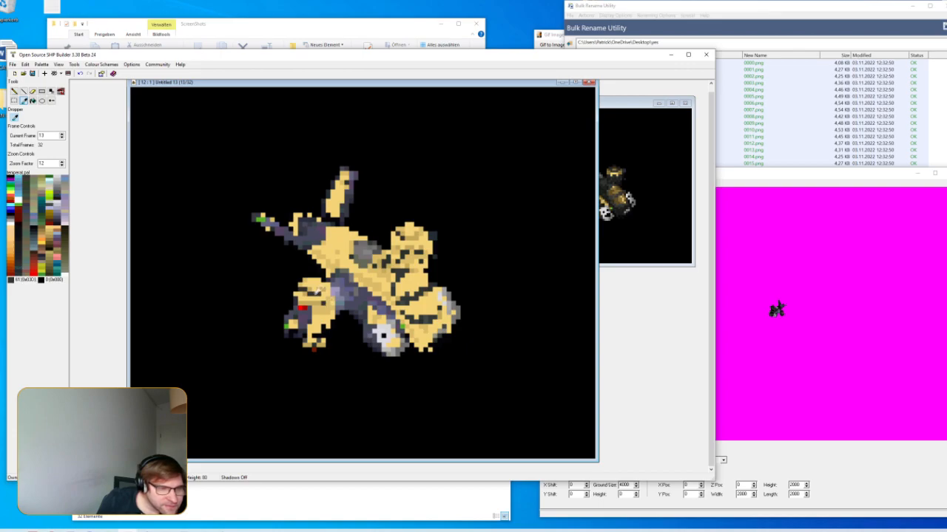
{"action": "key", "text": "ctrl+r"}
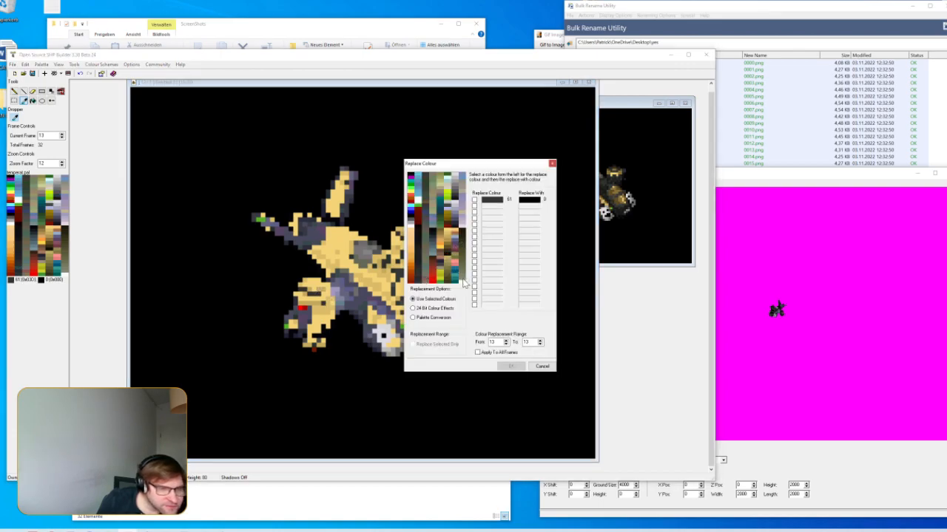
{"action": "left_click", "coordinate": [449, 237]}
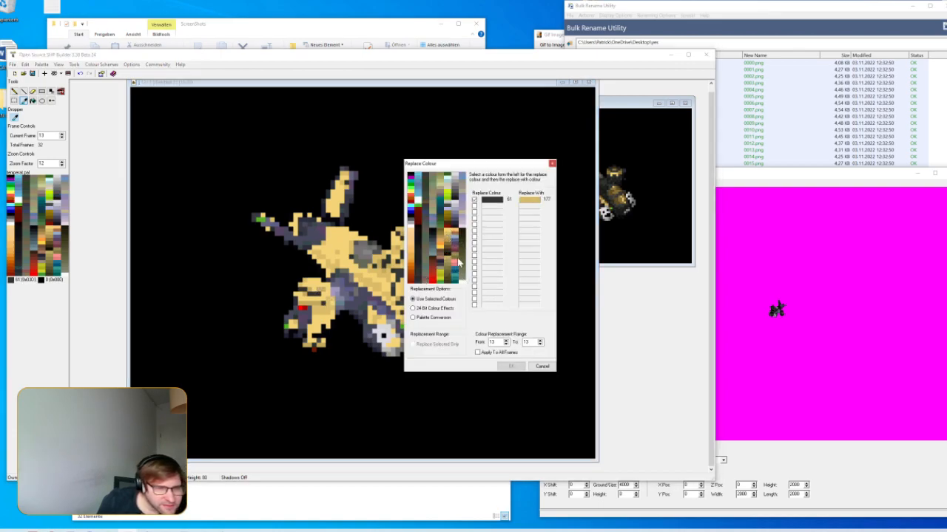
{"action": "left_click", "coordinate": [510, 366]}
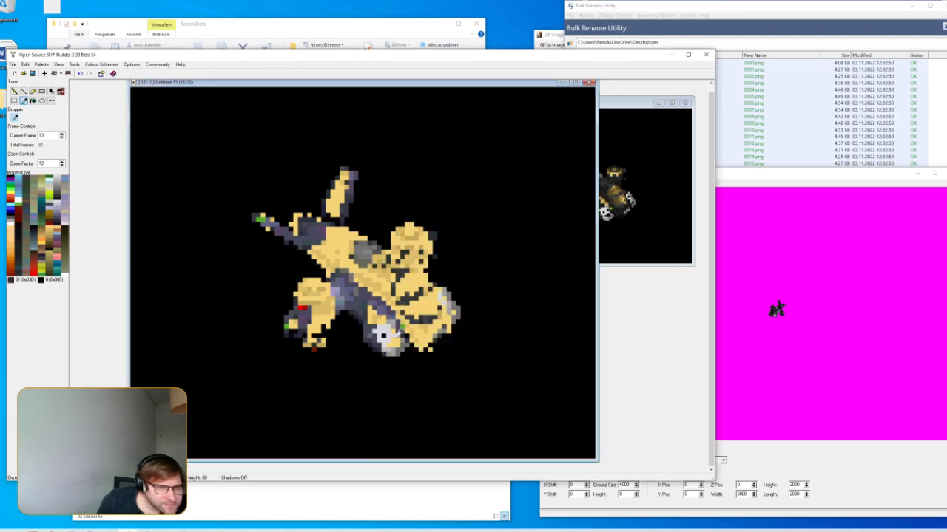
Go through the frames to frame 21, sample a dark hull pixel and replace colour 60 with colour 178 in all frames
{"action": "left_click", "coordinate": [63, 135]}
{"action": "left_click", "coordinate": [63, 134]}
{"action": "left_click", "coordinate": [63, 134]}
{"action": "left_click", "coordinate": [63, 135]}
{"action": "left_click", "coordinate": [63, 134]}
{"action": "left_click", "coordinate": [62, 134]}
{"action": "left_click", "coordinate": [63, 134]}
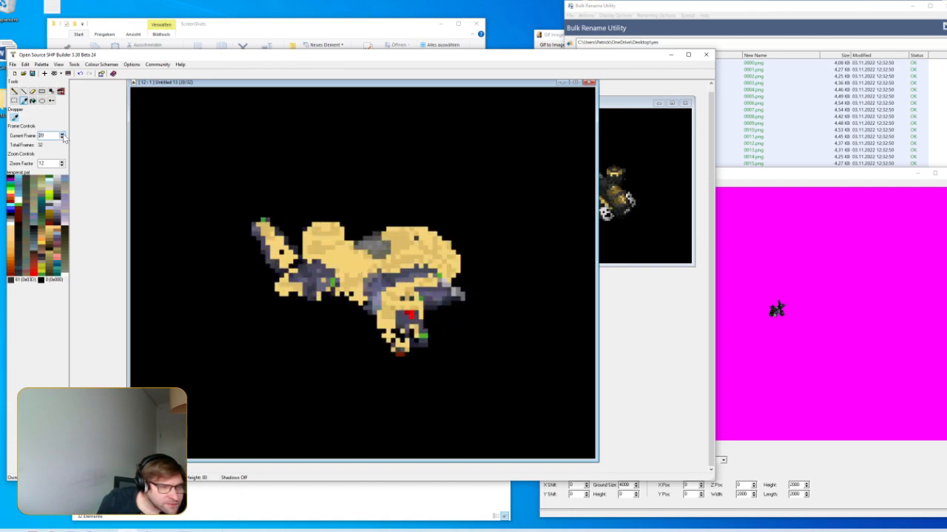
{"action": "left_click", "coordinate": [63, 135]}
{"action": "left_click", "coordinate": [63, 135]}
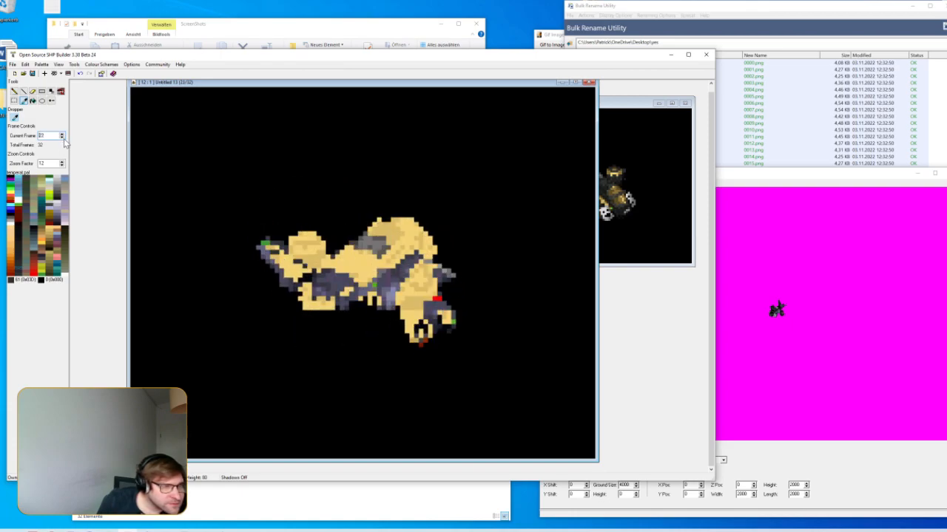
{"action": "left_click", "coordinate": [63, 138]}
{"action": "left_click", "coordinate": [399, 236]}
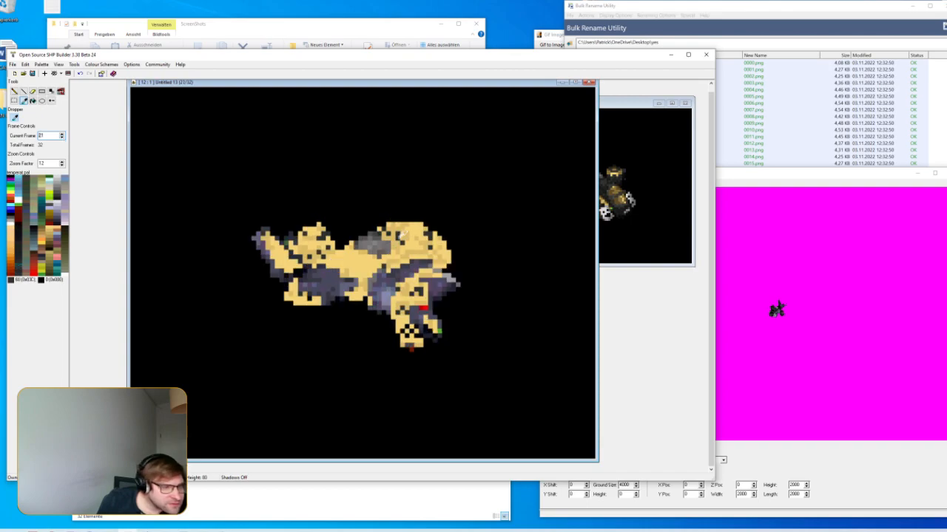
{"action": "key", "text": "ctrl+r"}
{"action": "left_click", "coordinate": [449, 239]}
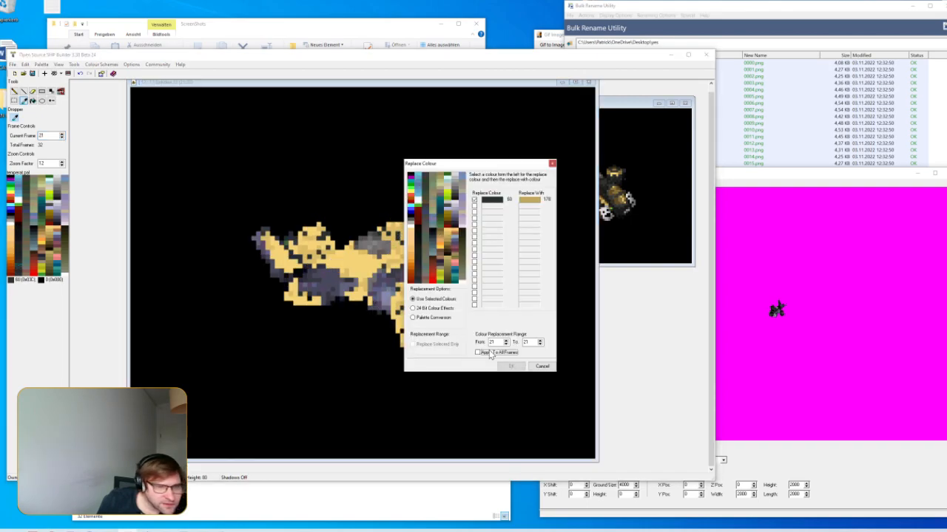
{"action": "left_click", "coordinate": [510, 367]}
Go through the frames to frame 3, sample a dark nose stripe pixel and replace colour 154 with colour 179 in all frames
{"action": "left_click", "coordinate": [63, 136]}
{"action": "left_click", "coordinate": [63, 135]}
{"action": "left_click", "coordinate": [63, 135]}
{"action": "left_click", "coordinate": [63, 136]}
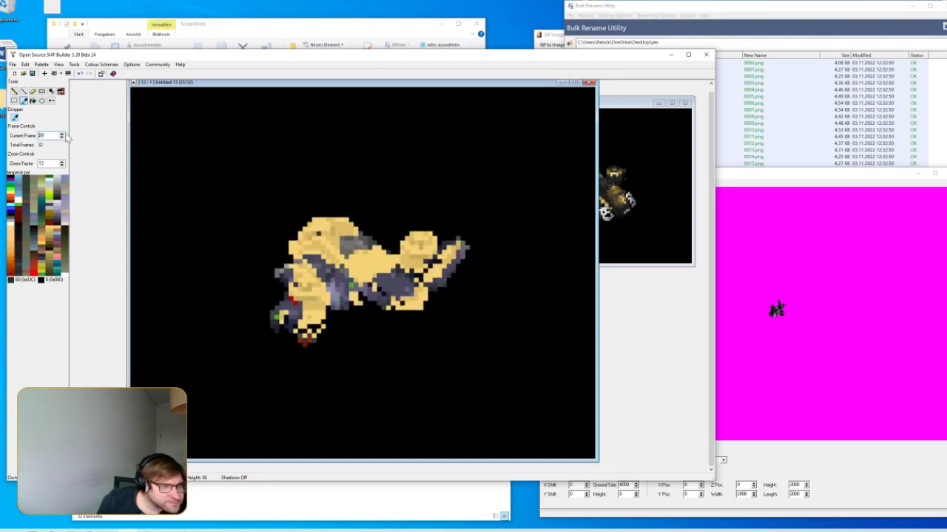
{"action": "left_click", "coordinate": [63, 135]}
{"action": "left_click", "coordinate": [63, 136]}
{"action": "left_click", "coordinate": [63, 135]}
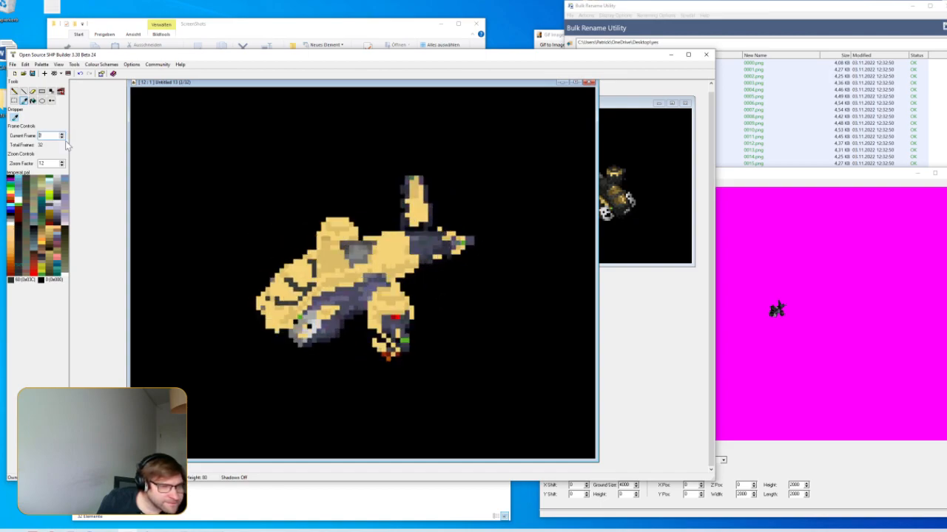
{"action": "left_click", "coordinate": [306, 290]}
{"action": "key", "text": "ctrl+r"}
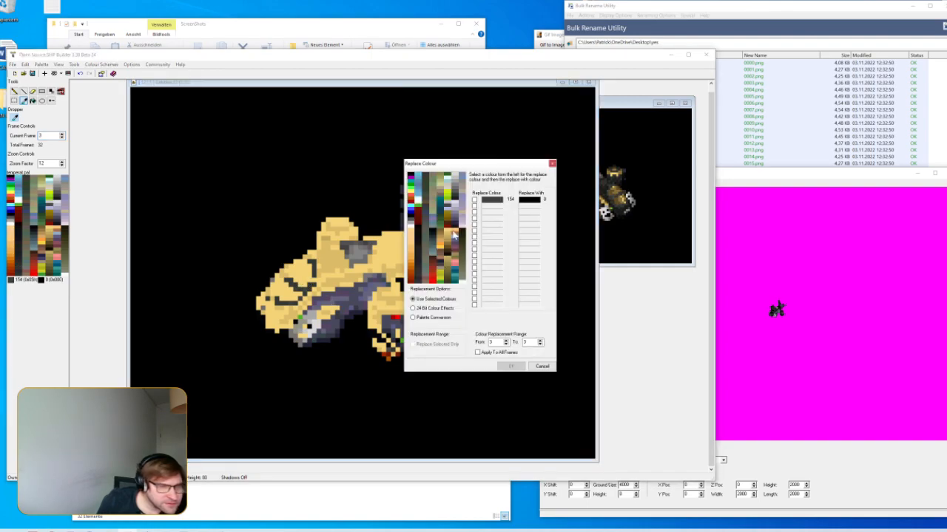
{"action": "left_click", "coordinate": [446, 246]}
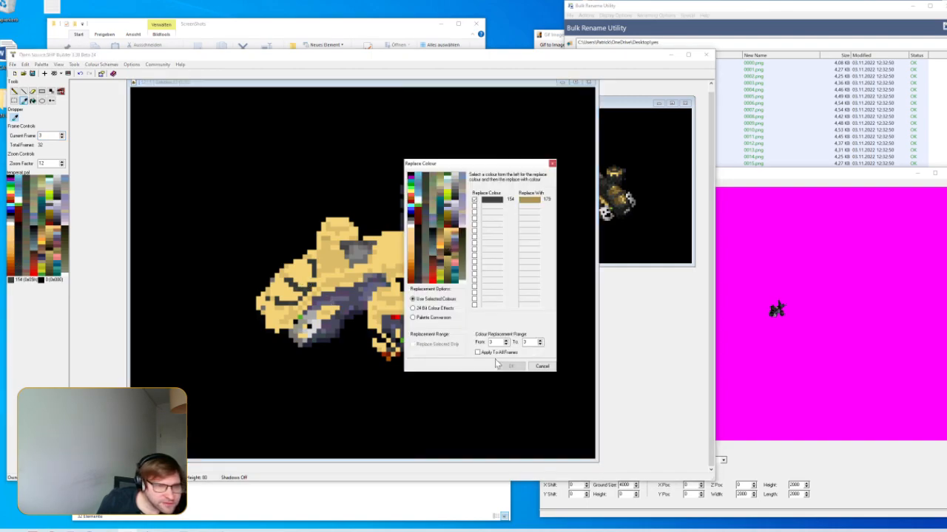
{"action": "left_click", "coordinate": [511, 366]}
Sample another dark hull pixel on frame 3 and replace colour 64 with colour 180 in all frames
{"action": "left_click", "coordinate": [347, 303]}
{"action": "key", "text": "ctrl+r"}
{"action": "left_click", "coordinate": [449, 250]}
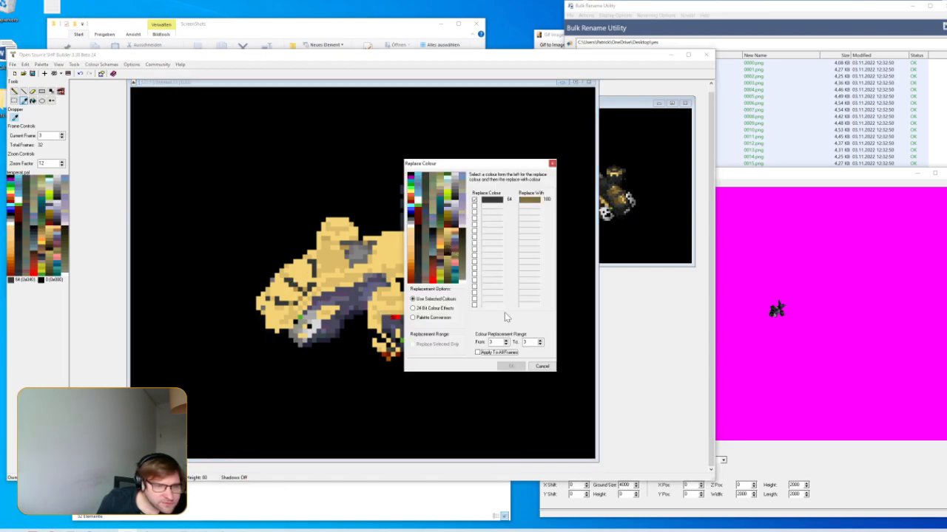
{"action": "left_click", "coordinate": [511, 366]}
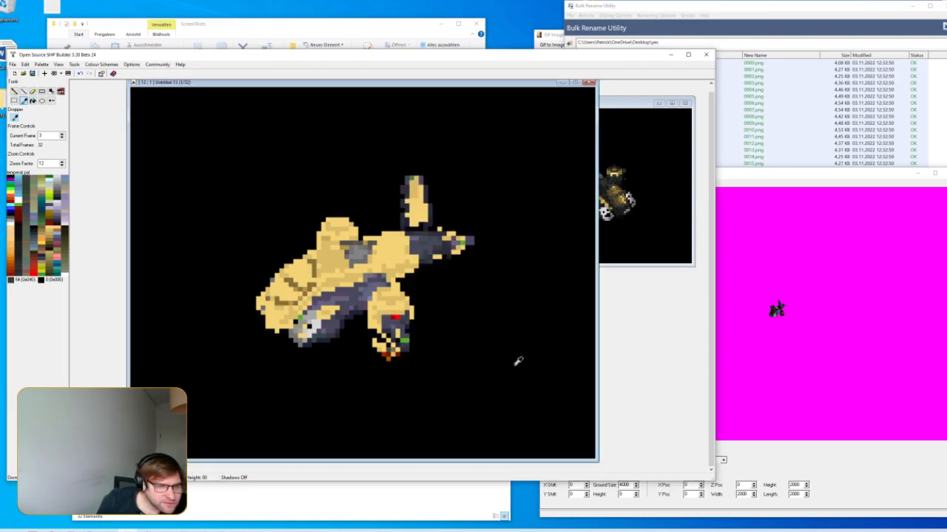
Go through the frames to frame 7, sample a dark fuselage pixel and replace colour 53 with a tan remap colour in all frames
{"action": "left_click", "coordinate": [62, 135]}
{"action": "left_click", "coordinate": [62, 134]}
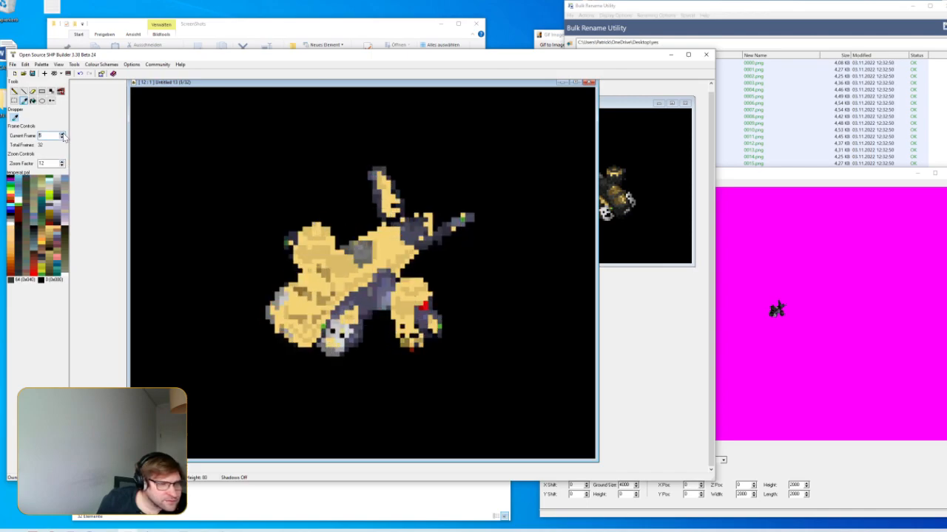
{"action": "left_click", "coordinate": [62, 134]}
{"action": "left_click", "coordinate": [62, 134]}
{"action": "left_click", "coordinate": [62, 134]}
{"action": "left_click", "coordinate": [62, 138]}
{"action": "left_click", "coordinate": [347, 275]}
{"action": "key", "text": "ctrl+r"}
{"action": "left_click", "coordinate": [452, 238]}
{"action": "left_click", "coordinate": [510, 367]}
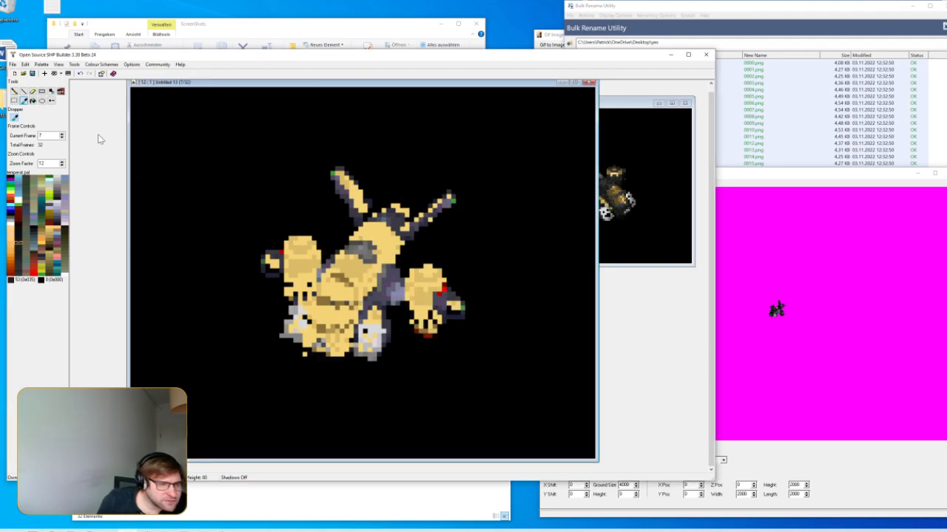
Go through the frames to frame 28, sample a black tail pixel and replace colour 50 with a tan remap colour in all frames
{"action": "left_click", "coordinate": [62, 134]}
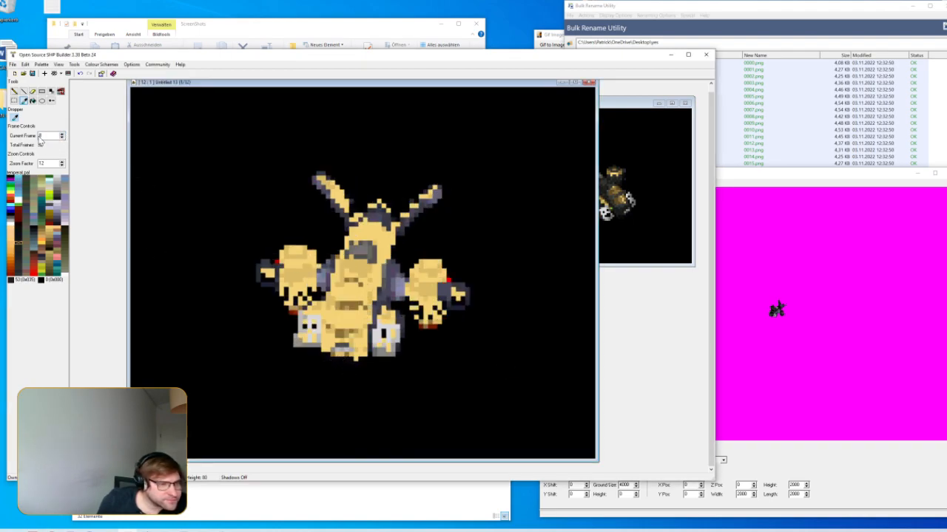
{"action": "left_click", "coordinate": [62, 135]}
{"action": "left_click", "coordinate": [62, 135]}
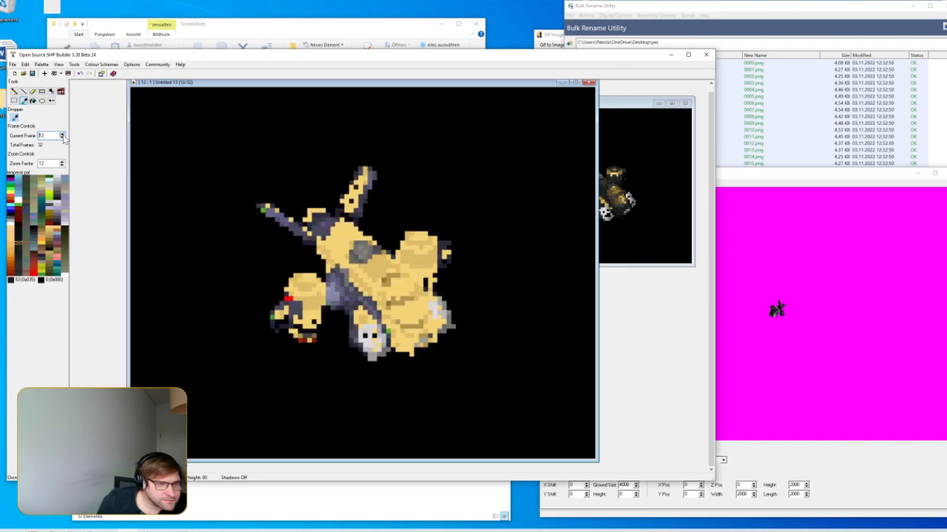
{"action": "left_click", "coordinate": [62, 135]}
{"action": "left_click", "coordinate": [62, 135]}
{"action": "left_click", "coordinate": [62, 136]}
{"action": "left_click", "coordinate": [62, 136]}
{"action": "left_click", "coordinate": [62, 136]}
{"action": "left_click", "coordinate": [62, 136]}
{"action": "left_click", "coordinate": [62, 136]}
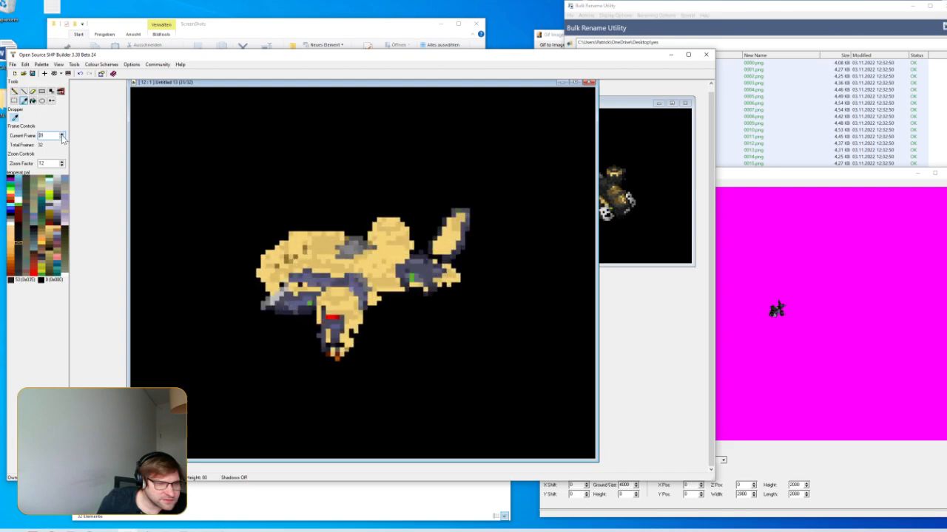
{"action": "left_click", "coordinate": [62, 135]}
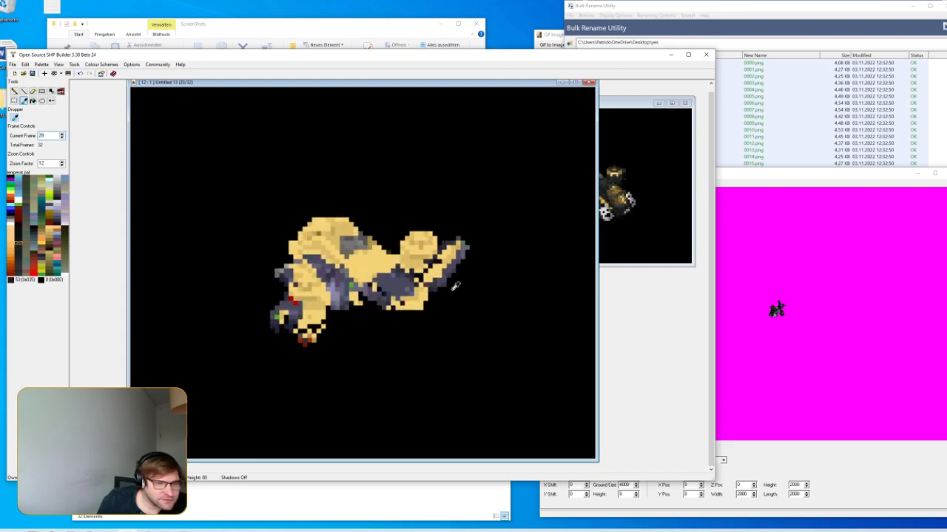
{"action": "left_click", "coordinate": [432, 265]}
{"action": "key", "text": "ctrl+r"}
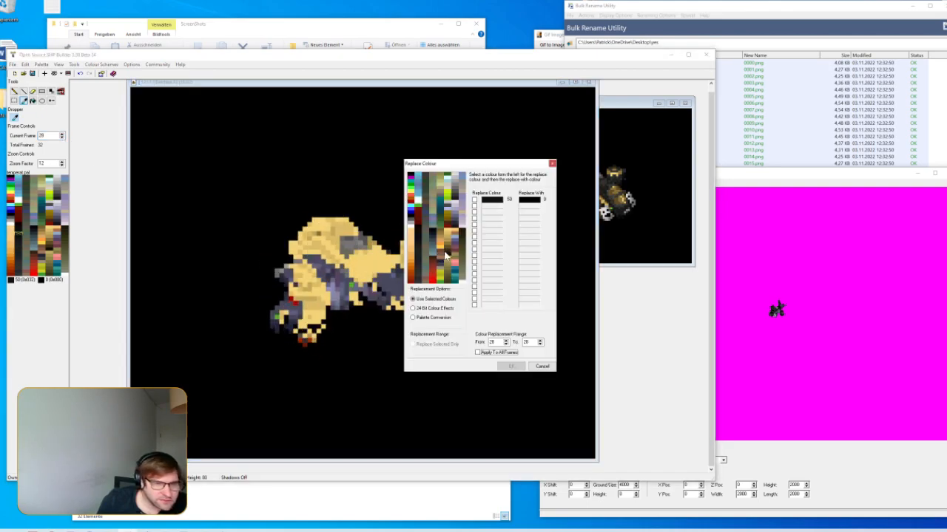
{"action": "left_click", "coordinate": [448, 242]}
{"action": "left_click", "coordinate": [511, 366]}
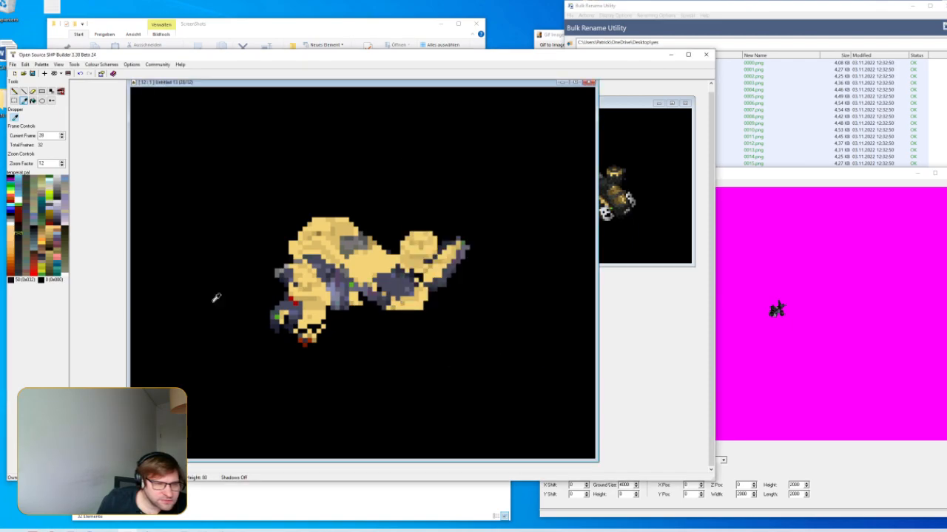
Sample a dark pixel near the tail on frame 28 and replace colour 153 with colour 178 in all frames
{"action": "left_click", "coordinate": [414, 276]}
{"action": "key", "text": "ctrl+r"}
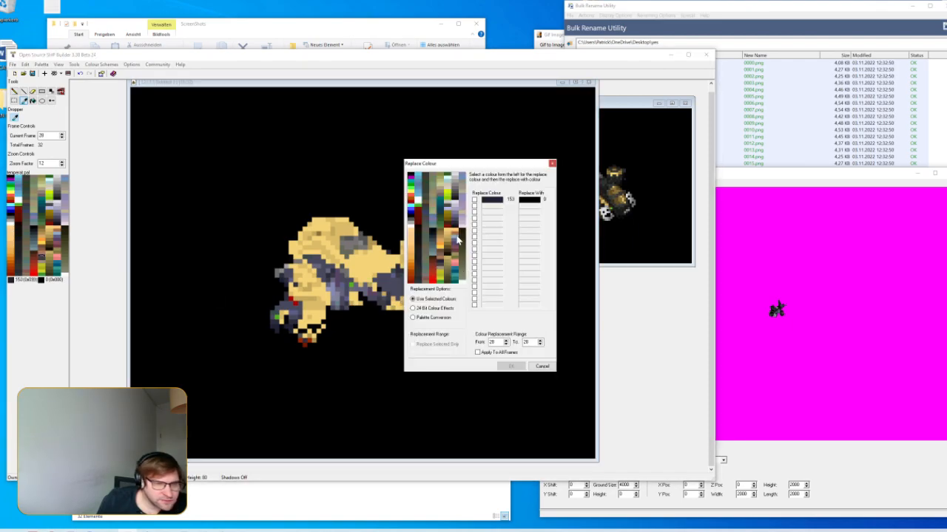
{"action": "left_click", "coordinate": [450, 241]}
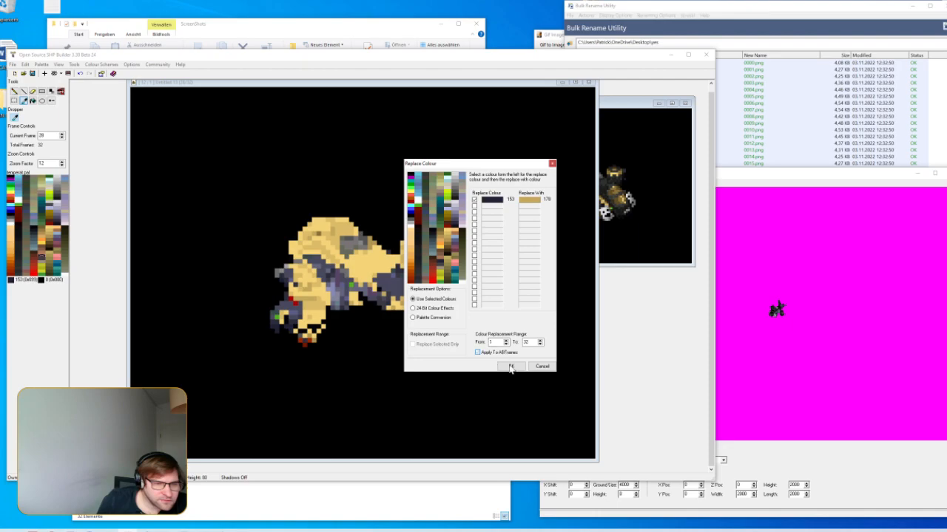
{"action": "left_click", "coordinate": [511, 366]}
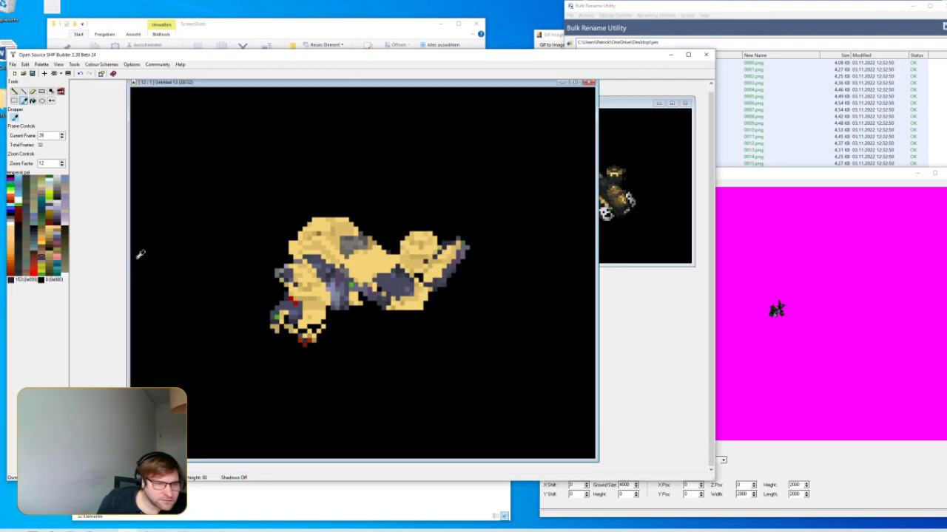
Go to frame 5, sample a black pixel on the engine pod and replace colour 112 with colour 179 in all frames
{"action": "left_click", "coordinate": [62, 136]}
{"action": "left_click", "coordinate": [62, 135]}
{"action": "left_click", "coordinate": [62, 136]}
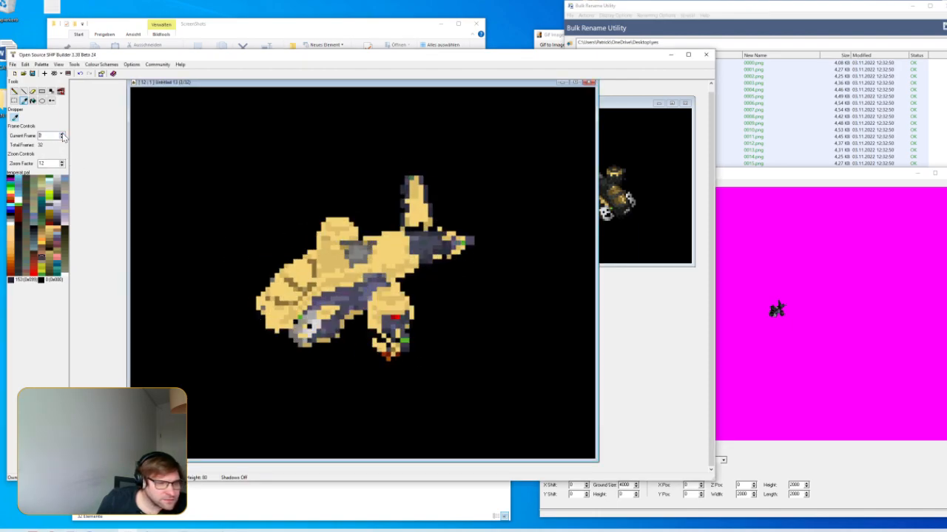
{"action": "left_click", "coordinate": [62, 136]}
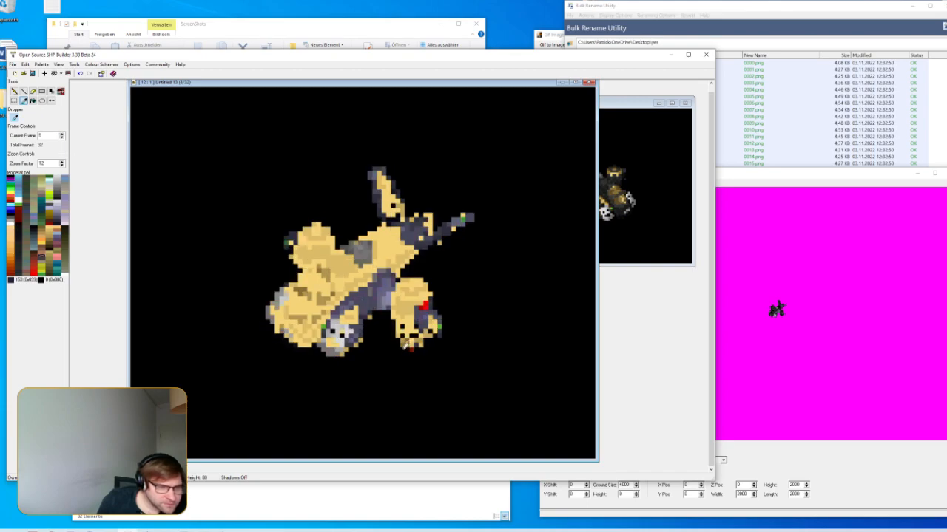
{"action": "key", "text": "ctrl+r"}
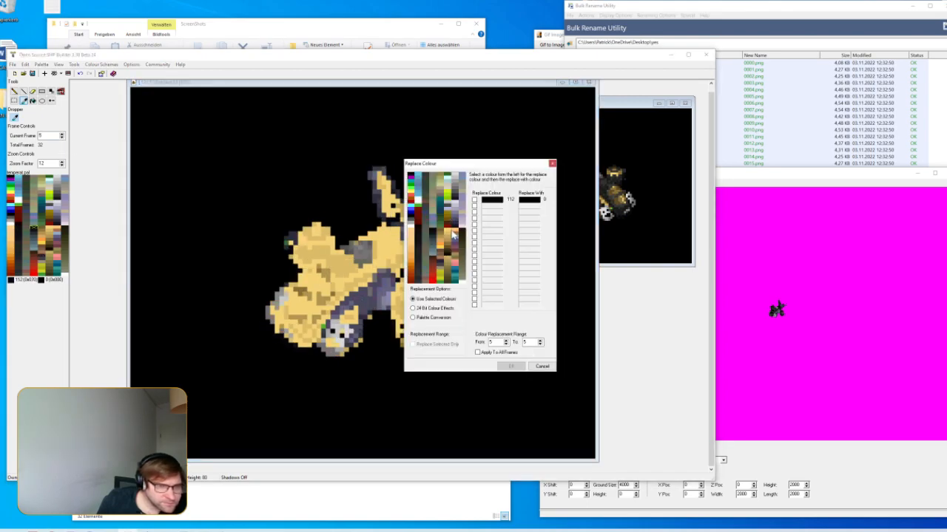
{"action": "left_click", "coordinate": [449, 244]}
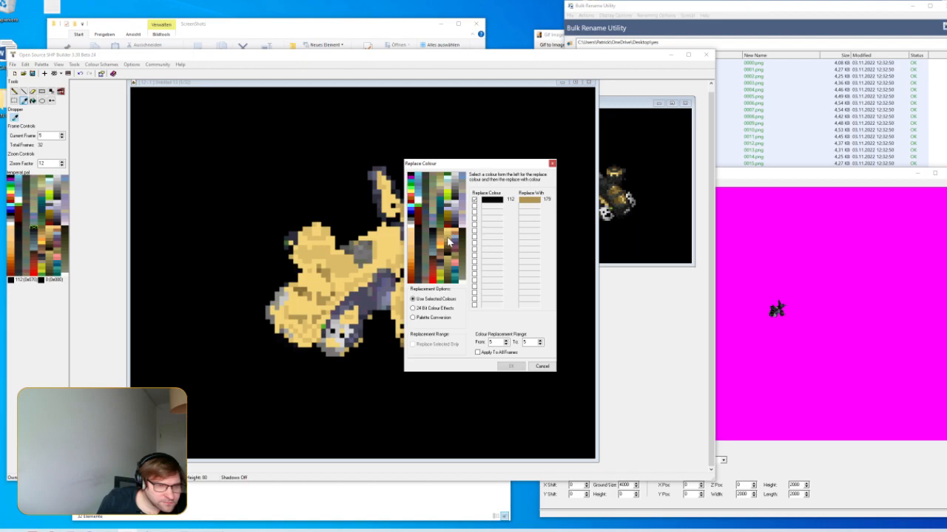
{"action": "left_click", "coordinate": [510, 366]}
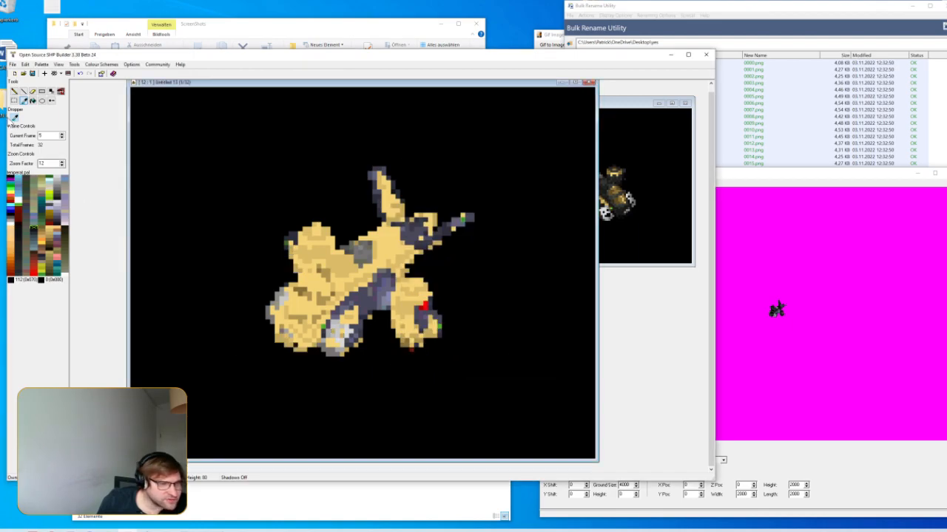
Go to frame 10, sample a dark fuselage pixel and replace colour 76 with remap colour 180
{"action": "left_click", "coordinate": [63, 136]}
{"action": "left_click", "coordinate": [62, 136]}
{"action": "left_click", "coordinate": [63, 136]}
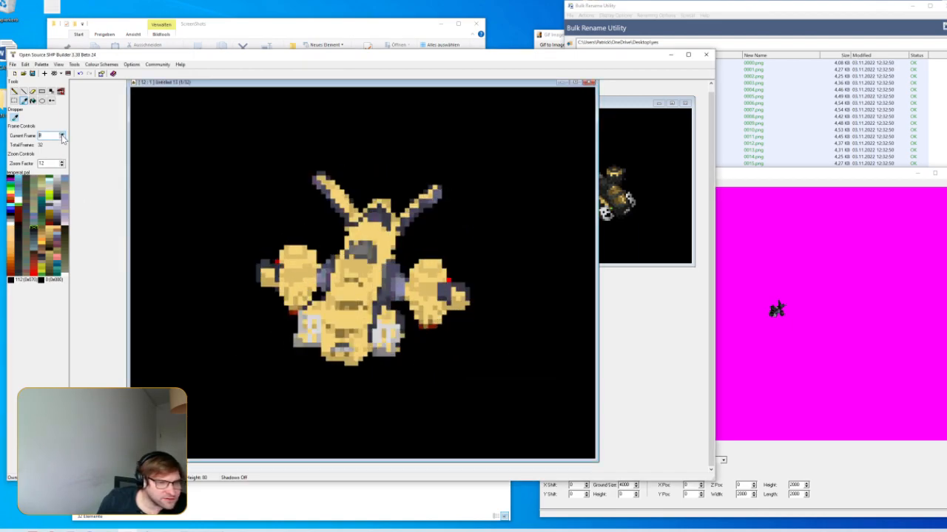
{"action": "left_click", "coordinate": [63, 136]}
{"action": "left_click", "coordinate": [62, 136]}
{"action": "left_click", "coordinate": [63, 136]}
{"action": "left_click", "coordinate": [63, 138]}
{"action": "left_click", "coordinate": [62, 137]}
{"action": "left_click", "coordinate": [62, 138]}
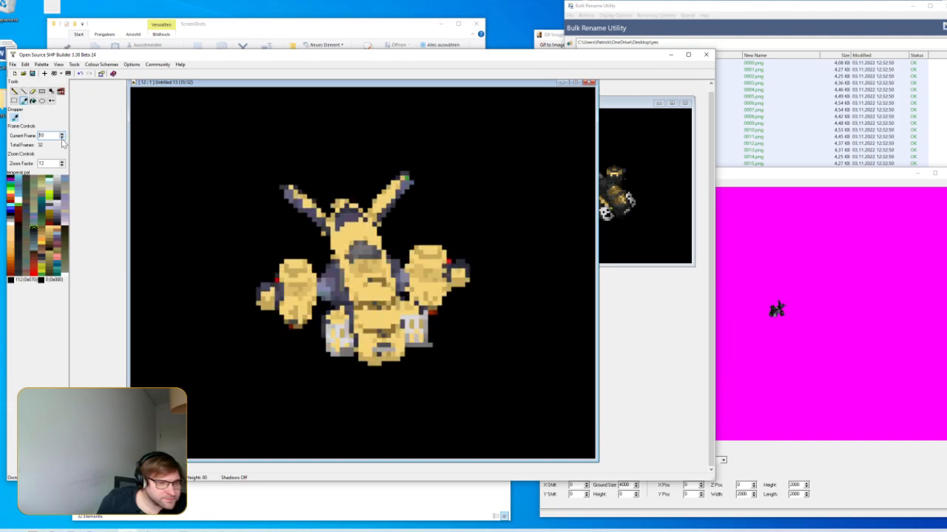
{"action": "left_click", "coordinate": [375, 302]}
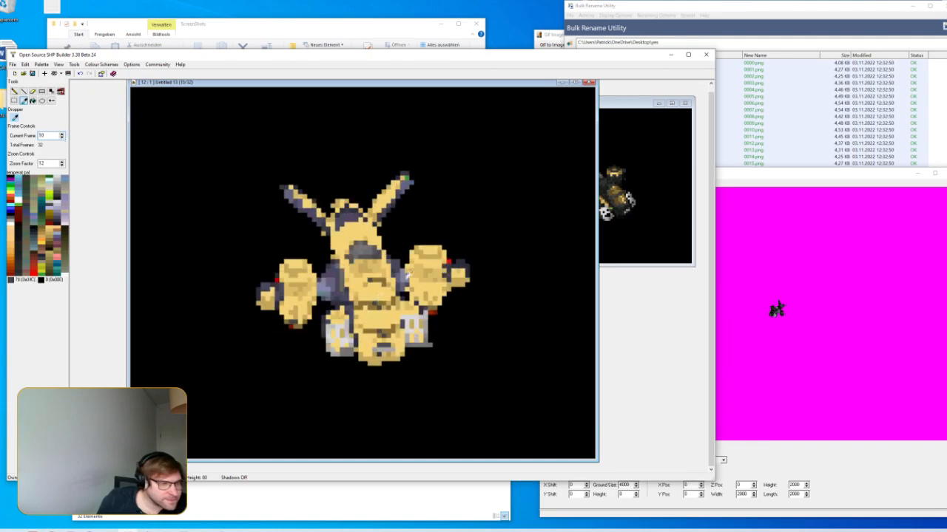
{"action": "key", "text": "ctrl+r"}
{"action": "left_click", "coordinate": [447, 244]}
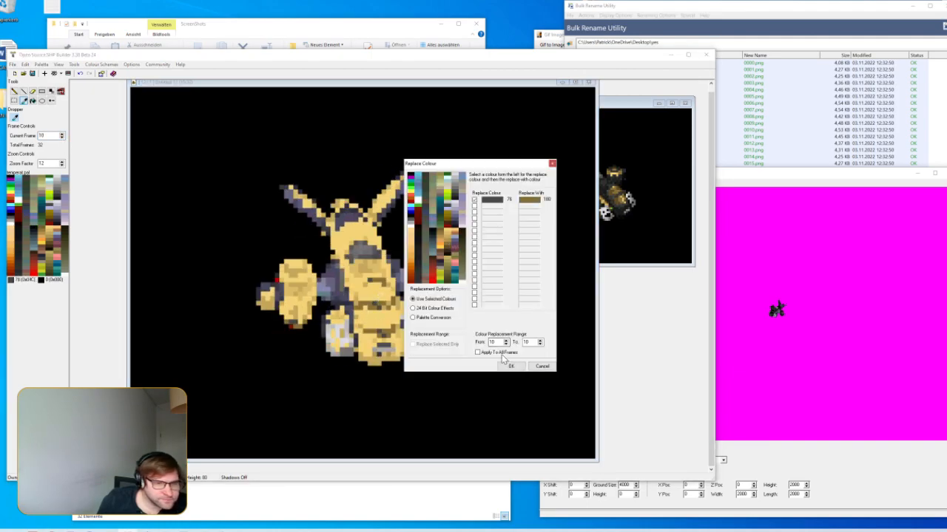
{"action": "left_click", "coordinate": [509, 364]}
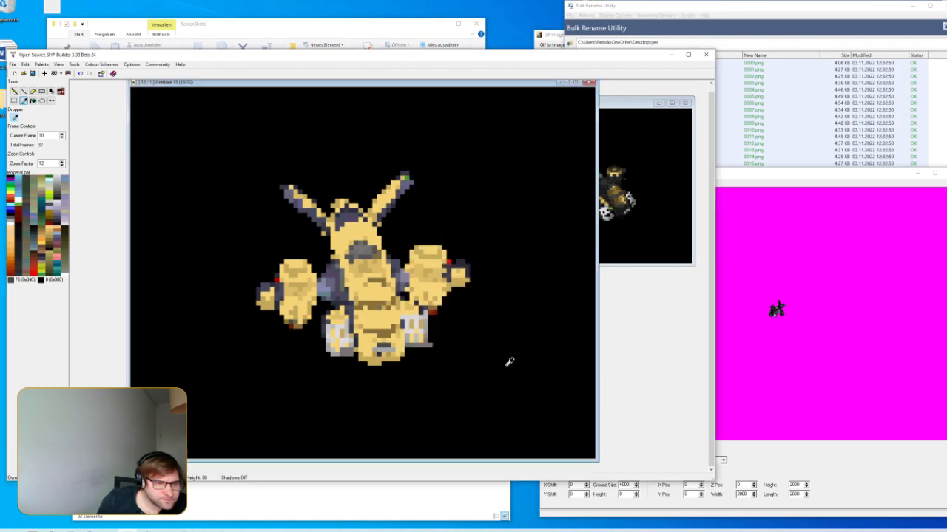
Go to frame 15, sample a dark hull pixel and replace its colour with a tan remap colour
{"action": "left_click", "coordinate": [62, 162]}
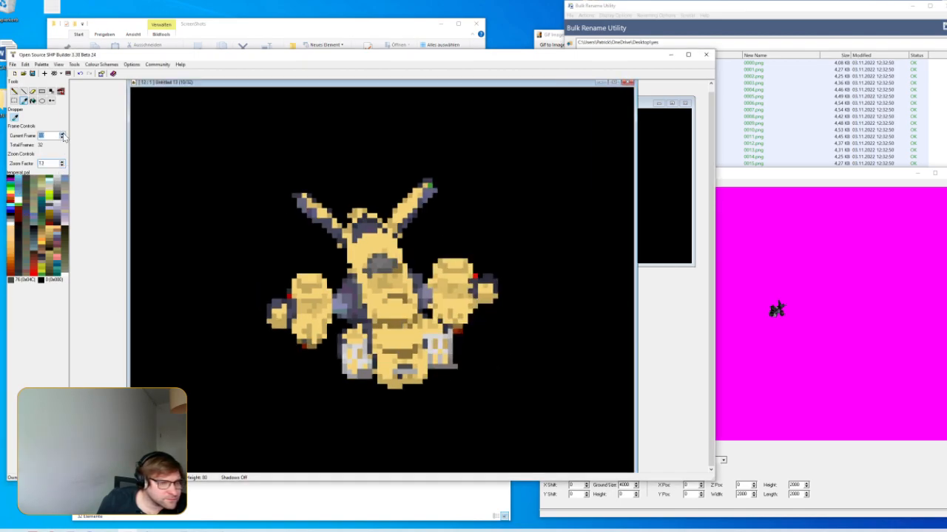
{"action": "left_click", "coordinate": [63, 136]}
{"action": "left_click", "coordinate": [62, 136]}
{"action": "left_click", "coordinate": [62, 136]}
{"action": "left_click", "coordinate": [62, 136]}
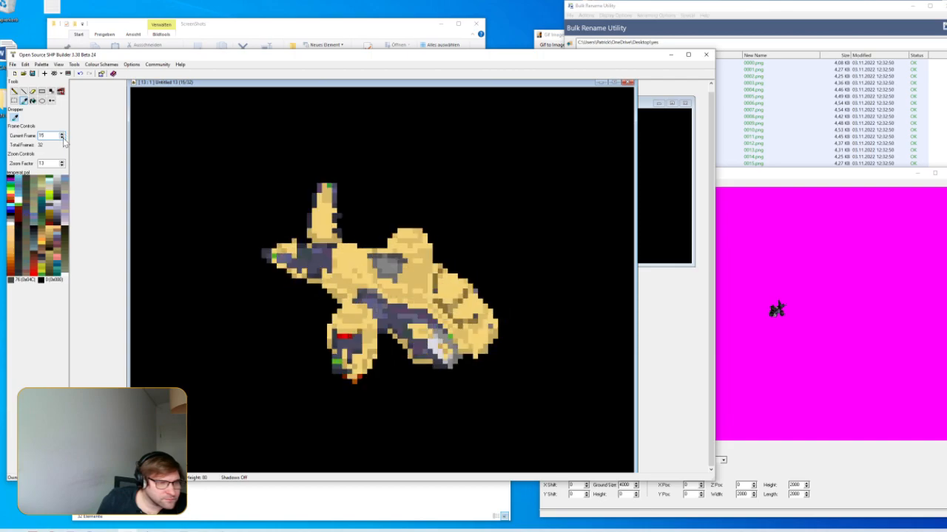
{"action": "left_click", "coordinate": [62, 139]}
{"action": "left_click", "coordinate": [62, 135]}
{"action": "key", "text": "ctrl+r"}
{"action": "left_click", "coordinate": [449, 244]}
{"action": "left_click", "coordinate": [509, 367]}
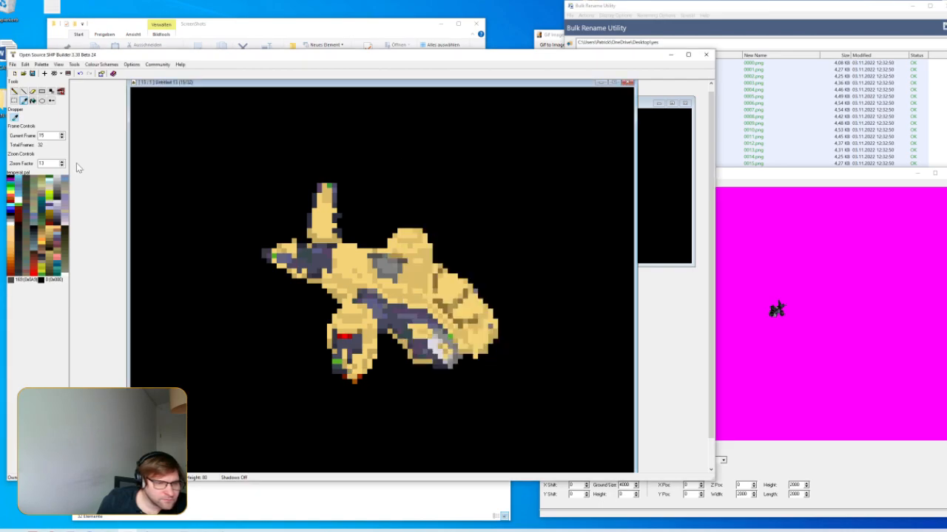
Go to frame 14, pick near-black colour 52 and replace it with a tan remap colour in all frames
{"action": "left_click", "coordinate": [62, 139]}
{"action": "left_click", "coordinate": [62, 139]}
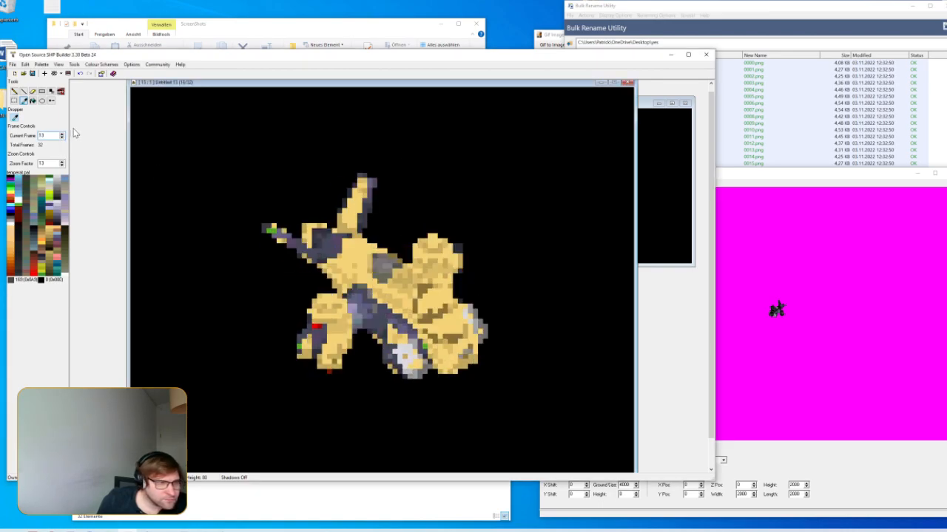
{"action": "left_click", "coordinate": [62, 138]}
{"action": "left_click", "coordinate": [19, 239]}
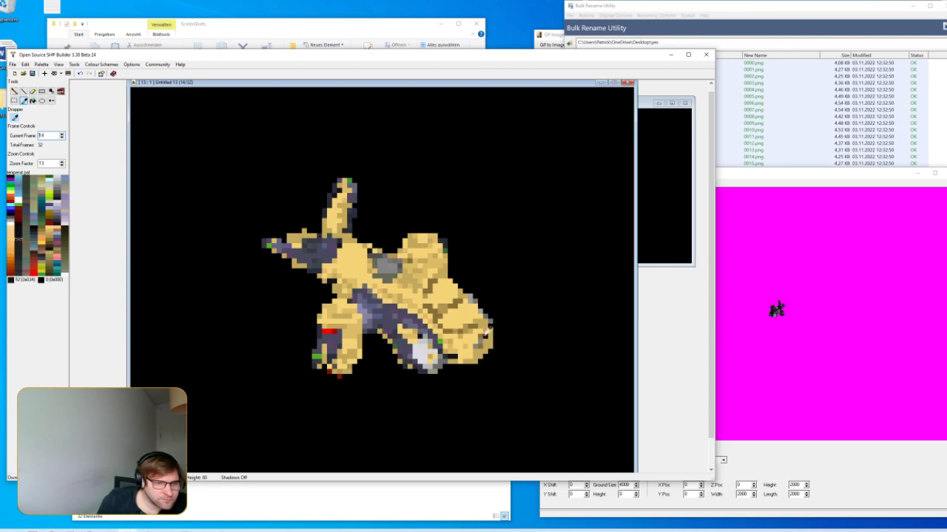
{"action": "key", "text": "ctrl+r"}
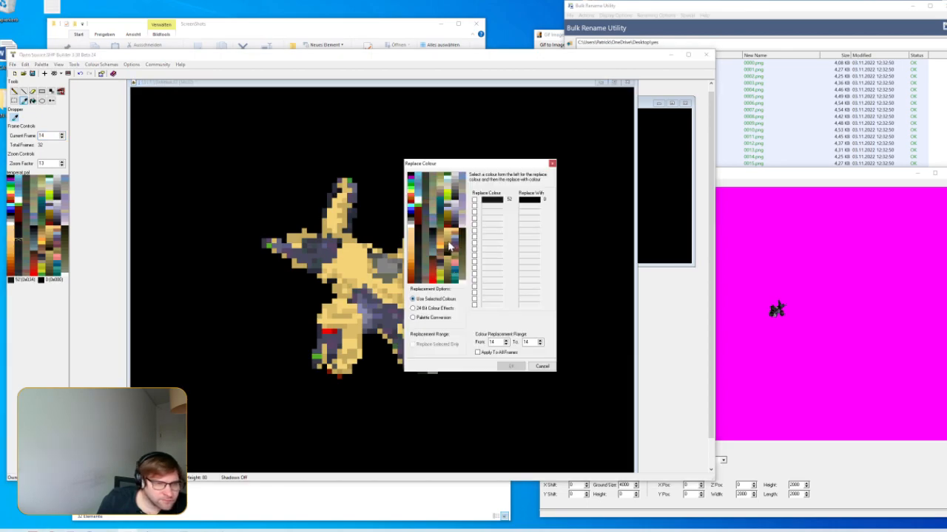
{"action": "left_click", "coordinate": [446, 245]}
{"action": "left_click", "coordinate": [477, 352]}
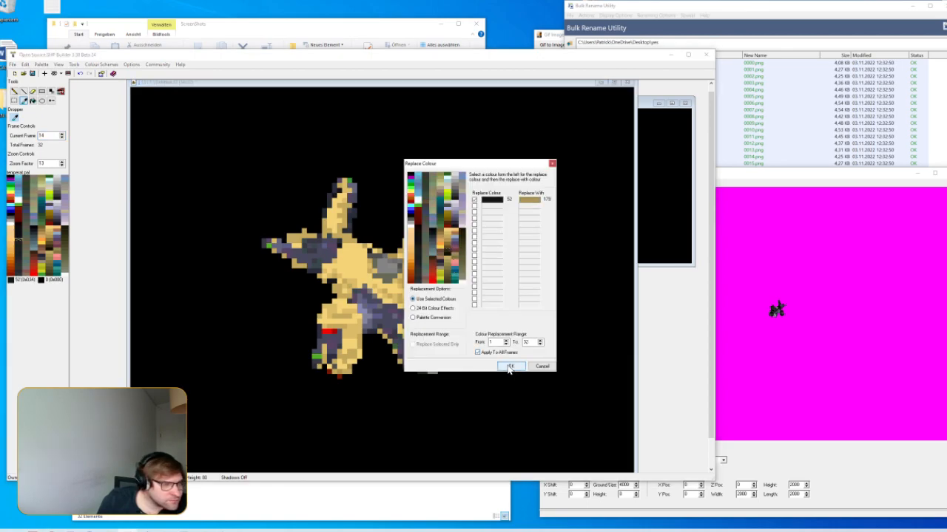
{"action": "left_click", "coordinate": [510, 367]}
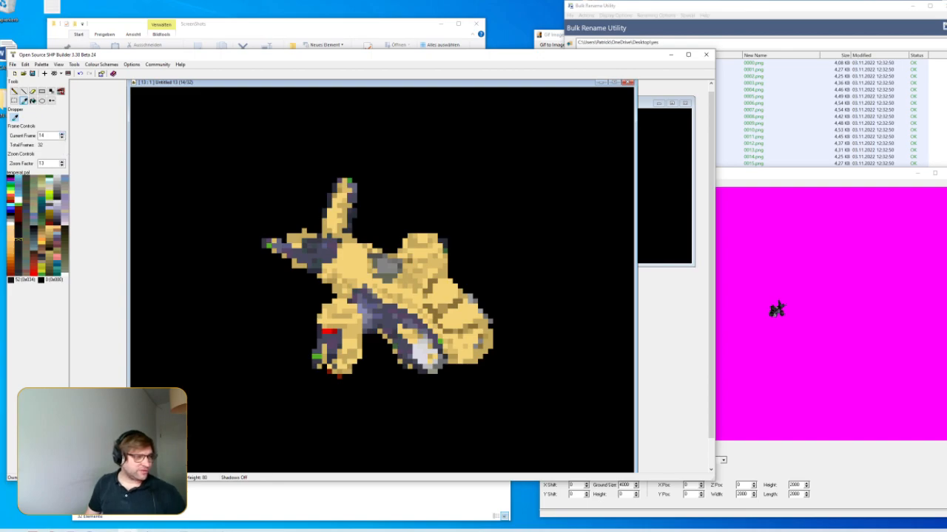
Go through the recoloured frames at zoom factor 10 and examine the hull colours, ending on frame 8
{"action": "left_click", "coordinate": [62, 165]}
{"action": "left_click", "coordinate": [62, 165]}
{"action": "left_click", "coordinate": [63, 165]}
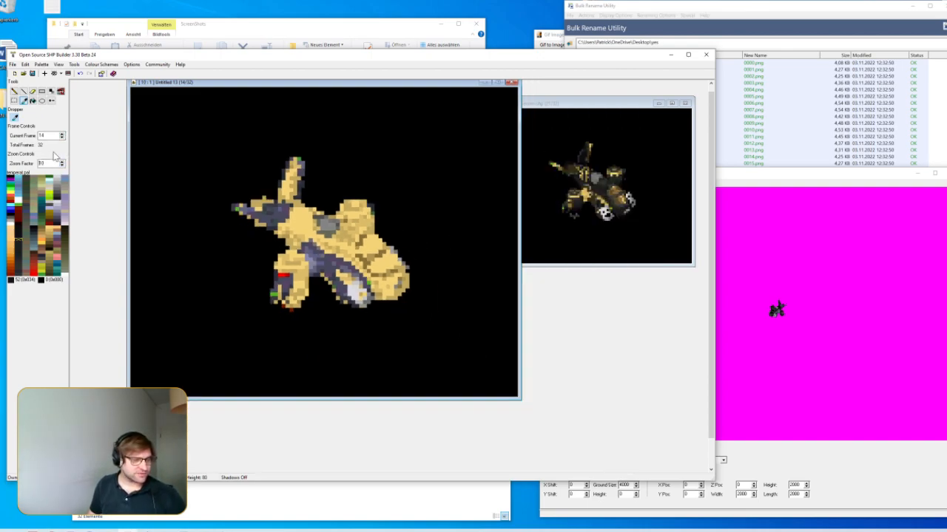
{"action": "left_click", "coordinate": [62, 134]}
{"action": "left_click", "coordinate": [62, 135]}
{"action": "left_click", "coordinate": [62, 134]}
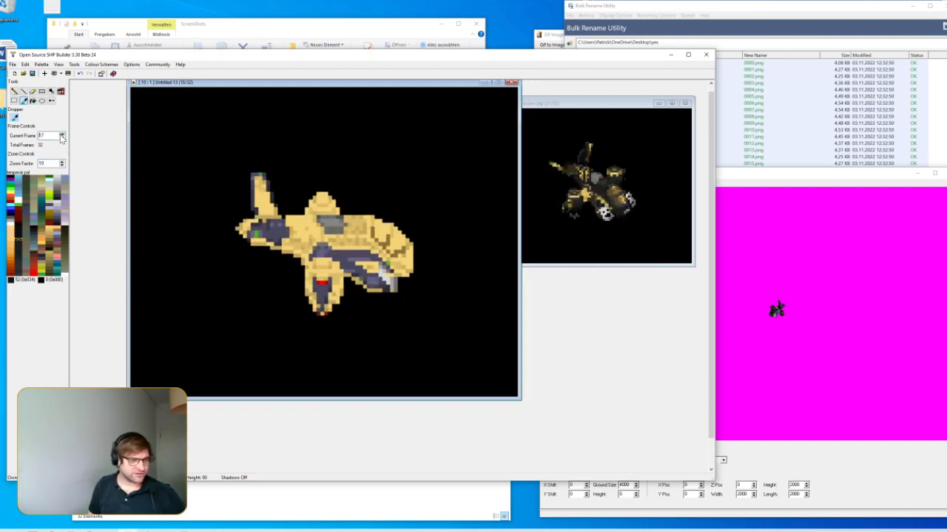
{"action": "left_click", "coordinate": [61, 135]}
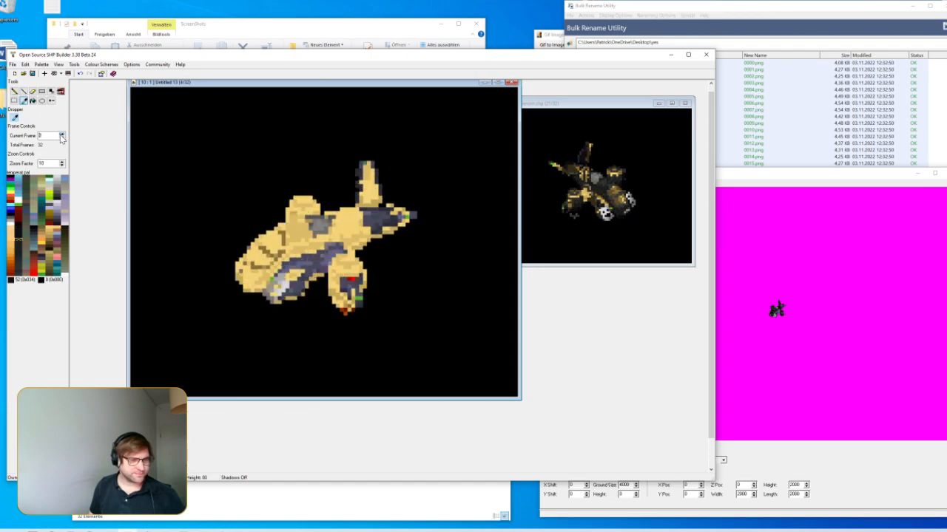
{"action": "left_click", "coordinate": [63, 135]}
Save the recoloured sprite over the existing venom.shp as an SHP (TD) file
{"action": "key", "text": "ctrl+s"}
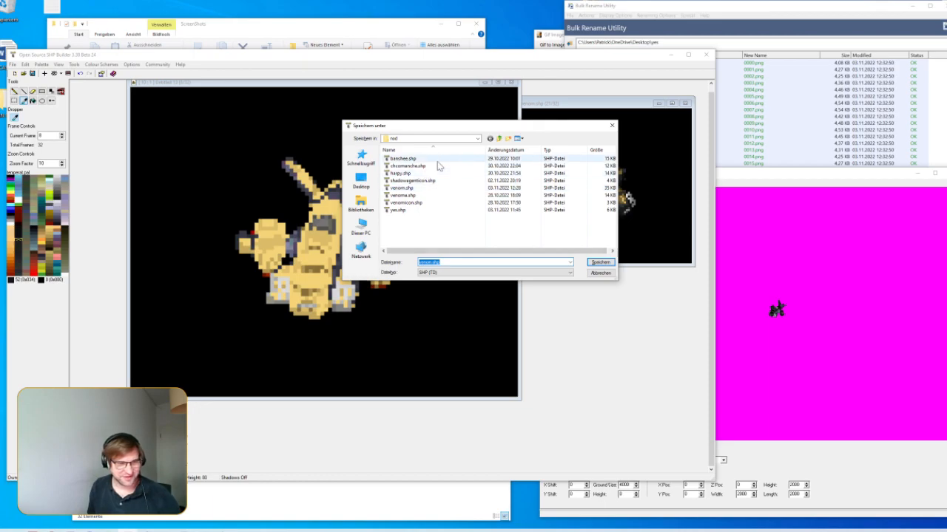
{"action": "left_click", "coordinate": [435, 190]}
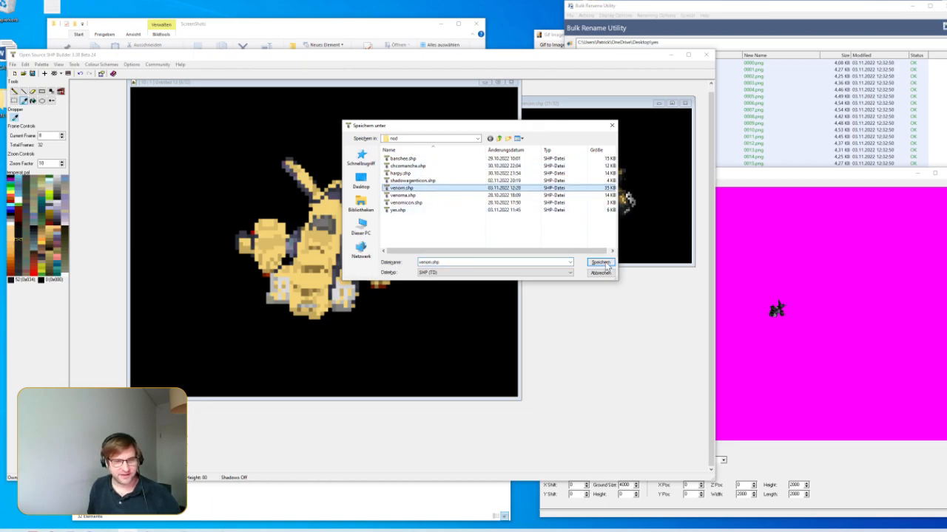
{"action": "left_click", "coordinate": [600, 262]}
Examine the older venom.shp frame by frame at zoom factor 6 for comparison with the recoloured sprite
{"action": "left_click", "coordinate": [578, 109]}
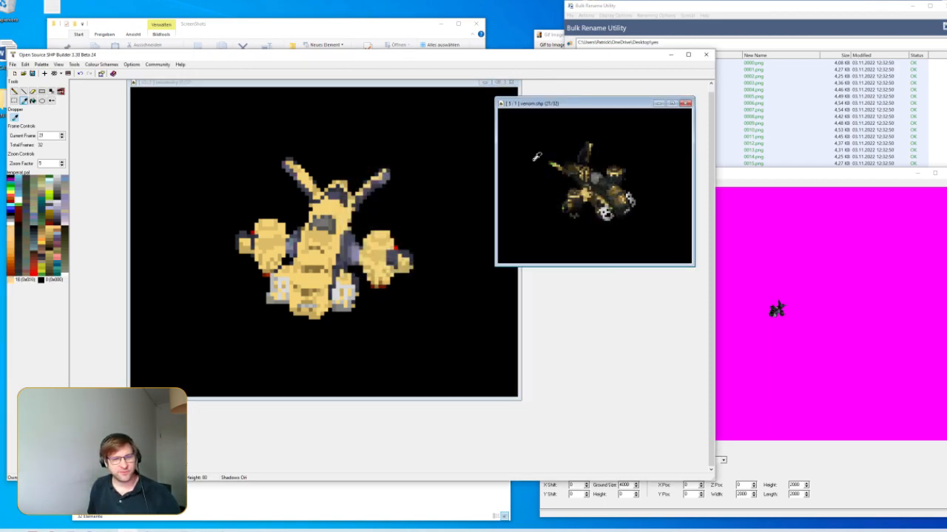
{"action": "left_click", "coordinate": [61, 162]}
{"action": "left_click", "coordinate": [62, 133]}
{"action": "left_click", "coordinate": [62, 133]}
{"action": "left_click", "coordinate": [62, 134]}
{"action": "left_click", "coordinate": [62, 133]}
{"action": "left_click", "coordinate": [62, 133]}
{"action": "left_click", "coordinate": [62, 133]}
{"action": "left_click", "coordinate": [62, 133]}
{"action": "left_click", "coordinate": [63, 133]}
{"action": "left_click", "coordinate": [62, 135]}
{"action": "left_click", "coordinate": [62, 134]}
{"action": "left_click", "coordinate": [62, 134]}
{"action": "left_click", "coordinate": [62, 134]}
{"action": "left_click", "coordinate": [63, 134]}
{"action": "left_click", "coordinate": [62, 135]}
{"action": "left_click", "coordinate": [62, 134]}
{"action": "left_click", "coordinate": [62, 134]}
{"action": "left_click", "coordinate": [62, 134]}
{"action": "left_click", "coordinate": [62, 135]}
{"action": "left_click", "coordinate": [62, 135]}
{"action": "left_click", "coordinate": [62, 134]}
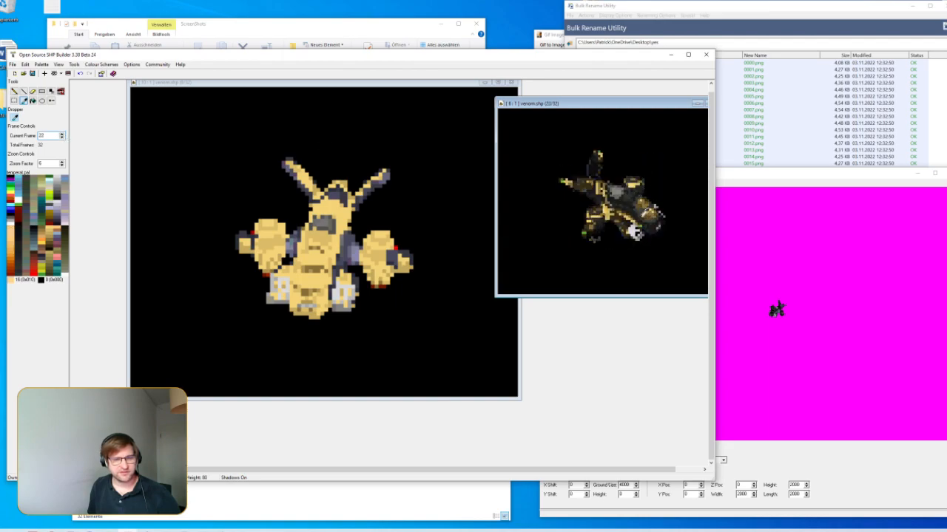
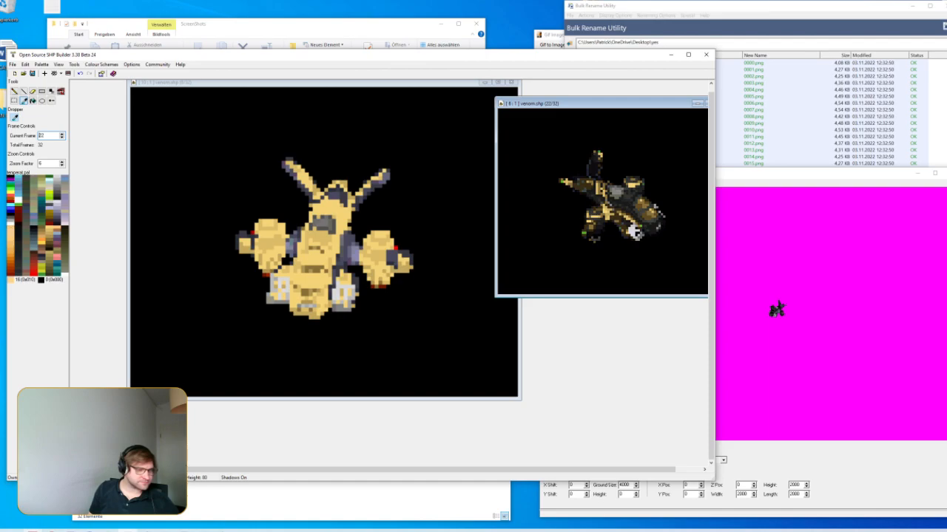
Place the recoloured sprite's window beside the older one, launch Command & Conquer: Combined Arms and bring the game to the front
{"action": "left_click_drag", "start_coordinate": [205, 86], "coordinate": [183, 110]}
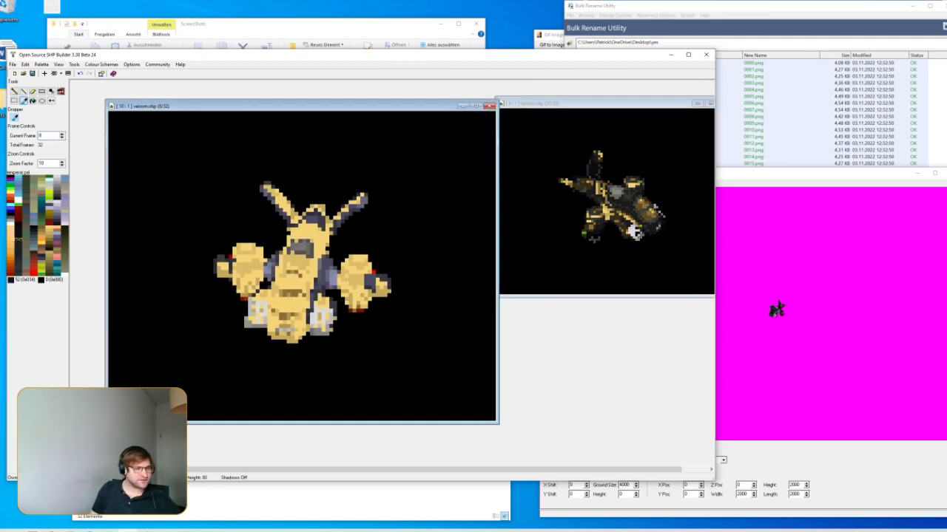
{"action": "left_click", "coordinate": [232, 507]}
{"action": "left_click", "coordinate": [42, 527]}
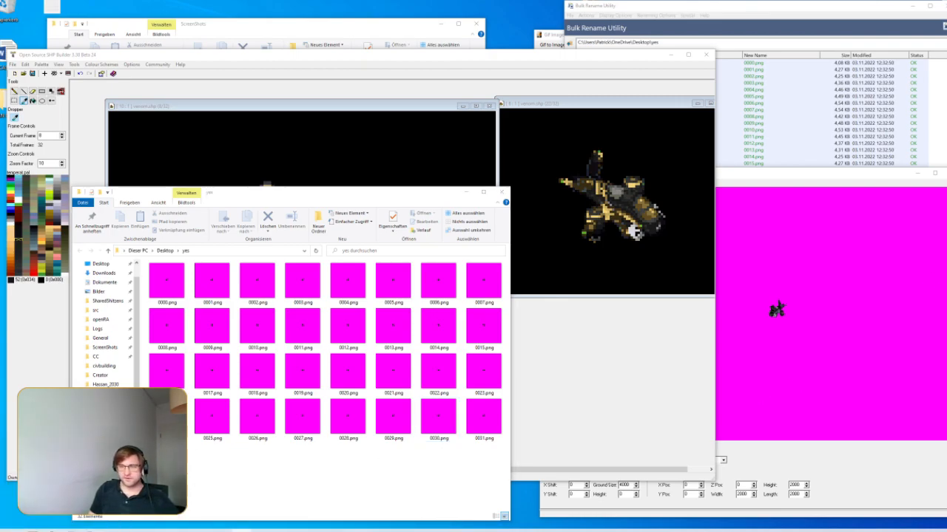
{"action": "left_click_drag", "start_coordinate": [946, 11], "coordinate": [279, 1]}
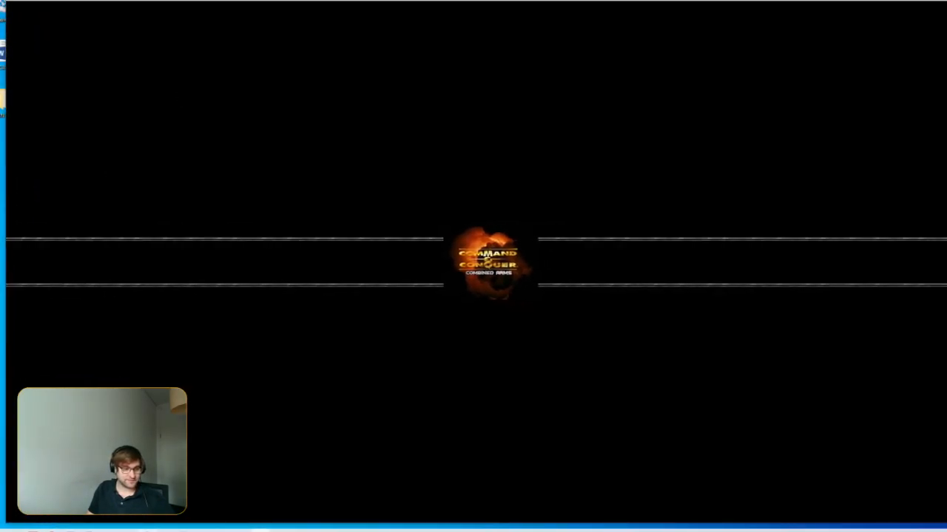
{"action": "key", "text": "alt+Tab"}
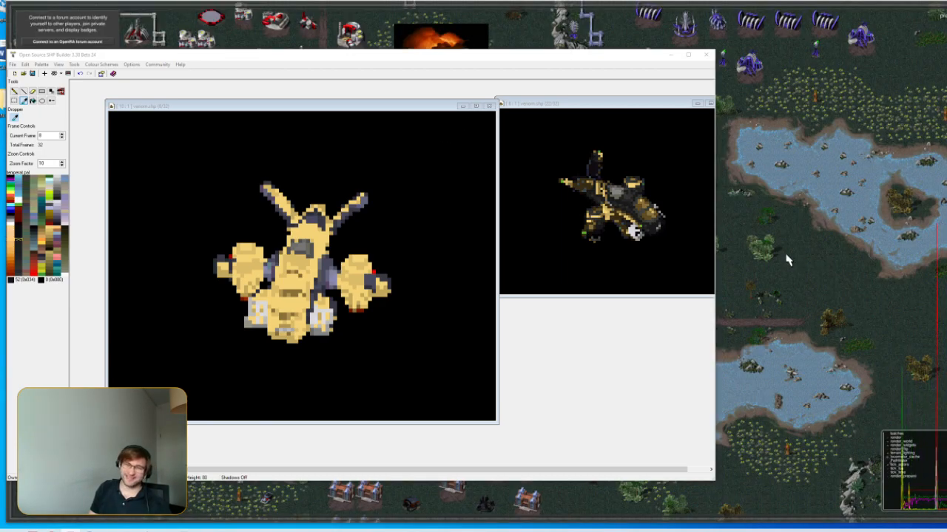
{"action": "left_click", "coordinate": [786, 258]}
Set up a single-player skirmish with the Debug Menu option enabled and start the game
{"action": "left_click", "coordinate": [215, 228]}
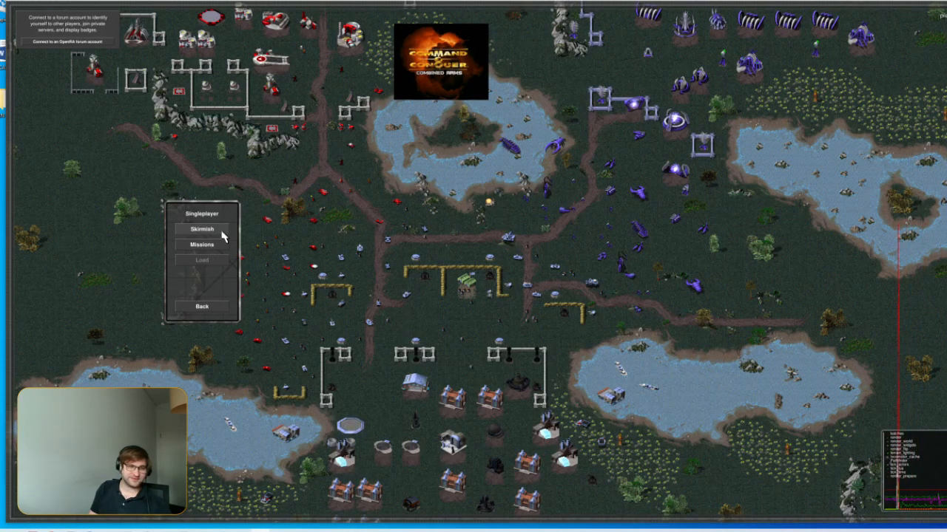
{"action": "left_click", "coordinate": [214, 230]}
{"action": "left_click", "coordinate": [488, 264]}
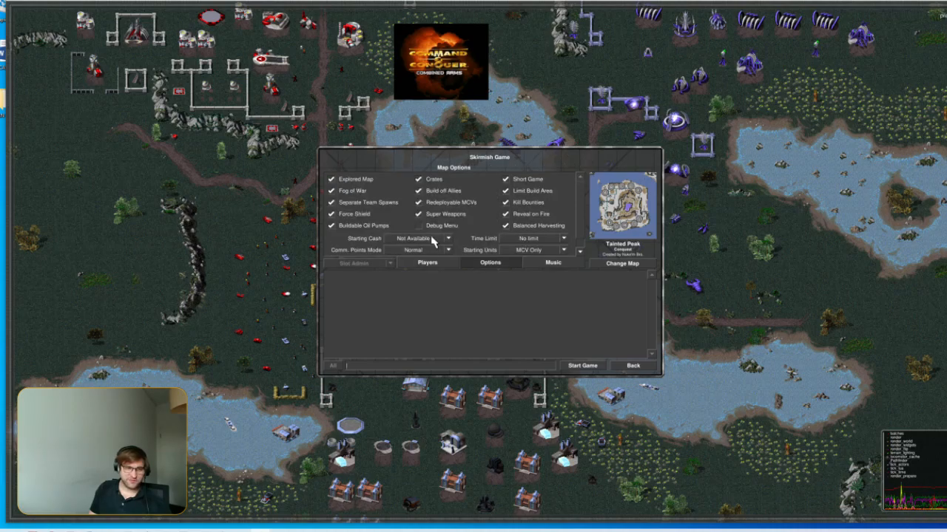
{"action": "left_click", "coordinate": [420, 226]}
{"action": "left_click", "coordinate": [584, 365]}
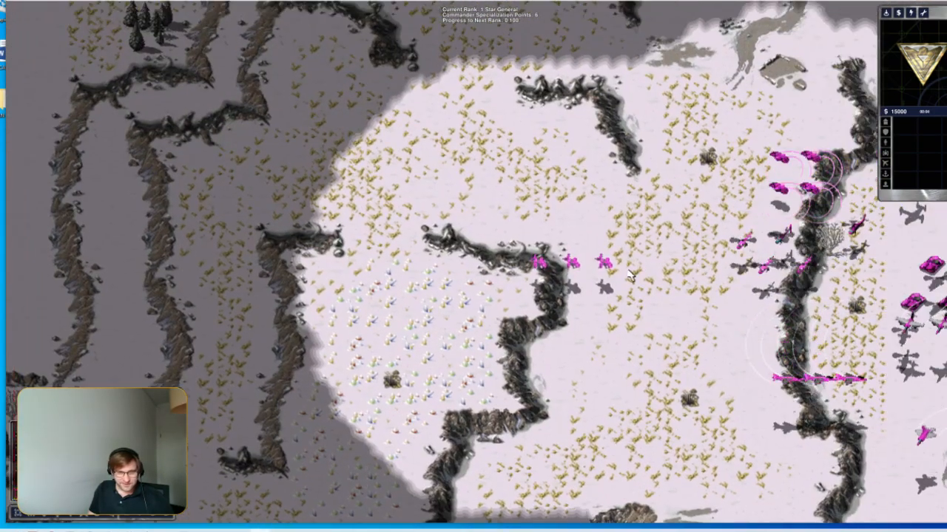
Fly one Venom back and forth over the open ground in different directions to examine its new sprite and remap colours
{"action": "left_click", "coordinate": [606, 263]}
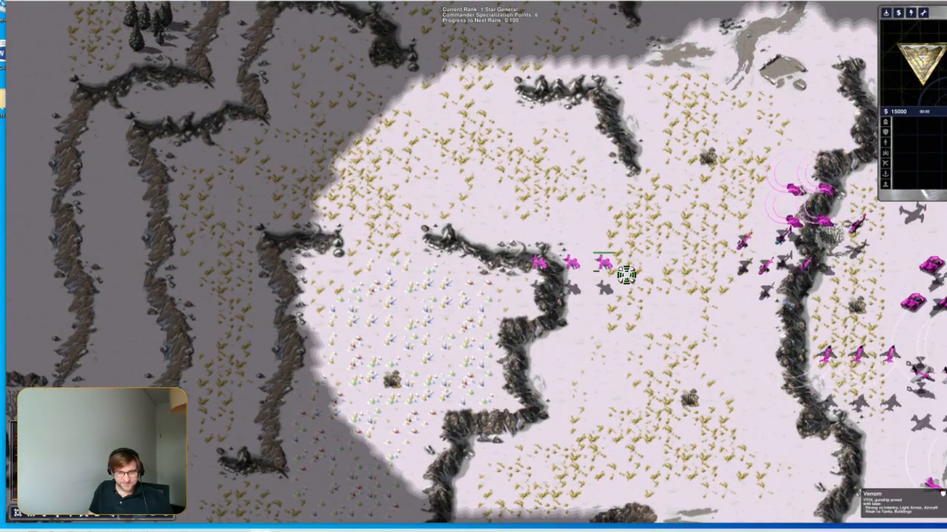
{"action": "right_click", "coordinate": [670, 286]}
{"action": "right_click", "coordinate": [680, 338]}
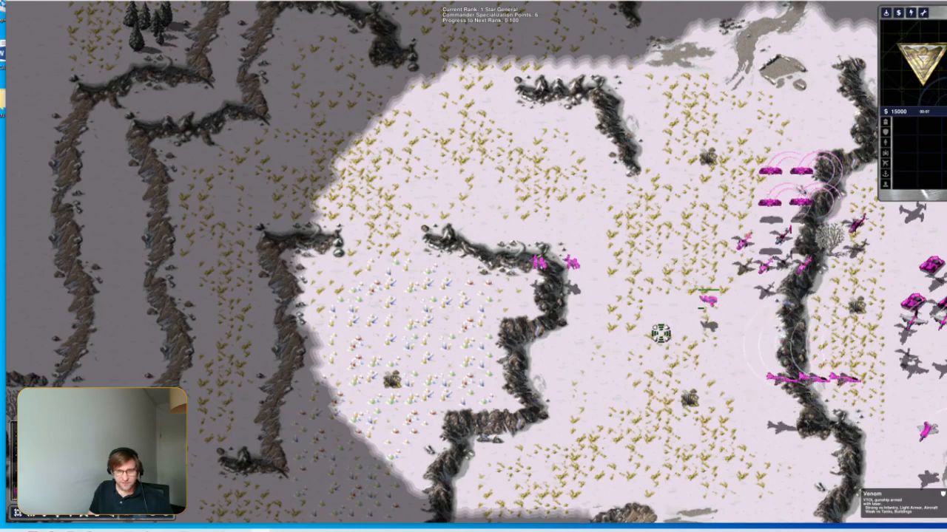
{"action": "left_click", "coordinate": [691, 347]}
{"action": "middle_click_drag", "start_coordinate": [692, 347], "coordinate": [580, 344]}
{"action": "left_click", "coordinate": [560, 316]}
{"action": "right_click", "coordinate": [558, 264]}
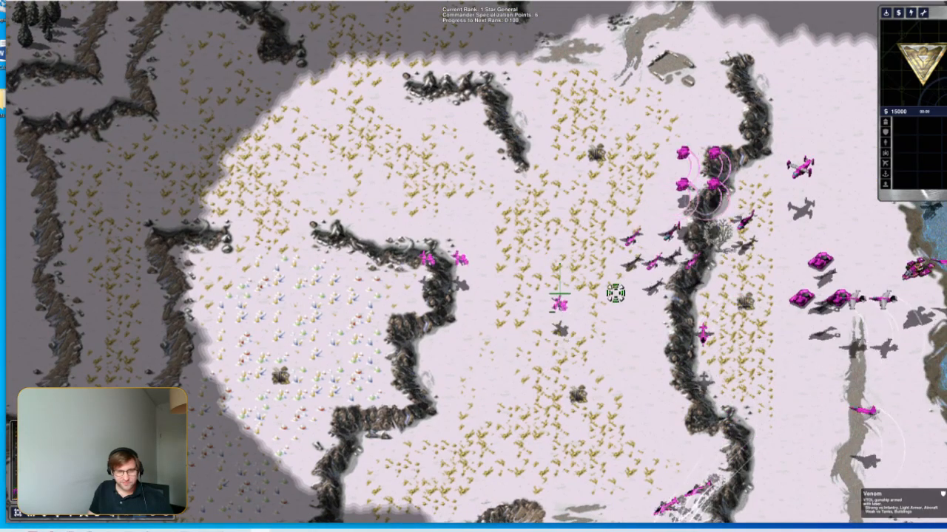
{"action": "left_click", "coordinate": [591, 297]}
{"action": "left_click", "coordinate": [560, 241]}
{"action": "right_click", "coordinate": [597, 302]}
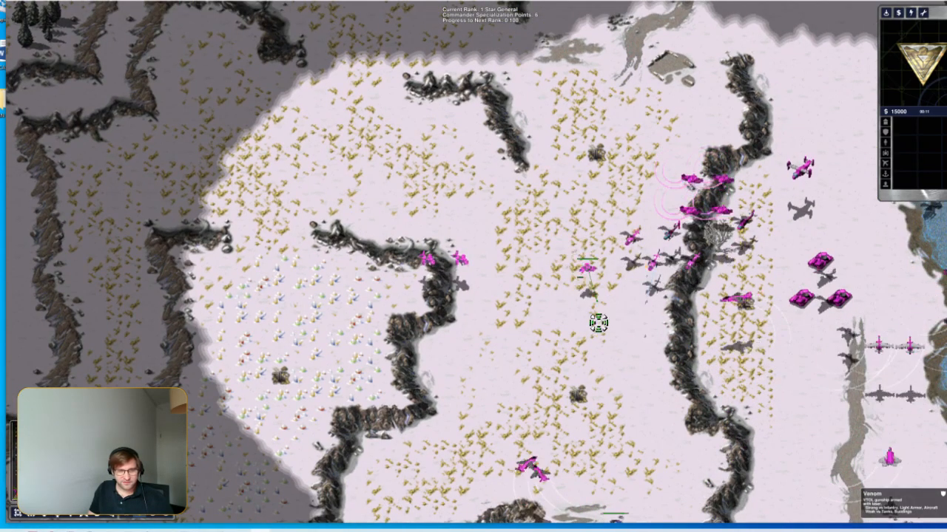
{"action": "right_click", "coordinate": [541, 319]}
{"action": "right_click", "coordinate": [526, 250]}
{"action": "left_click", "coordinate": [547, 239]}
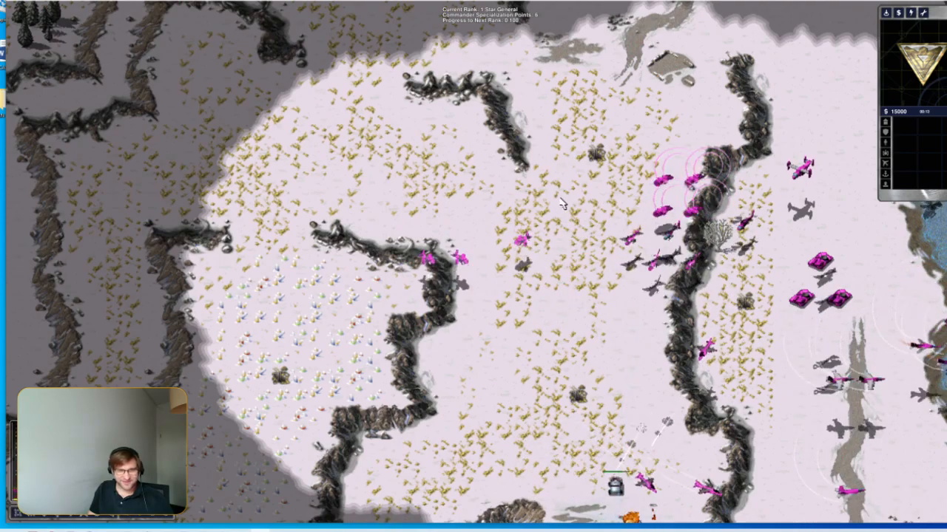
{"action": "left_click", "coordinate": [524, 242]}
{"action": "right_click", "coordinate": [581, 258]}
{"action": "left_click", "coordinate": [586, 292]}
{"action": "left_click", "coordinate": [567, 240]}
{"action": "right_click", "coordinate": [559, 310]}
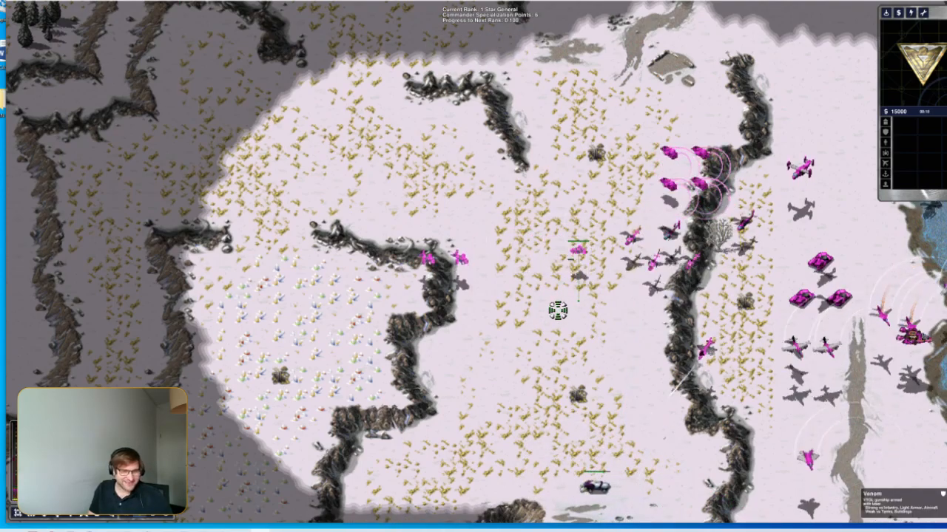
{"action": "right_click", "coordinate": [521, 319]}
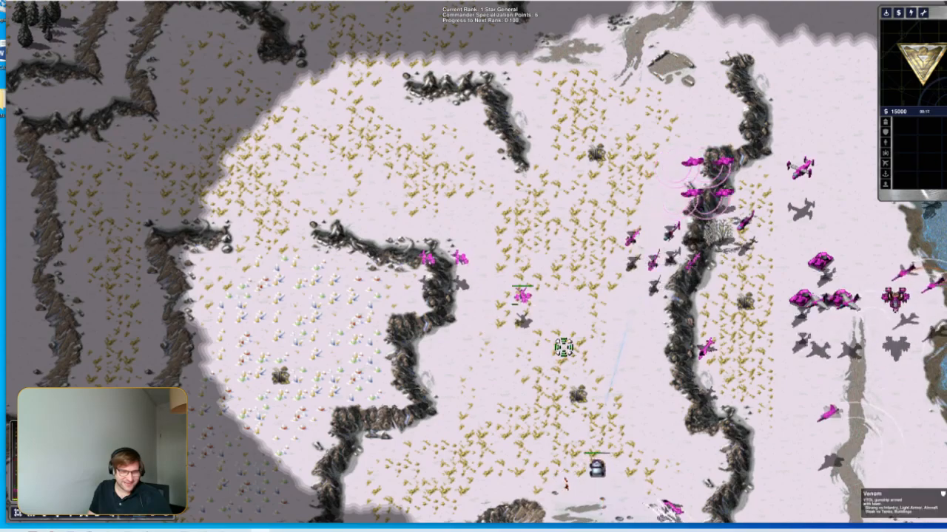
Examine more of the flying Venoms' sprites in the skirmish while they fight over the open ground
{"action": "middle_click_drag", "start_coordinate": [573, 403], "coordinate": [532, 333]}
{"action": "left_click", "coordinate": [522, 247]}
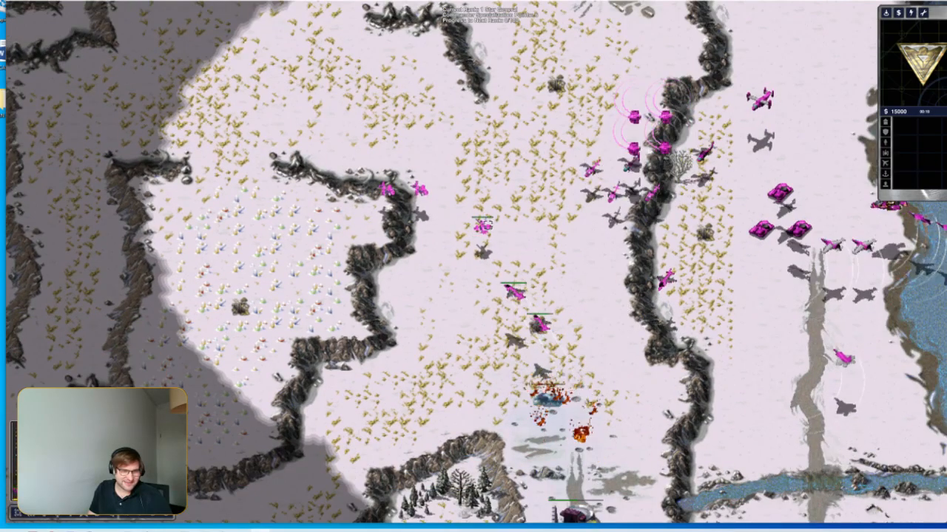
{"action": "left_click", "coordinate": [479, 231]}
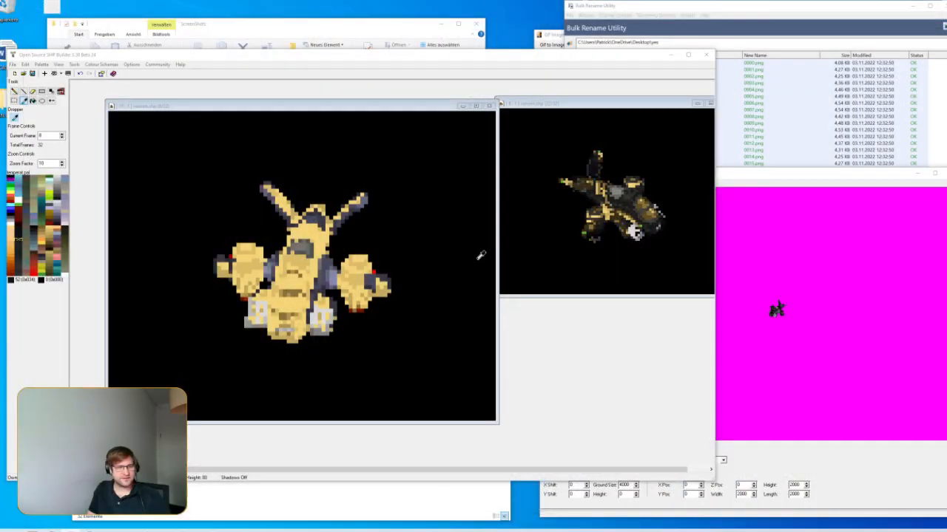
Return to SHP Builder, close the yellow recoloured sprite and enlarge the older venom.shp to zoom factor 11
{"action": "left_click_drag", "start_coordinate": [555, 107], "coordinate": [500, 93]}
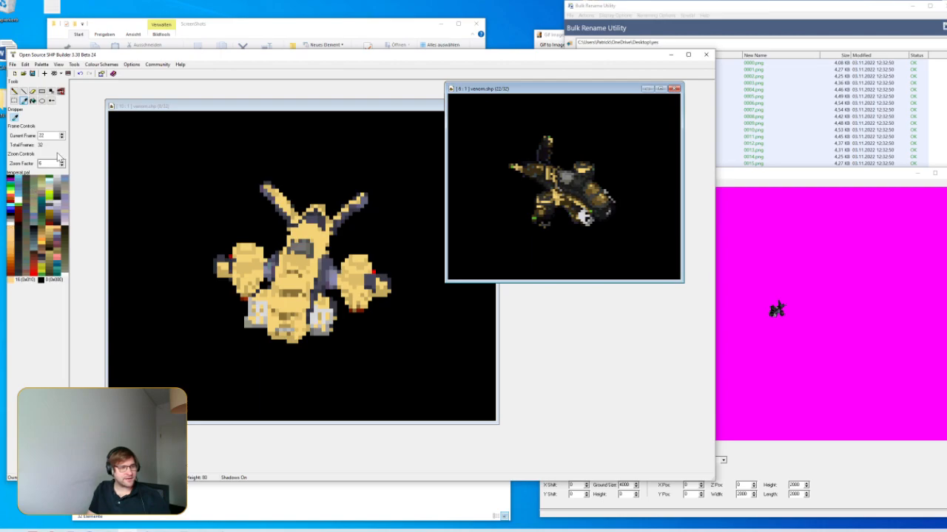
{"action": "left_click", "coordinate": [323, 111]}
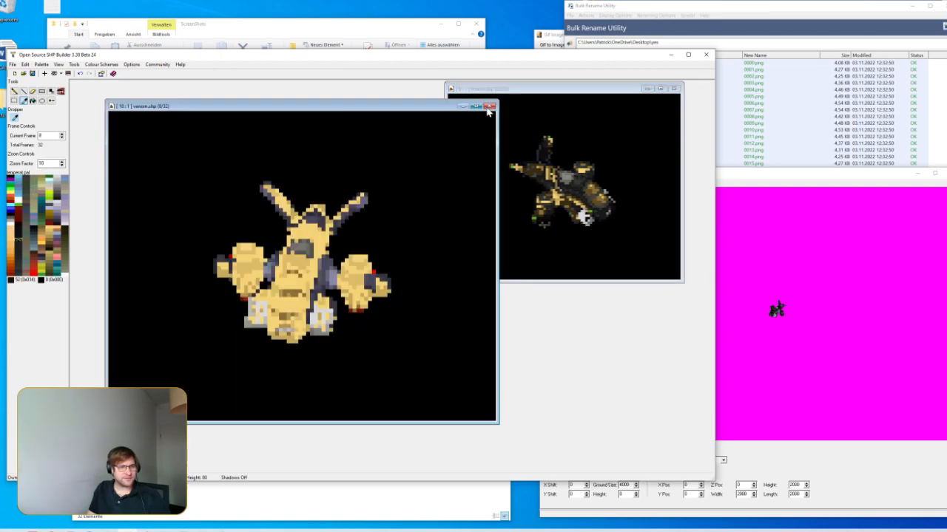
{"action": "left_click", "coordinate": [489, 107]}
{"action": "left_click_drag", "start_coordinate": [513, 91], "coordinate": [284, 102]}
{"action": "left_click", "coordinate": [62, 161]}
{"action": "left_click", "coordinate": [62, 161]}
{"action": "left_click", "coordinate": [63, 162]}
{"action": "left_click", "coordinate": [62, 161]}
{"action": "left_click", "coordinate": [62, 161]}
{"action": "left_click_drag", "start_coordinate": [287, 106], "coordinate": [254, 91]}
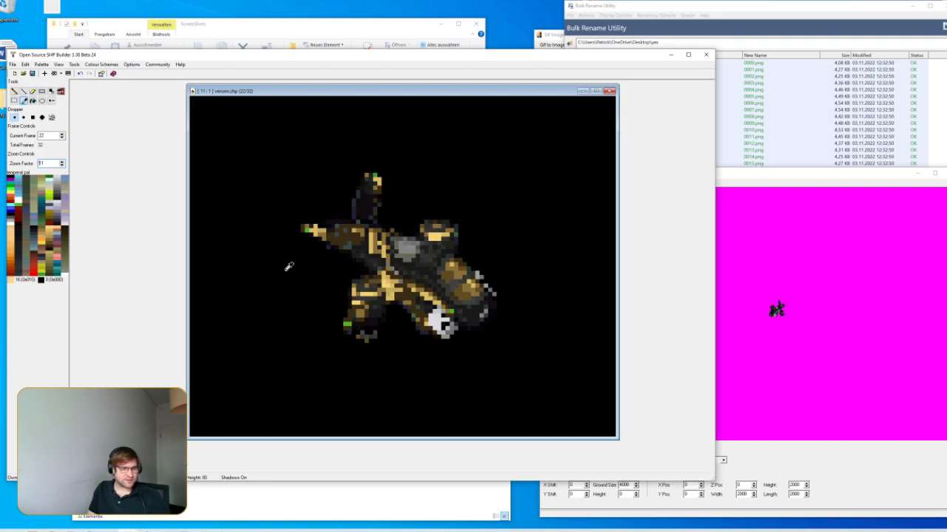
Go through the rotation frames of the older venom.shp and examine which hull areas lack remap colours
{"action": "left_click", "coordinate": [62, 134]}
{"action": "left_click", "coordinate": [62, 134]}
{"action": "left_click", "coordinate": [62, 134]}
{"action": "left_click", "coordinate": [62, 134]}
{"action": "left_click", "coordinate": [62, 134]}
{"action": "left_click", "coordinate": [63, 134]}
{"action": "left_click", "coordinate": [63, 134]}
{"action": "left_click", "coordinate": [62, 134]}
{"action": "left_click", "coordinate": [62, 135]}
{"action": "left_click", "coordinate": [62, 135]}
{"action": "left_click", "coordinate": [62, 135]}
{"action": "left_click", "coordinate": [62, 134]}
{"action": "left_click", "coordinate": [62, 135]}
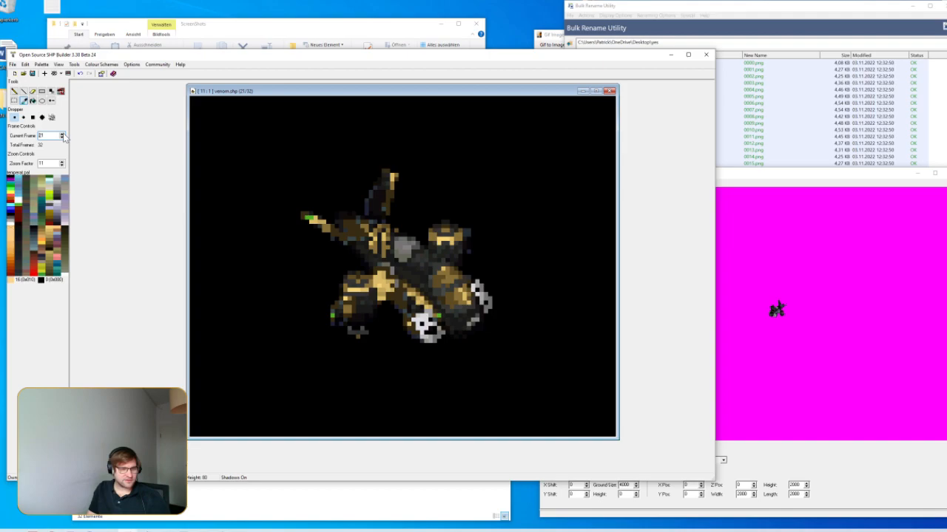
{"action": "left_click", "coordinate": [63, 135]}
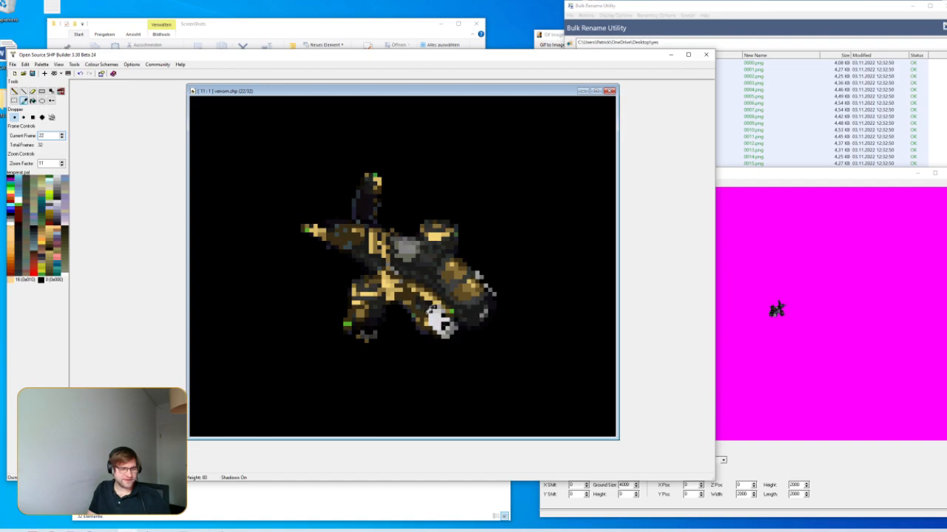
Set the zoom factor to 12, go to frame 18 and pick grey colour 93 from the hull's central patch
{"action": "left_click", "coordinate": [62, 160]}
{"action": "left_click", "coordinate": [62, 135]}
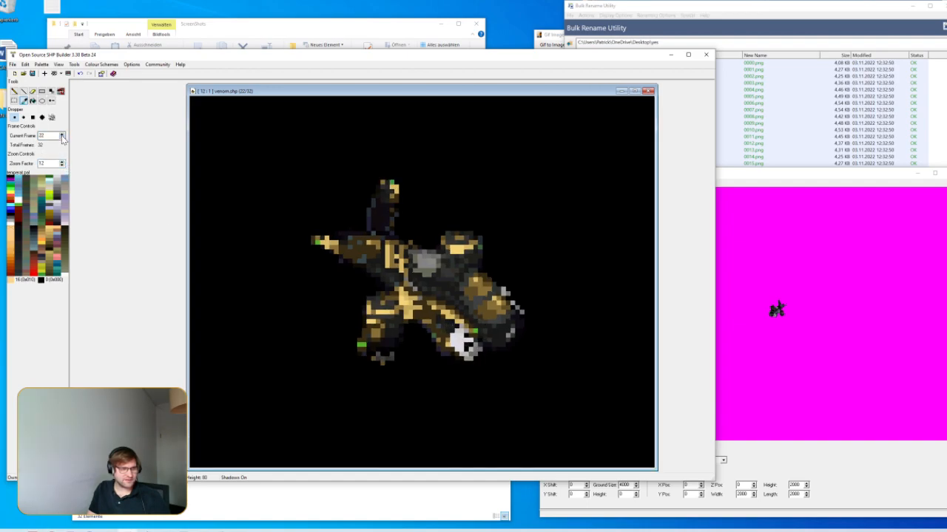
{"action": "left_click", "coordinate": [62, 138]}
{"action": "left_click", "coordinate": [62, 138]}
{"action": "left_click", "coordinate": [62, 138]}
{"action": "left_click", "coordinate": [62, 139]}
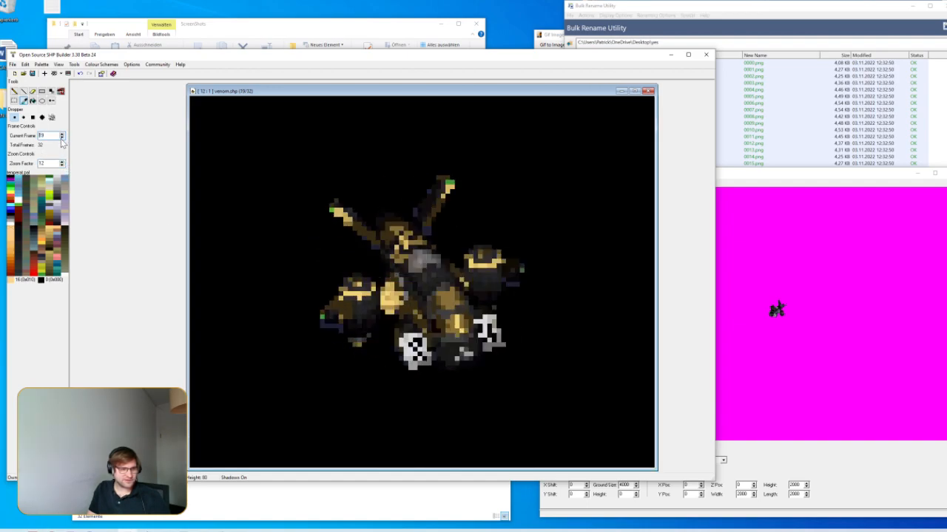
{"action": "left_click", "coordinate": [63, 138]}
{"action": "left_click", "coordinate": [25, 102]}
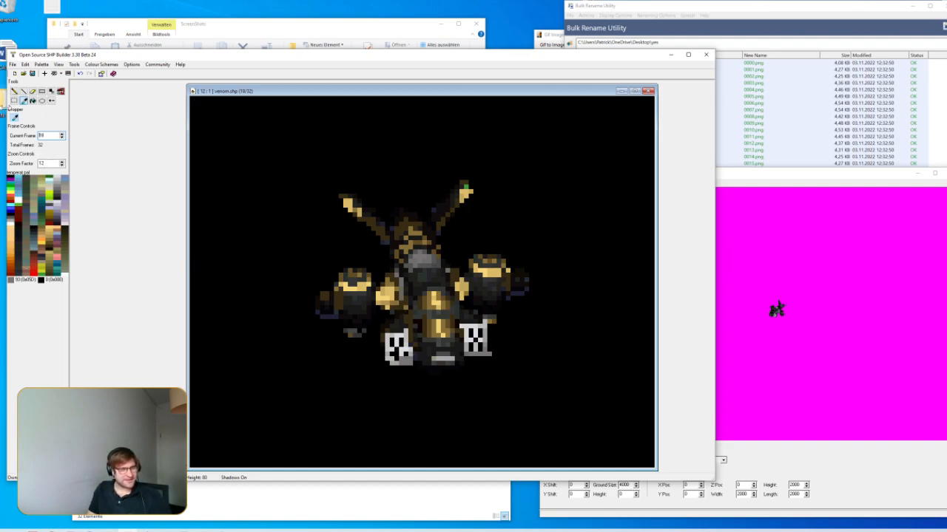
Outline the central hull area with a selection in frame 18 and check its fit in the neighbouring frames
{"action": "left_click", "coordinate": [14, 100]}
{"action": "left_click_drag", "start_coordinate": [372, 223], "coordinate": [471, 307]}
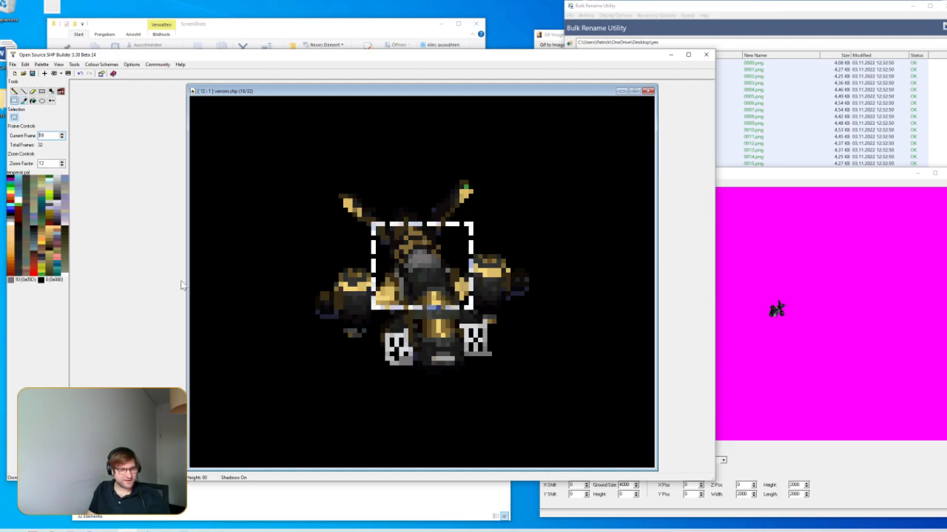
{"action": "left_click", "coordinate": [62, 134]}
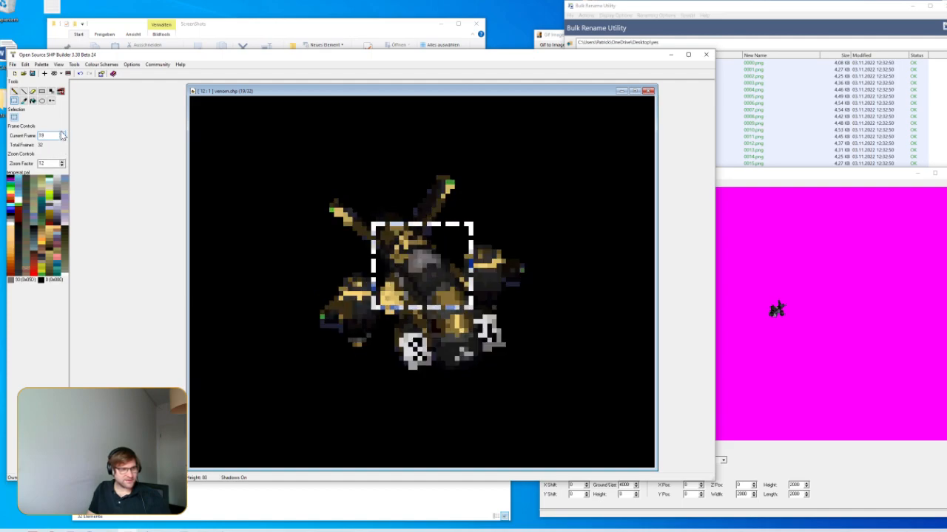
{"action": "left_click", "coordinate": [62, 135]}
{"action": "left_click", "coordinate": [63, 135]}
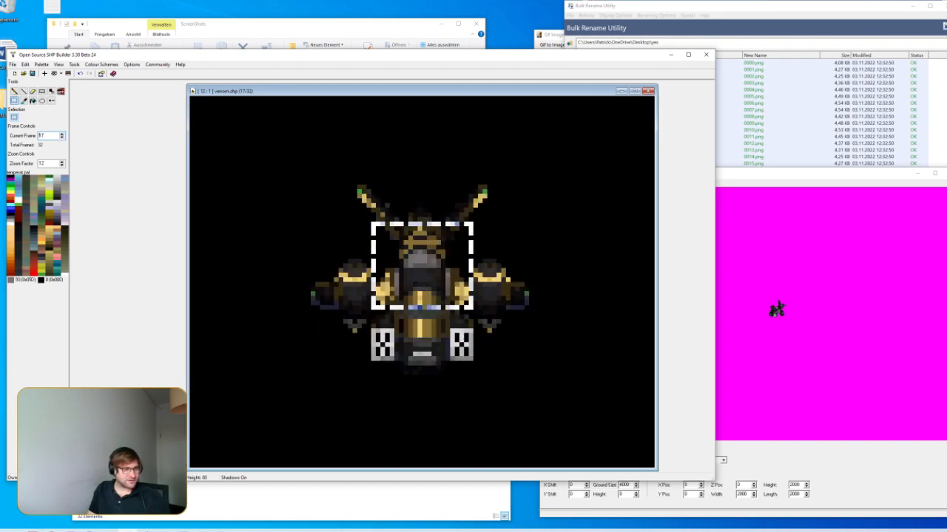
Select the central hull area in frame 17 and replace colour 93 with 177 inside it in all 32 frames
{"action": "left_click", "coordinate": [24, 102]}
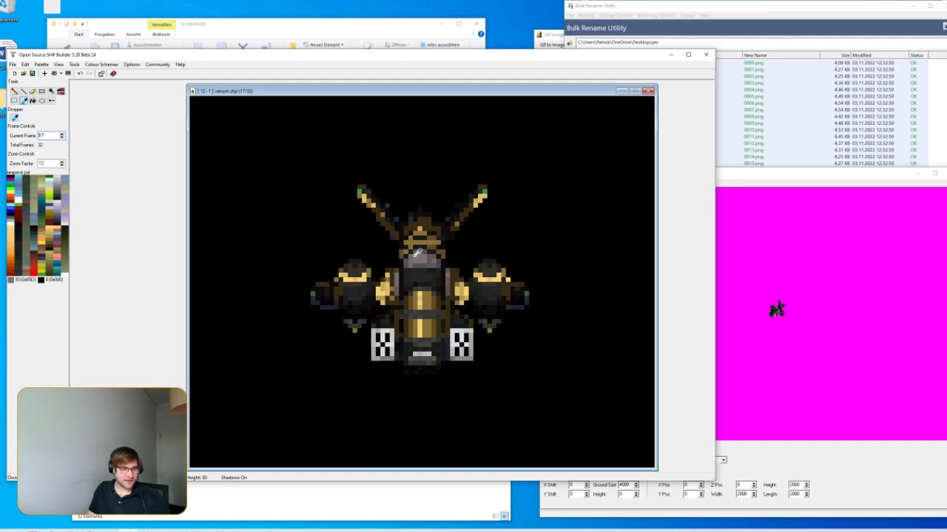
{"action": "left_click", "coordinate": [14, 100]}
{"action": "left_click_drag", "start_coordinate": [372, 310], "coordinate": [477, 222]}
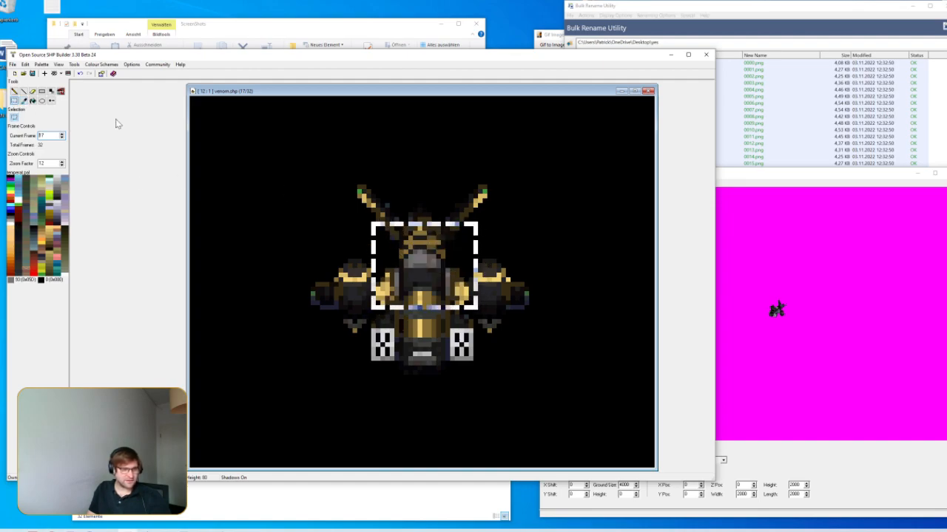
{"action": "left_click", "coordinate": [52, 101]}
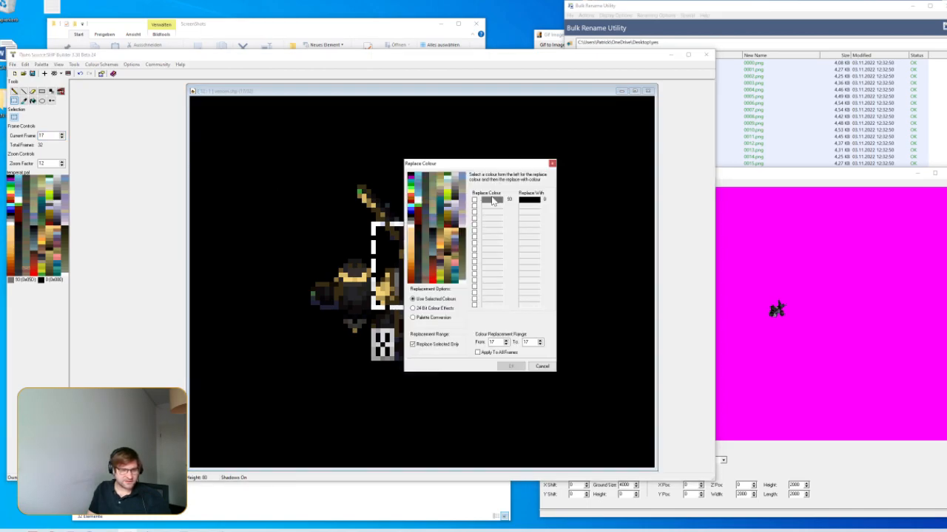
{"action": "left_click_drag", "start_coordinate": [486, 164], "coordinate": [623, 151]}
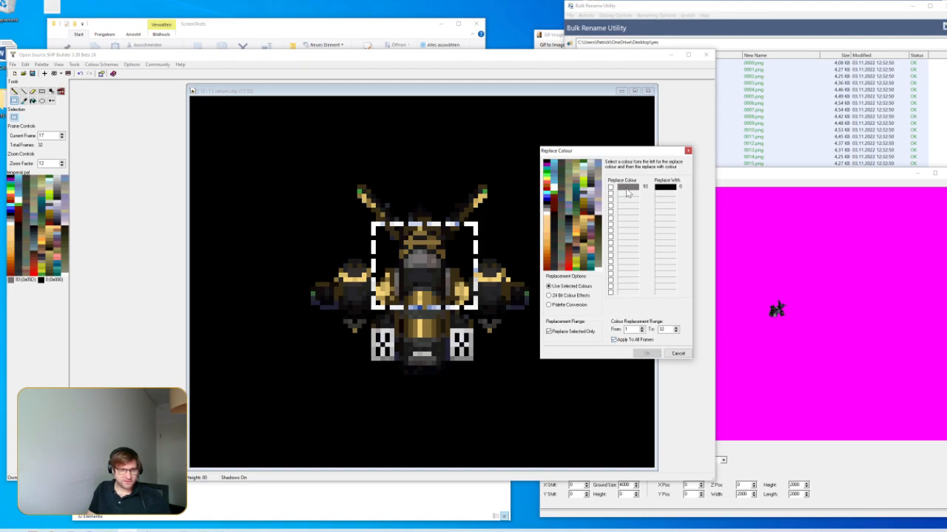
{"action": "left_click", "coordinate": [584, 227]}
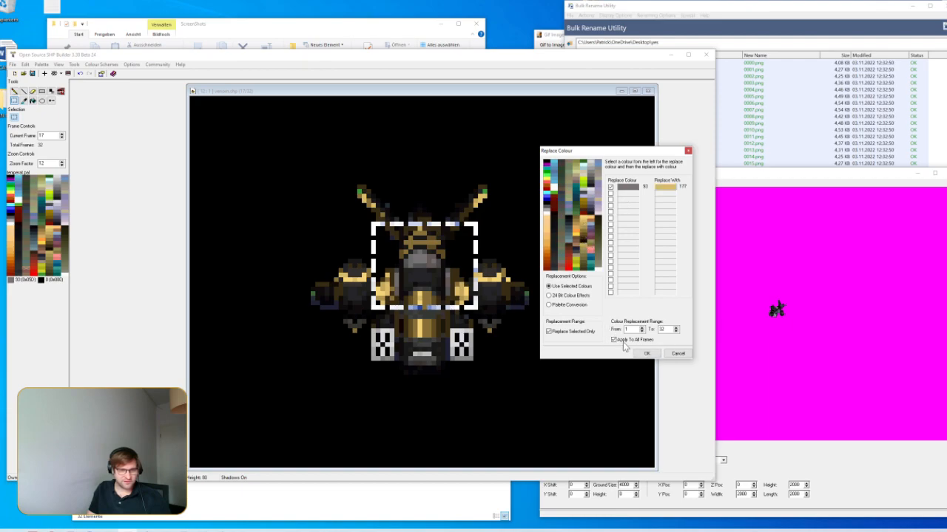
{"action": "left_click", "coordinate": [647, 354]}
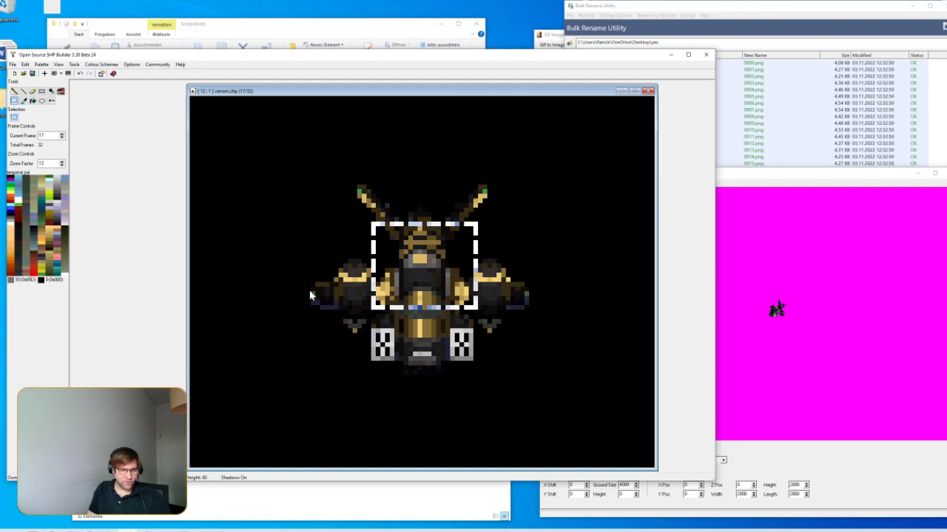
Pick grey colour 196 beside the new patch and replace it with 178 inside a central hull selection in all frames
{"action": "left_click", "coordinate": [23, 100]}
{"action": "left_click", "coordinate": [415, 254]}
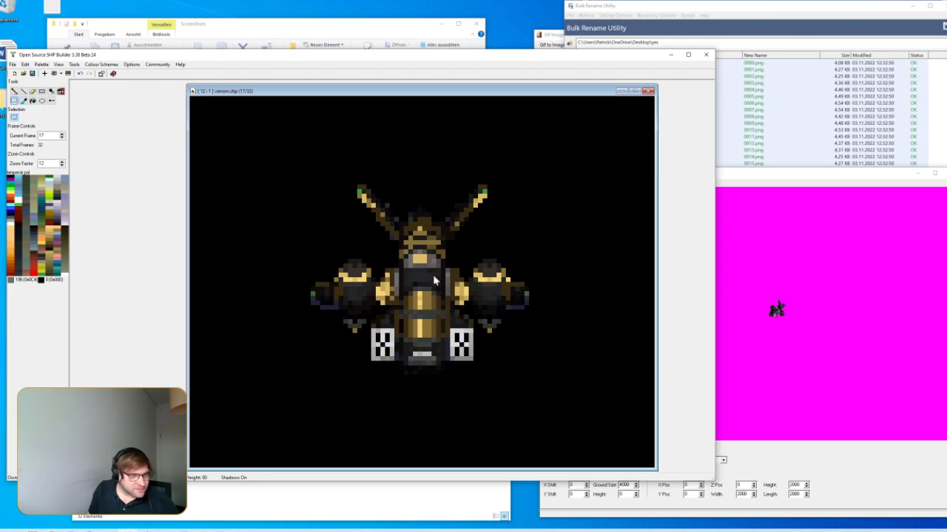
{"action": "left_click_drag", "start_coordinate": [362, 210], "coordinate": [471, 304]}
{"action": "key", "text": "ctrl+r"}
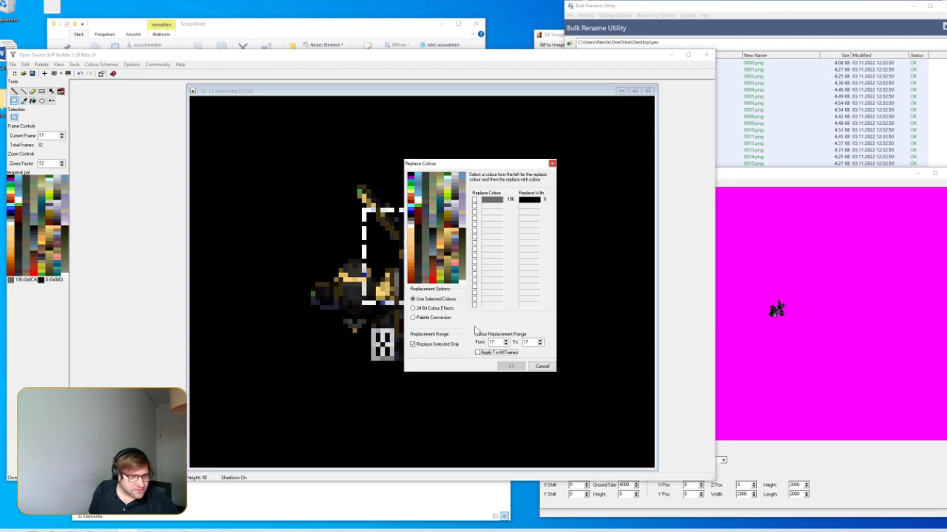
{"action": "left_click", "coordinate": [449, 241]}
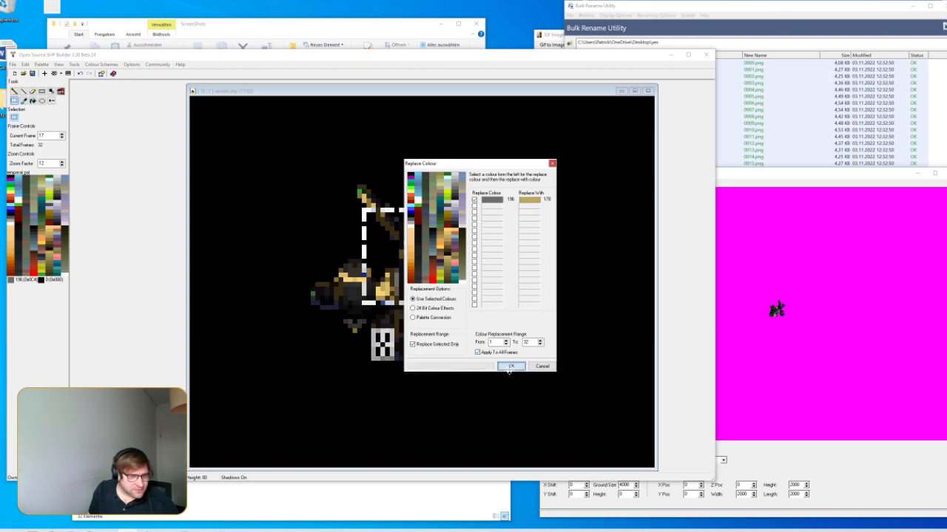
{"action": "left_click", "coordinate": [510, 366]}
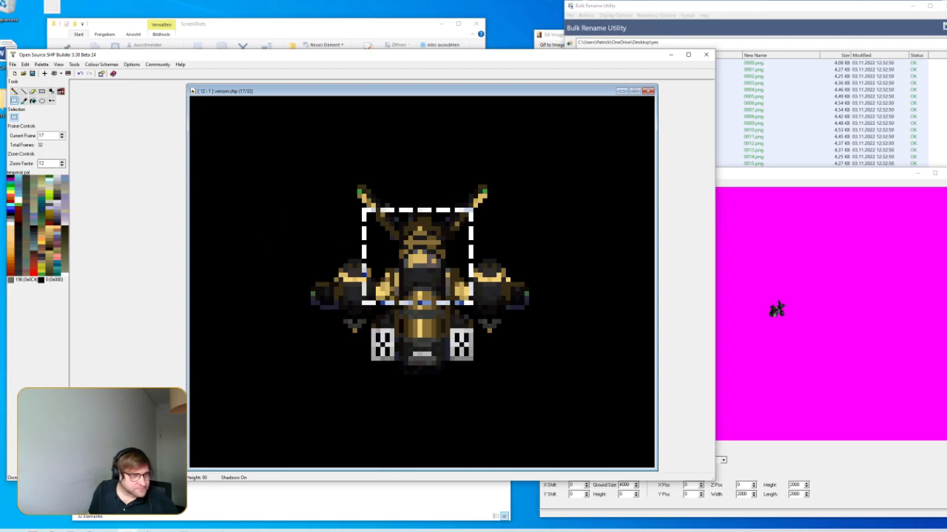
Go to frame 20 and pick the remaining grey colour 195 from the hull's central patch
{"action": "left_click", "coordinate": [62, 136]}
{"action": "left_click", "coordinate": [63, 136]}
{"action": "left_click", "coordinate": [62, 137]}
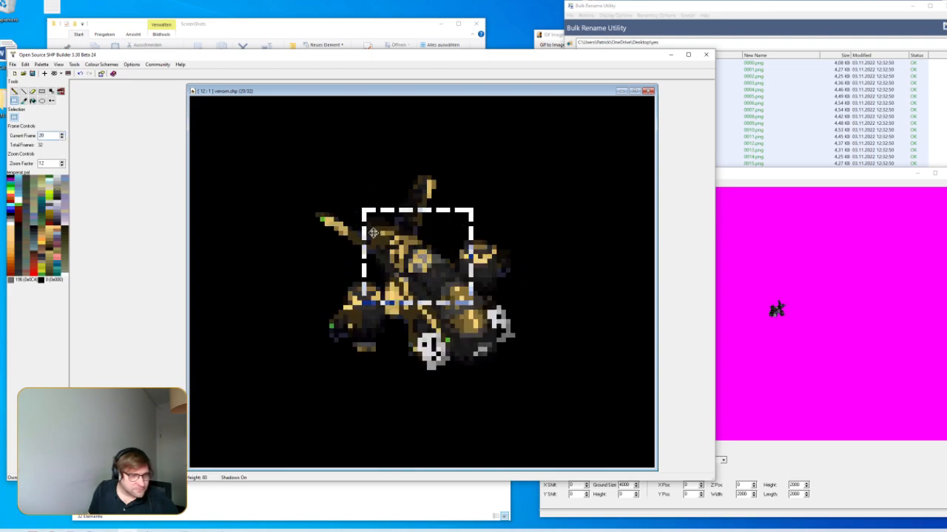
{"action": "left_click", "coordinate": [23, 101]}
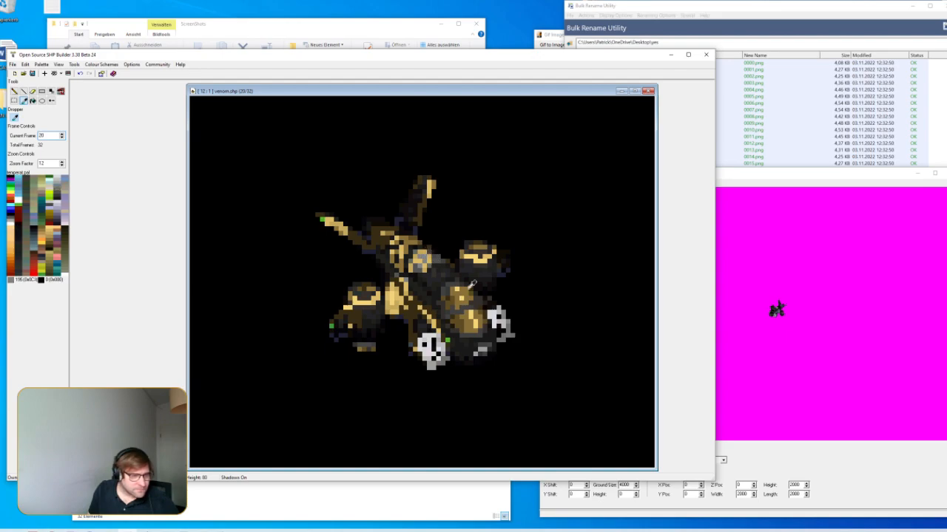
{"action": "key", "text": "ctrl+r"}
{"action": "left_click", "coordinate": [451, 242]}
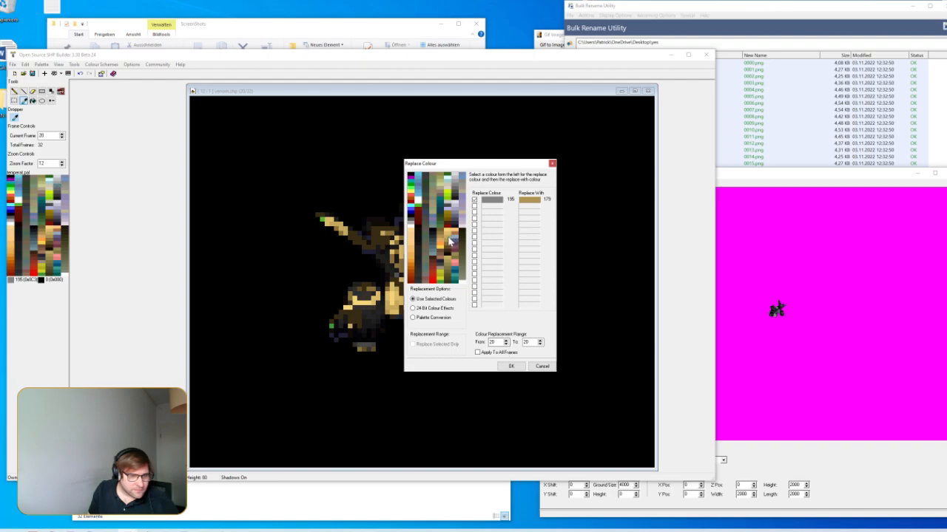
{"action": "left_click", "coordinate": [478, 352]}
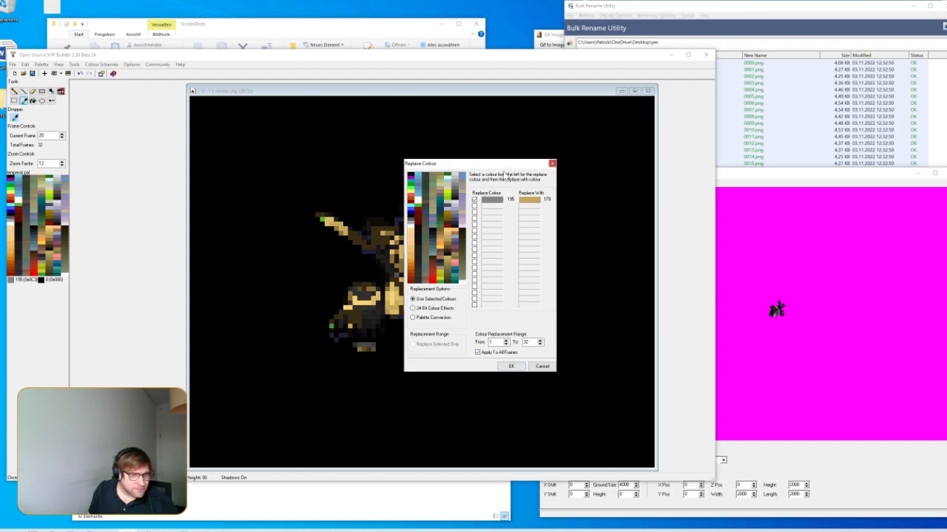
{"action": "left_click_drag", "start_coordinate": [505, 164], "coordinate": [622, 153]}
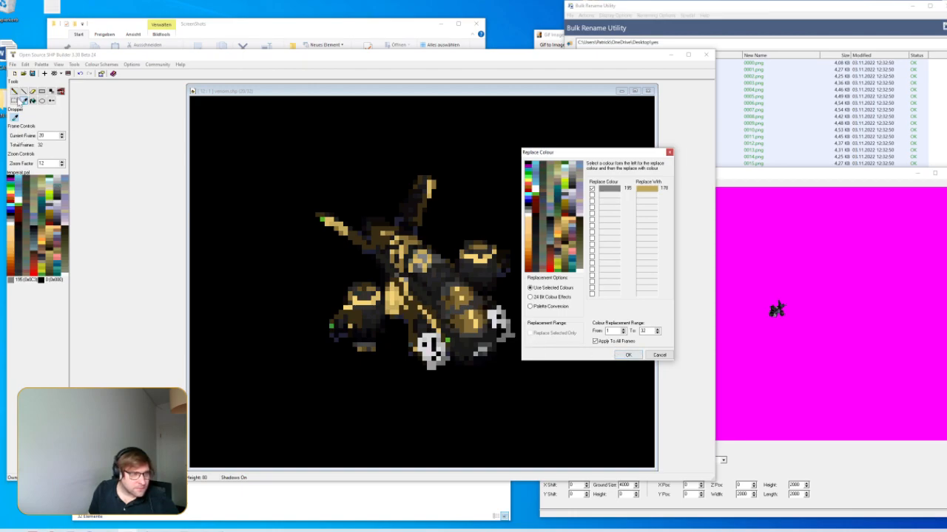
{"action": "left_click", "coordinate": [655, 355]}
Select the central hull area in frame 20 and replace colour 195 with 178 inside it in all 32 frames
{"action": "left_click", "coordinate": [13, 101]}
{"action": "left_click_drag", "start_coordinate": [377, 229], "coordinate": [468, 305]}
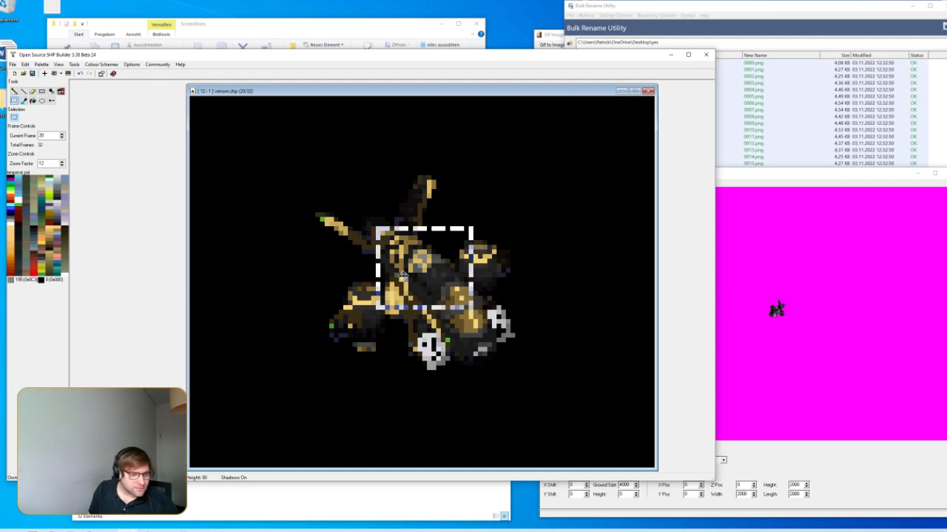
{"action": "key", "text": "ctrl+r"}
{"action": "left_click", "coordinate": [449, 238]}
{"action": "left_click", "coordinate": [478, 353]}
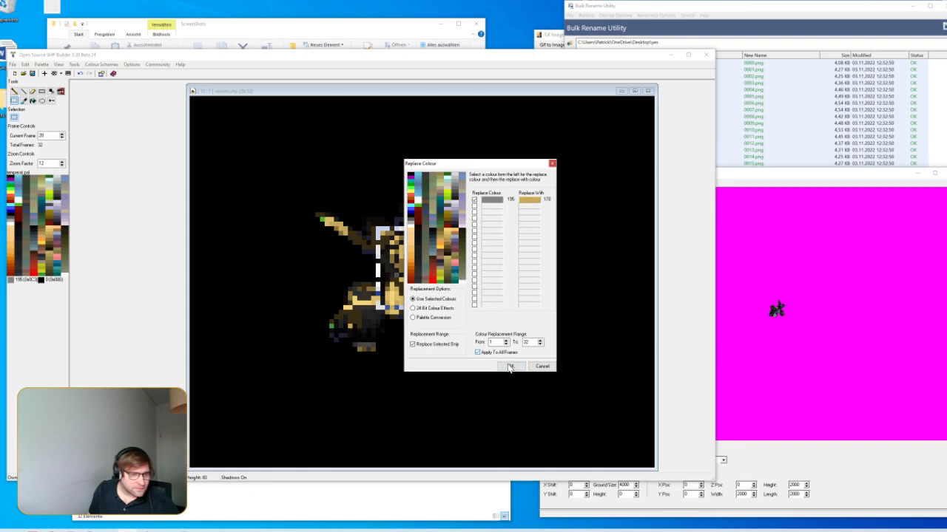
{"action": "left_click", "coordinate": [509, 367]}
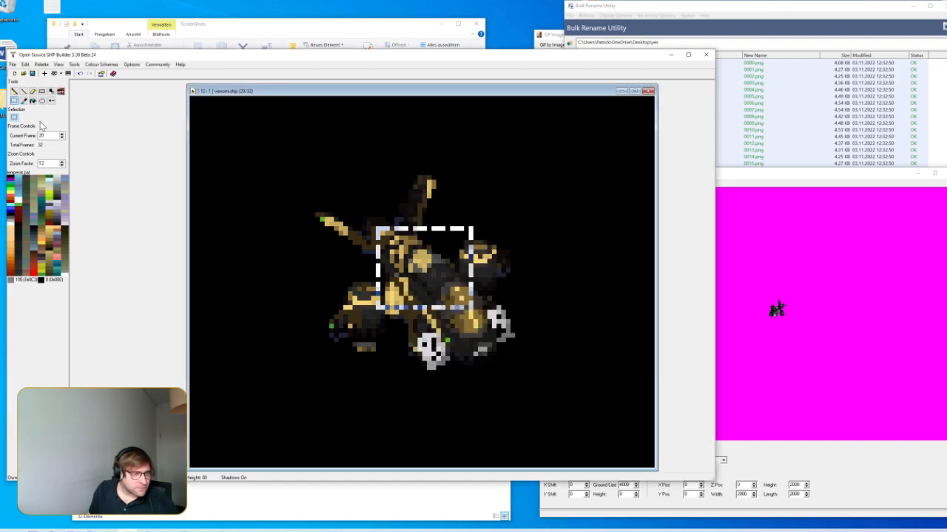
Pick grey colour 197 beside the central patch in frame 20 and replace it with a gold remap colour inside a central hull selection
{"action": "left_click", "coordinate": [23, 101]}
{"action": "left_click", "coordinate": [438, 257]}
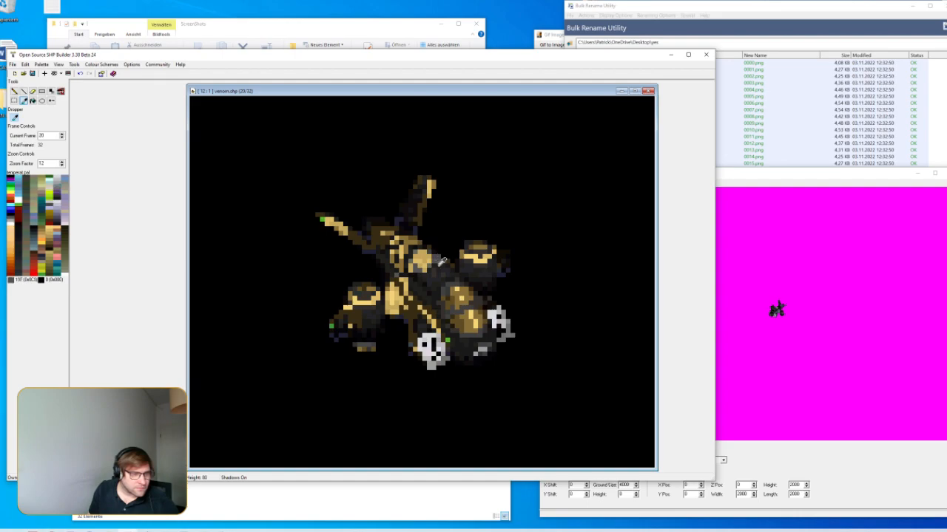
{"action": "left_click", "coordinate": [14, 100]}
{"action": "left_click", "coordinate": [23, 101]}
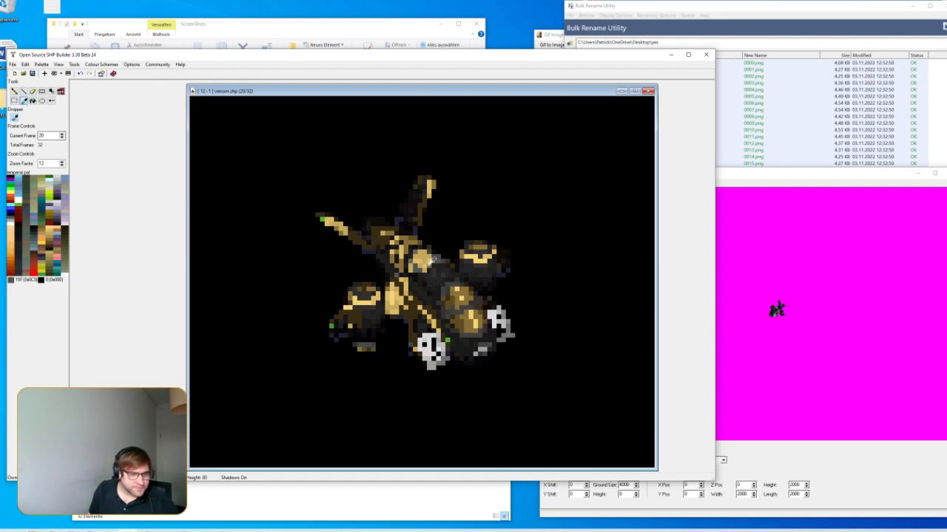
{"action": "left_click", "coordinate": [14, 101]}
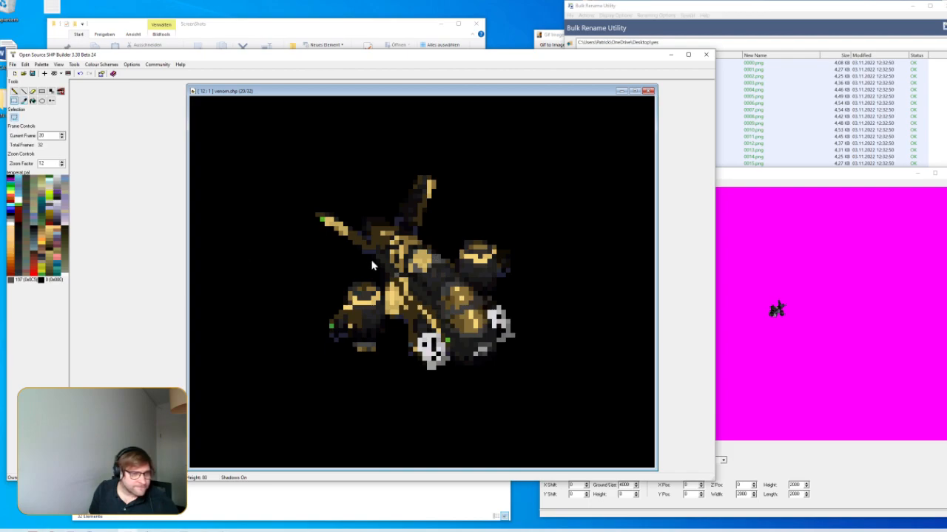
{"action": "left_click_drag", "start_coordinate": [391, 235], "coordinate": [475, 312]}
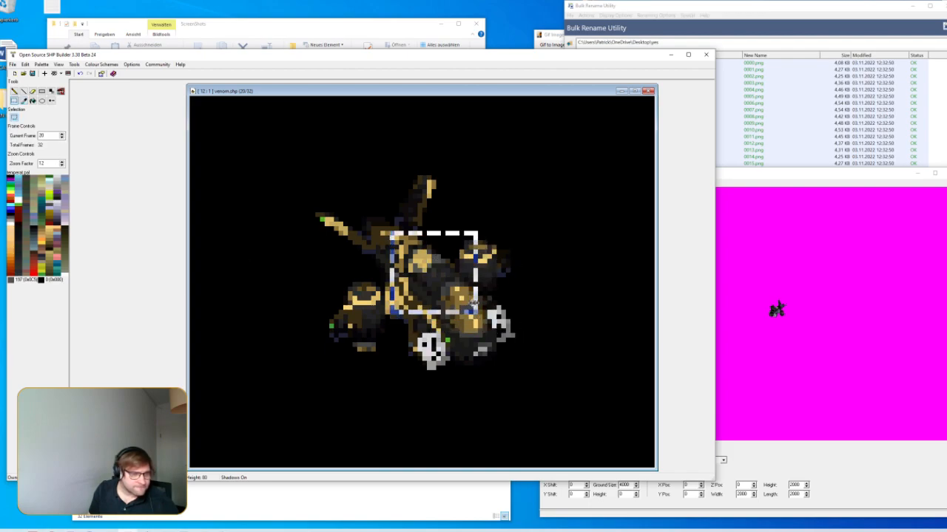
{"action": "key", "text": "ctrl+r"}
{"action": "left_click", "coordinate": [448, 254]}
{"action": "left_click", "coordinate": [509, 366]}
Pick grey colour 169 from the hull in frame 20 and replace it with a gold remap colour inside a central hull selection
{"action": "left_click", "coordinate": [23, 100]}
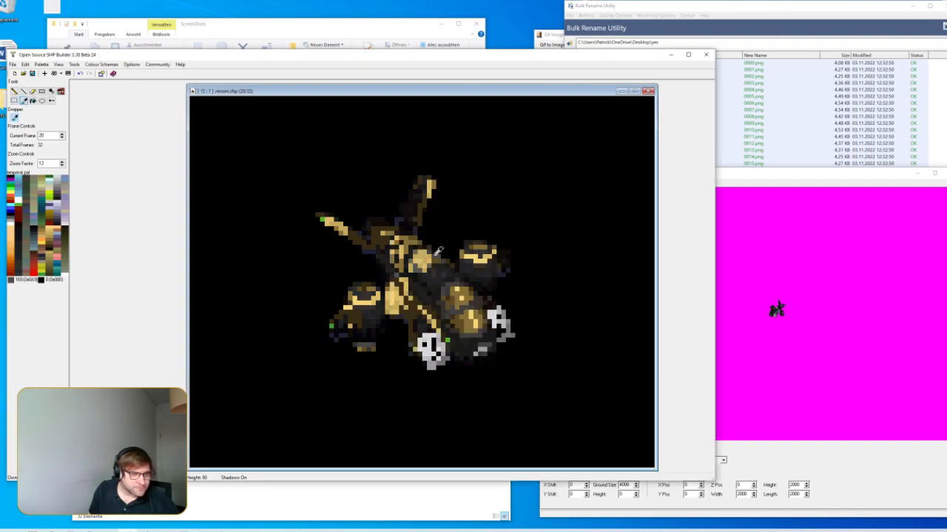
{"action": "left_click", "coordinate": [14, 100]}
{"action": "left_click_drag", "start_coordinate": [376, 221], "coordinate": [470, 313]}
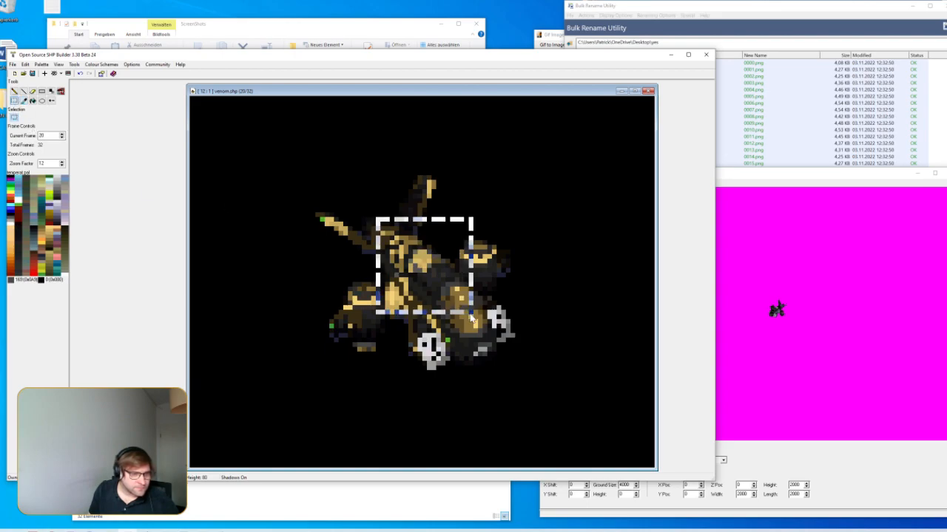
{"action": "key", "text": "ctrl+r"}
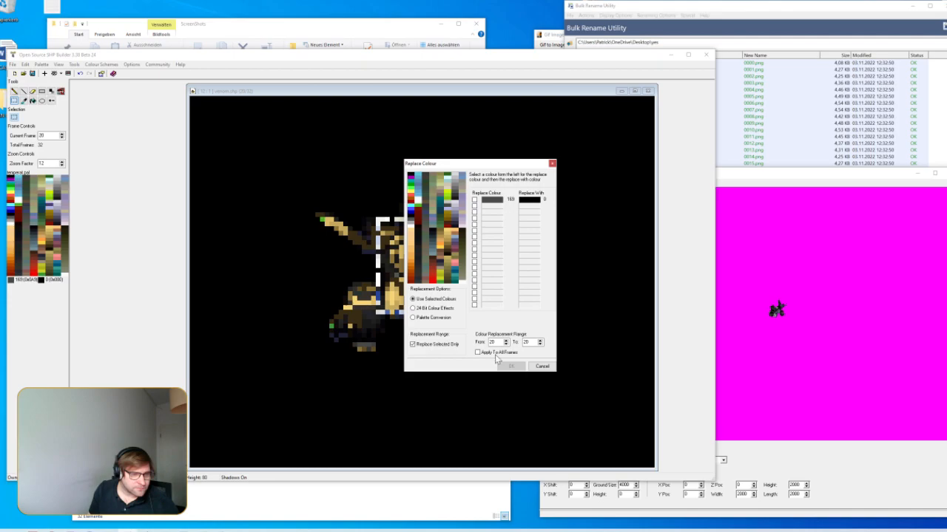
{"action": "left_click", "coordinate": [447, 255]}
{"action": "left_click", "coordinate": [509, 366]}
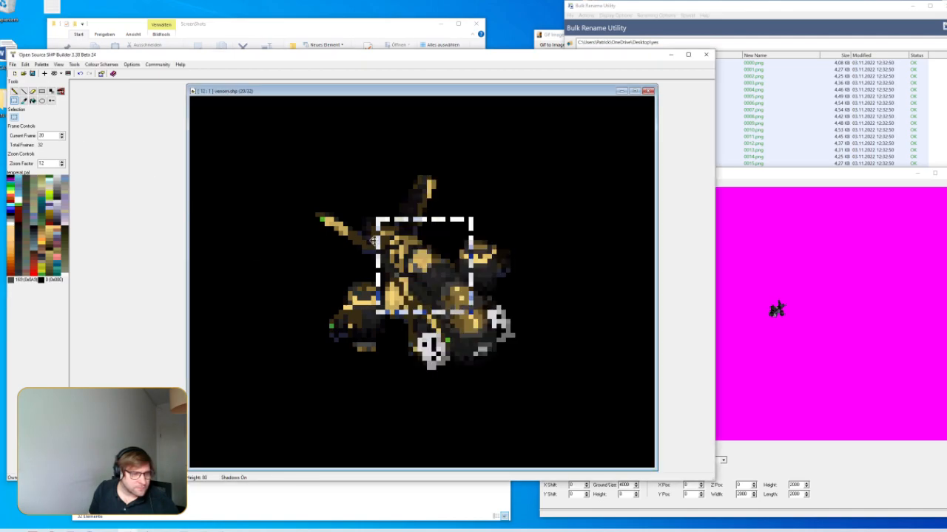
Pick grey colour 13 near the hull's central patch in frame 20 and replace it with a dark gold remap colour inside a central hull selection
{"action": "left_click", "coordinate": [24, 100]}
{"action": "left_click", "coordinate": [418, 264]}
{"action": "key", "text": "ctrl+r"}
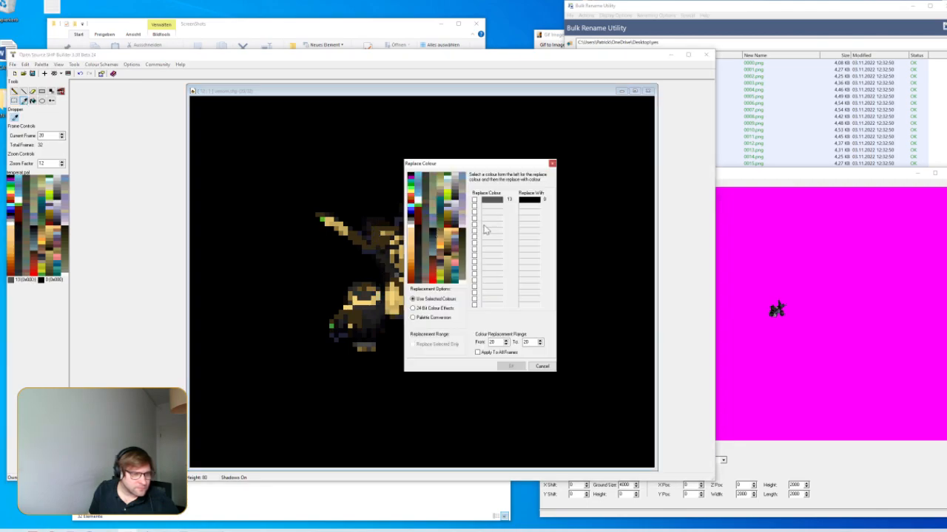
{"action": "left_click", "coordinate": [541, 364]}
{"action": "left_click", "coordinate": [14, 101]}
{"action": "left_click_drag", "start_coordinate": [368, 224], "coordinate": [467, 312]}
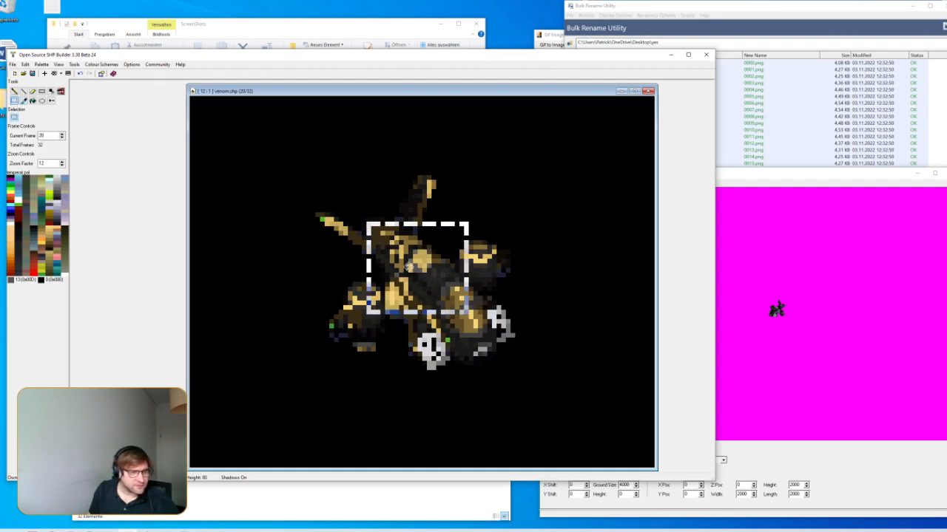
{"action": "key", "text": "ctrl+r"}
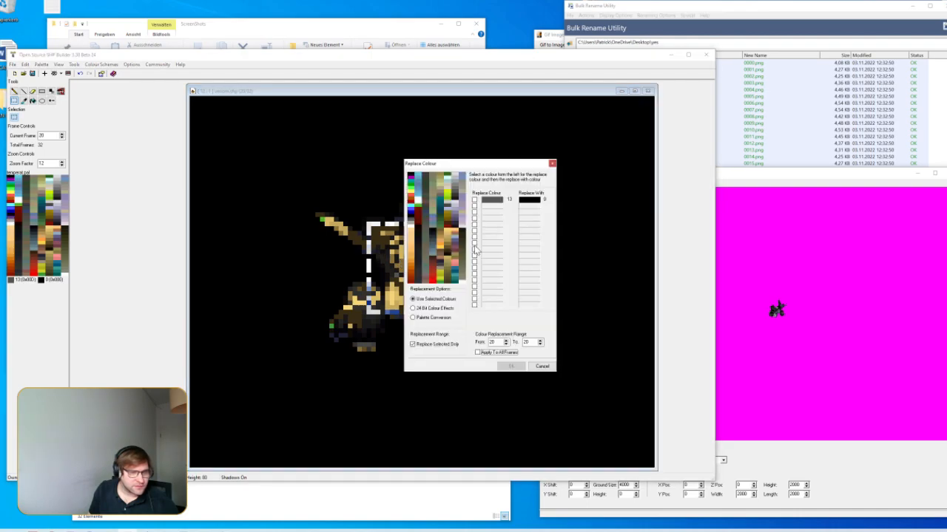
{"action": "left_click", "coordinate": [446, 249]}
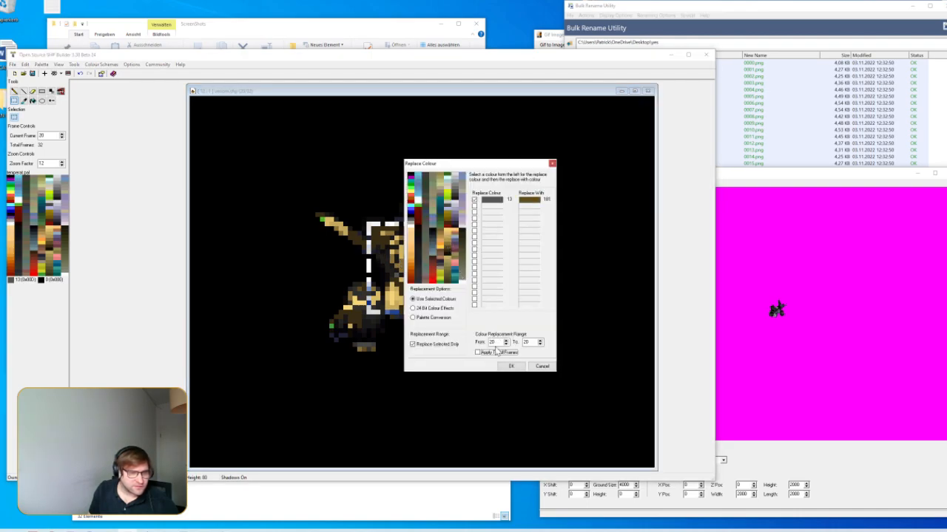
{"action": "left_click", "coordinate": [511, 367]}
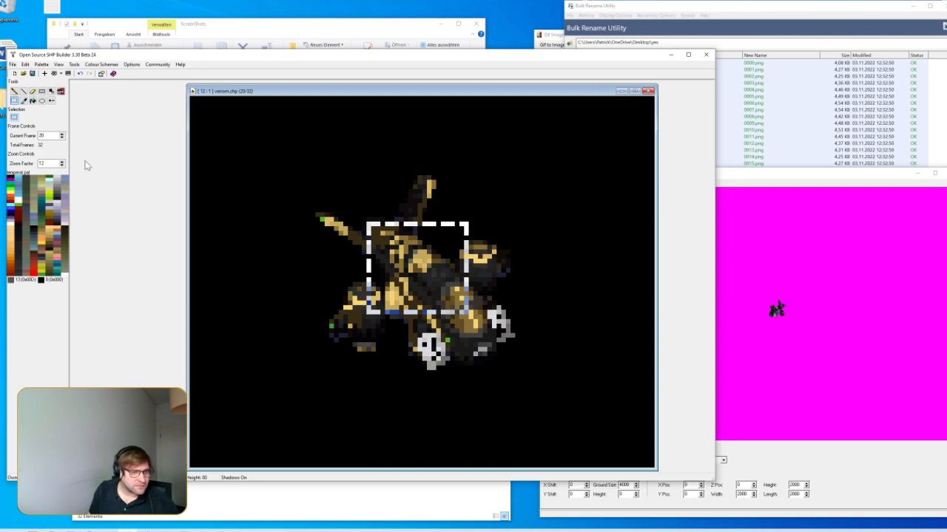
Go to frame 13, pick grey colour 86 from the hull and replace it with 179 inside a central hull selection
{"action": "left_click", "coordinate": [62, 134]}
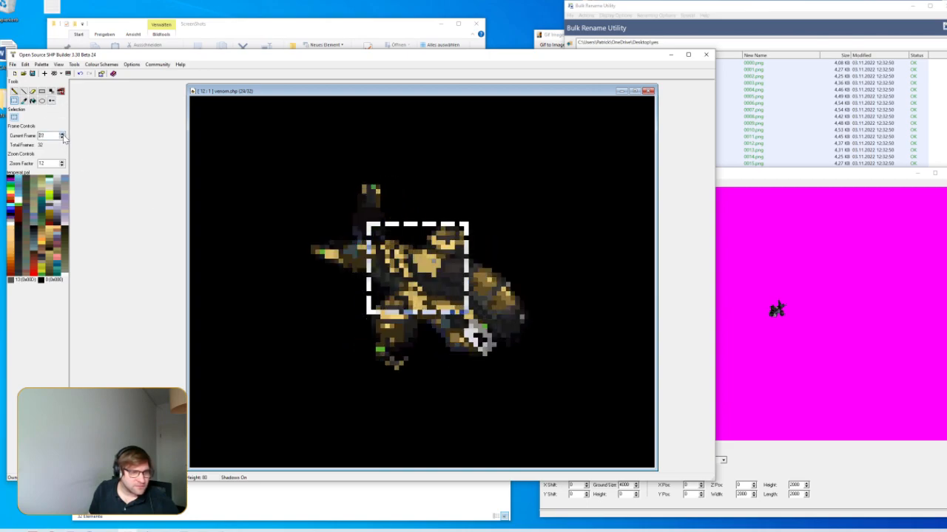
{"action": "left_click", "coordinate": [62, 134]}
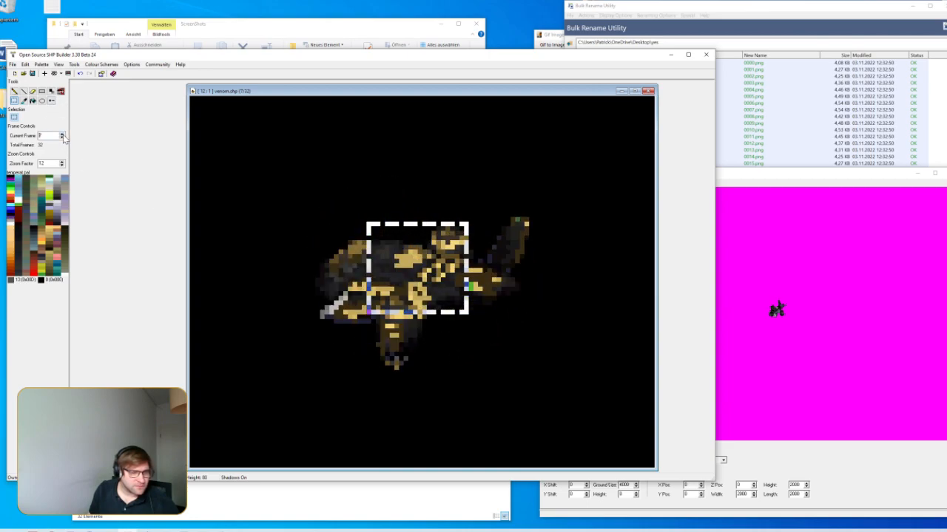
{"action": "left_click", "coordinate": [62, 135]}
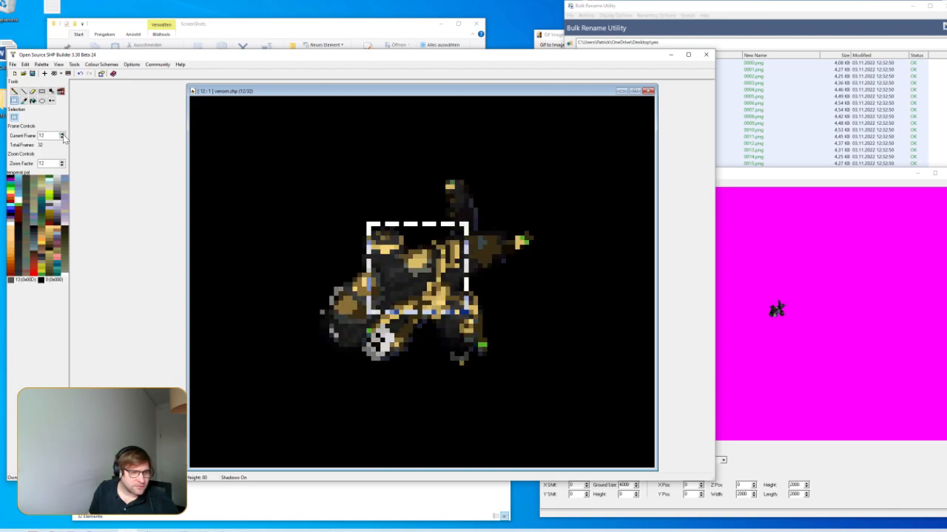
{"action": "left_click", "coordinate": [62, 134]}
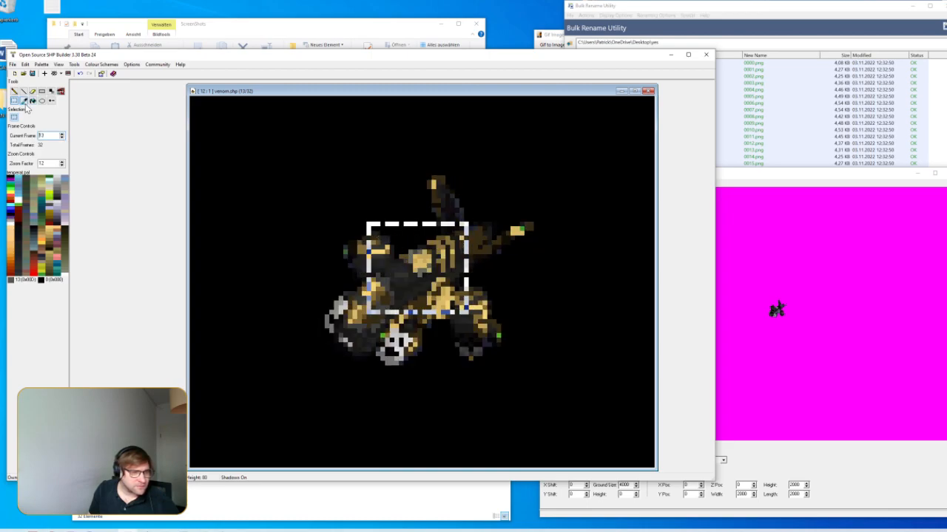
{"action": "left_click", "coordinate": [24, 100]}
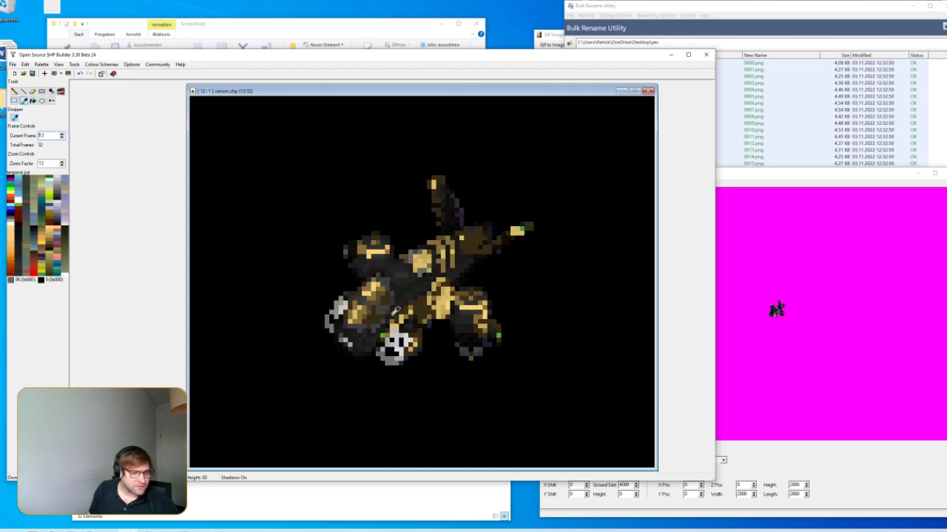
{"action": "left_click", "coordinate": [13, 100]}
{"action": "left_click_drag", "start_coordinate": [370, 225], "coordinate": [465, 311]}
{"action": "key", "text": "ctrl+r"}
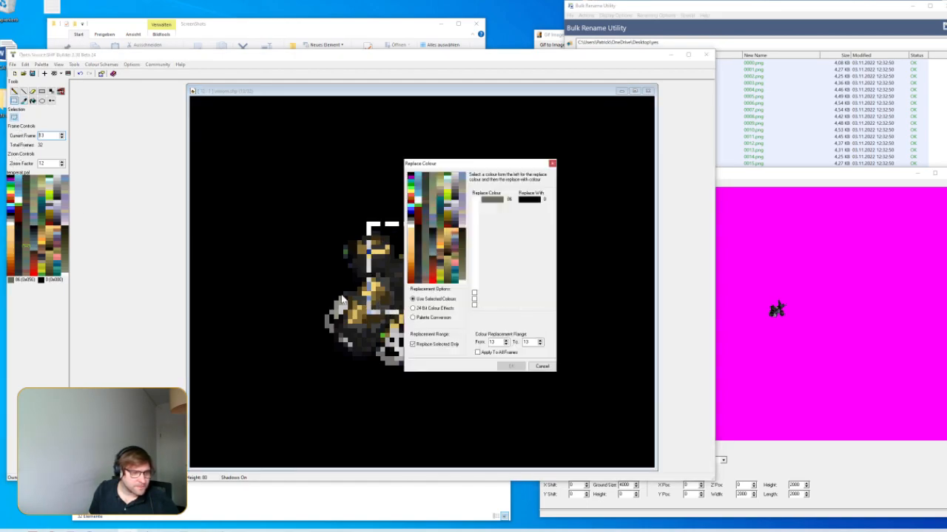
{"action": "left_click", "coordinate": [451, 244]}
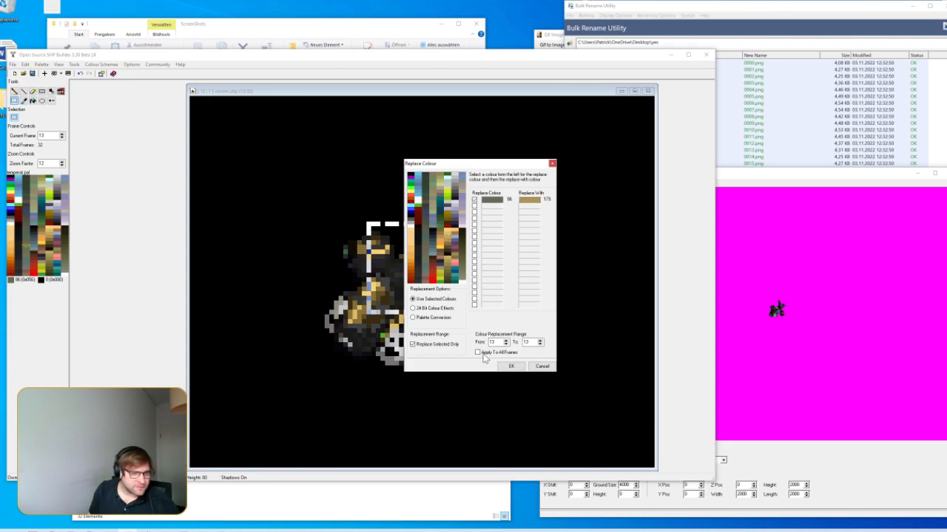
{"action": "left_click", "coordinate": [510, 367]}
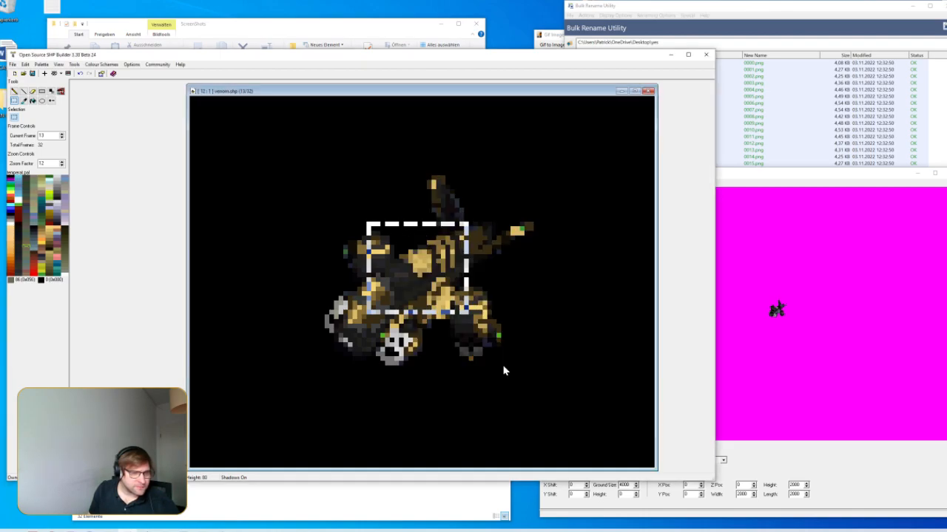
Step through the rotation frames up to frame 25, checking the central hull for leftover grey pixels
{"action": "left_click", "coordinate": [62, 139]}
{"action": "left_click", "coordinate": [62, 139]}
{"action": "left_click", "coordinate": [61, 139]}
{"action": "left_click", "coordinate": [61, 139]}
{"action": "left_click", "coordinate": [61, 139]}
{"action": "left_click", "coordinate": [61, 139]}
{"action": "left_click", "coordinate": [62, 139]}
{"action": "left_click", "coordinate": [61, 139]}
{"action": "left_click", "coordinate": [61, 139]}
{"action": "left_click", "coordinate": [61, 139]}
{"action": "left_click", "coordinate": [61, 139]}
{"action": "left_click", "coordinate": [61, 139]}
{"action": "left_click", "coordinate": [61, 139]}
{"action": "left_click", "coordinate": [62, 139]}
{"action": "left_click", "coordinate": [62, 139]}
{"action": "left_click", "coordinate": [62, 139]}
{"action": "left_click", "coordinate": [62, 139]}
{"action": "left_click", "coordinate": [63, 139]}
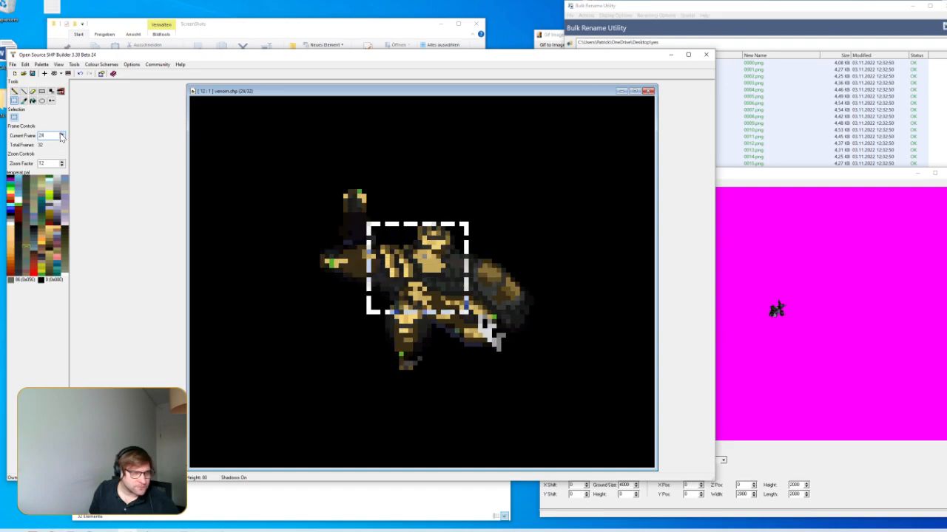
{"action": "left_click", "coordinate": [62, 136]}
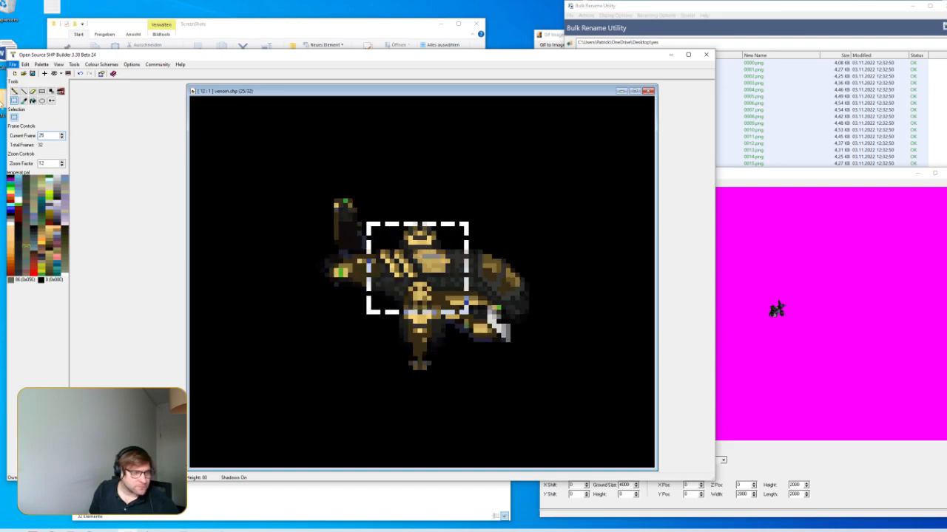
Pick grey colour 226 from the hull patch in frame 25 and replace it with a gold remap colour inside a central hull selection in all frames
{"action": "left_click", "coordinate": [24, 100]}
{"action": "left_click", "coordinate": [428, 254]}
{"action": "key", "text": "alt"}
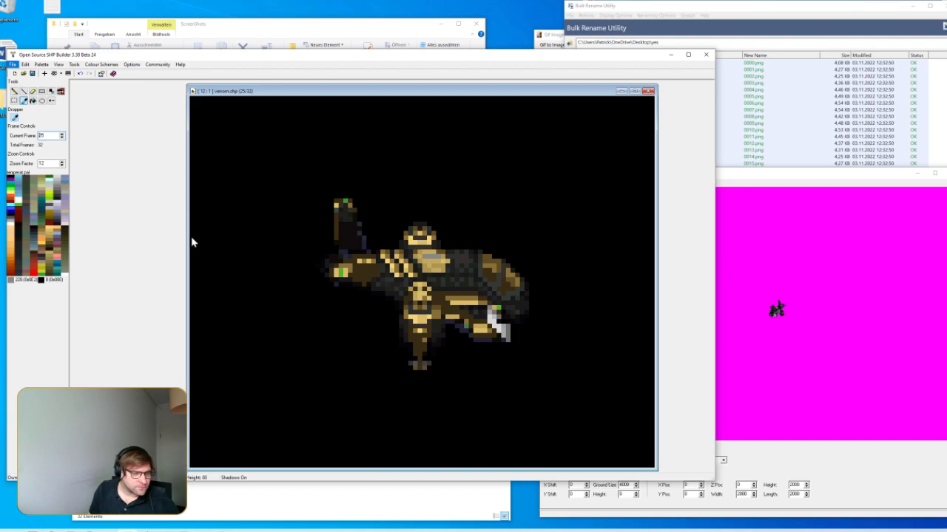
{"action": "left_click", "coordinate": [14, 100]}
{"action": "left_click_drag", "start_coordinate": [377, 229], "coordinate": [471, 319]}
{"action": "key", "text": "ctrl+r"}
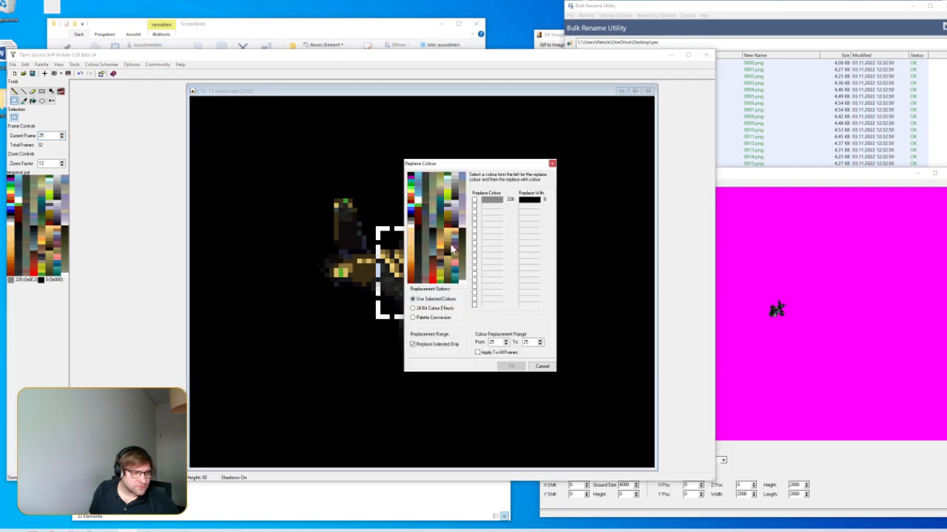
{"action": "left_click", "coordinate": [453, 243]}
{"action": "left_click", "coordinate": [450, 246]}
{"action": "left_click", "coordinate": [478, 352]}
{"action": "left_click", "coordinate": [509, 366]}
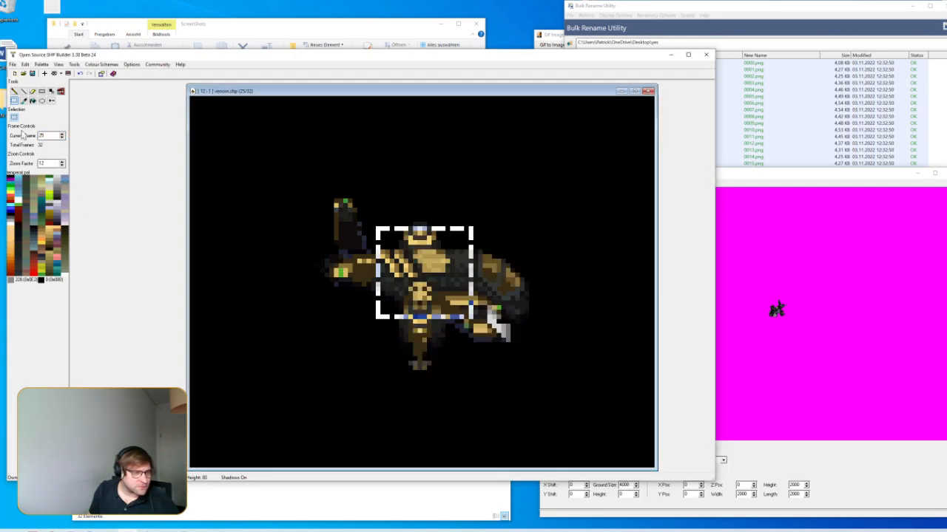
Cycle through the rotation frames to frame 20, checking the recoloured hull patches
{"action": "left_click", "coordinate": [62, 137]}
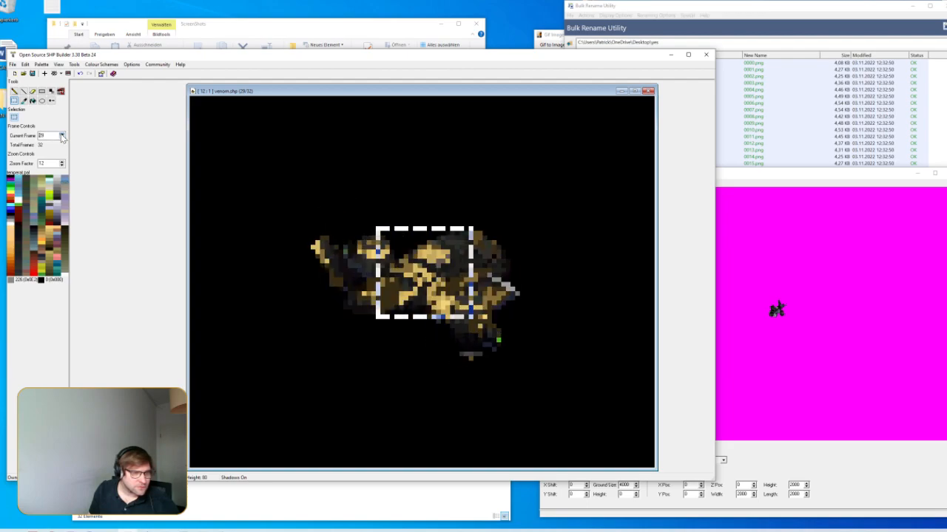
{"action": "left_click", "coordinate": [61, 134]}
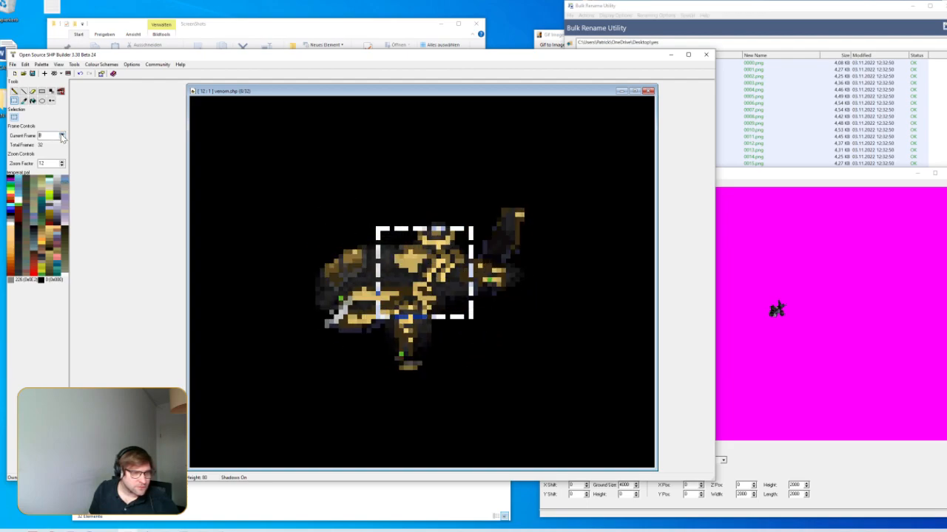
{"action": "left_click", "coordinate": [62, 137]}
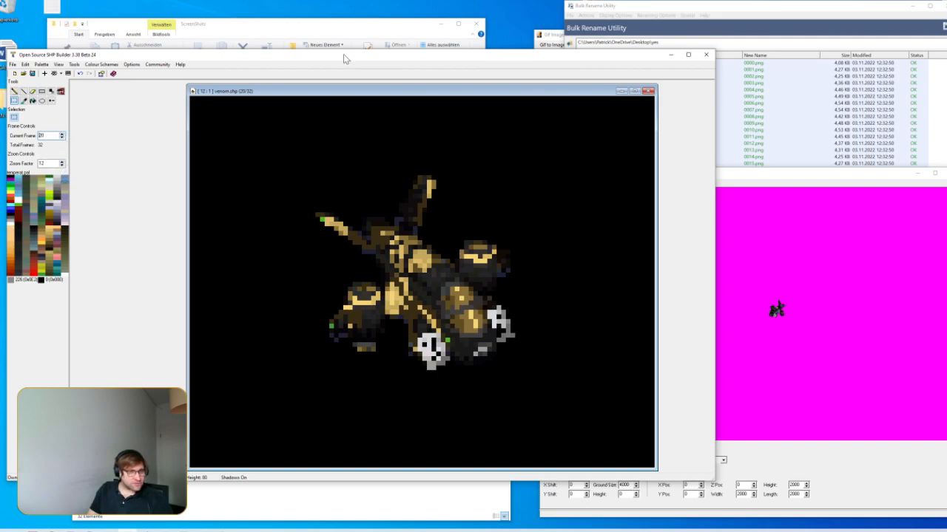
Move the editor window up to the screen's upper edge and set the sprite's zoom factor to 15
{"action": "left_click_drag", "start_coordinate": [353, 49], "coordinate": [353, 2]}
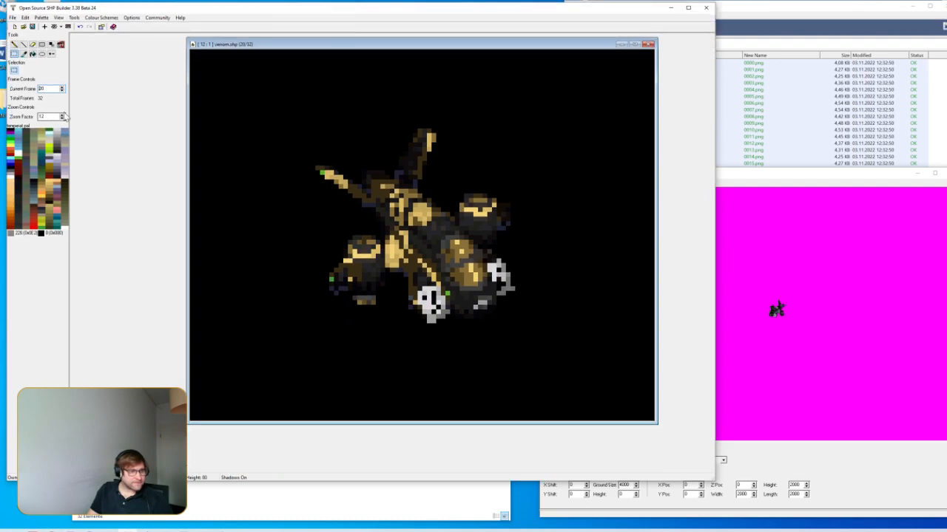
{"action": "left_click", "coordinate": [62, 115]}
{"action": "left_click", "coordinate": [62, 116]}
{"action": "left_click", "coordinate": [62, 117]}
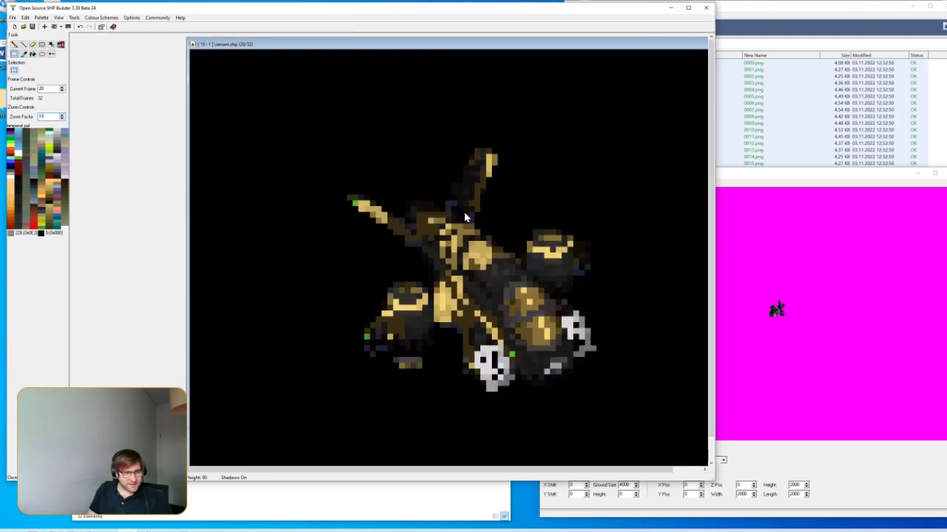
In frame 13, set up a colour replacement that maps dark remap colour 183 to 182 and 182 to 181
{"action": "left_click", "coordinate": [62, 91]}
{"action": "left_click", "coordinate": [63, 91]}
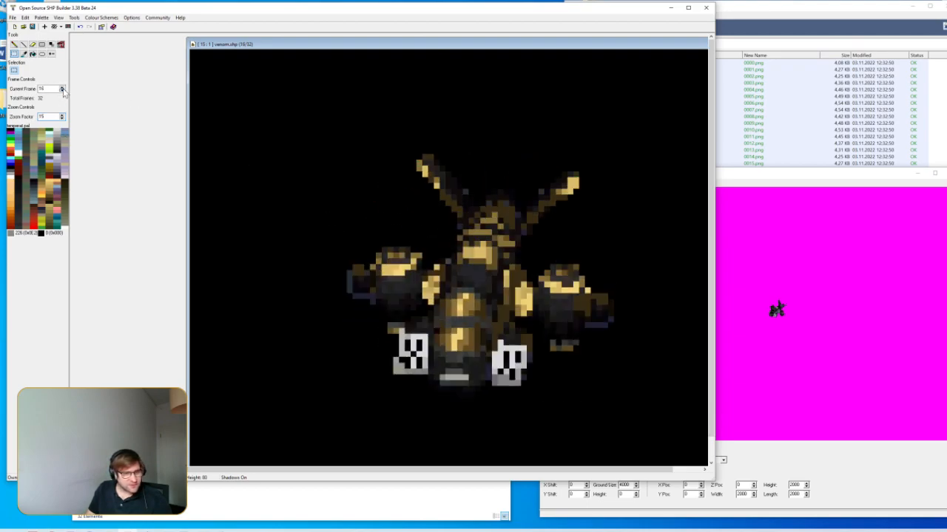
{"action": "left_click", "coordinate": [62, 91]}
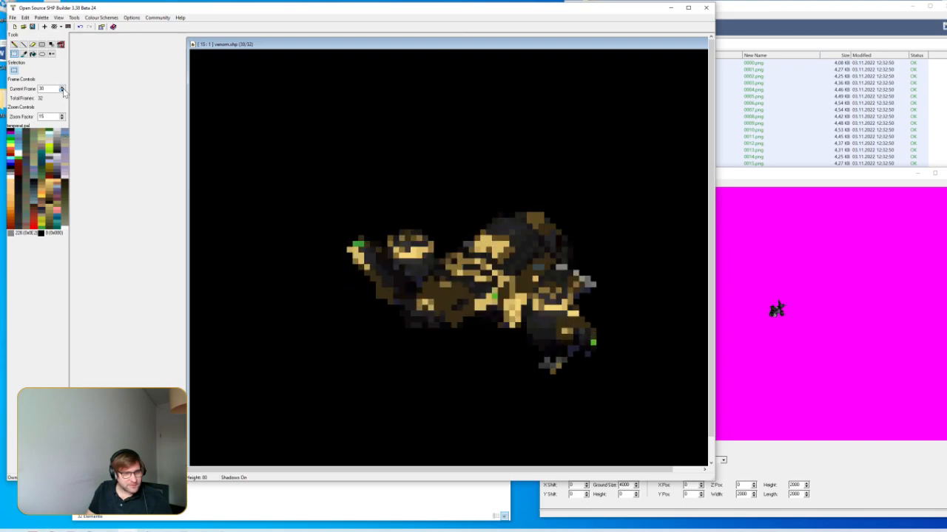
{"action": "left_click", "coordinate": [62, 91]}
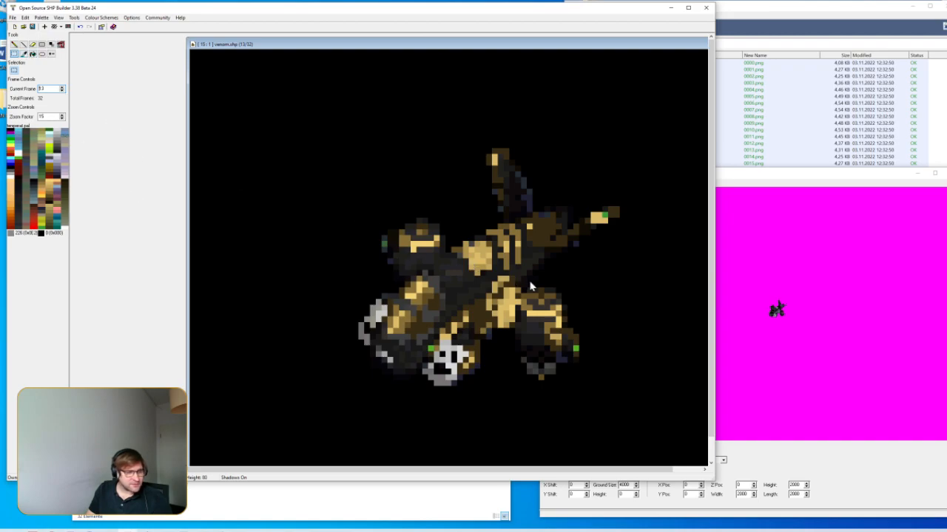
{"action": "key", "text": "ctrl+r"}
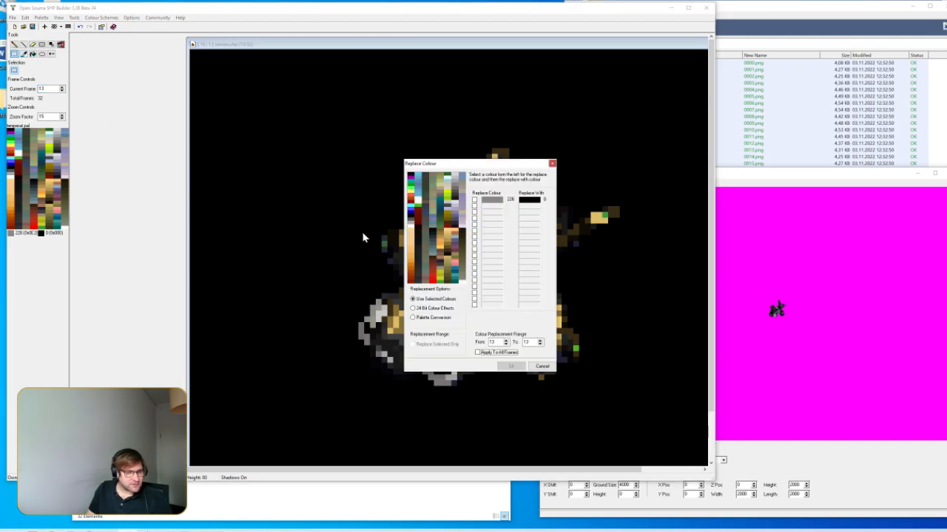
{"action": "left_click", "coordinate": [448, 256]}
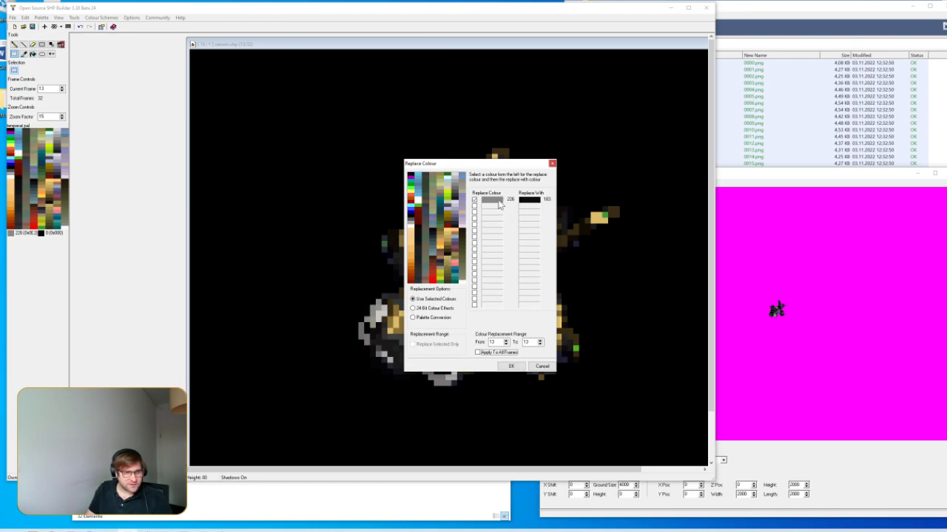
{"action": "left_click", "coordinate": [447, 257]}
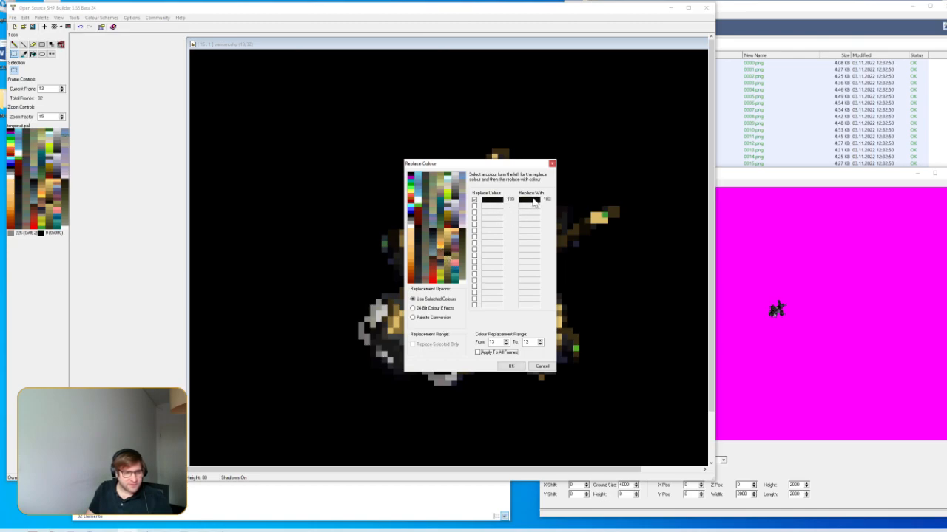
{"action": "left_click", "coordinate": [460, 260]}
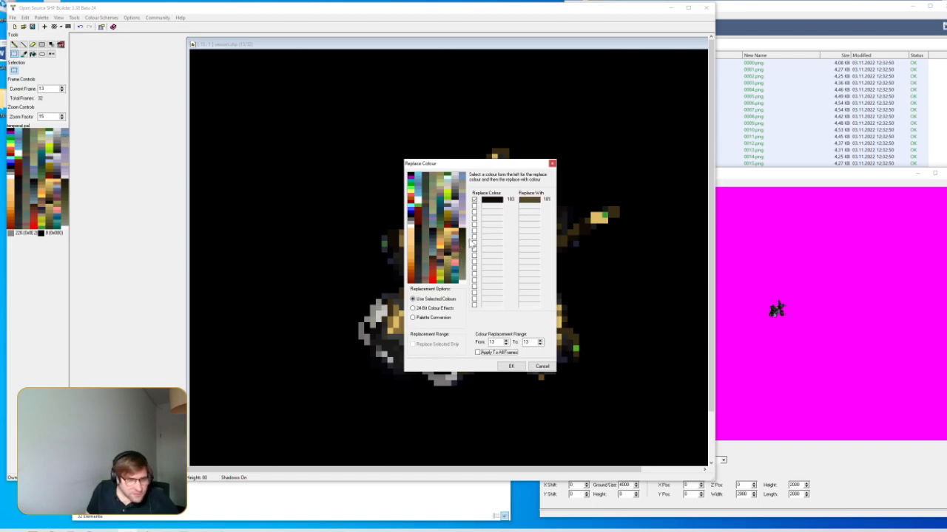
{"action": "left_click", "coordinate": [447, 250]}
{"action": "left_click", "coordinate": [494, 207]}
{"action": "left_click", "coordinate": [448, 256]}
{"action": "left_click", "coordinate": [527, 208]}
{"action": "left_click", "coordinate": [451, 254]}
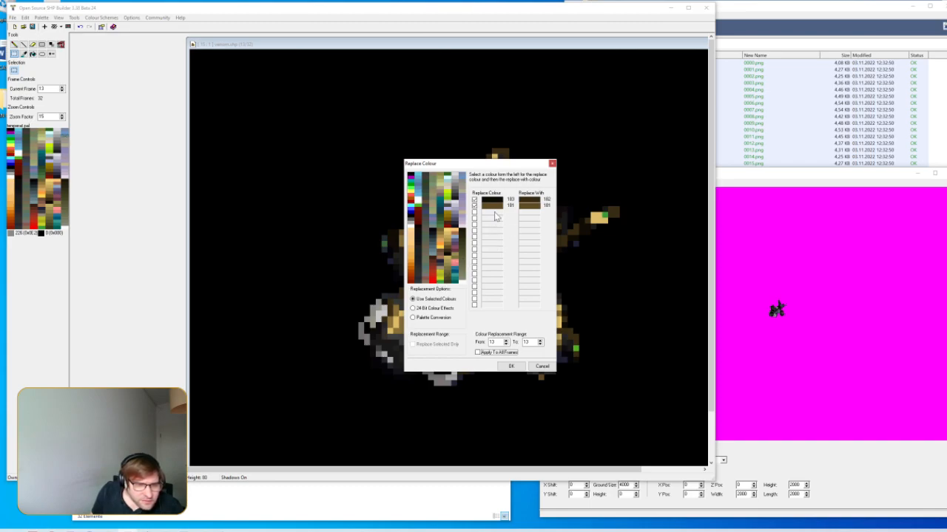
{"action": "left_click", "coordinate": [497, 207]}
{"action": "left_click", "coordinate": [449, 254]}
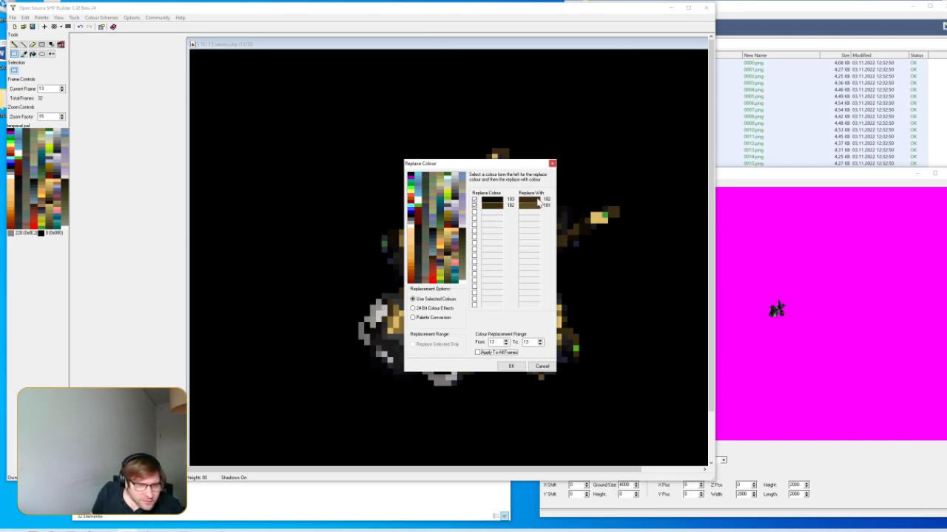
Add replacement pairs mapping gold remap colour 181 to 180 and 180 to 179
{"action": "left_click", "coordinate": [450, 251]}
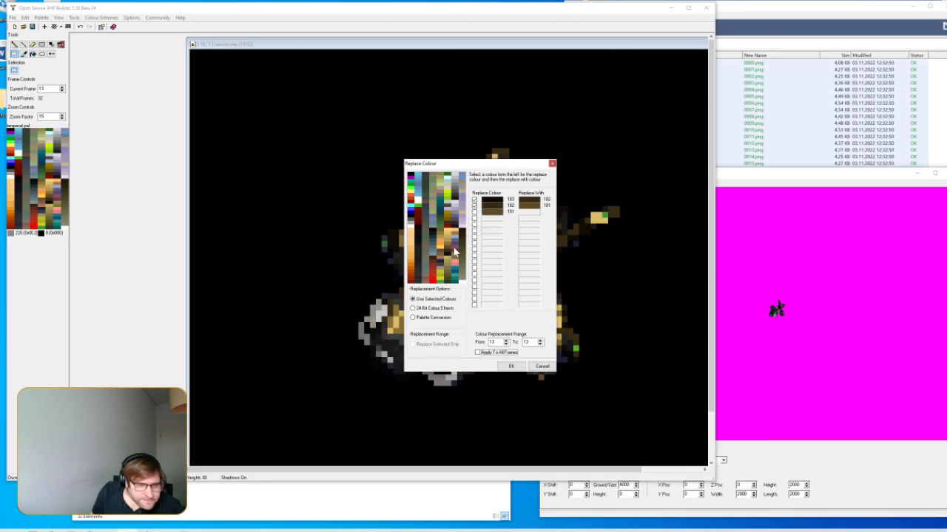
{"action": "left_click", "coordinate": [450, 251]}
{"action": "left_click", "coordinate": [497, 219]}
{"action": "left_click", "coordinate": [449, 253]}
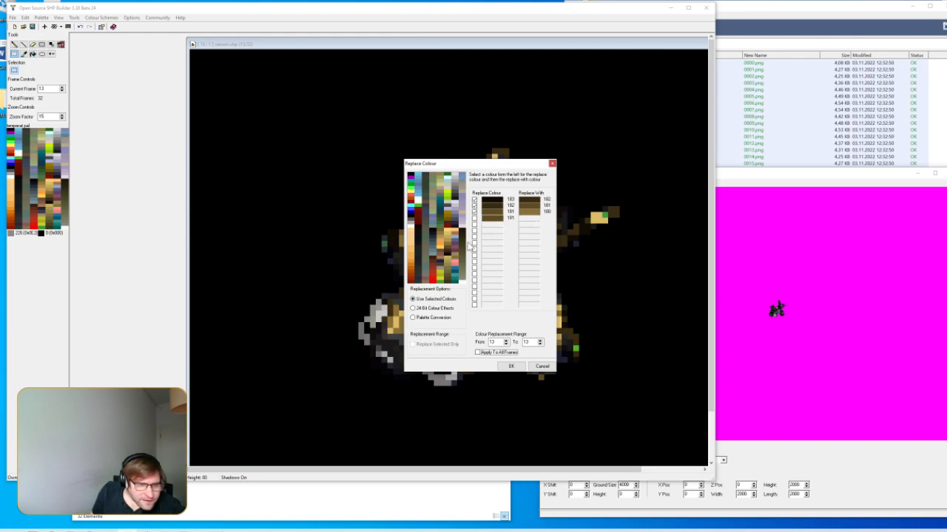
{"action": "left_click", "coordinate": [449, 251]}
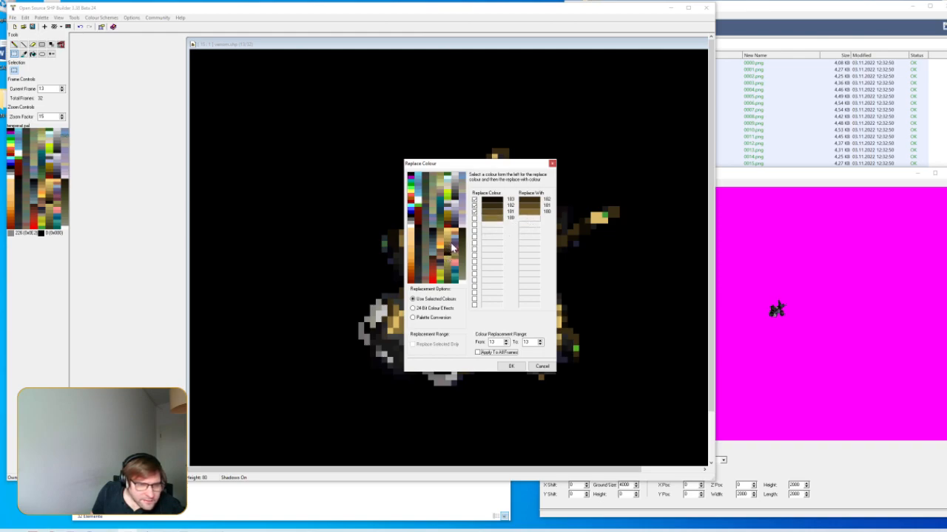
{"action": "left_click", "coordinate": [448, 246]}
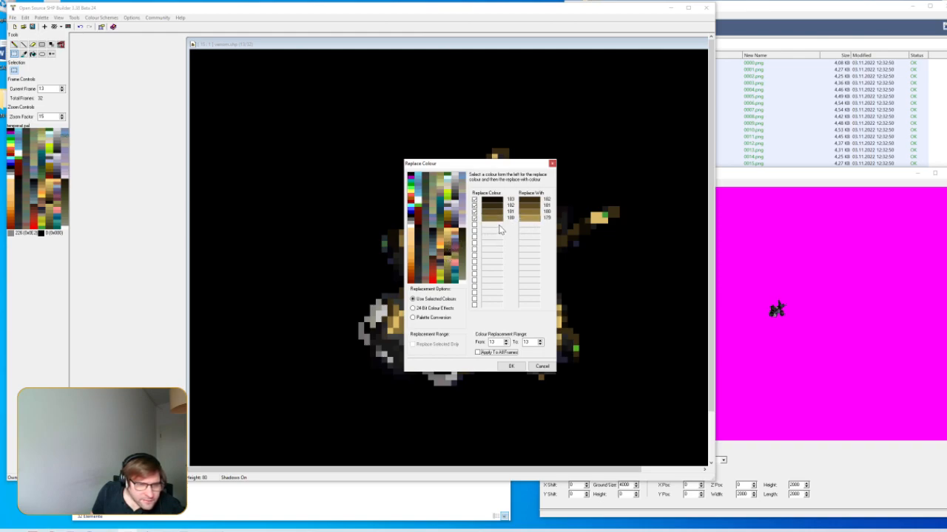
Add pairs mapping remap colour 179 to 178, 178 to 177 and one lighter gold shade, and apply the colour replacement
{"action": "left_click", "coordinate": [448, 247]}
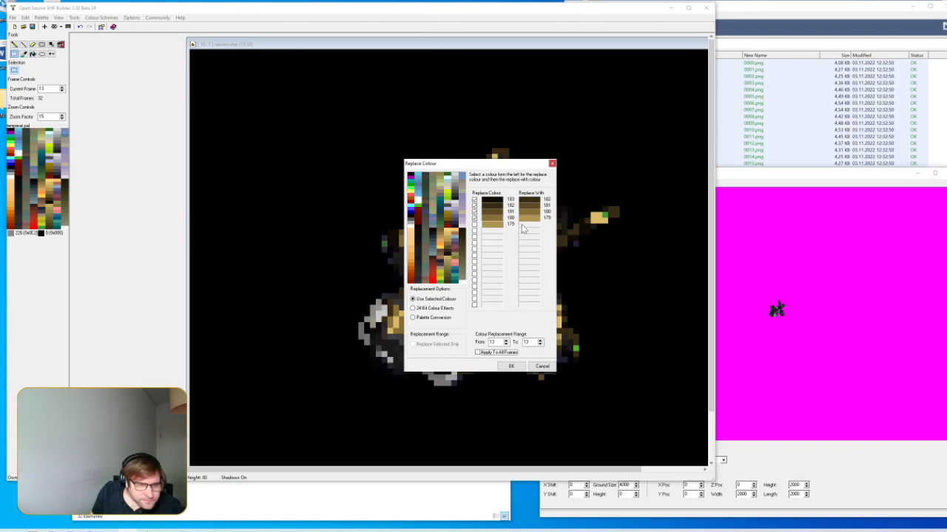
{"action": "left_click", "coordinate": [448, 241]}
{"action": "left_click", "coordinate": [447, 244]}
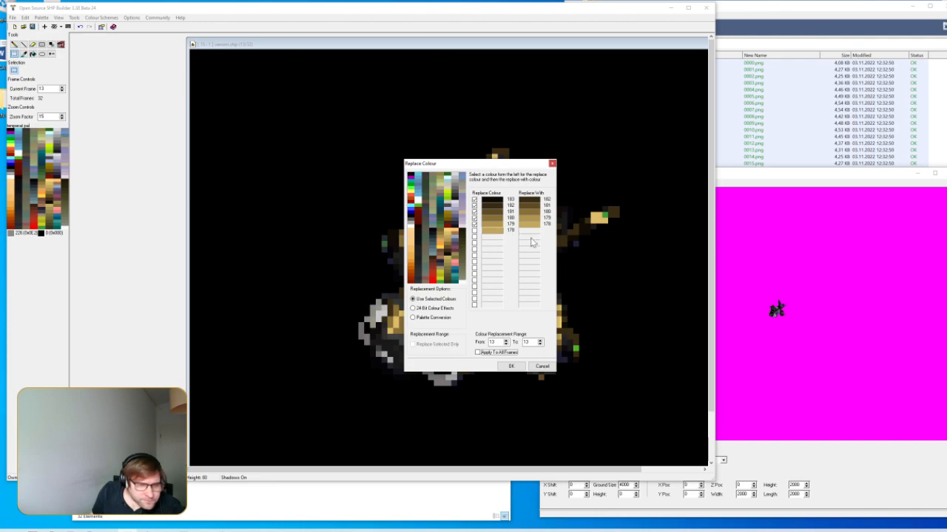
{"action": "left_click", "coordinate": [449, 238]}
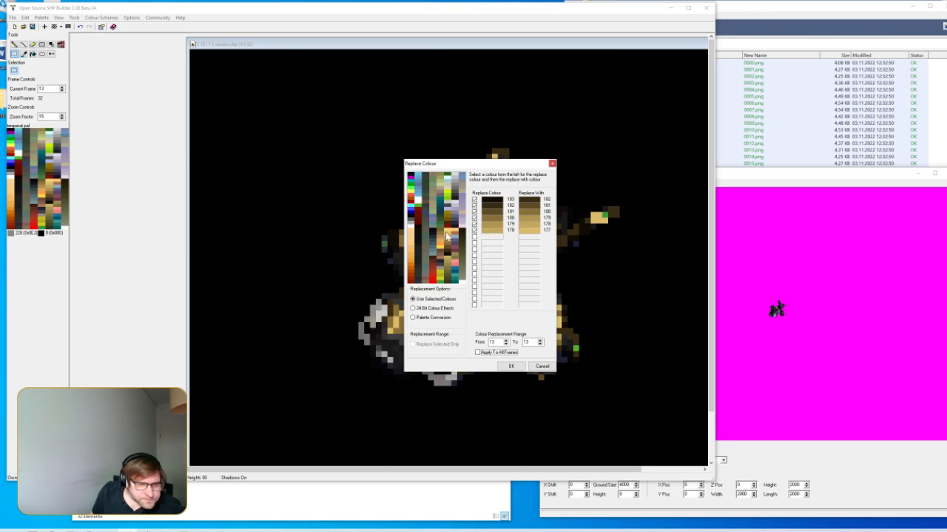
{"action": "left_click", "coordinate": [448, 237]}
{"action": "left_click", "coordinate": [449, 235]}
{"action": "left_click", "coordinate": [510, 366]}
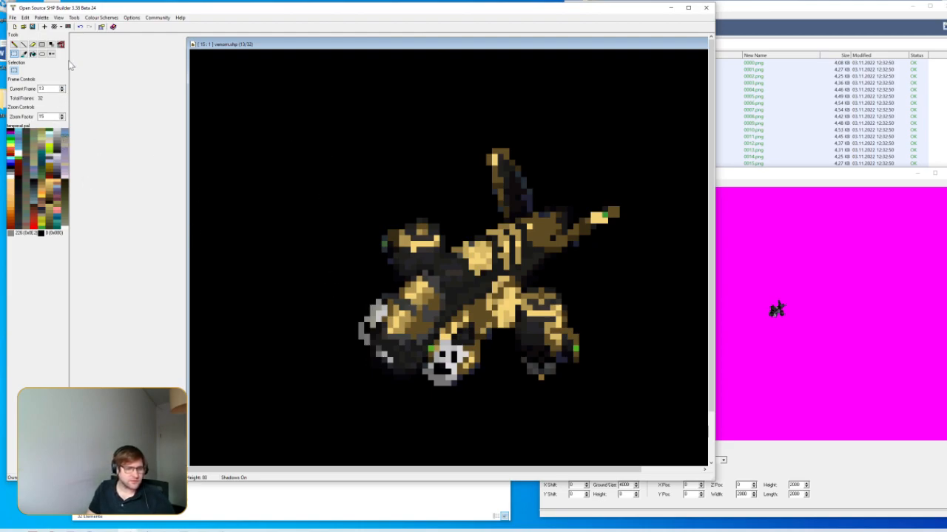
Cycle through the rotation frames to frame 12, checking the lightened gold remap areas and looking for leftover off-colour pixels
{"action": "left_click", "coordinate": [62, 91]}
{"action": "left_click", "coordinate": [62, 91]}
{"action": "left_click", "coordinate": [63, 91]}
{"action": "left_click", "coordinate": [63, 91]}
{"action": "left_click", "coordinate": [62, 91]}
{"action": "left_click", "coordinate": [62, 91]}
{"action": "left_click", "coordinate": [62, 91]}
{"action": "left_click", "coordinate": [62, 91]}
{"action": "left_click", "coordinate": [62, 91]}
{"action": "left_click", "coordinate": [62, 91]}
{"action": "left_click", "coordinate": [62, 91]}
{"action": "left_click", "coordinate": [62, 91]}
{"action": "left_click", "coordinate": [62, 91]}
{"action": "left_click", "coordinate": [62, 91]}
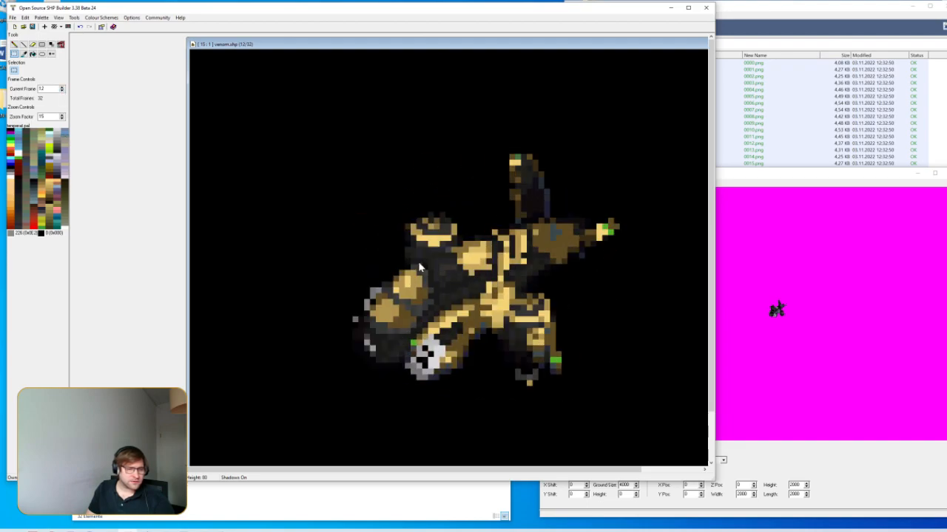
Save the brightened Venom sprite file and return to its editing window
{"action": "left_click", "coordinate": [12, 17]}
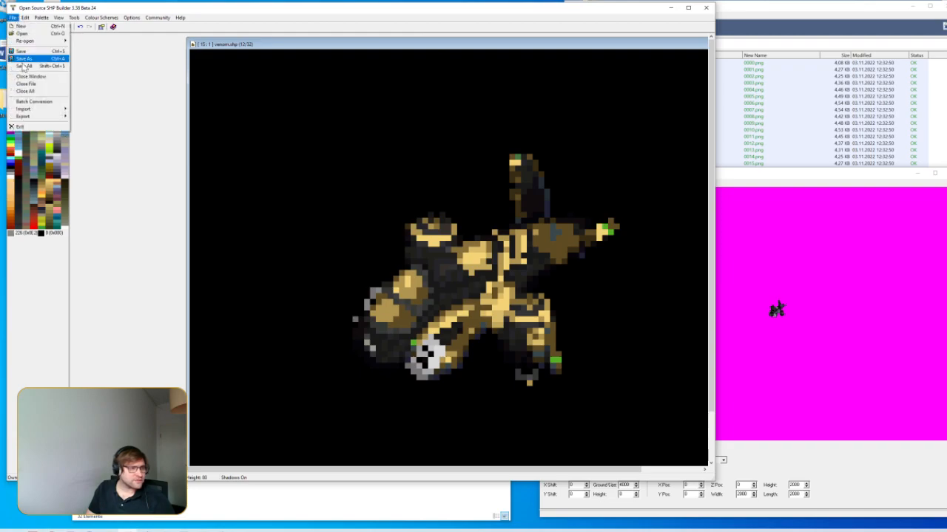
{"action": "left_click", "coordinate": [22, 51]}
{"action": "left_click", "coordinate": [343, 508]}
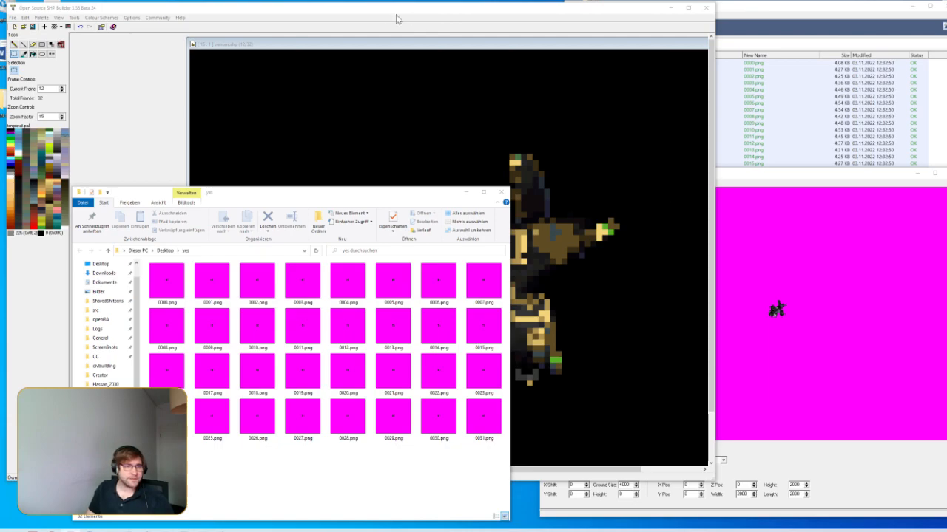
{"action": "left_click", "coordinate": [379, 45]}
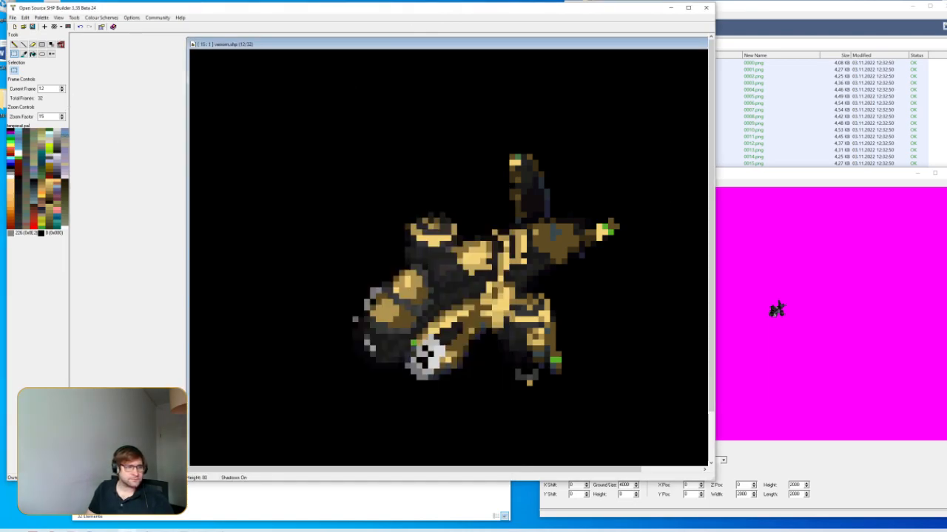
Pick blue-grey colour 115 from the tail patch in frame 12 and replace it with a dark brown-gold remap colour
{"action": "left_click", "coordinate": [63, 88]}
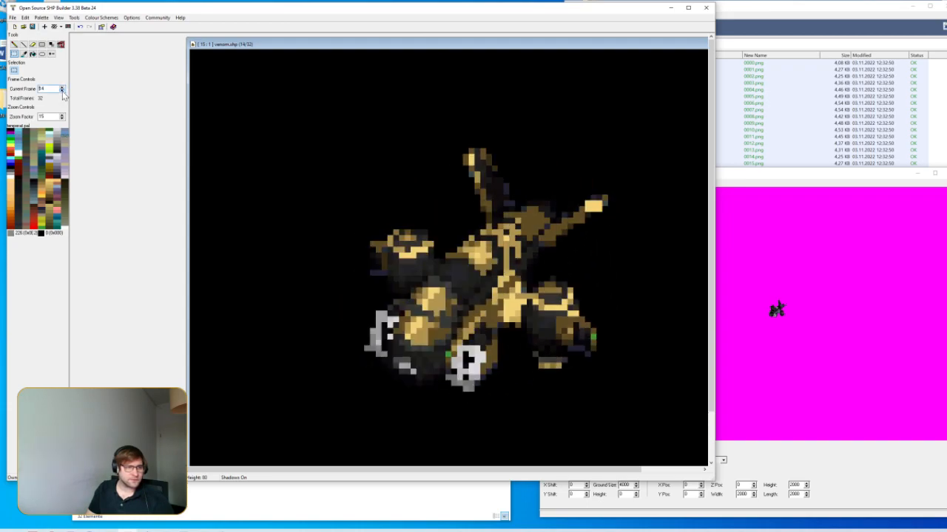
{"action": "left_click", "coordinate": [63, 91]}
{"action": "left_click", "coordinate": [63, 92]}
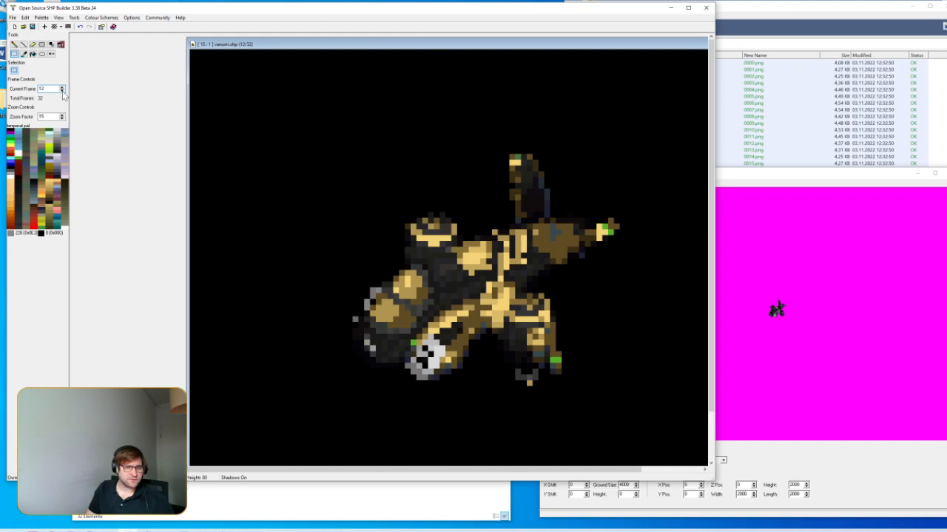
{"action": "left_click", "coordinate": [23, 54]}
{"action": "left_click", "coordinate": [554, 231]}
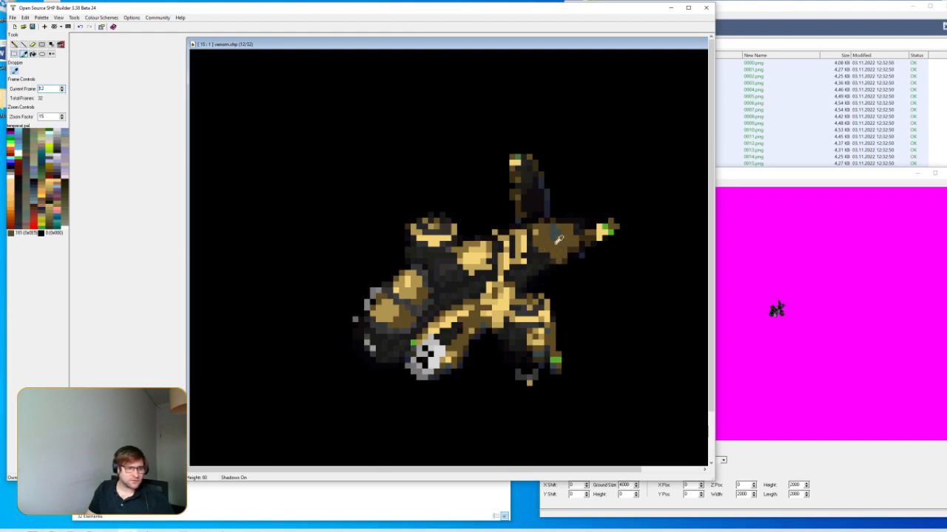
{"action": "key", "text": "ctrl+r"}
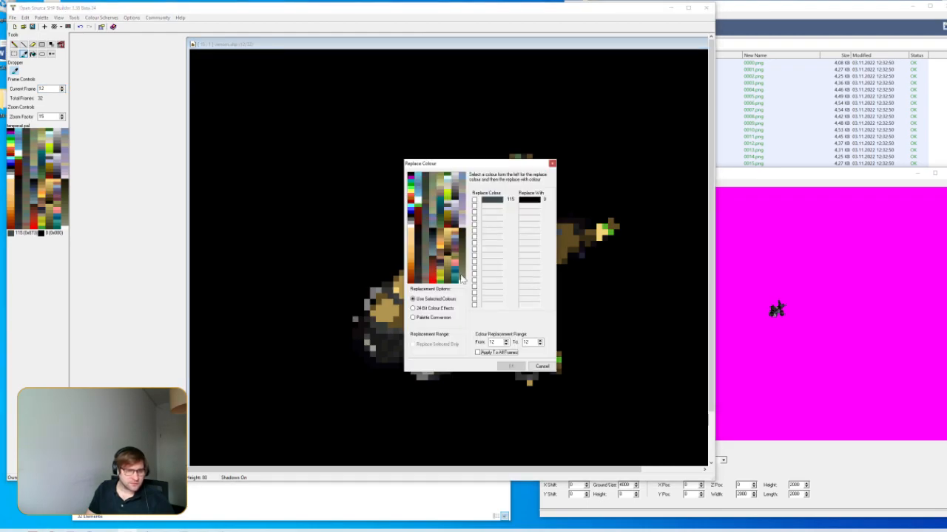
{"action": "left_click", "coordinate": [447, 249]}
{"action": "left_click", "coordinate": [447, 253]}
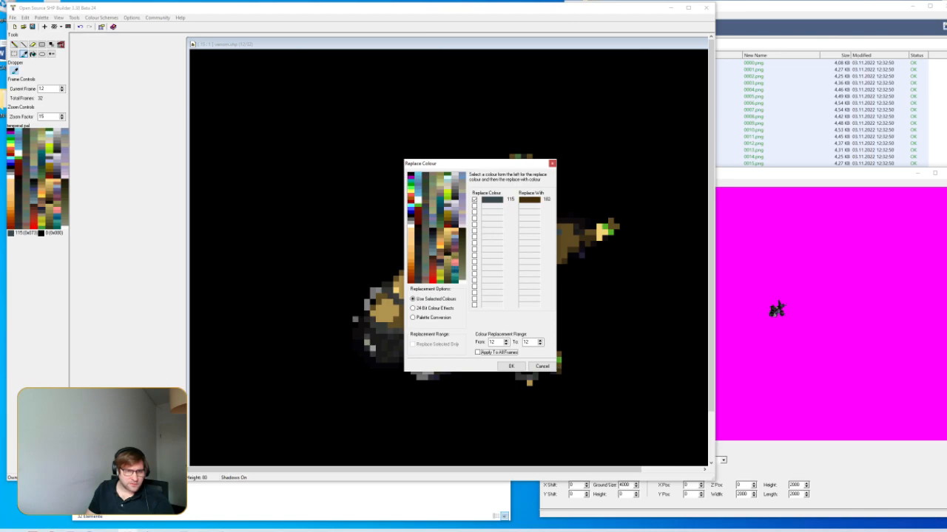
{"action": "left_click", "coordinate": [510, 366]}
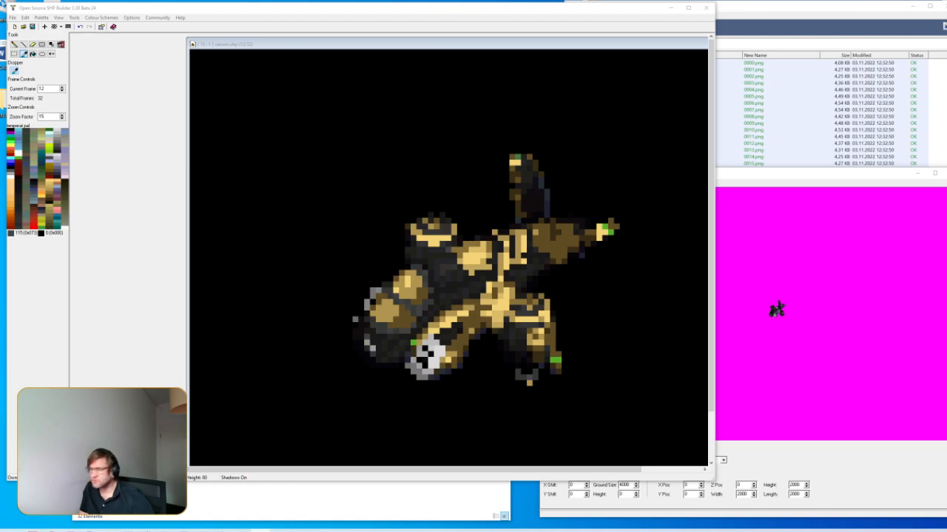
Switch to the Combined Arms game and order a Venom to fly to several points near the aircraft group, inspecting its in-game look
{"action": "key", "text": "alt+Tab"}
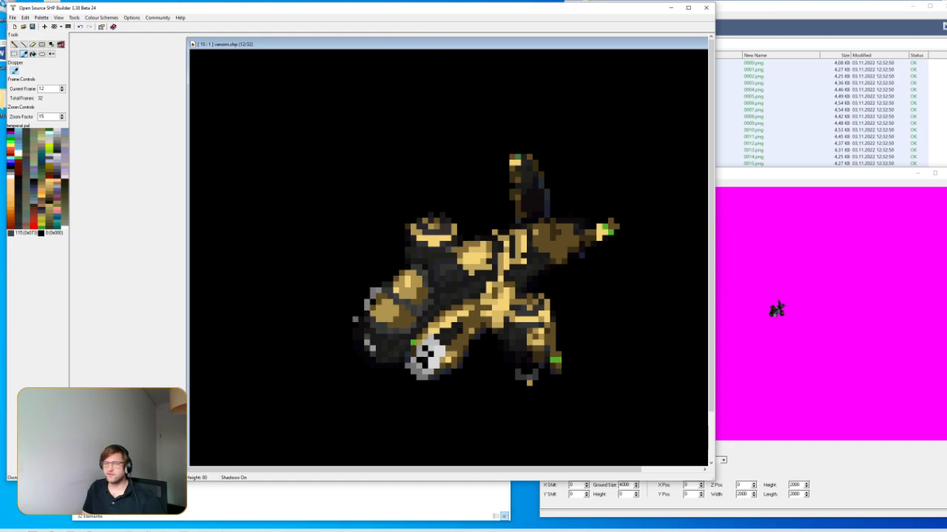
{"action": "key", "text": "alt+Tab"}
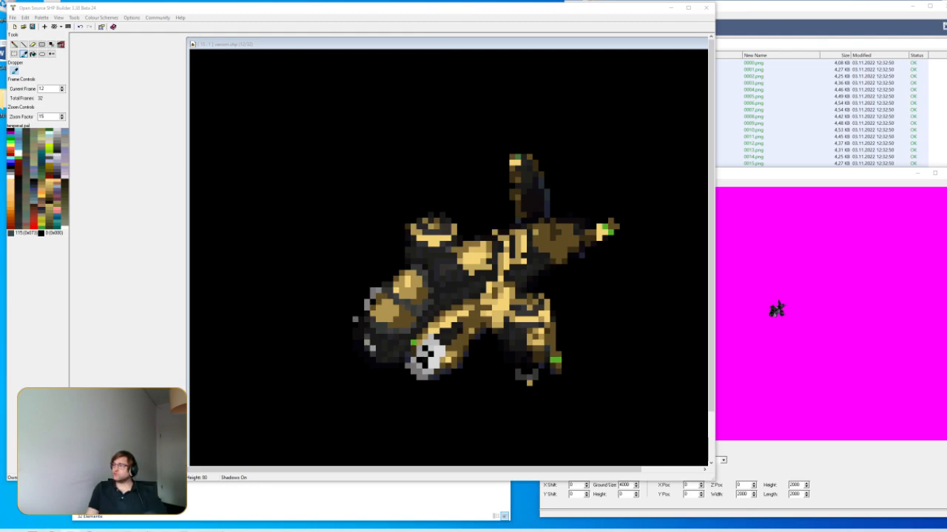
{"action": "key", "text": "alt+Tab"}
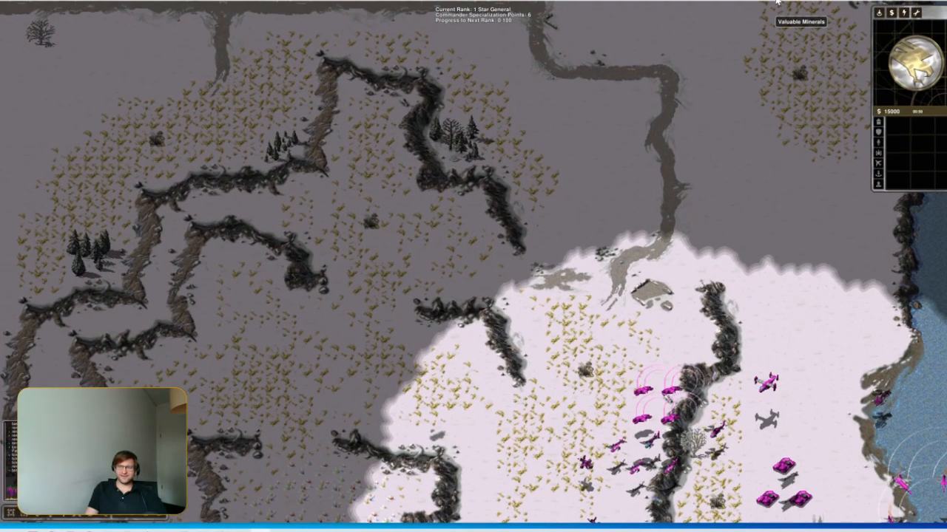
{"action": "mouse_move", "coordinate": [945, 97]}
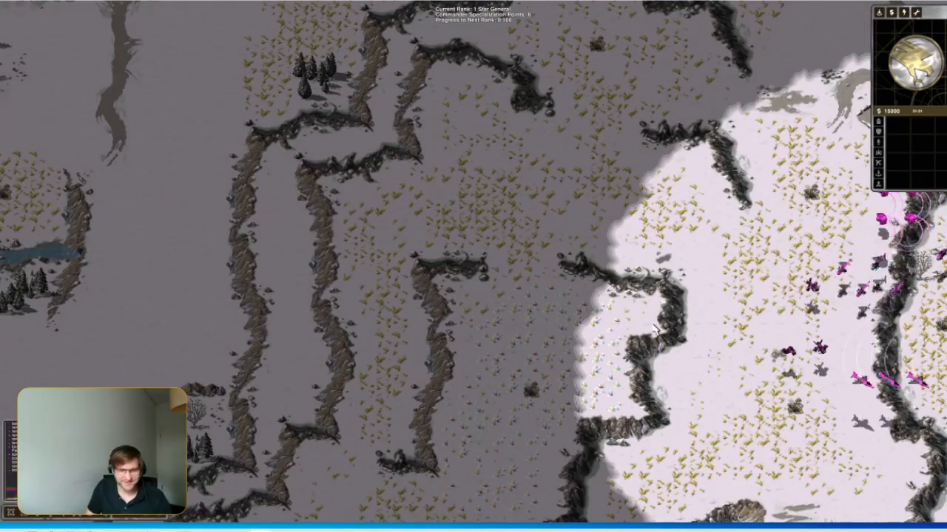
{"action": "middle_click_drag", "start_coordinate": [654, 328], "coordinate": [365, 259]}
{"action": "scroll", "coordinate": [474, 257], "scroll_direction": "up", "scroll_amount": 3}
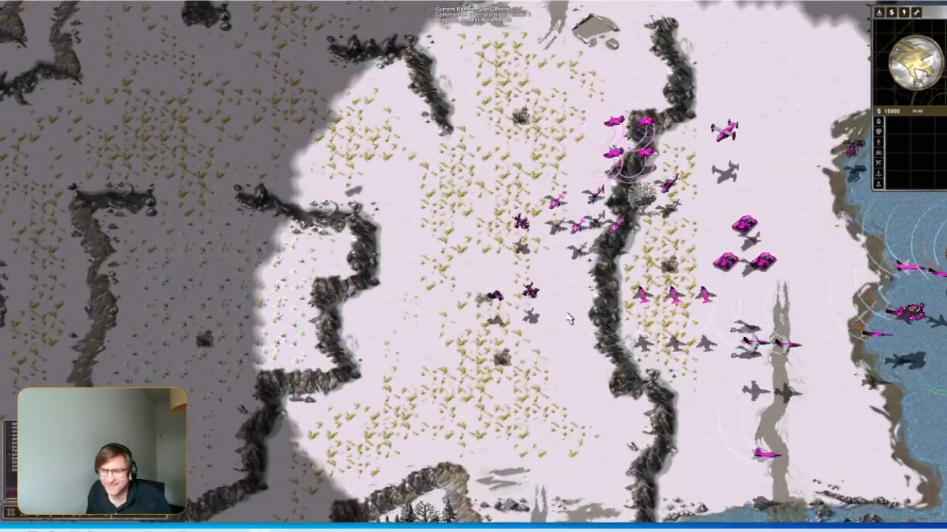
{"action": "right_click", "coordinate": [462, 232]}
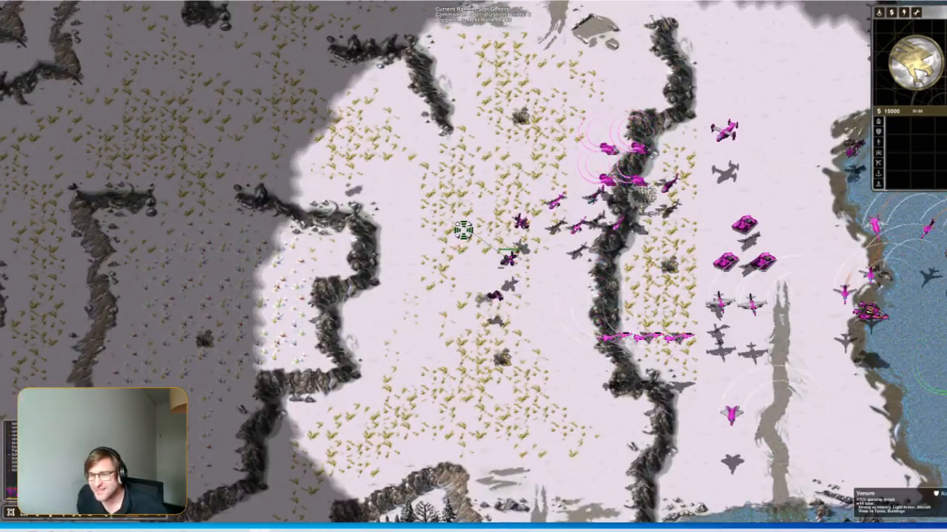
{"action": "right_click", "coordinate": [419, 288]}
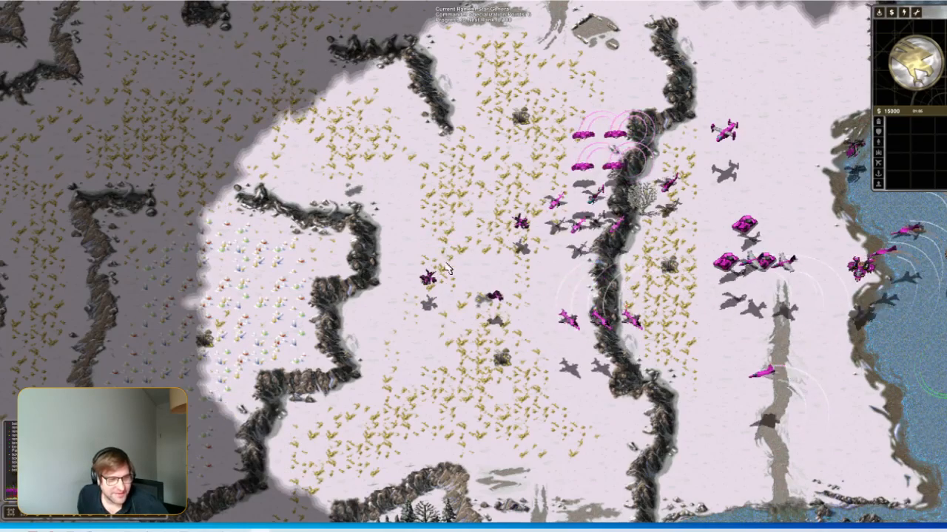
{"action": "right_click", "coordinate": [419, 223]}
{"action": "right_click", "coordinate": [461, 269]}
{"action": "right_click", "coordinate": [391, 292]}
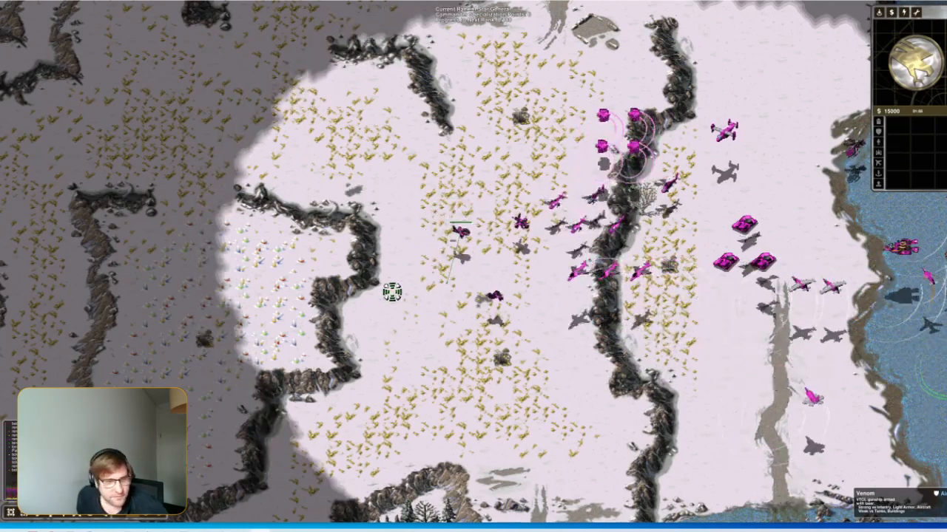
Fly the Venom west and back again, and have the Heavy Laser Venom force-fire on the open snow to its southwest
{"action": "right_click", "coordinate": [406, 206]}
{"action": "right_click", "coordinate": [461, 205]}
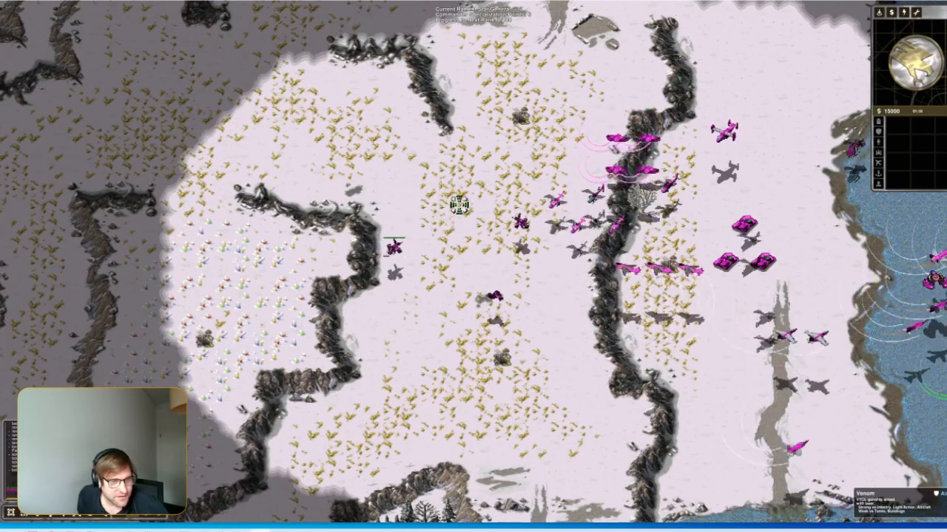
{"action": "left_click", "coordinate": [521, 221]}
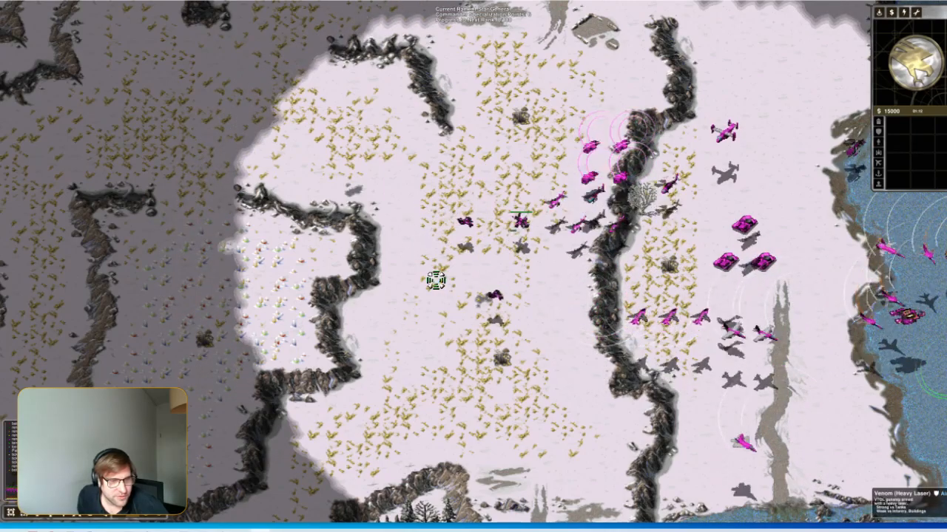
{"action": "right_click", "coordinate": [428, 283], "text": "ctrl"}
{"action": "left_click", "coordinate": [451, 333]}
Select the southernmost Venom and force-fire on the ground directly south of it to inspect its firing look
{"action": "left_click", "coordinate": [494, 296]}
{"action": "left_click", "coordinate": [468, 377]}
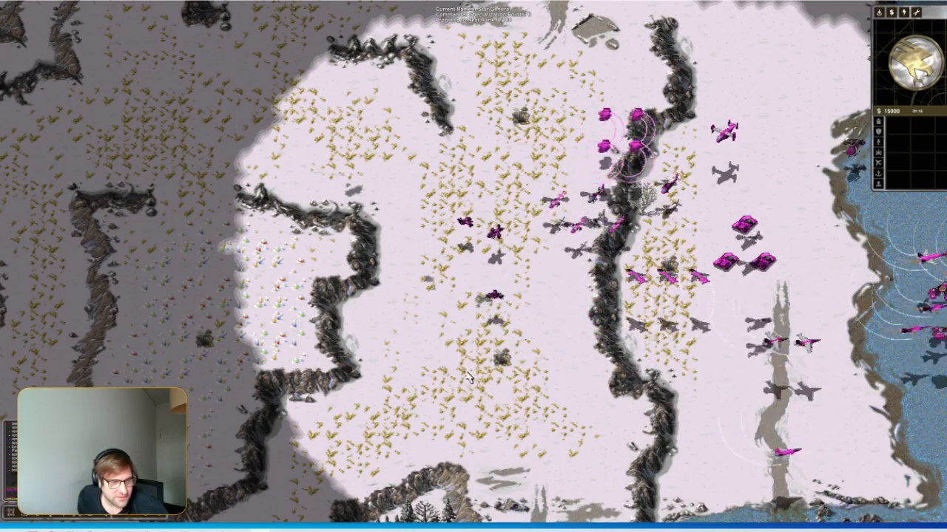
{"action": "left_click", "coordinate": [494, 295]}
{"action": "right_click", "coordinate": [500, 391], "text": "ctrl"}
{"action": "left_click", "coordinate": [500, 387]}
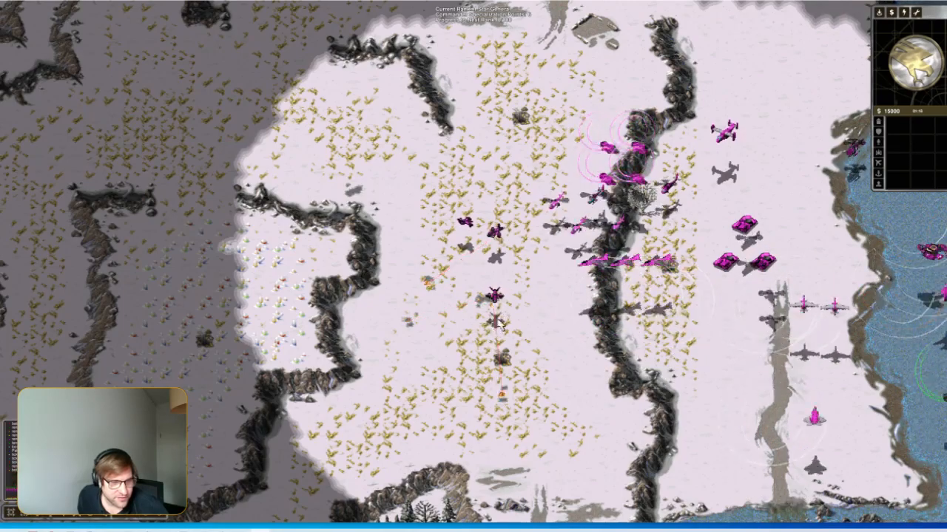
Order the three Venoms to separate points around the yellow resource field to inspect their brightened sprites from several facings
{"action": "left_click", "coordinate": [494, 296]}
{"action": "left_click", "coordinate": [494, 231]}
{"action": "right_click", "coordinate": [419, 259]}
{"action": "left_click", "coordinate": [452, 216]}
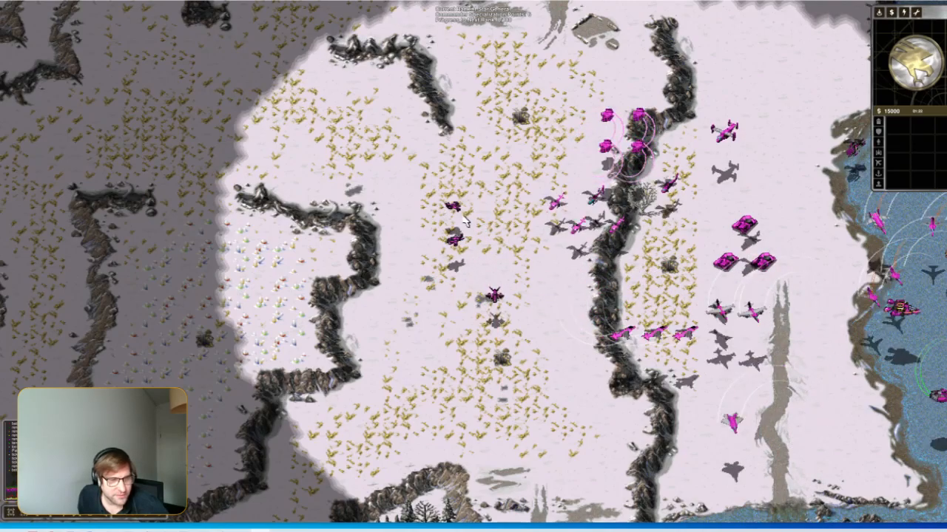
{"action": "right_click", "coordinate": [464, 265]}
{"action": "right_click", "coordinate": [444, 299]}
{"action": "left_click", "coordinate": [494, 295]}
{"action": "right_click", "coordinate": [484, 245]}
{"action": "right_click", "coordinate": [521, 225]}
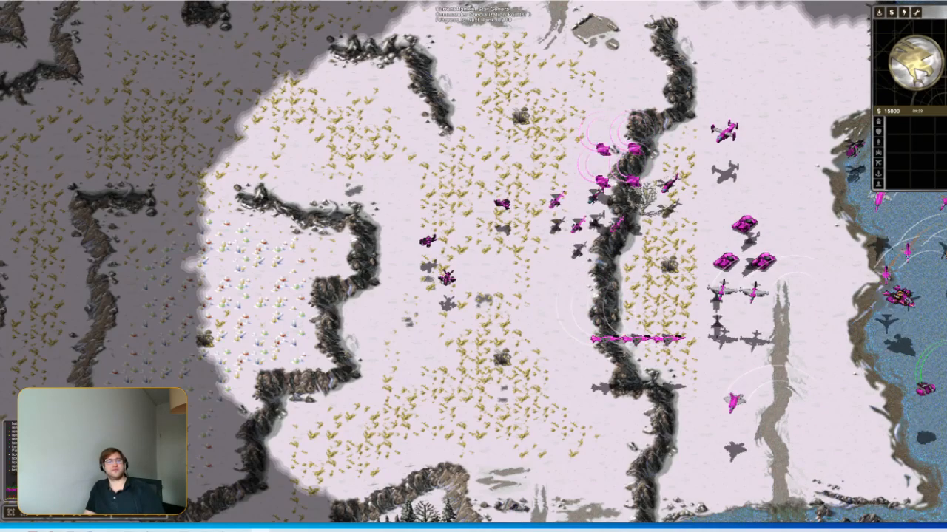
Send the Heavy Laser Venom east of the central cliff with two move orders, checking its sprite against the terrain
{"action": "mouse_move", "coordinate": [2, 261]}
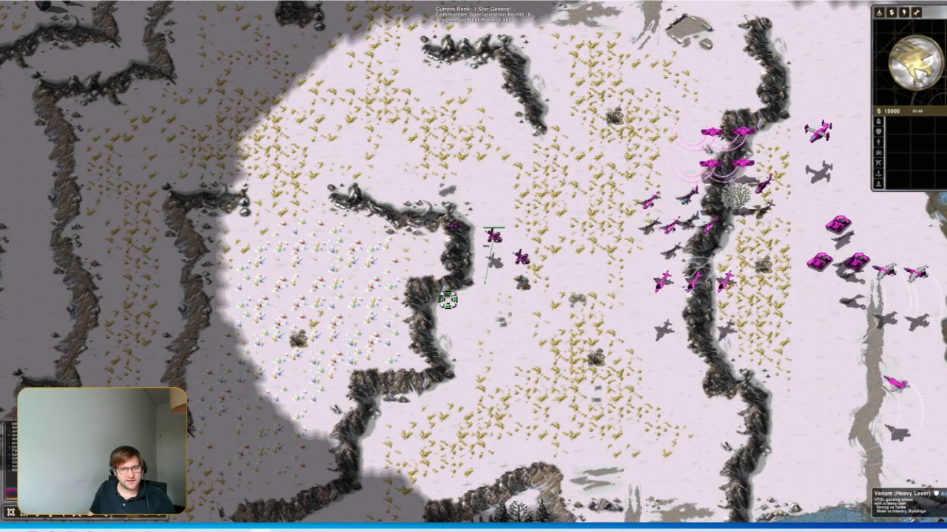
{"action": "left_click", "coordinate": [448, 278]}
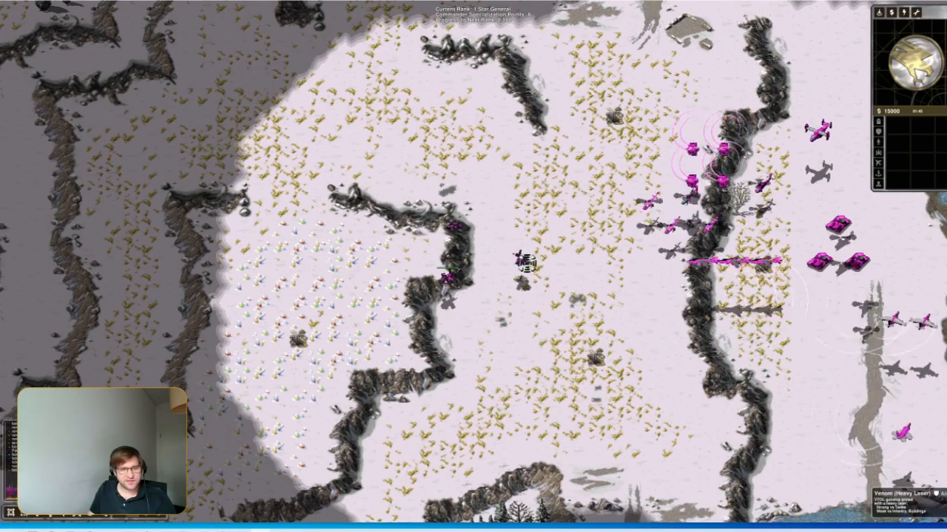
{"action": "right_click", "coordinate": [522, 228]}
{"action": "right_click", "coordinate": [569, 250]}
{"action": "left_click", "coordinate": [570, 287]}
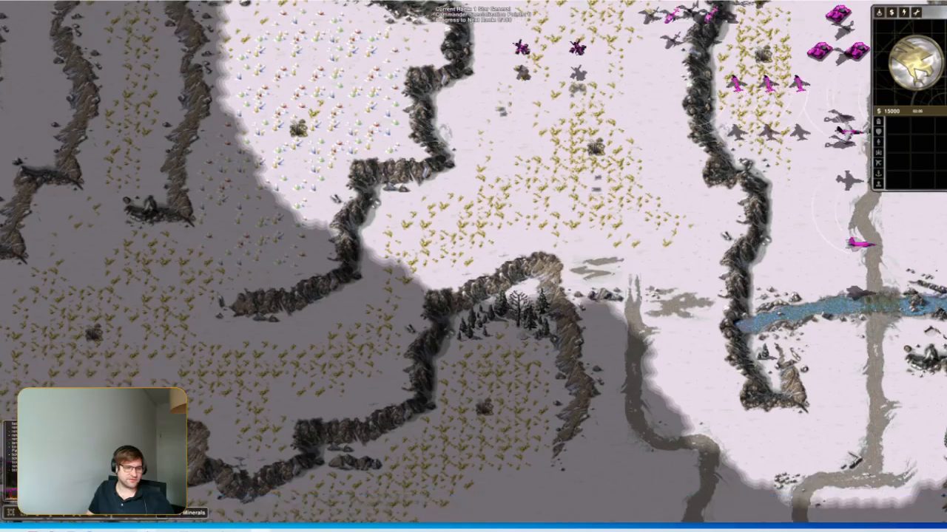
{"action": "middle_click_drag", "start_coordinate": [410, 216], "coordinate": [265, 474]}
Switch to Open Source Voxel Viewer and check the remap colour choices for the heli model, keeping the custom colour
{"action": "mouse_move", "coordinate": [159, 523]}
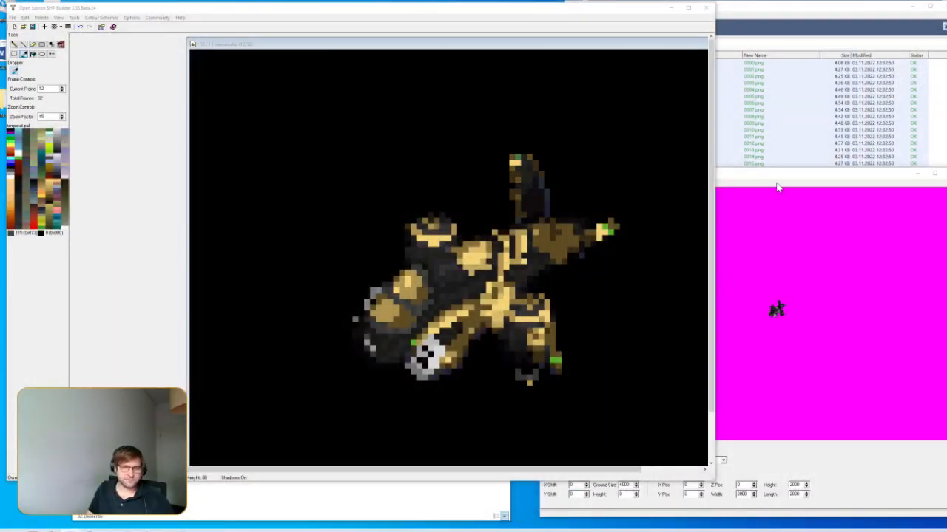
{"action": "left_click", "coordinate": [776, 188]}
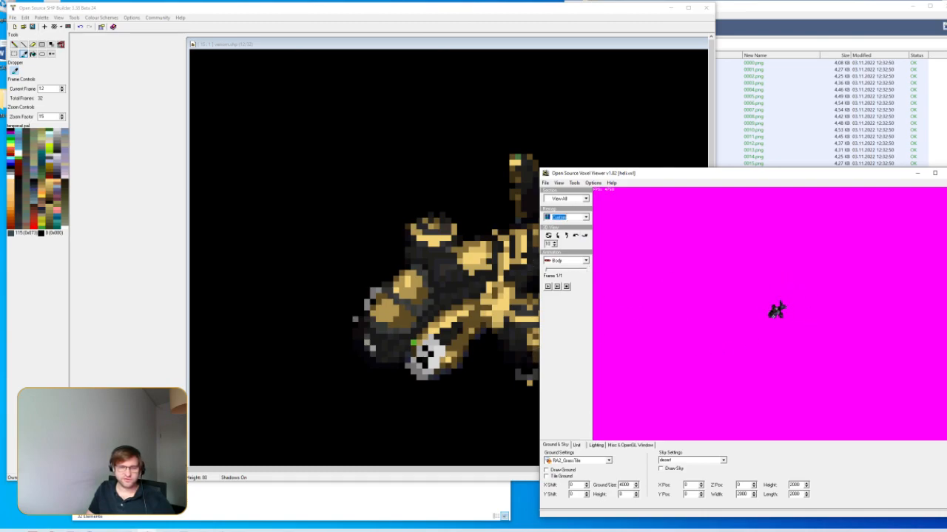
{"action": "left_click", "coordinate": [585, 217]}
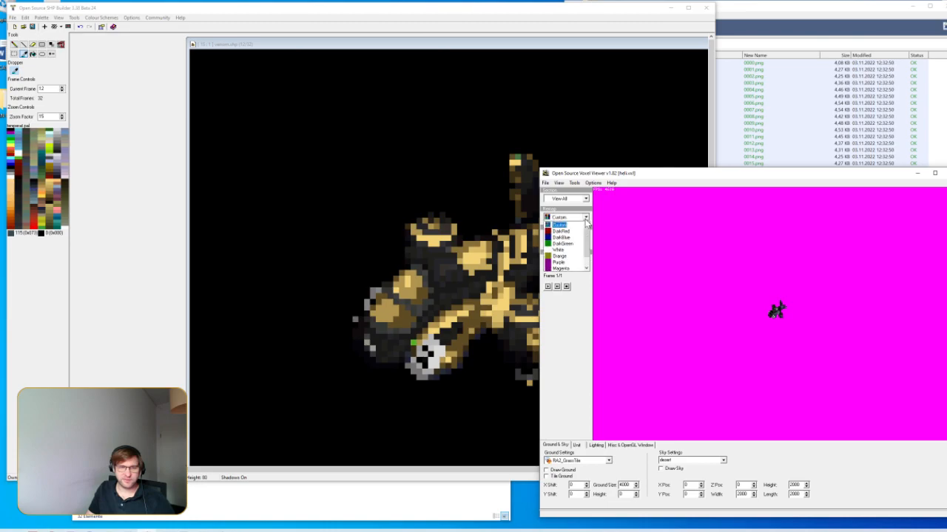
{"action": "left_click", "coordinate": [710, 298]}
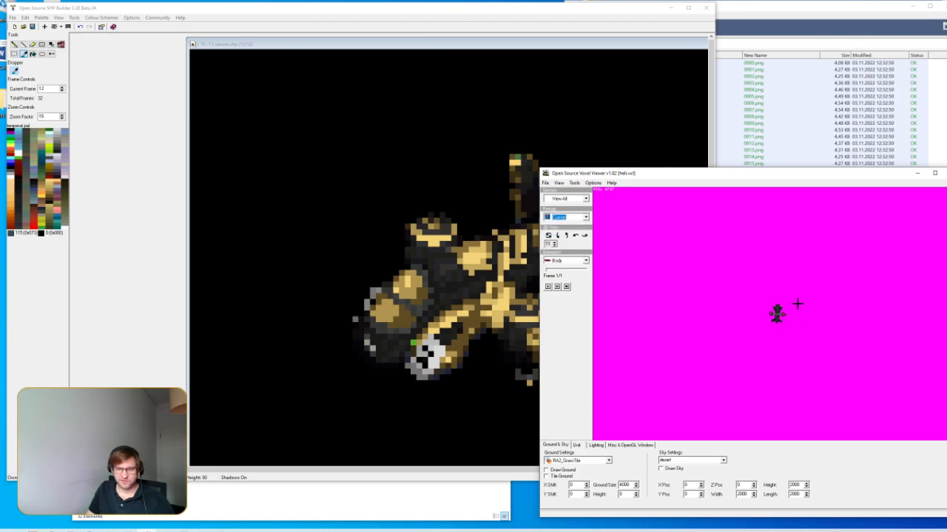